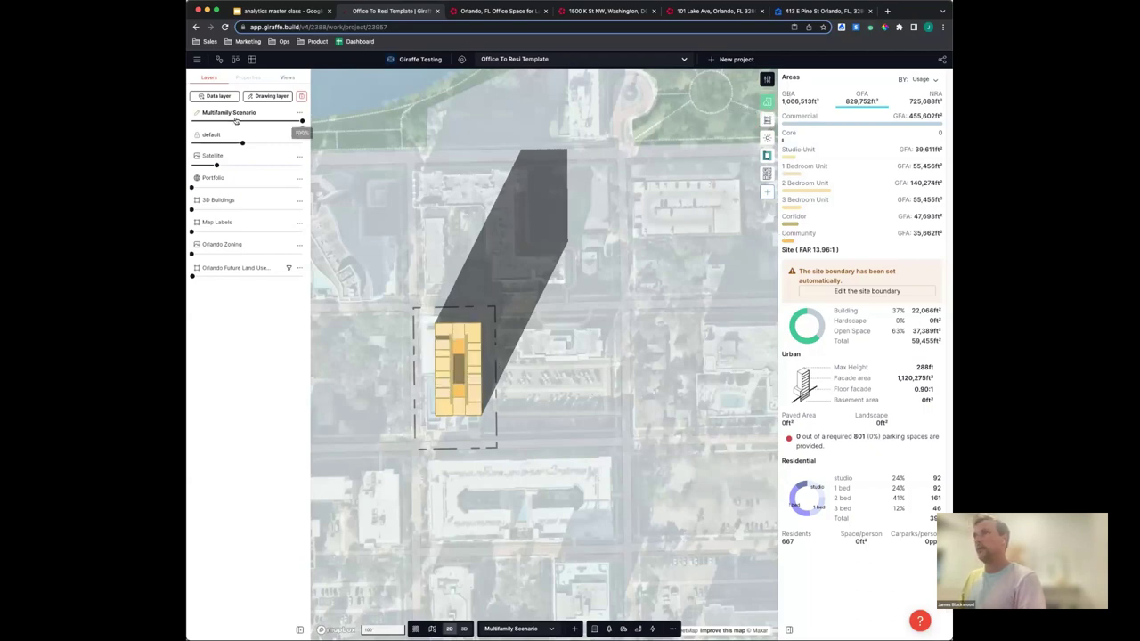
Raise the default layer's opacity slightly and open the project's analytics setup
{"action": "left_click", "coordinate": [261, 120]}
{"action": "left_click", "coordinate": [300, 120]}
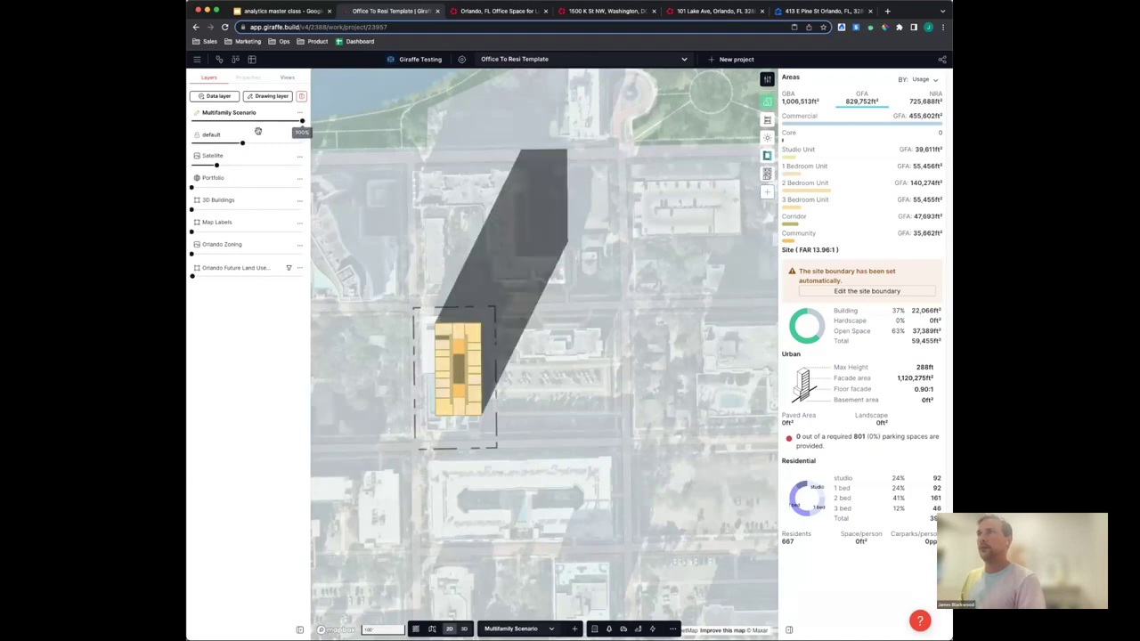
{"action": "mouse_move", "coordinate": [243, 143]}
{"action": "left_mouse_down"}
{"action": "mouse_move", "coordinate": [301, 143]}
{"action": "mouse_move", "coordinate": [223, 143]}
{"action": "mouse_move", "coordinate": [257, 143]}
{"action": "left_mouse_up"}
{"action": "left_click", "coordinate": [768, 121]}
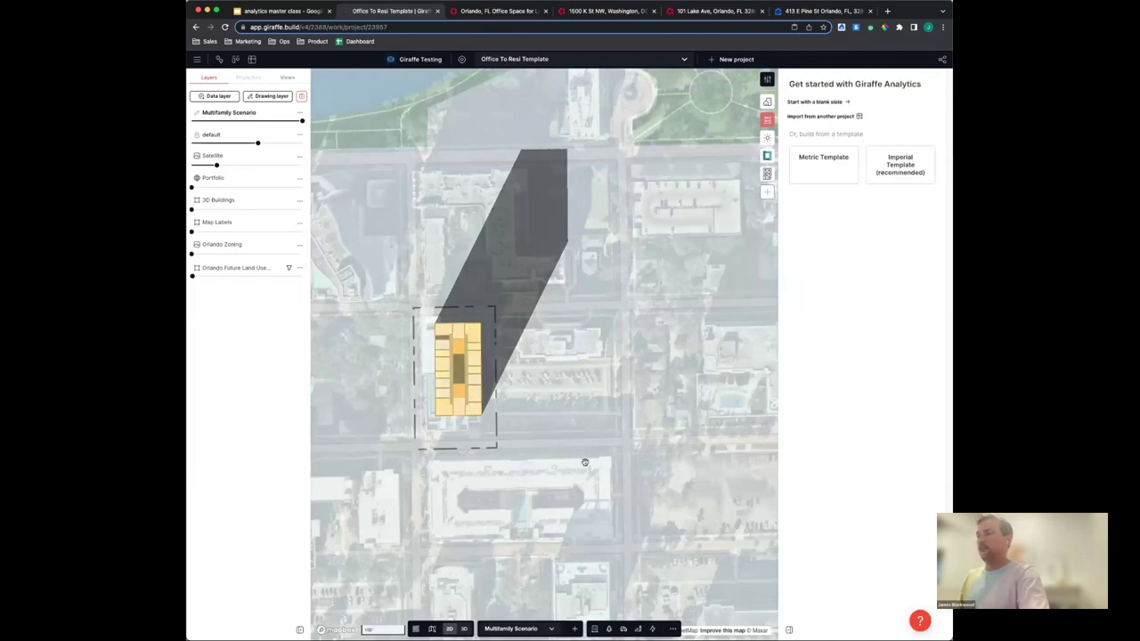
In a tilted 3D view, hide the Multifamily Scenario layer and set the default layer to full opacity
{"action": "right_click_drag", "start_coordinate": [585, 462], "coordinate": [445, 263]}
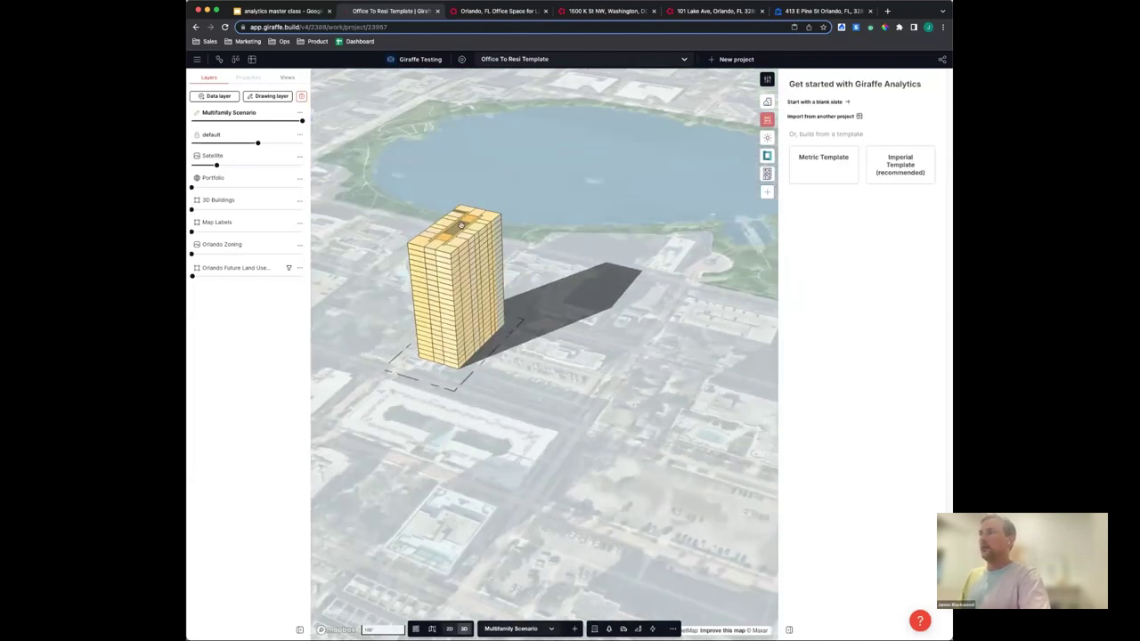
{"action": "right_click_drag", "start_coordinate": [432, 392], "coordinate": [447, 389]}
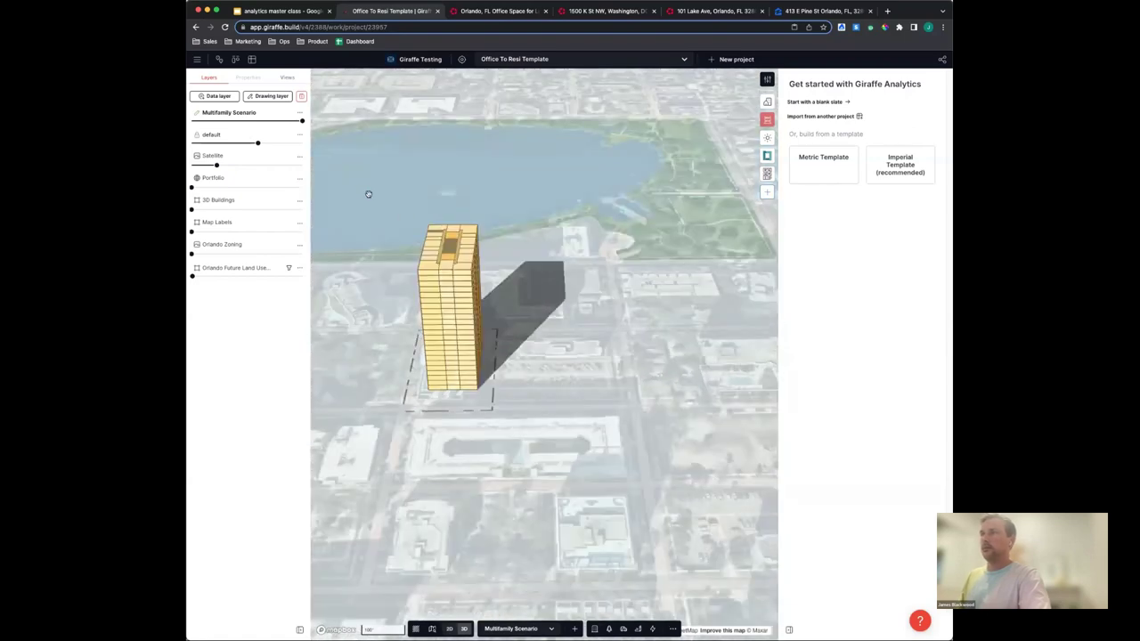
{"action": "left_click_drag", "start_coordinate": [302, 120], "coordinate": [191, 120]}
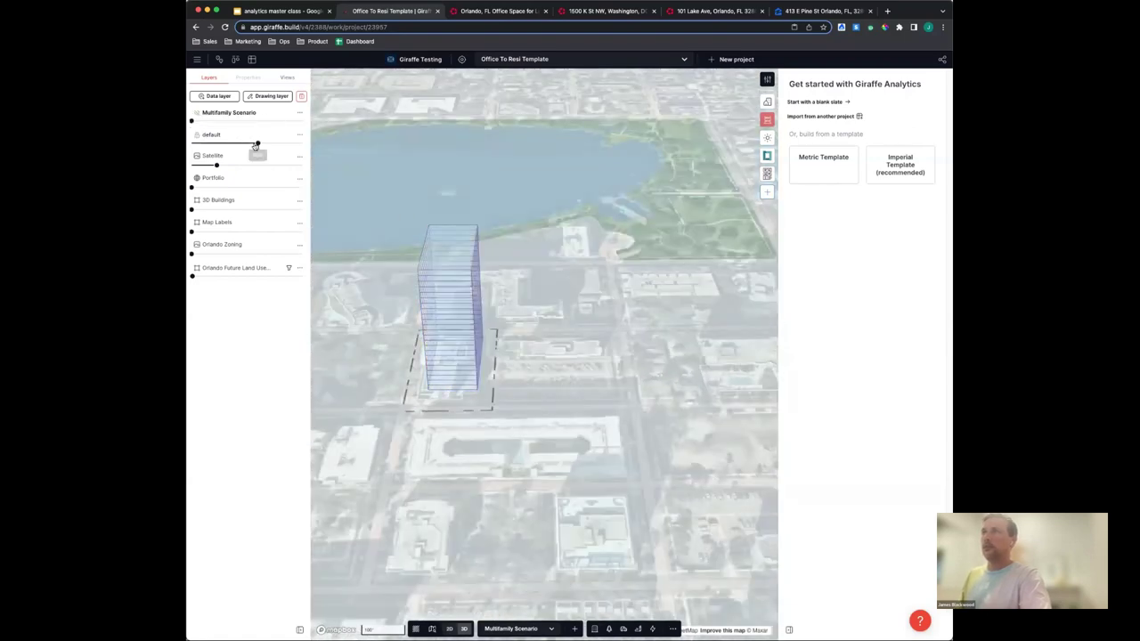
{"action": "left_click_drag", "start_coordinate": [258, 142], "coordinate": [301, 142]}
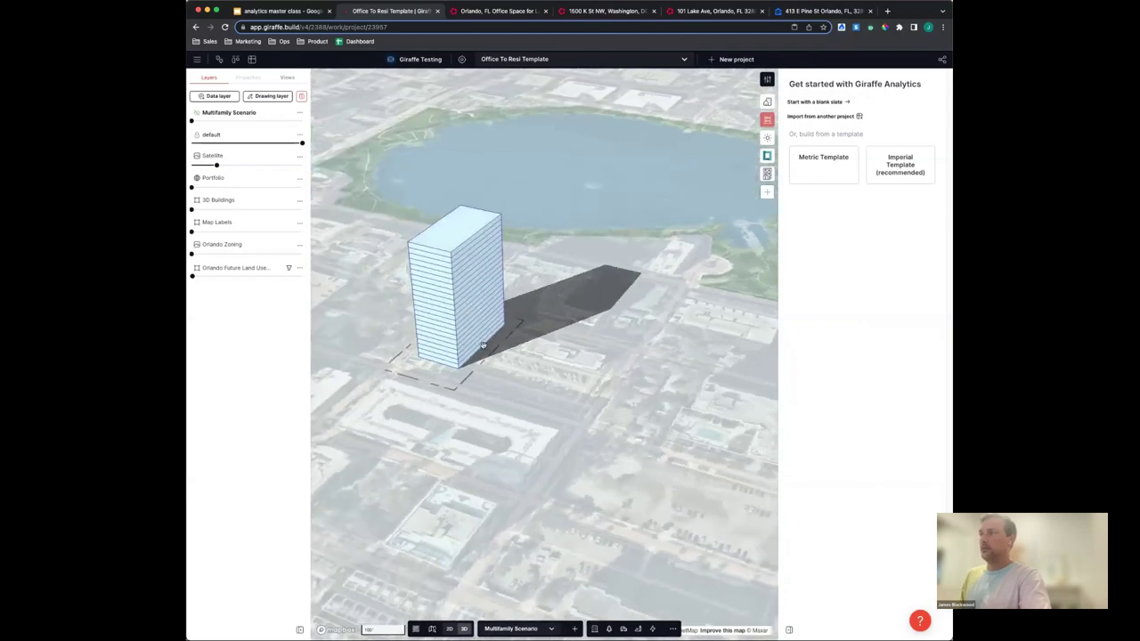
{"action": "right_click_drag", "start_coordinate": [476, 431], "coordinate": [550, 392]}
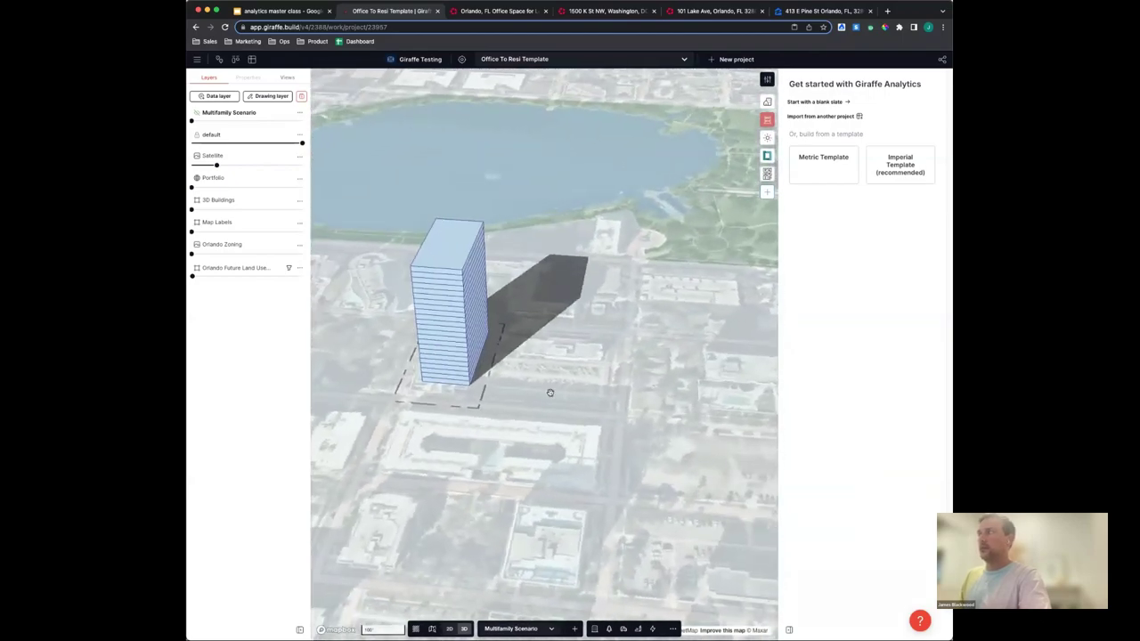
Start the analytics from a blank slate and create the first category, labelled Sellers Expectation
{"action": "left_click", "coordinate": [823, 103]}
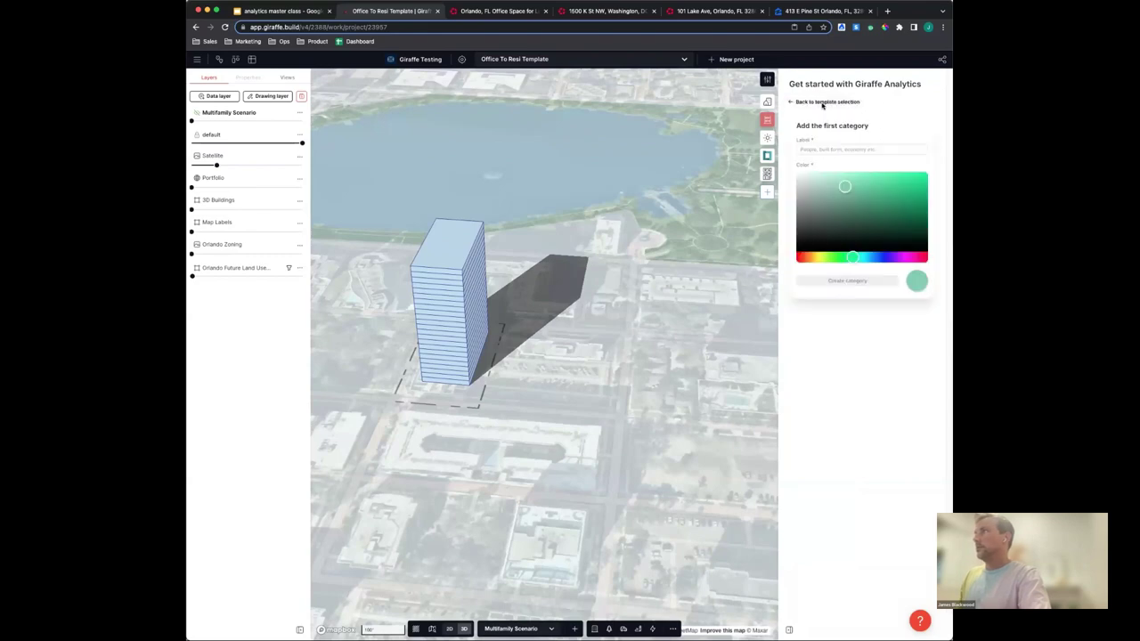
{"action": "left_click", "coordinate": [839, 145]}
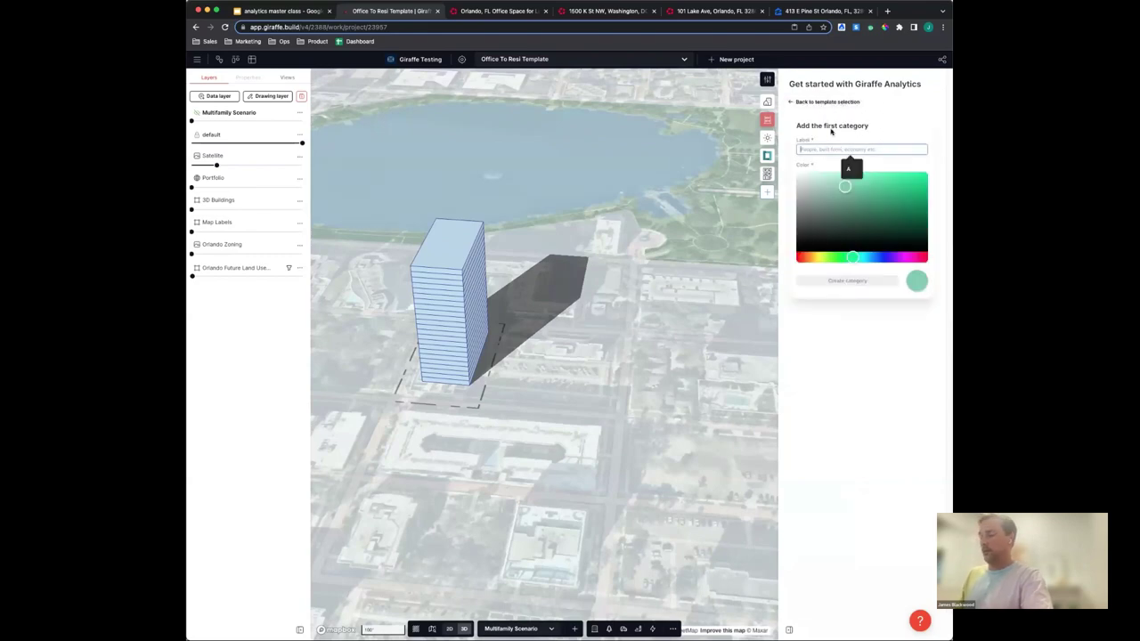
{"action": "type", "text": "Sellers Expe"}
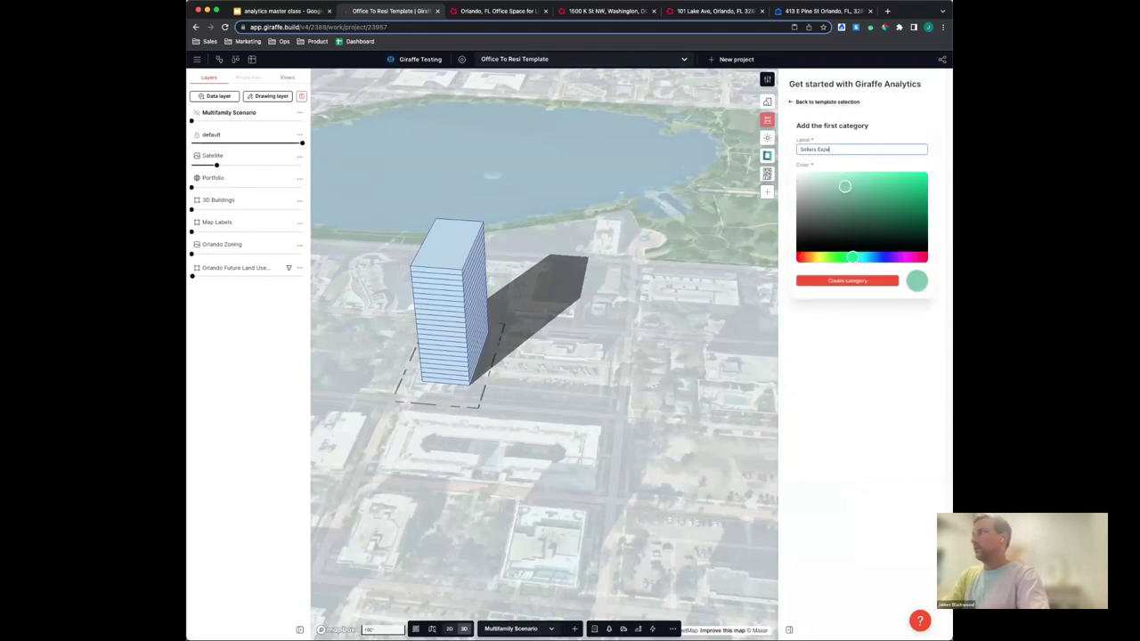
{"action": "type", "text": "ctation"}
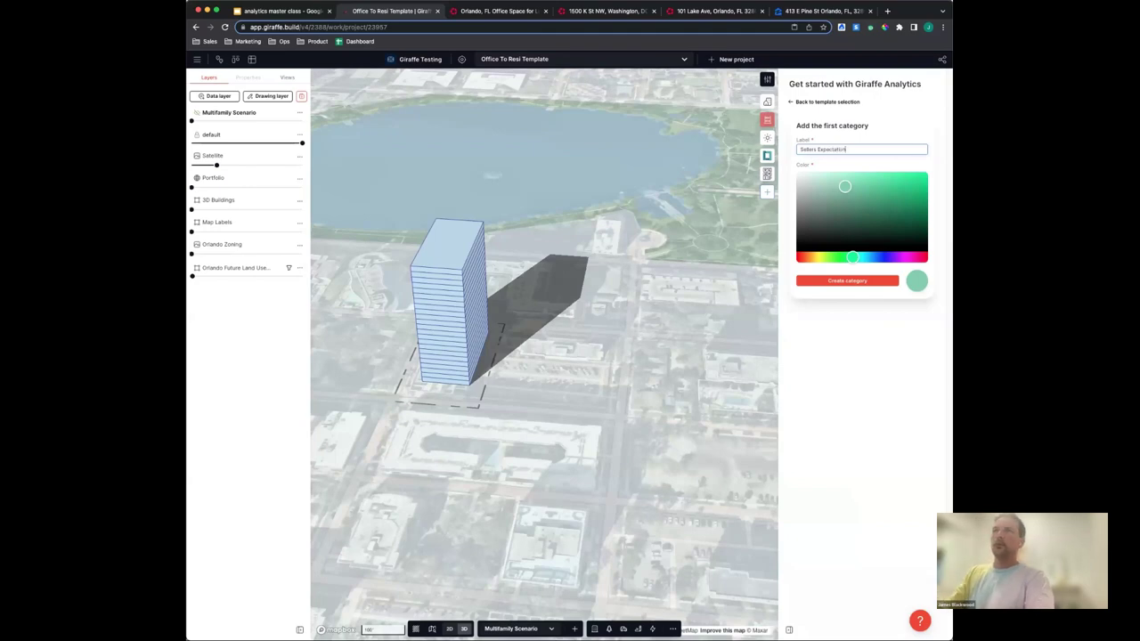
{"action": "left_click", "coordinate": [841, 279]}
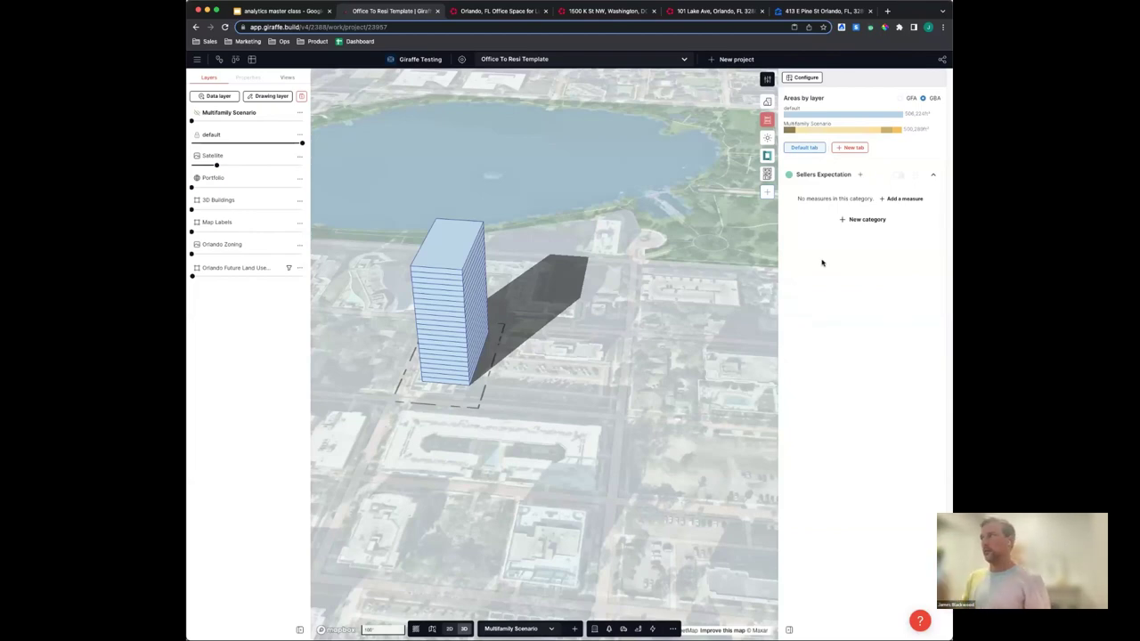
Add a new measure to the Sellers Expectation category and name it Net Operating Incomes
{"action": "right_click_drag", "start_coordinate": [532, 407], "coordinate": [573, 253]}
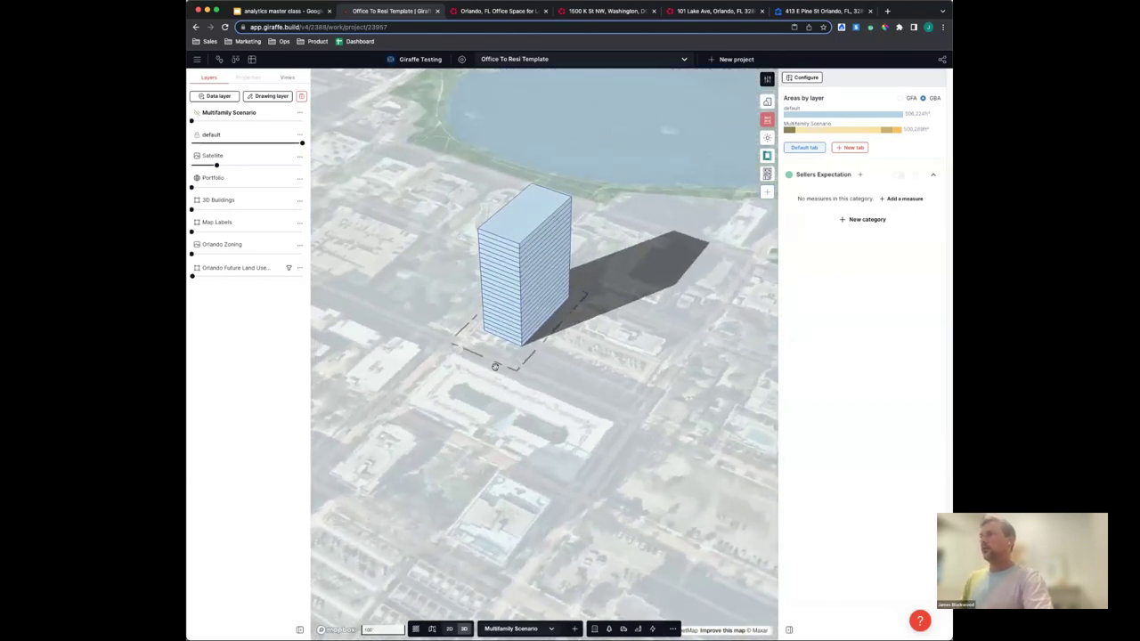
{"action": "right_click_drag", "start_coordinate": [496, 361], "coordinate": [524, 350]}
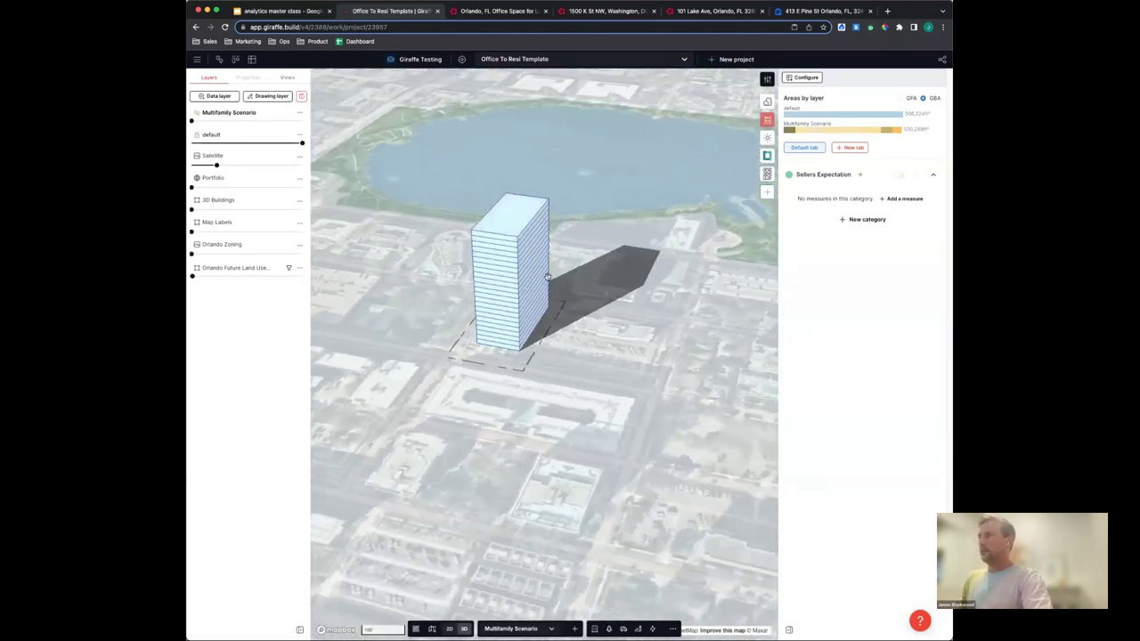
{"action": "left_click", "coordinate": [861, 176]}
{"action": "left_click", "coordinate": [394, 164]}
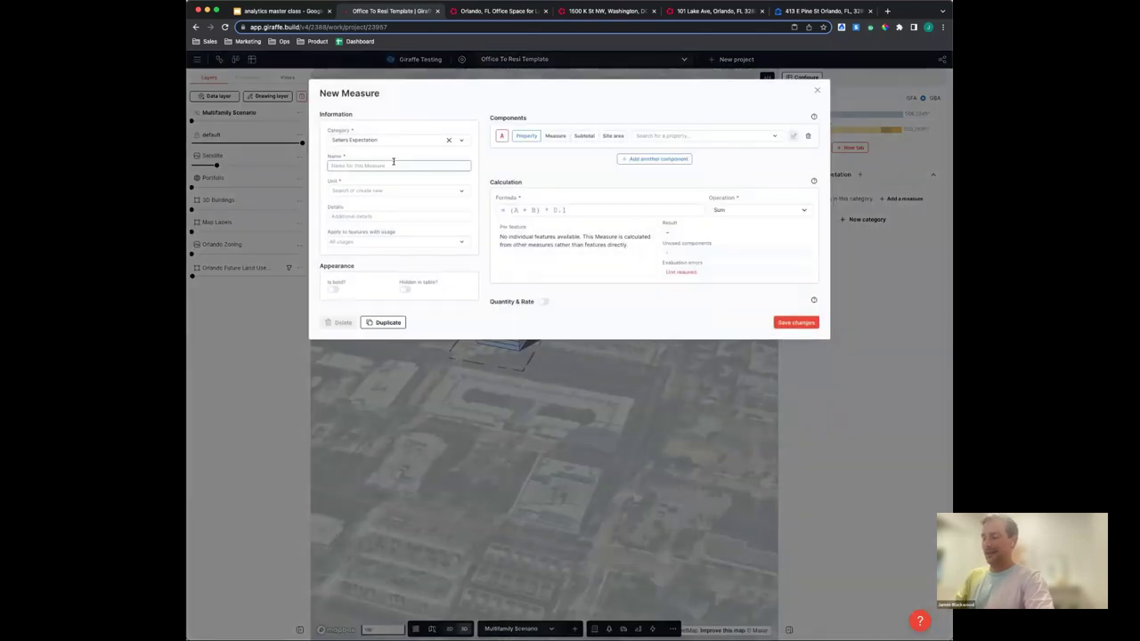
{"action": "type", "text": "M"}
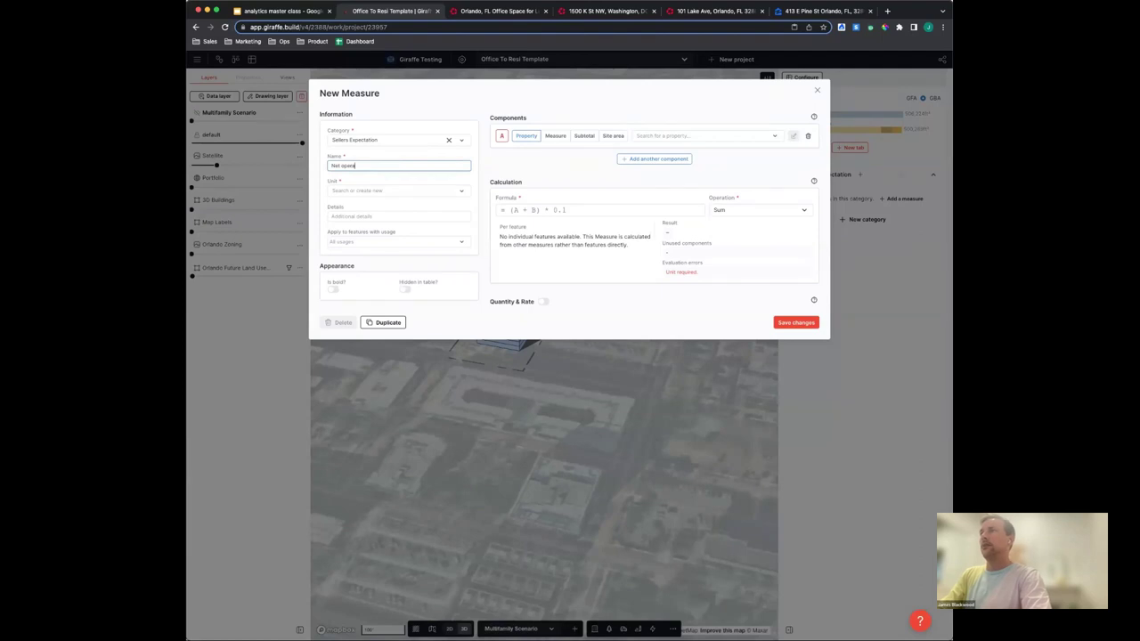
{"action": "type", "text": "et Operating Income"}
Set the measure's component A to the netArea (ft²) property and add component B with the netRent property
{"action": "left_click", "coordinate": [670, 145]}
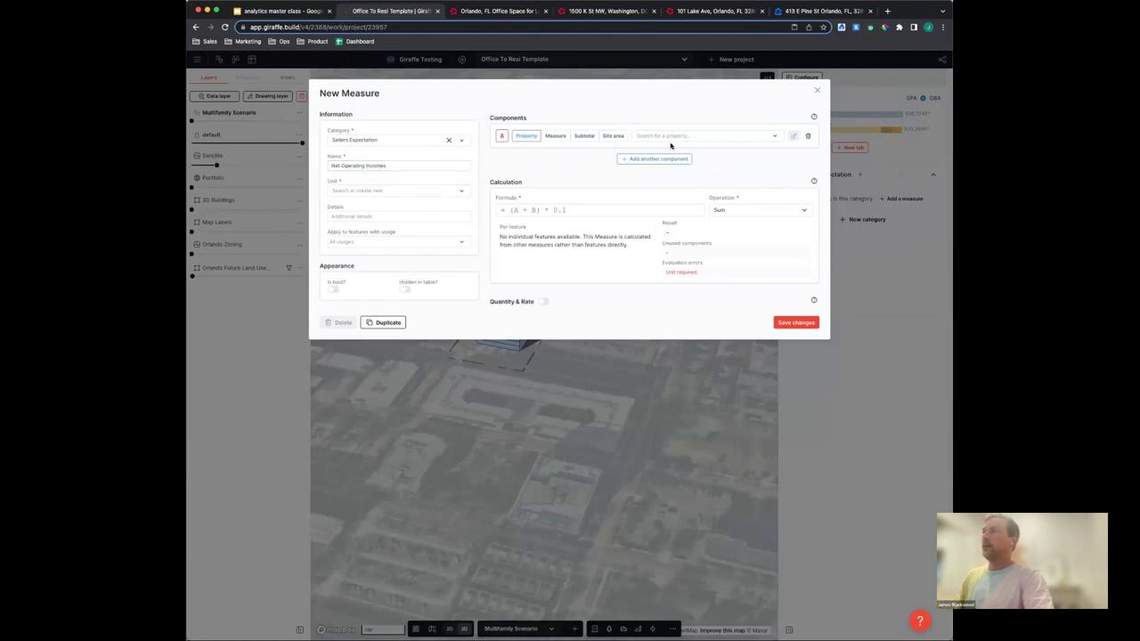
{"action": "left_click", "coordinate": [689, 137]}
{"action": "type", "text": "net"}
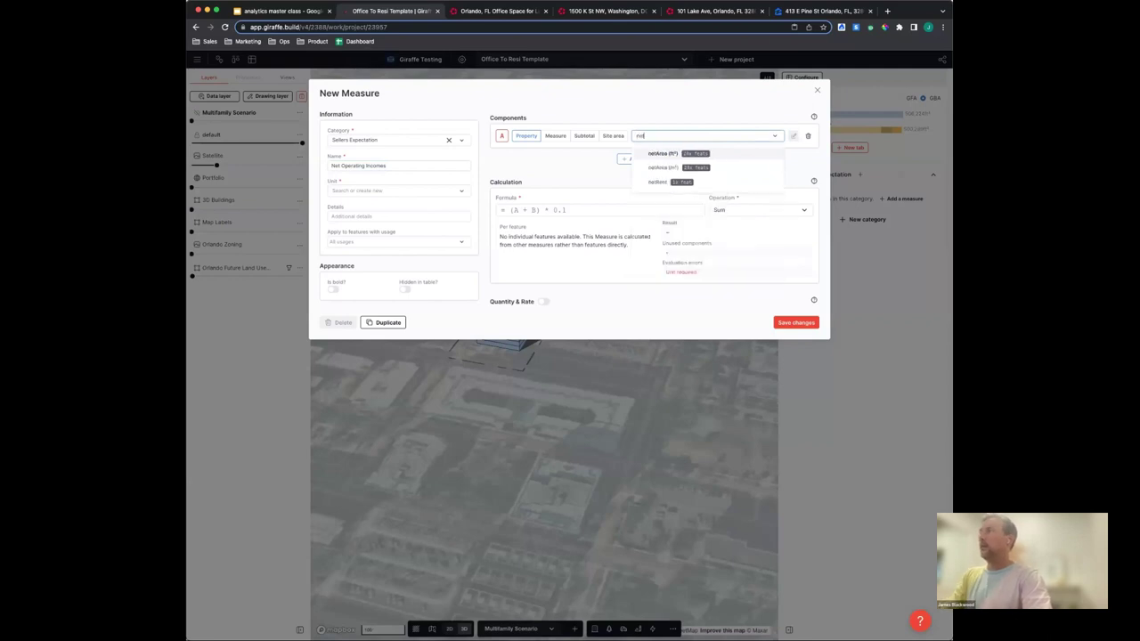
{"action": "left_click", "coordinate": [662, 154]}
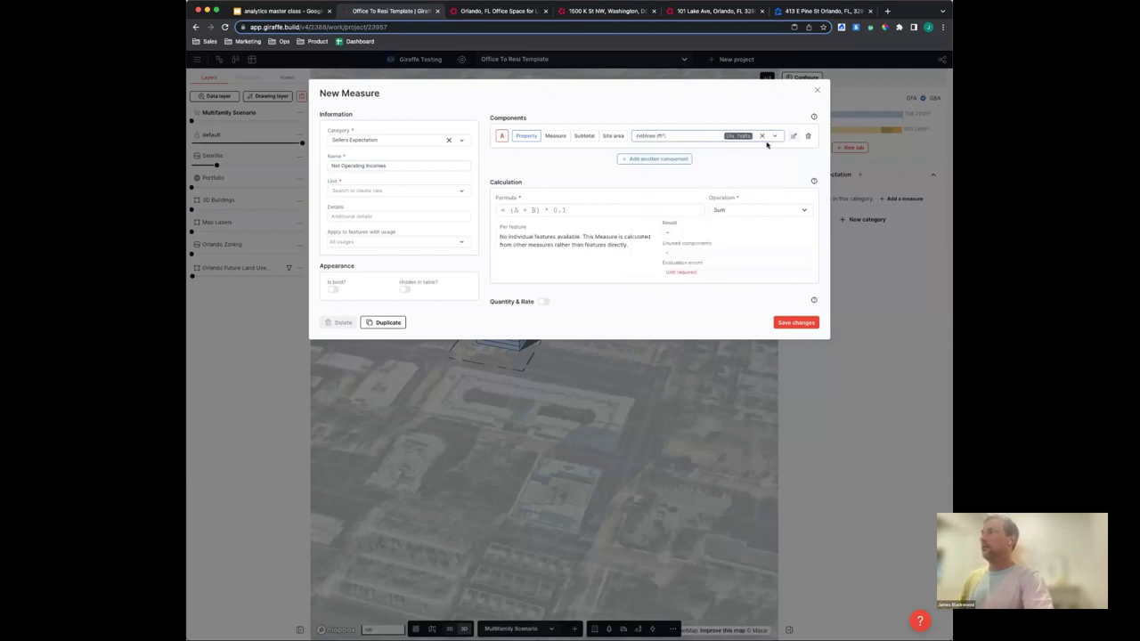
{"action": "left_click", "coordinate": [653, 159]}
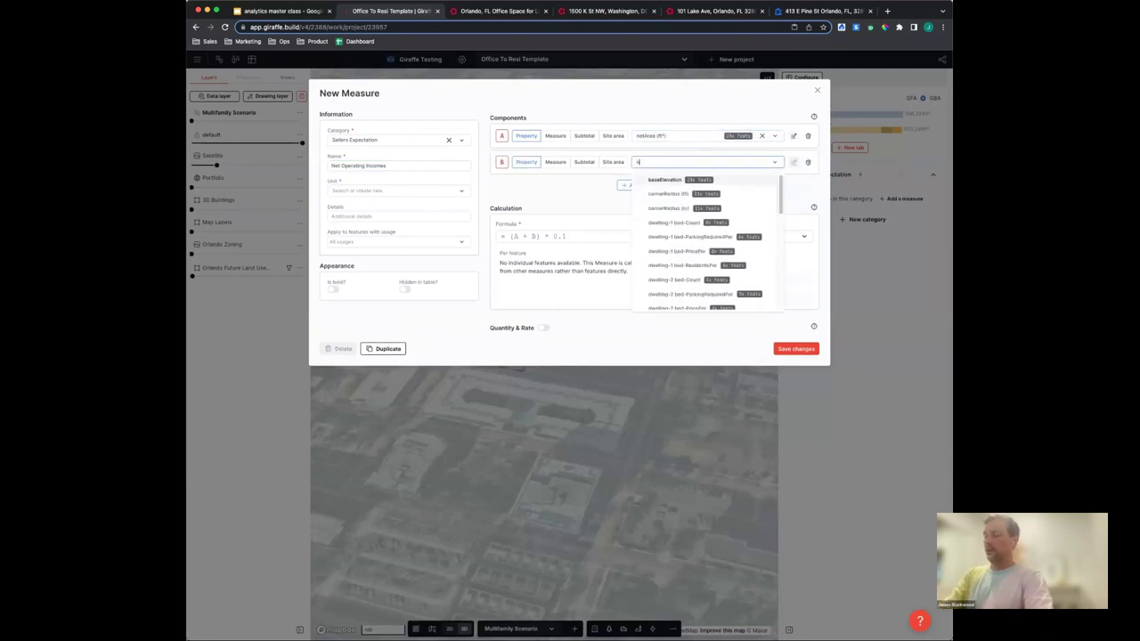
{"action": "type", "text": "net"}
{"action": "left_click", "coordinate": [659, 208]}
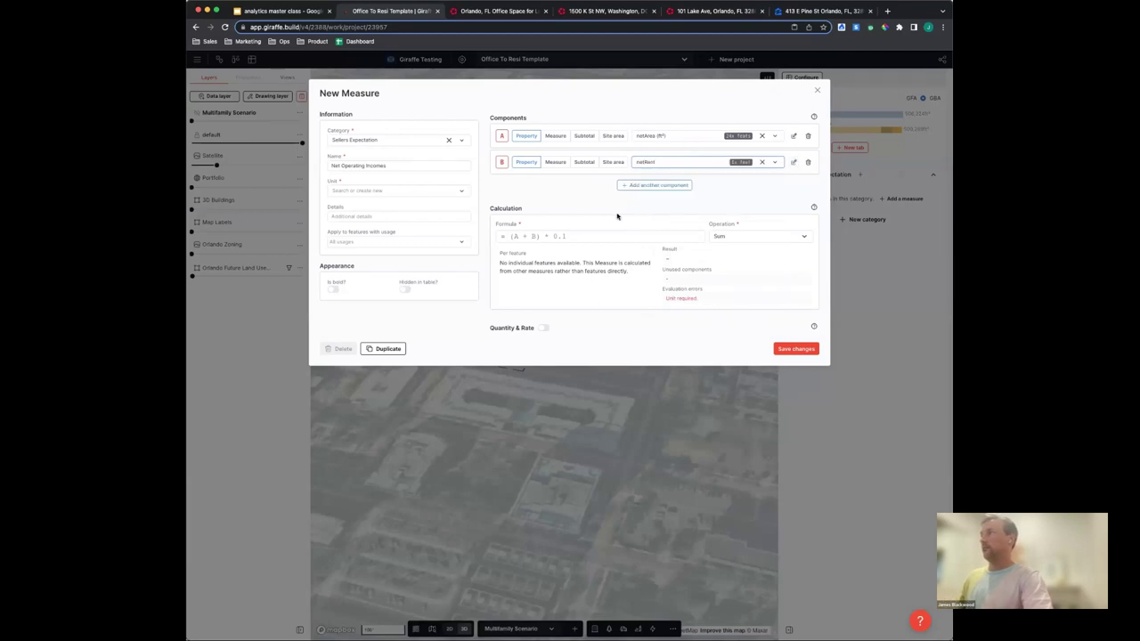
Enter A*B as the measure's calculation formula
{"action": "left_click", "coordinate": [561, 236]}
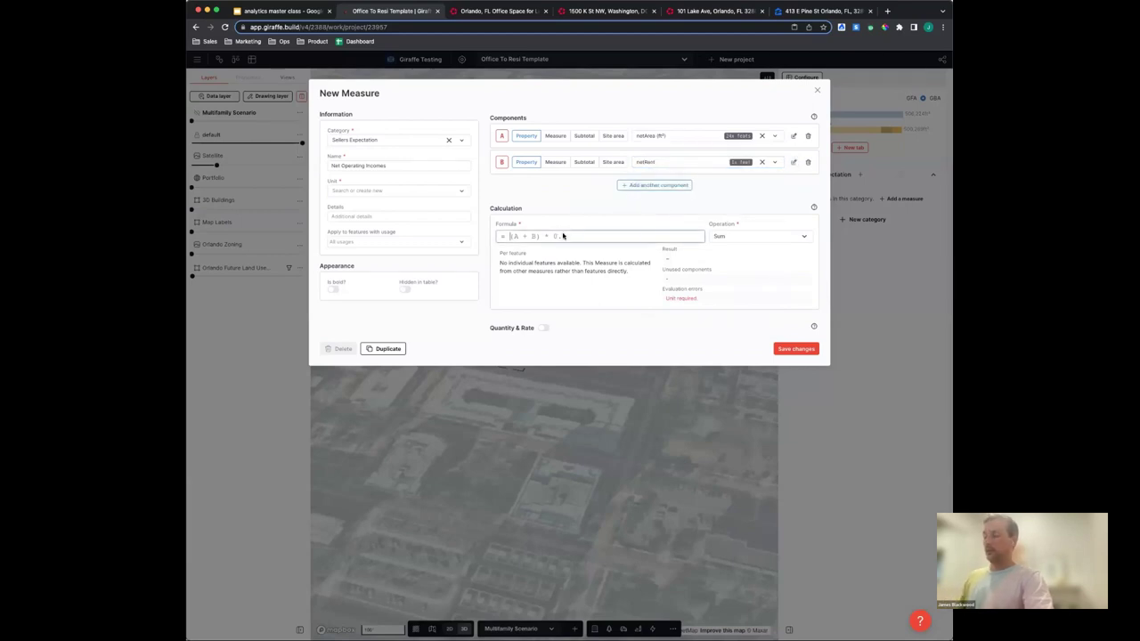
{"action": "type", "text": "A*"}
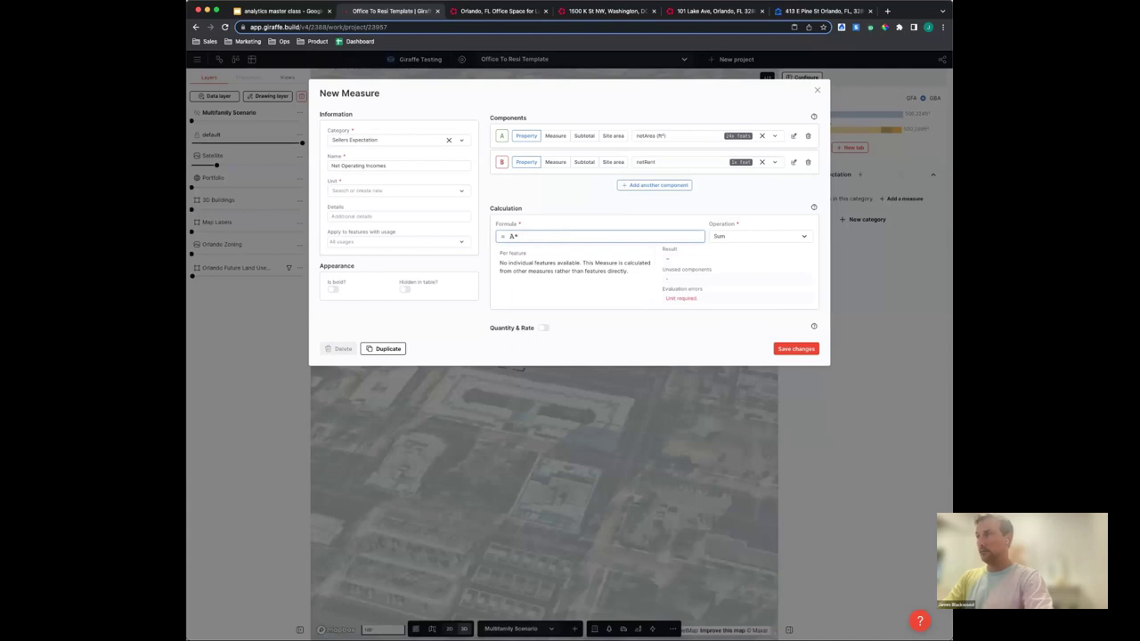
{"action": "type", "text": "B"}
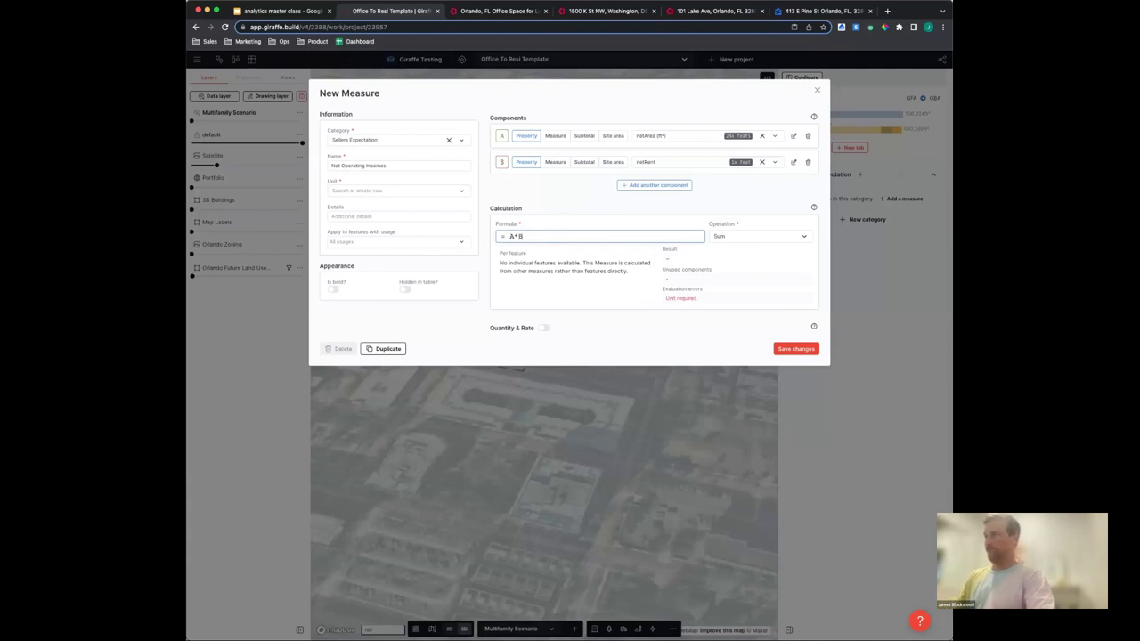
Rename the measure as Potential Rental Yield and set its unit to Currency ($)
{"action": "left_click", "coordinate": [408, 165]}
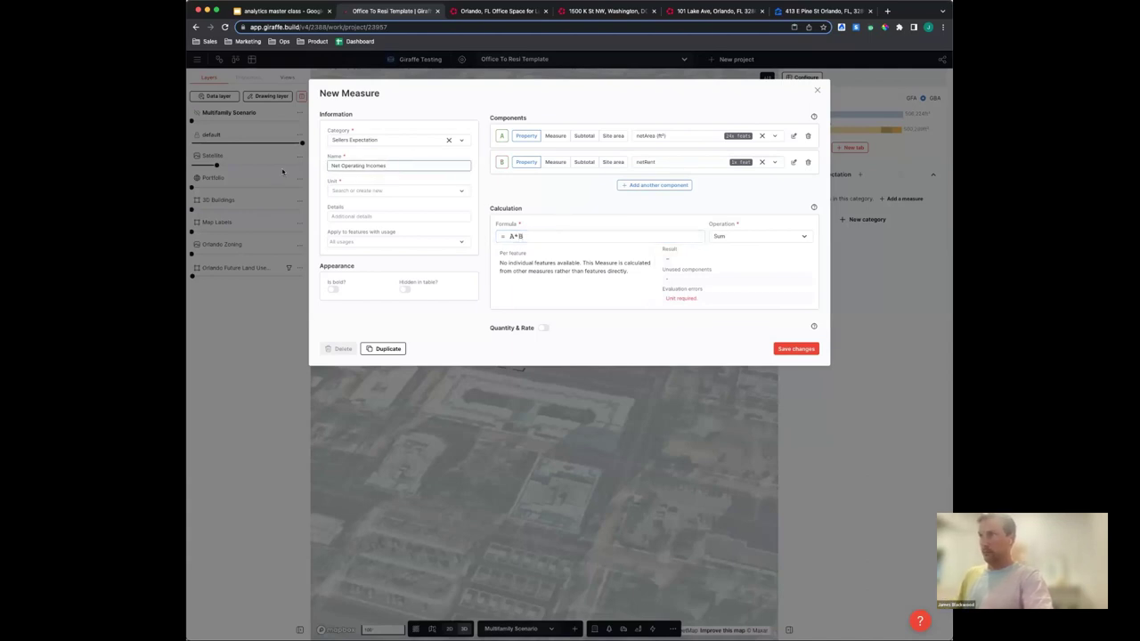
{"action": "key", "text": "super+a"}
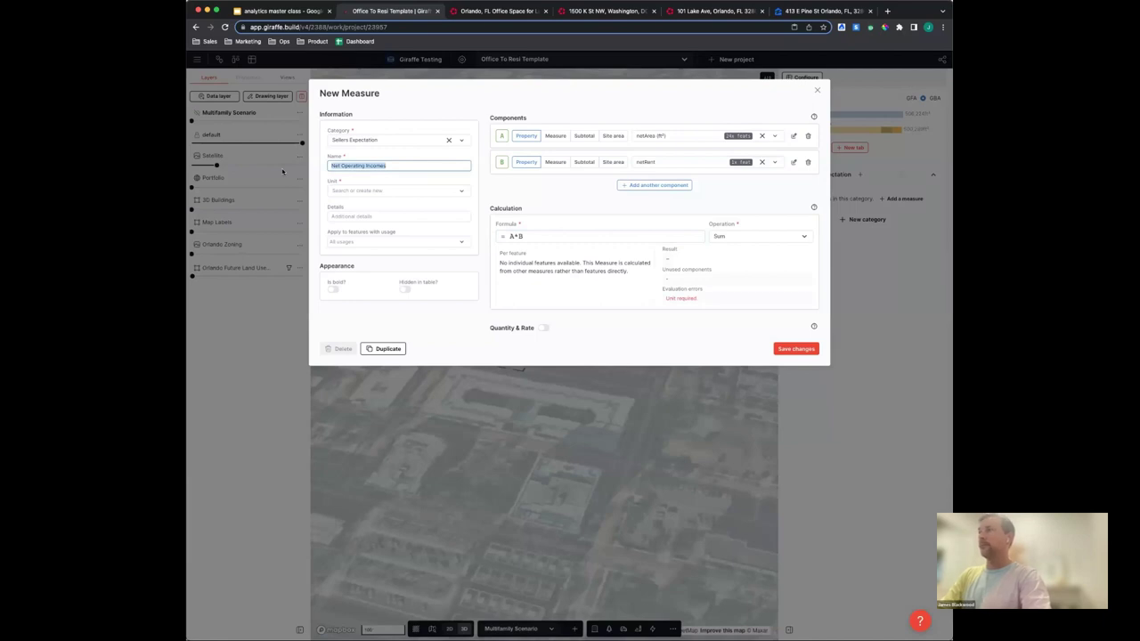
{"action": "type", "text": "Rents"}
{"action": "key", "text": "super+a"}
{"action": "type", "text": "Potential Rent"}
{"action": "left_click", "coordinate": [394, 191]}
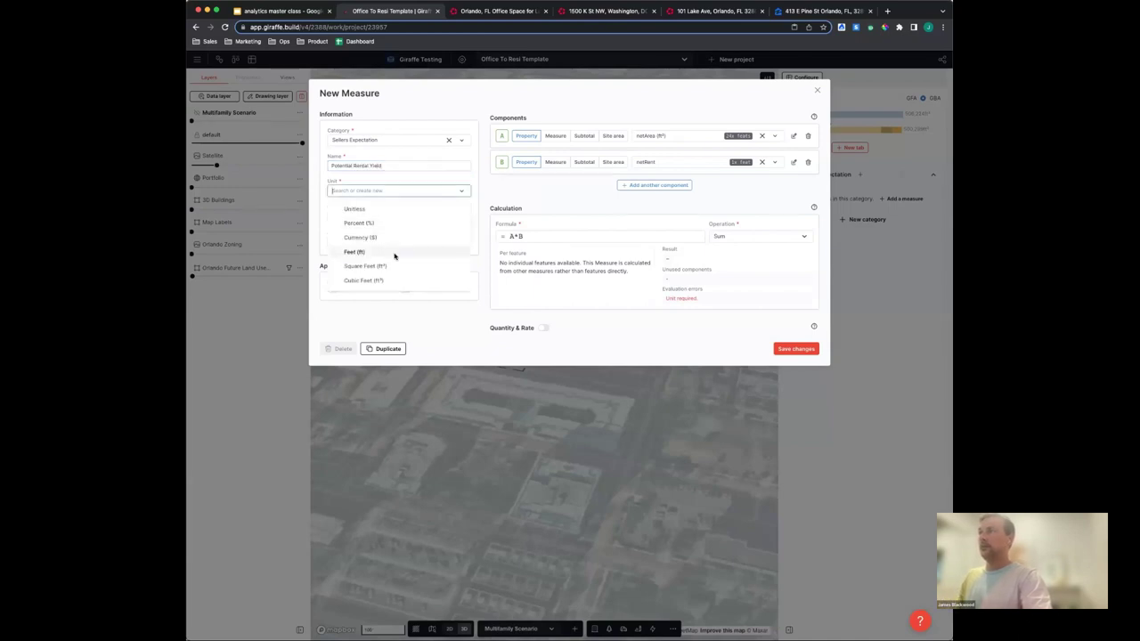
{"action": "left_click", "coordinate": [395, 238]}
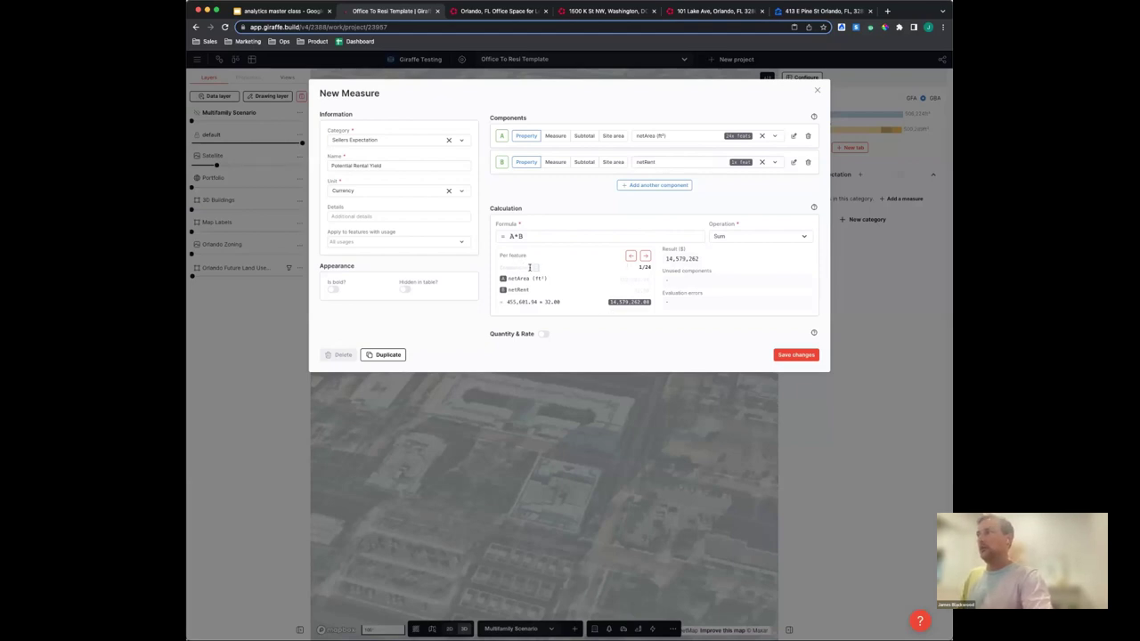
Go through the measure's calculation for several individual features and save the Potential Rental Yield measure
{"action": "left_click", "coordinate": [645, 256]}
{"action": "left_click", "coordinate": [645, 255]}
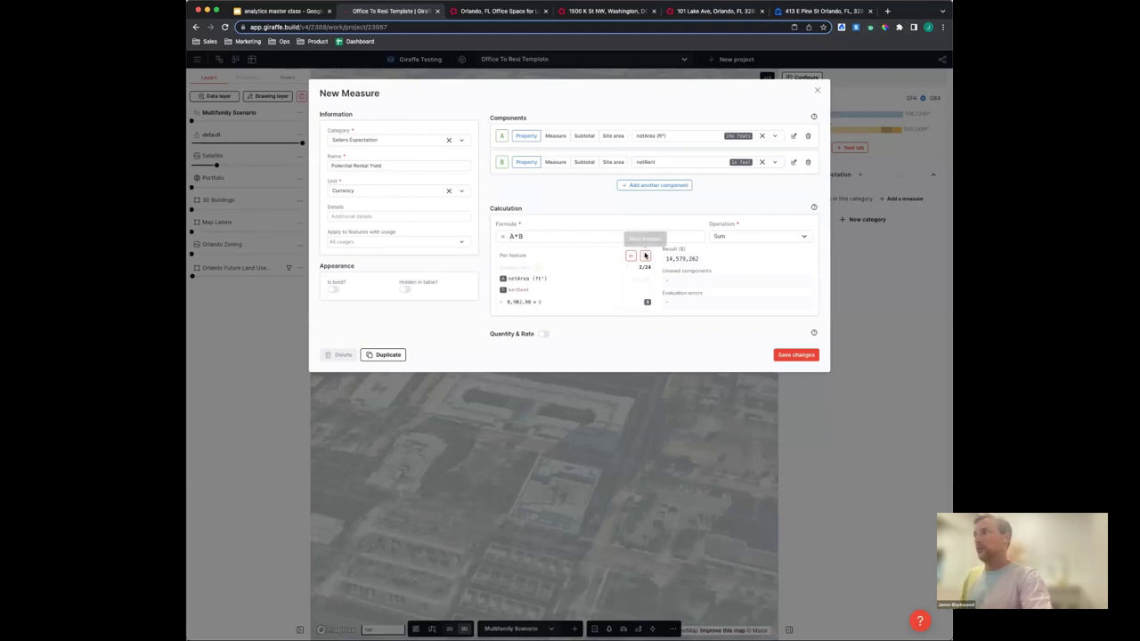
{"action": "left_click", "coordinate": [645, 256]}
{"action": "left_click", "coordinate": [645, 256]}
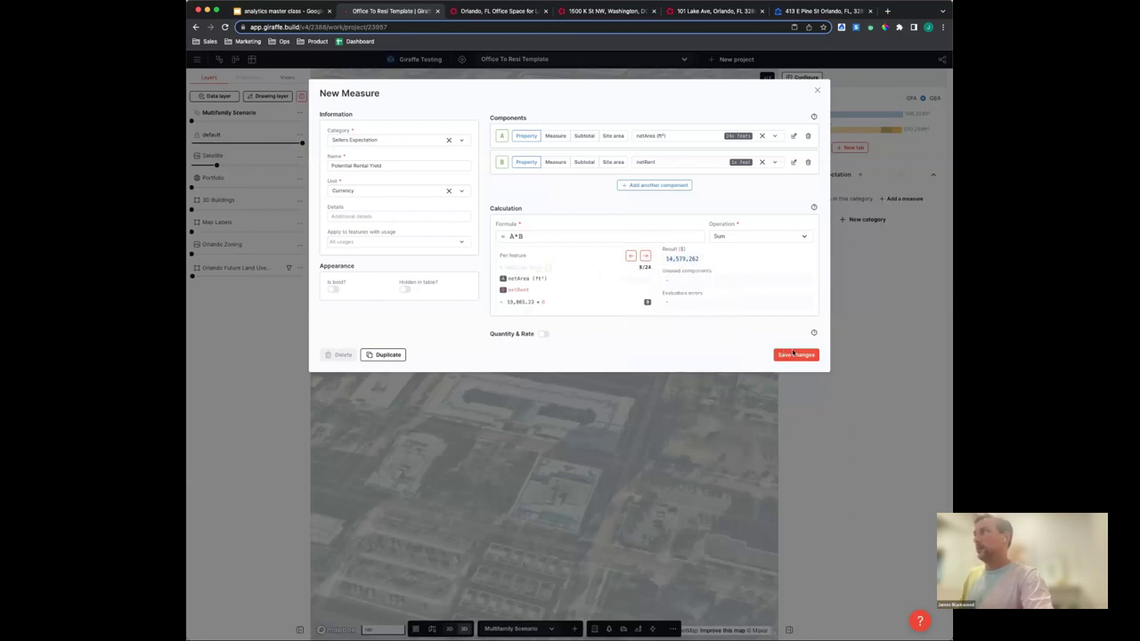
{"action": "left_click", "coordinate": [795, 355]}
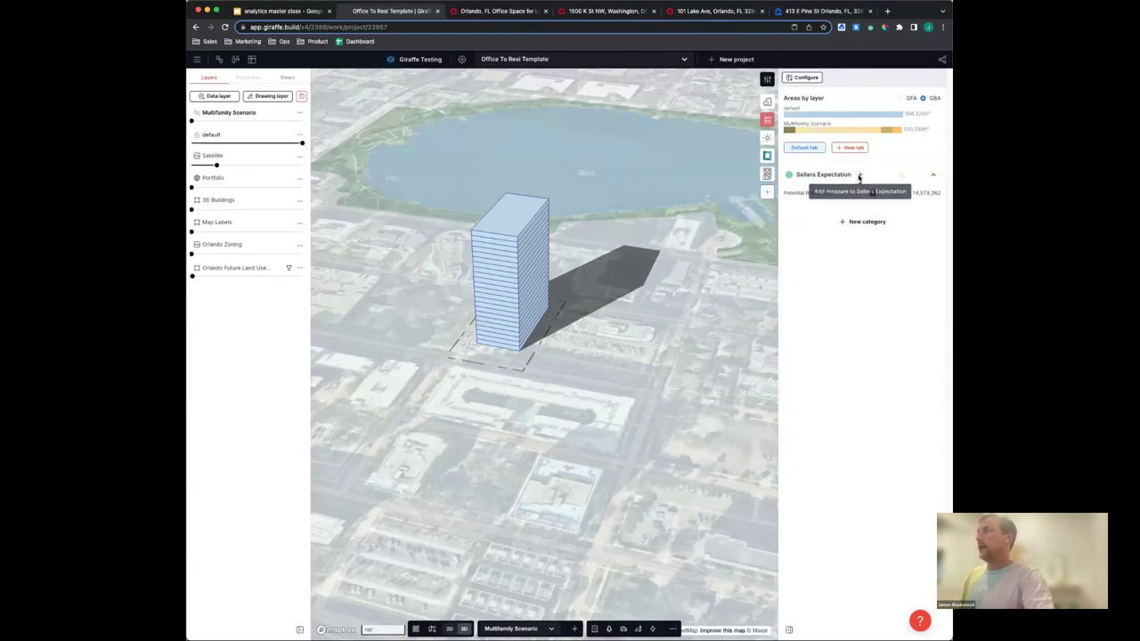
Start a new measure in the Sellers Expectation category with the Potential Rental Yield measure as component A
{"action": "left_click", "coordinate": [859, 176]}
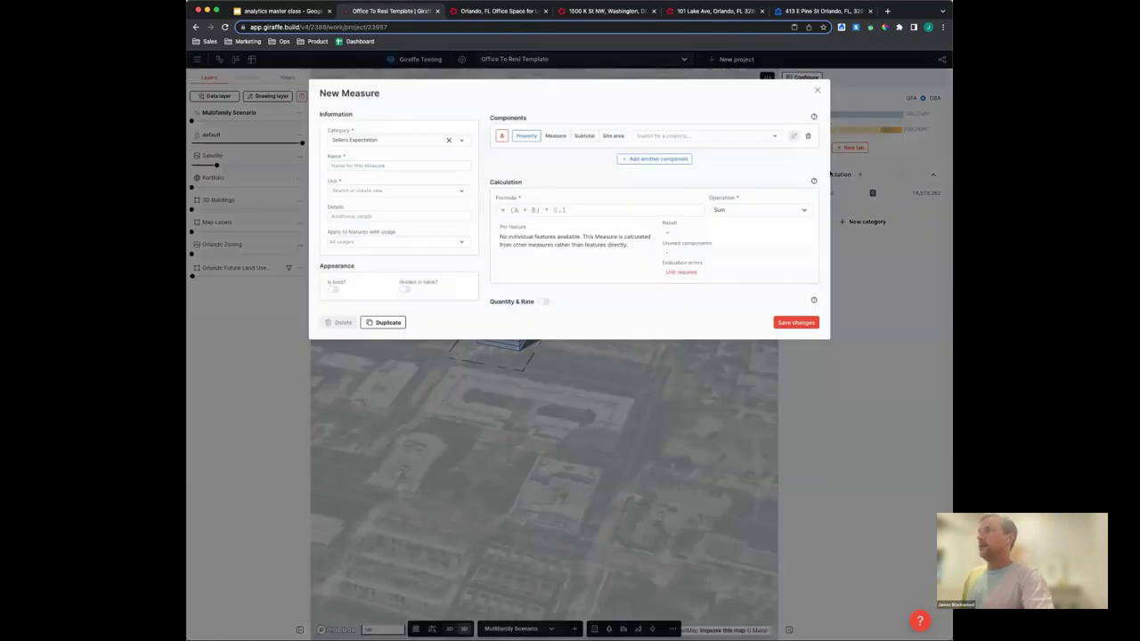
{"action": "left_click", "coordinate": [408, 165]}
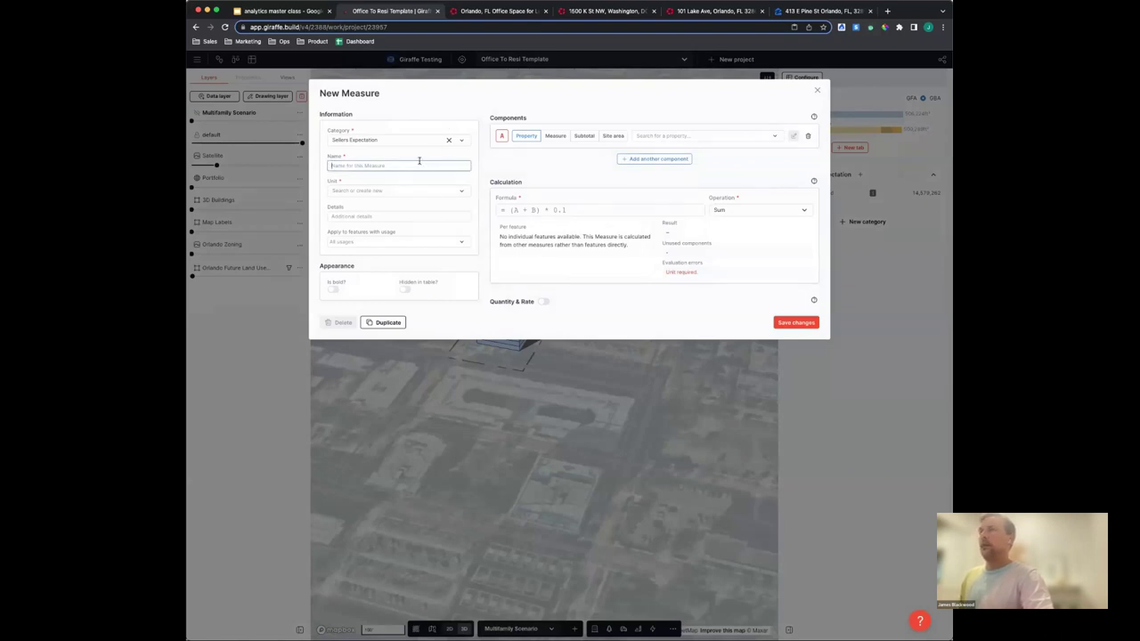
{"action": "left_click", "coordinate": [555, 137]}
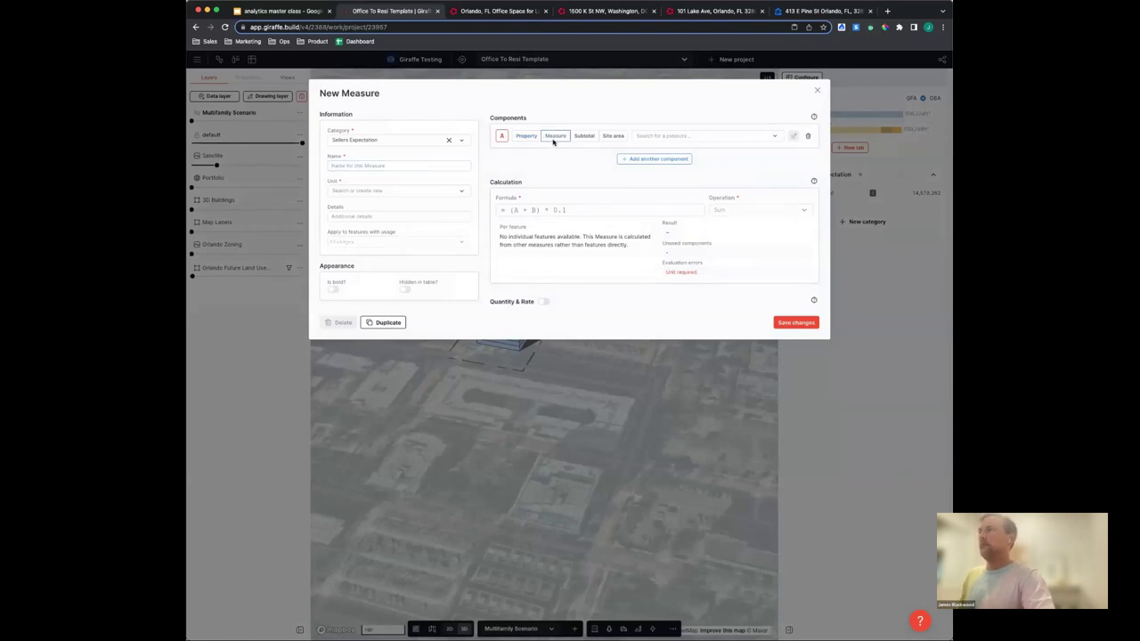
{"action": "left_click", "coordinate": [684, 138]}
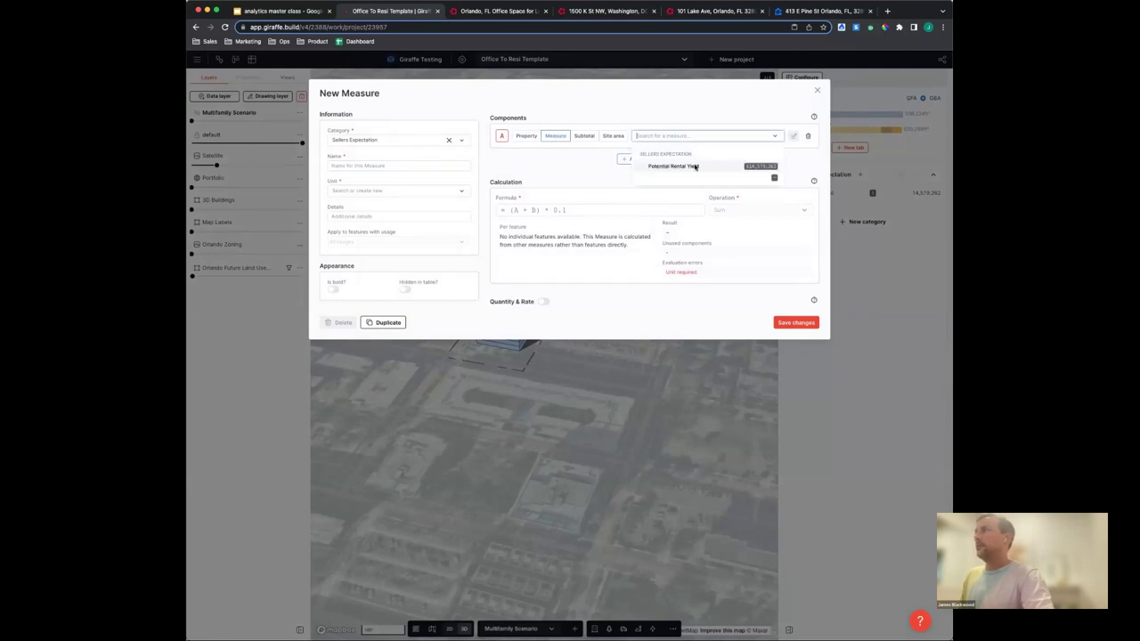
{"action": "left_click", "coordinate": [693, 164]}
Name the new measure Net Yield (After Occupancy) and set its unit to Currency ($)
{"action": "left_click", "coordinate": [424, 162]}
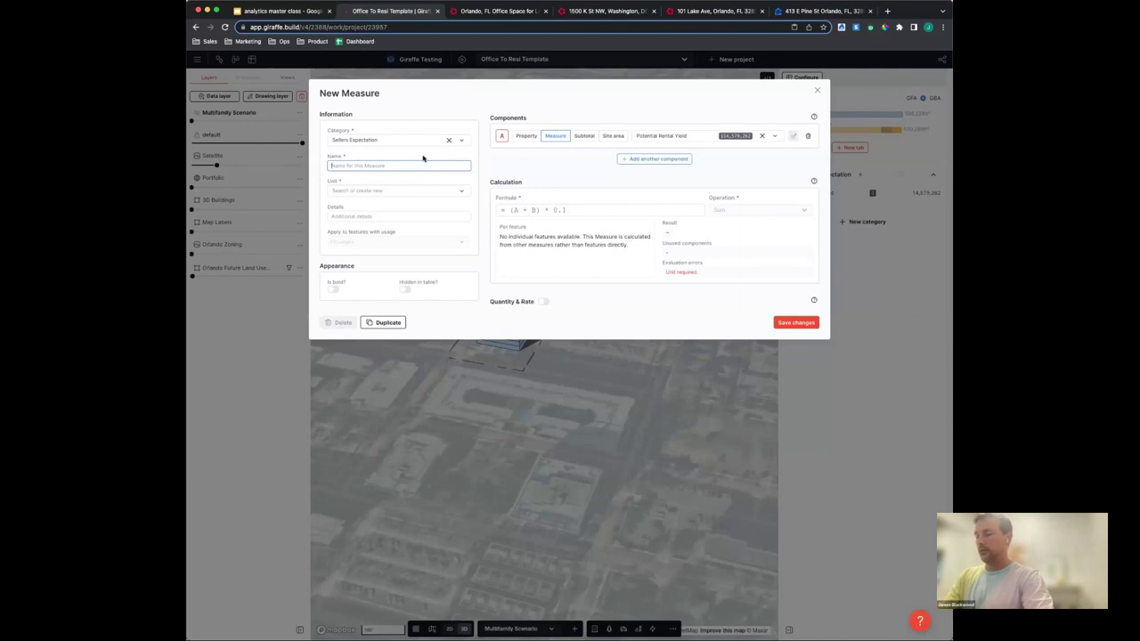
{"action": "type", "text": "Met Y"}
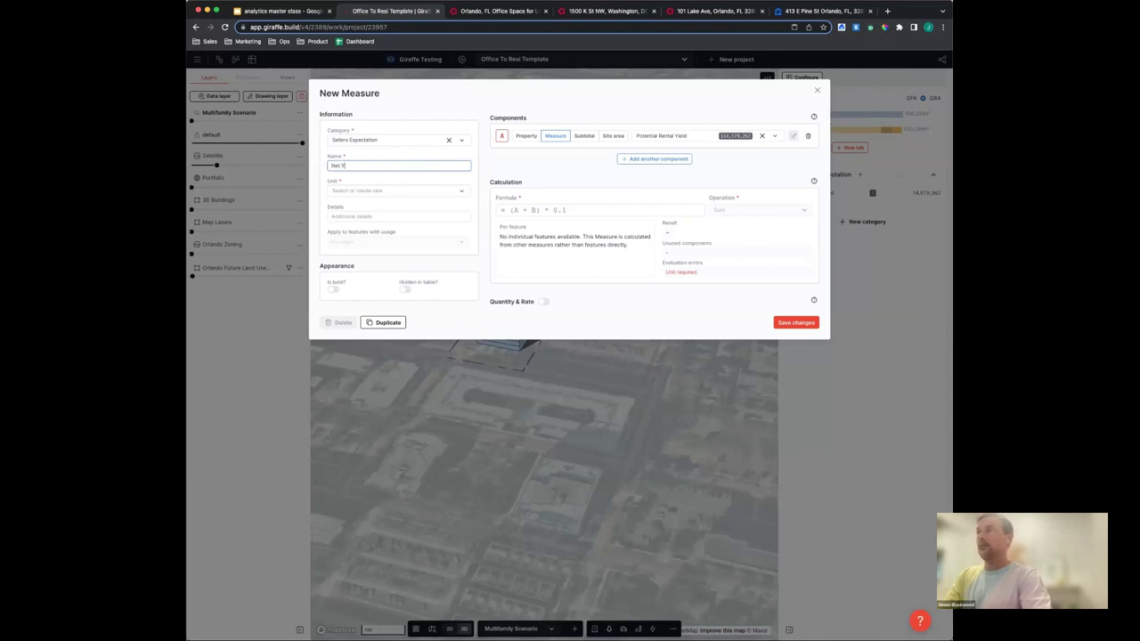
{"action": "type", "text": "ield (Mt"}
{"action": "type", "text": ")"}
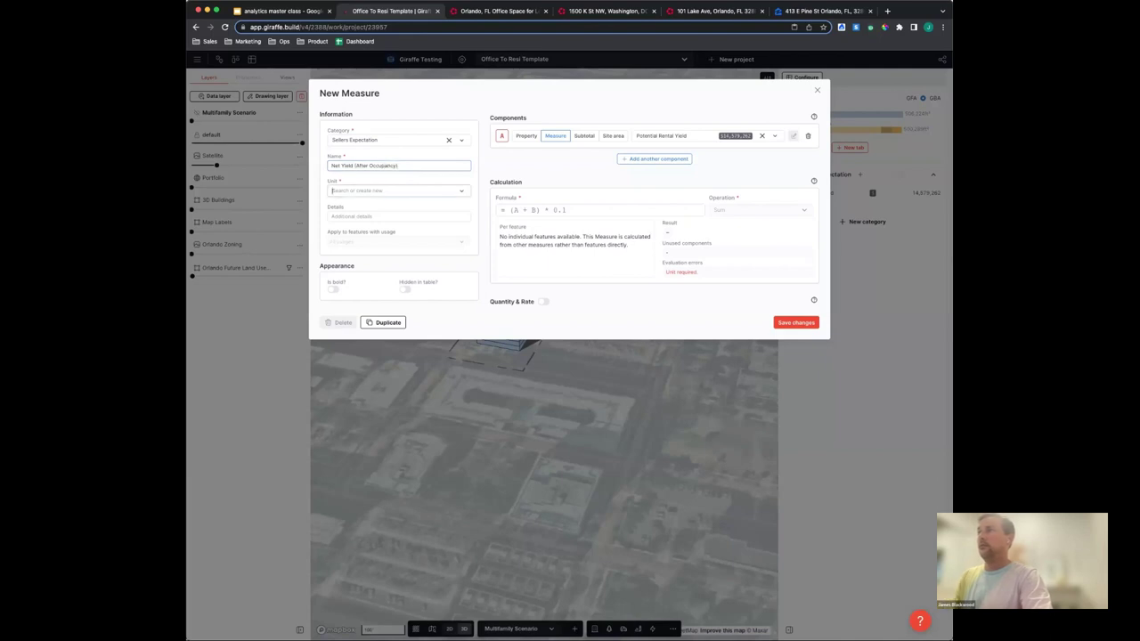
{"action": "key", "text": "Tab"}
{"action": "left_click", "coordinate": [365, 192]}
{"action": "left_click", "coordinate": [365, 237]}
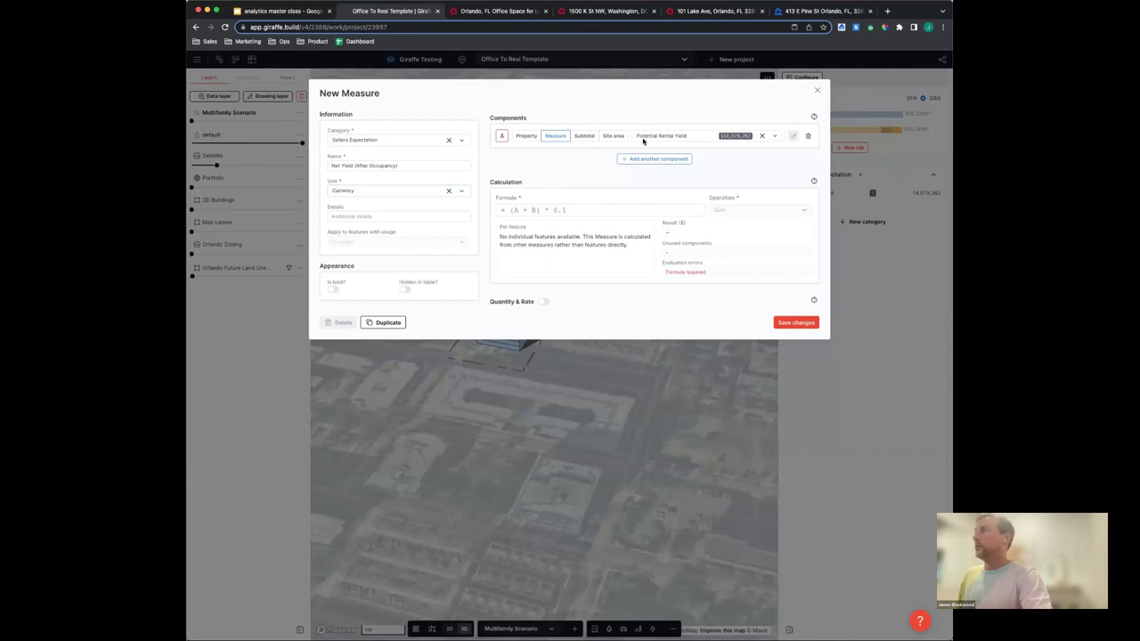
Enter A*0.75 as the net yield measure's formula, check the calculated result, and save the measure
{"action": "left_click", "coordinate": [588, 206]}
{"action": "type", "text": "A"}
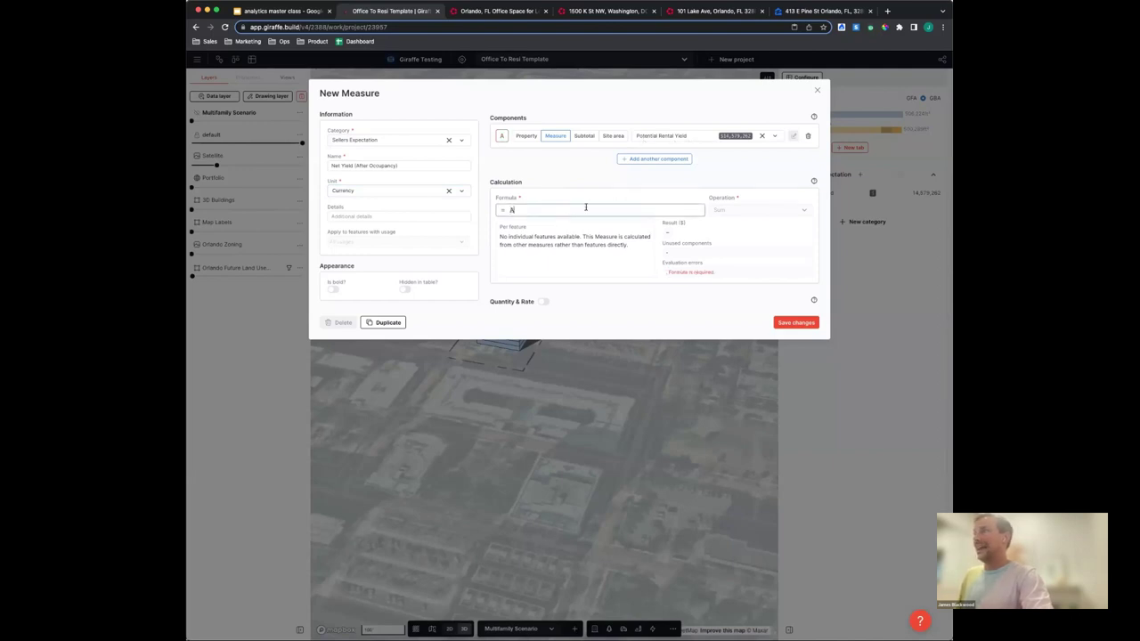
{"action": "type", "text": "*0"}
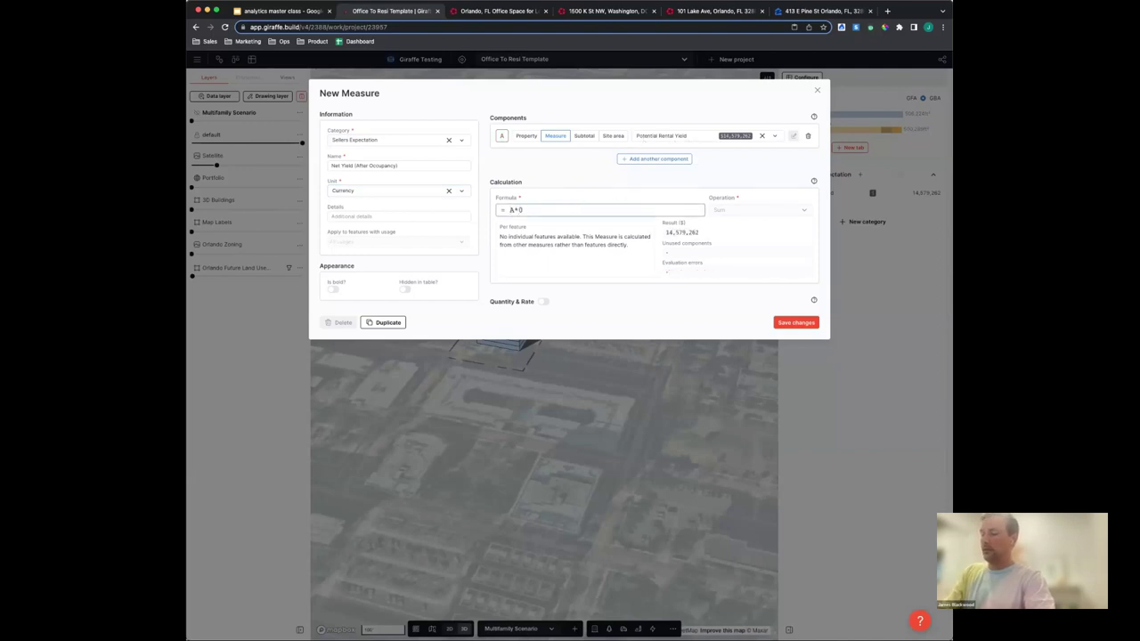
{"action": "type", "text": ".75"}
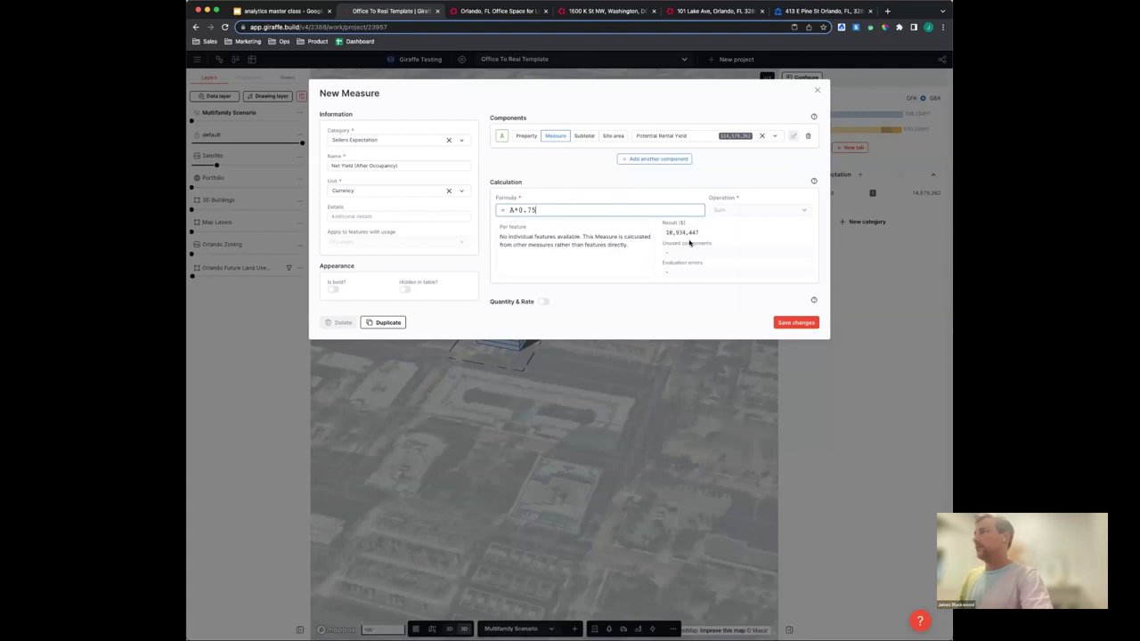
{"action": "double_click", "coordinate": [681, 233]}
{"action": "left_click", "coordinate": [670, 233]}
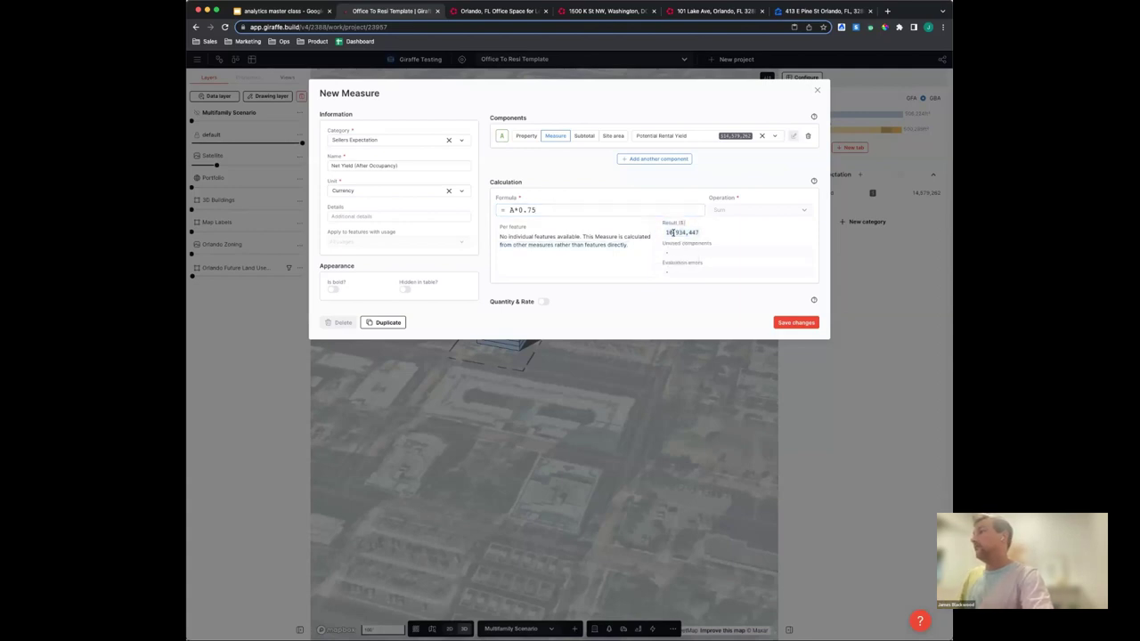
{"action": "left_click_drag", "start_coordinate": [657, 231], "coordinate": [687, 257]}
{"action": "left_click", "coordinate": [688, 256]}
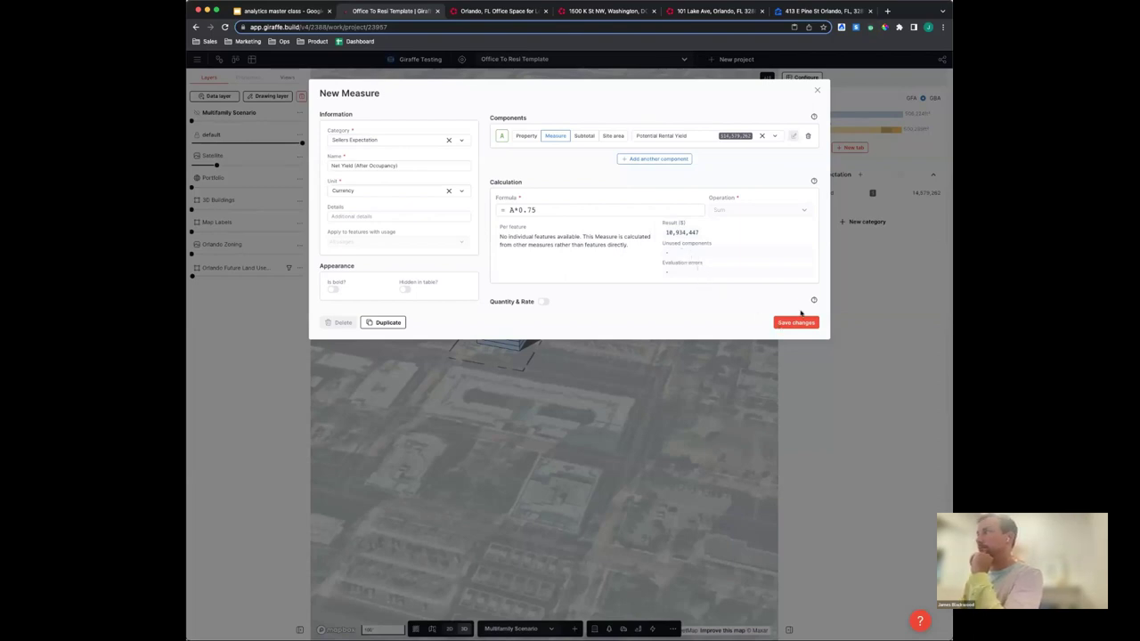
{"action": "left_click", "coordinate": [798, 322]}
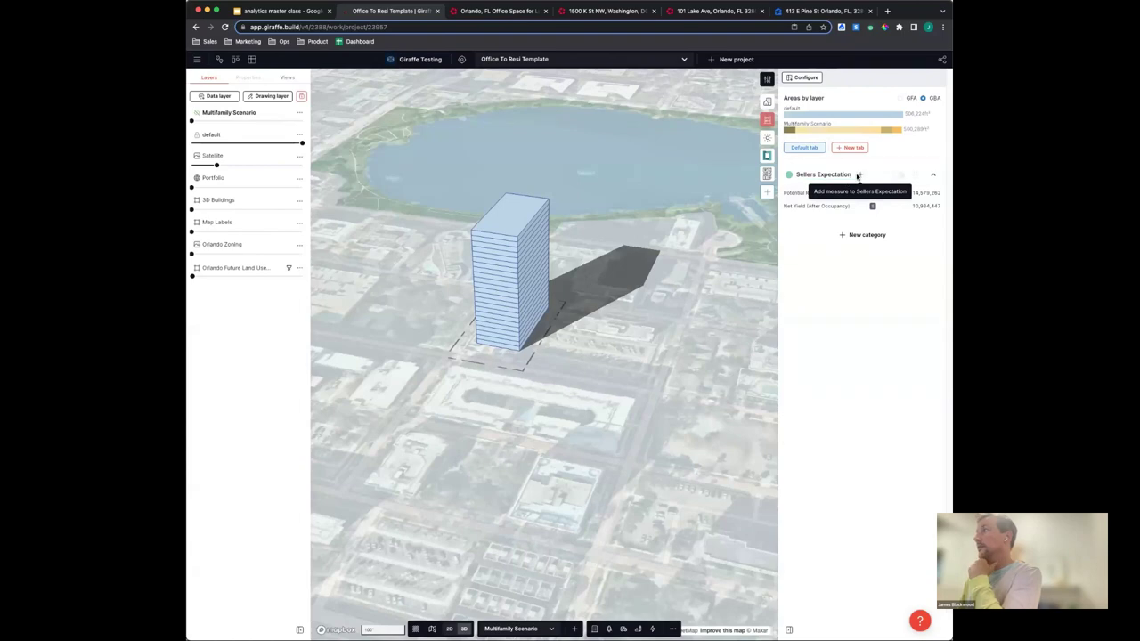
Start another Sellers Expectation measure with the Net Yield (After Occupancy) measure as component A
{"action": "left_click", "coordinate": [858, 175]}
{"action": "left_click", "coordinate": [559, 136]}
{"action": "left_click", "coordinate": [659, 138]}
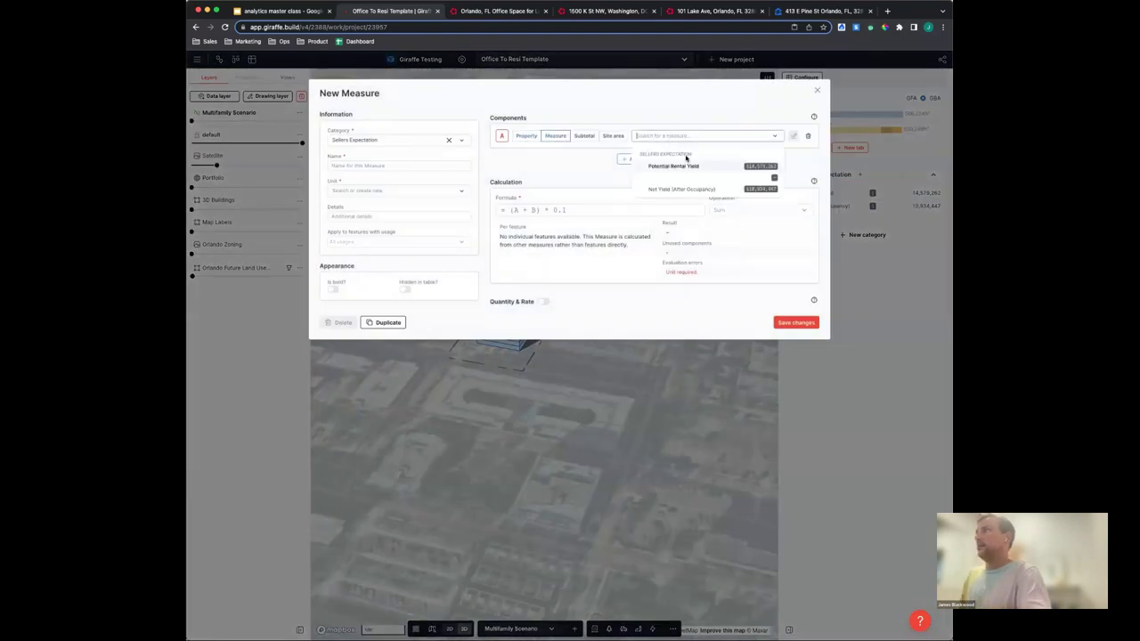
{"action": "left_click", "coordinate": [687, 188]}
Name the measure NOI and enter A*0.85 as its calculation formula
{"action": "left_click", "coordinate": [425, 163]}
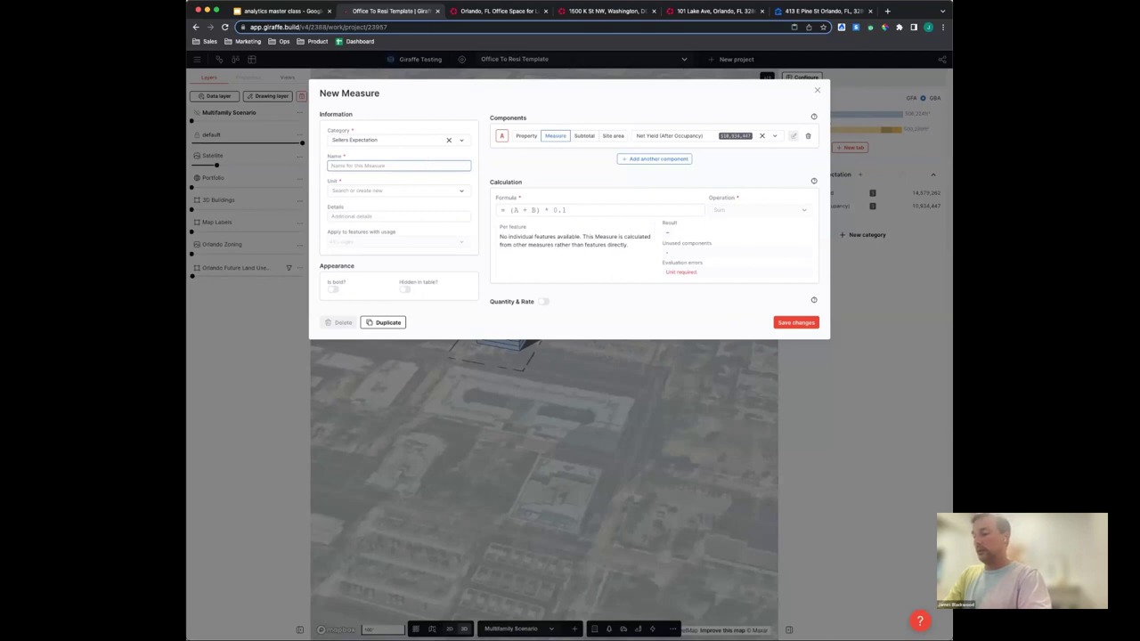
{"action": "type", "text": "NOI"}
{"action": "key", "text": "Tab"}
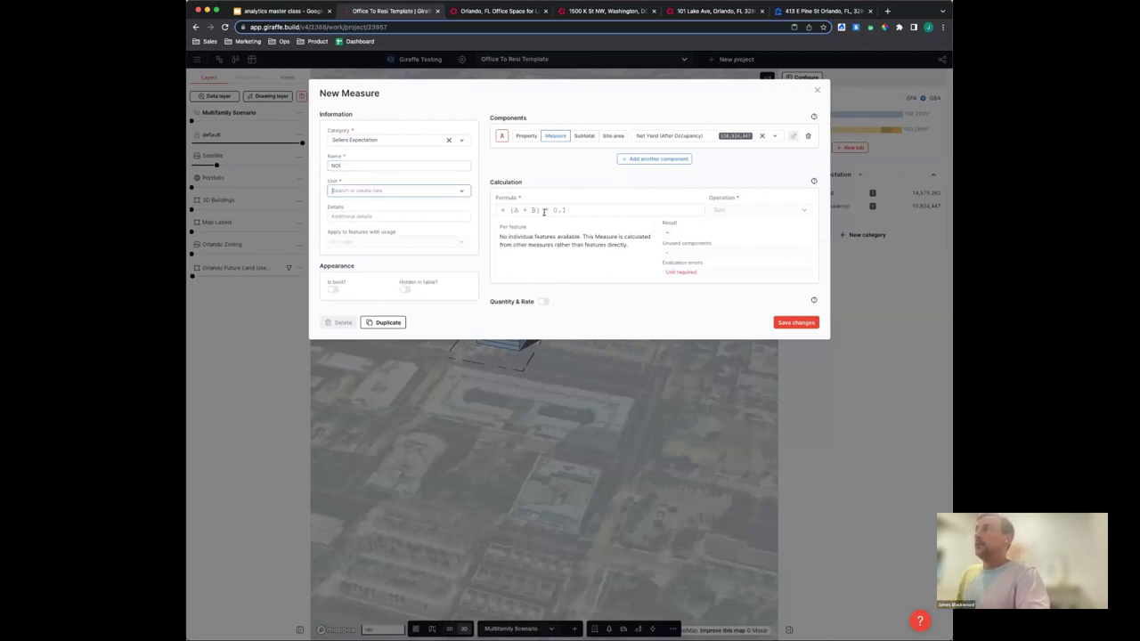
{"action": "left_click", "coordinate": [544, 211]}
{"action": "type", "text": "A*0.85"}
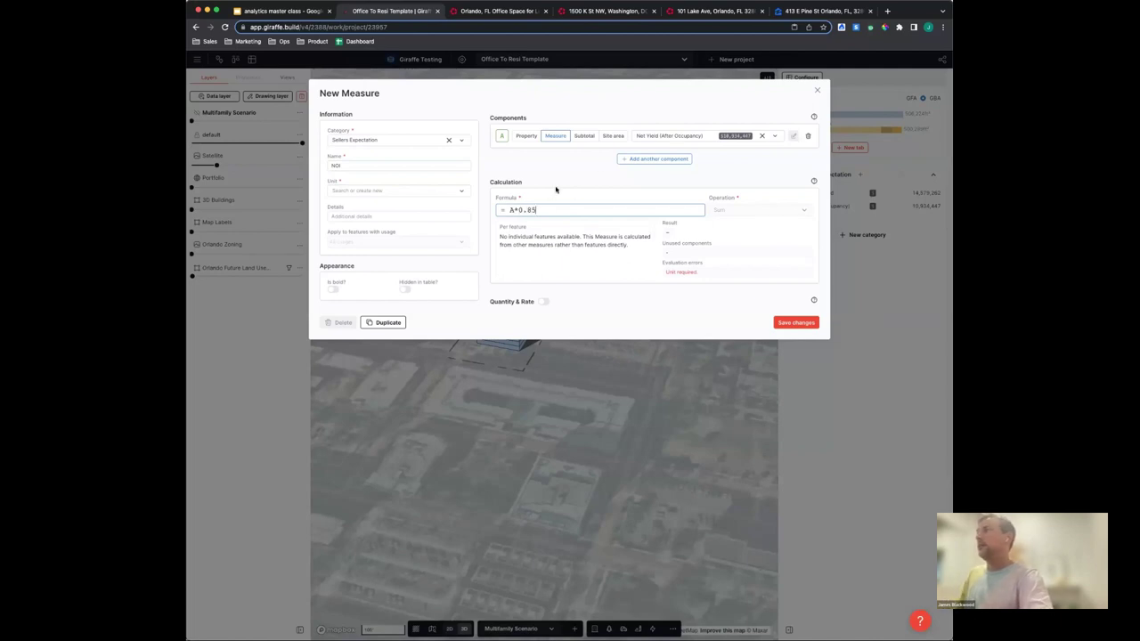
Set the NOI measure's unit to Currency ($), check the calculated result, and save the measure
{"action": "double_click", "coordinate": [333, 165]}
{"action": "left_click", "coordinate": [358, 191]}
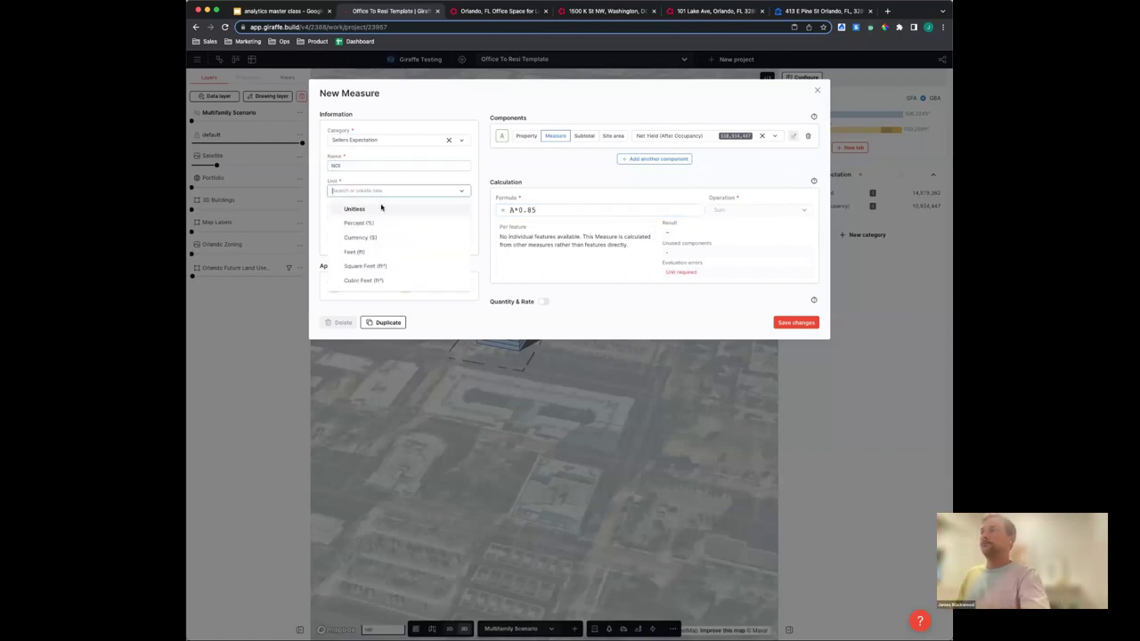
{"action": "left_click", "coordinate": [383, 236]}
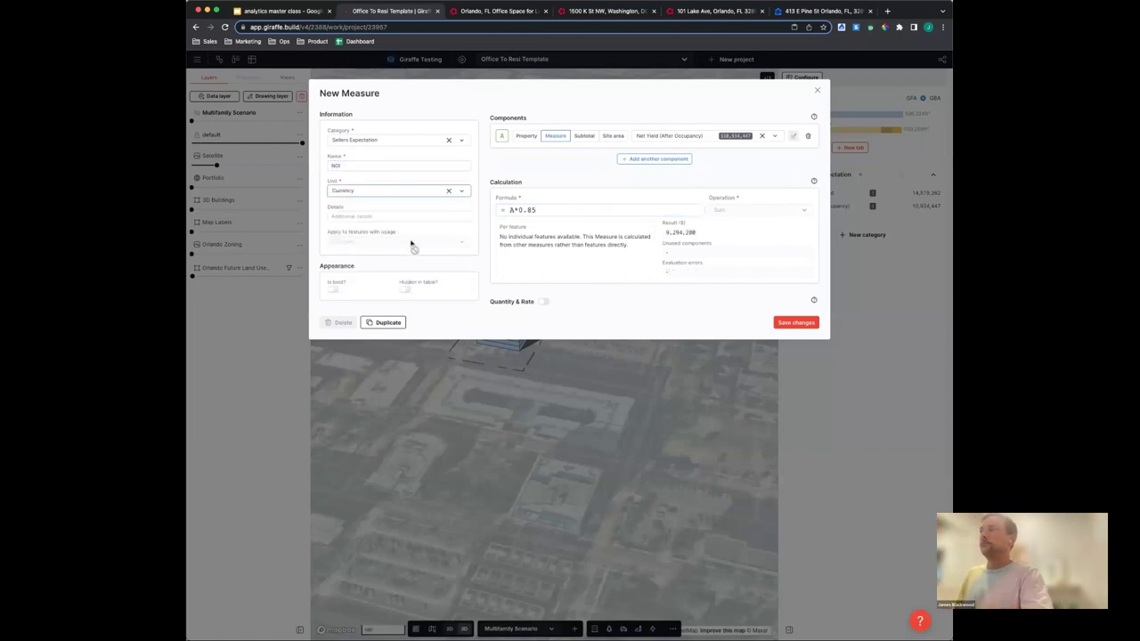
{"action": "double_click", "coordinate": [689, 232]}
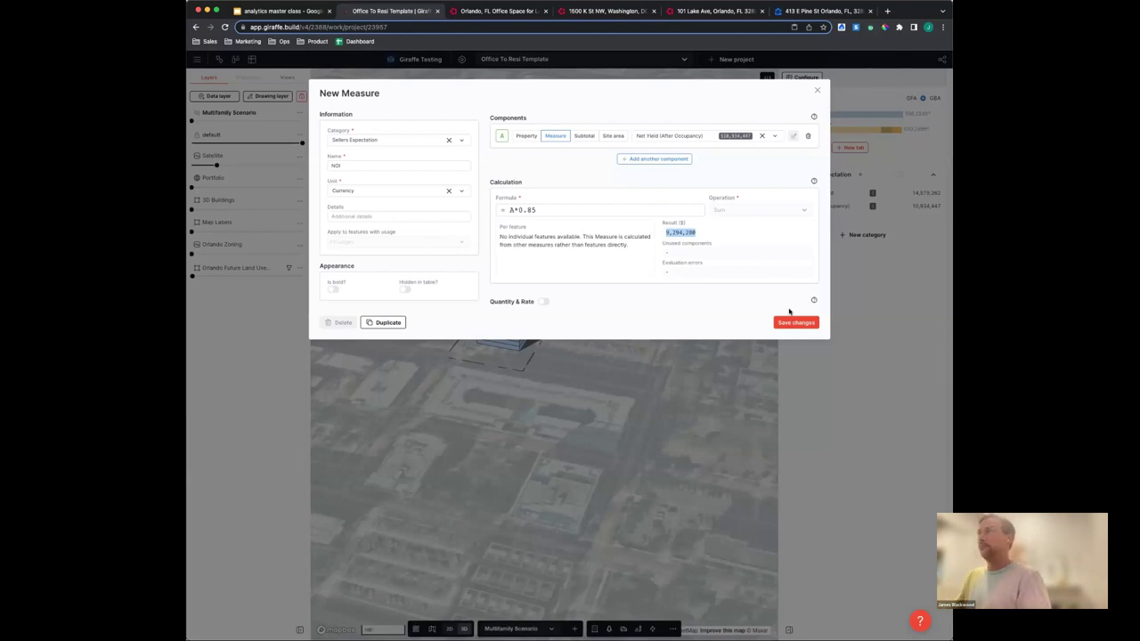
{"action": "left_click", "coordinate": [758, 304]}
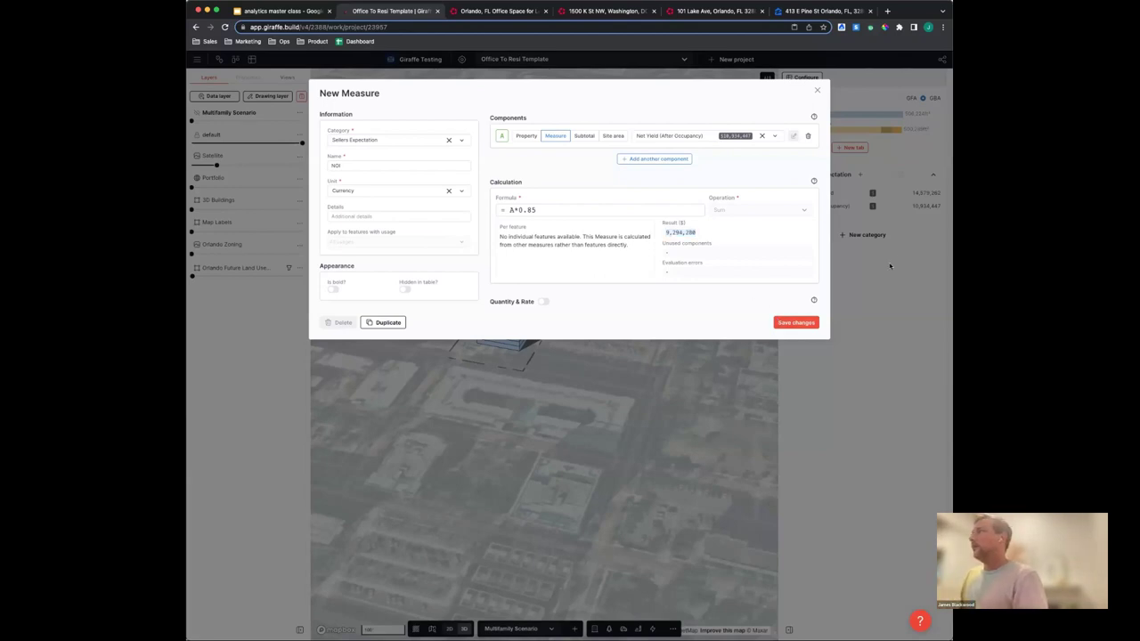
{"action": "left_click", "coordinate": [889, 265]}
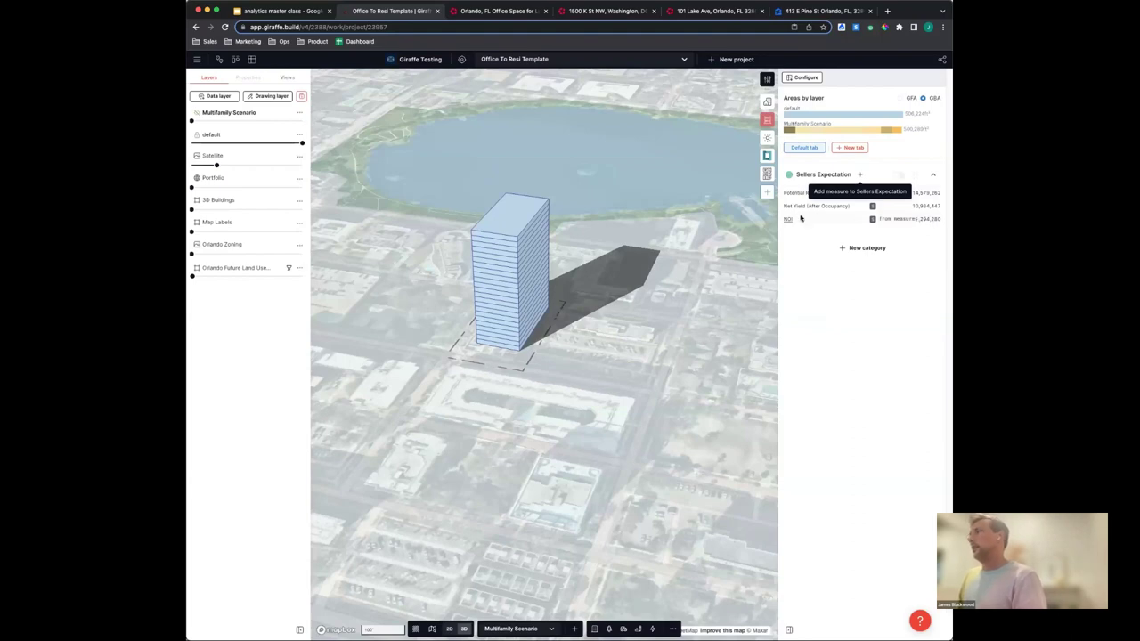
Start a new Sellers Expectation measure named Building Cap Rate with Currency ($) as its unit
{"action": "left_click", "coordinate": [860, 175]}
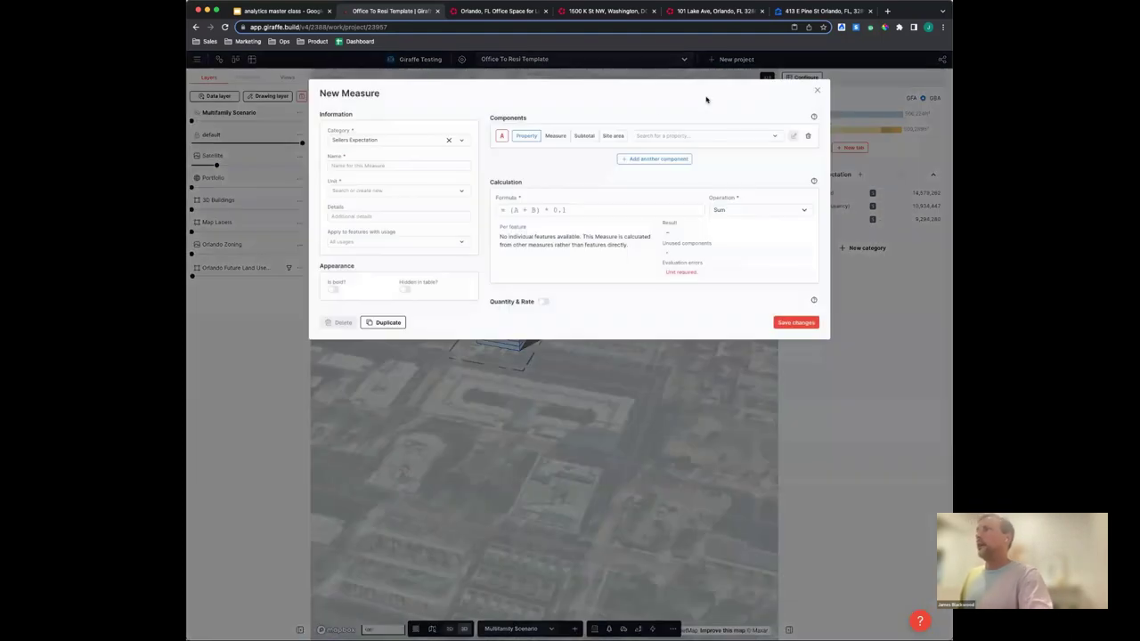
{"action": "left_click", "coordinate": [353, 165]}
{"action": "type", "text": "Bui"}
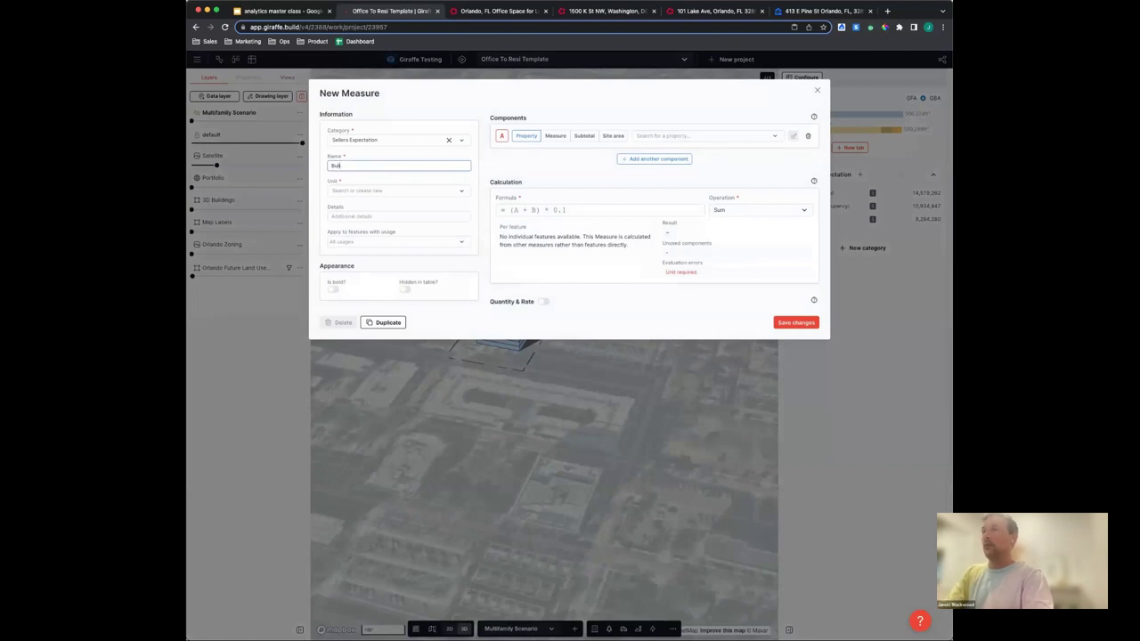
{"action": "type", "text": "te"}
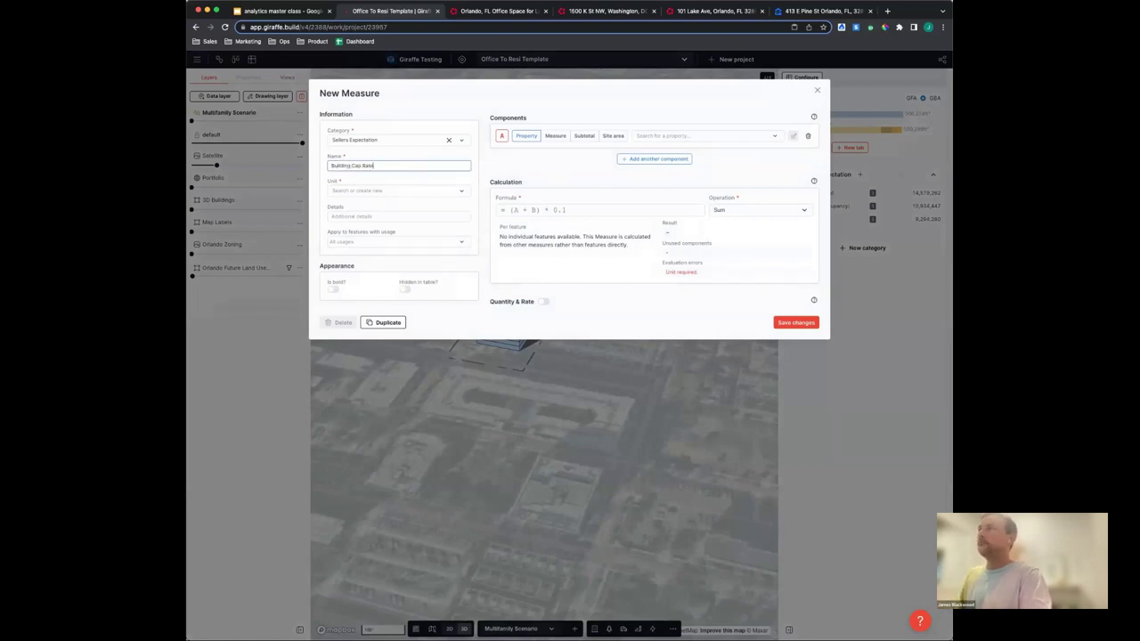
{"action": "left_click", "coordinate": [389, 193]}
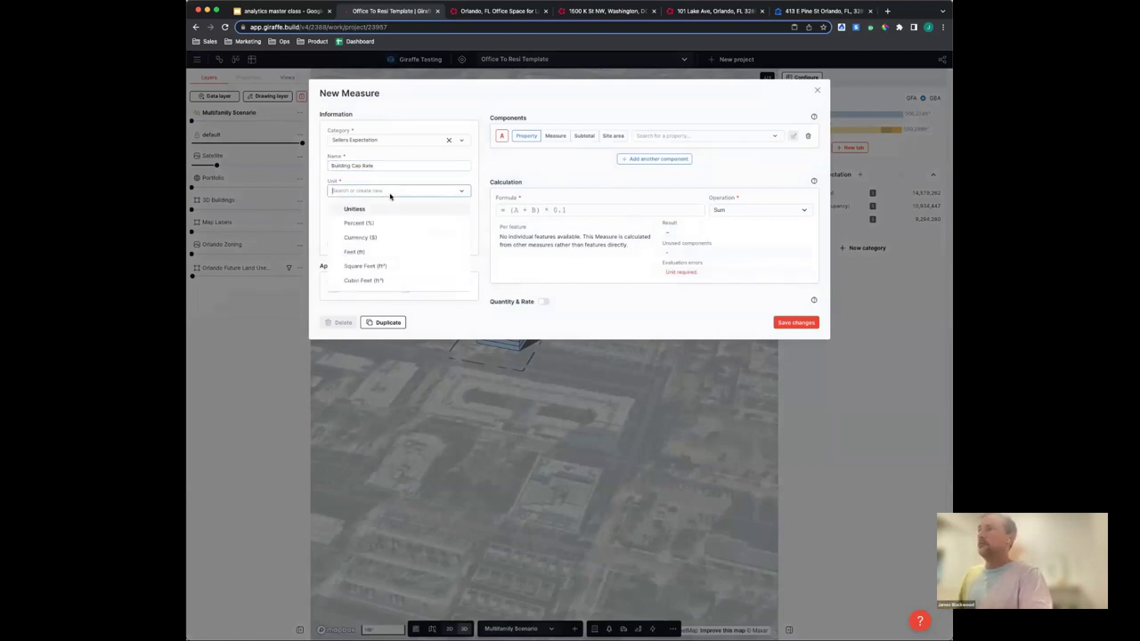
{"action": "left_click", "coordinate": [402, 238]}
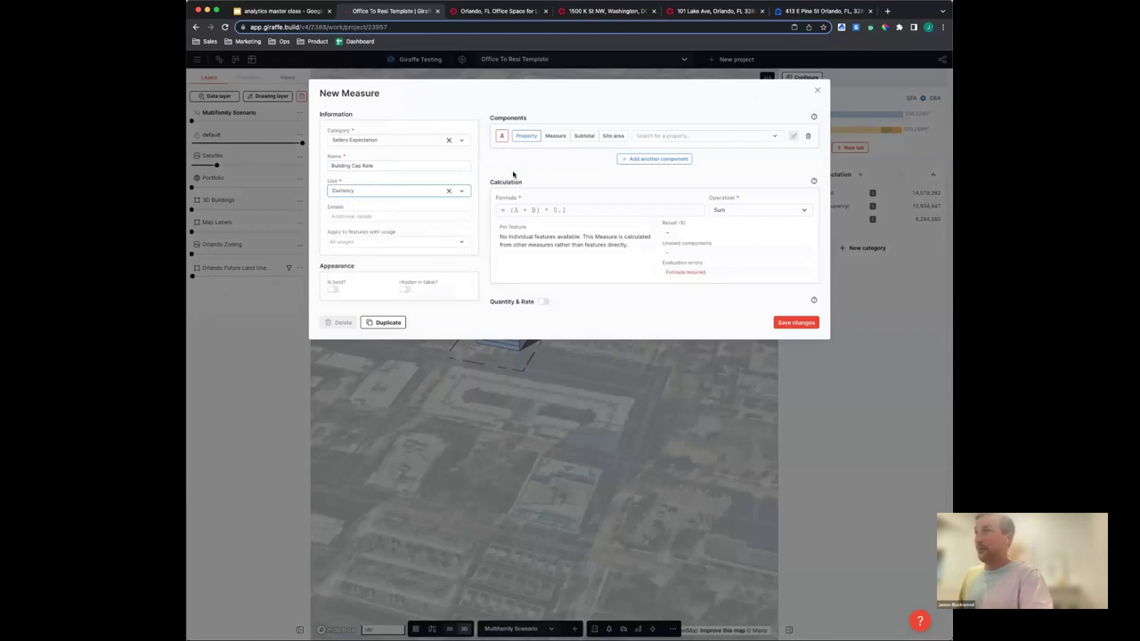
{"action": "left_click", "coordinate": [512, 171]}
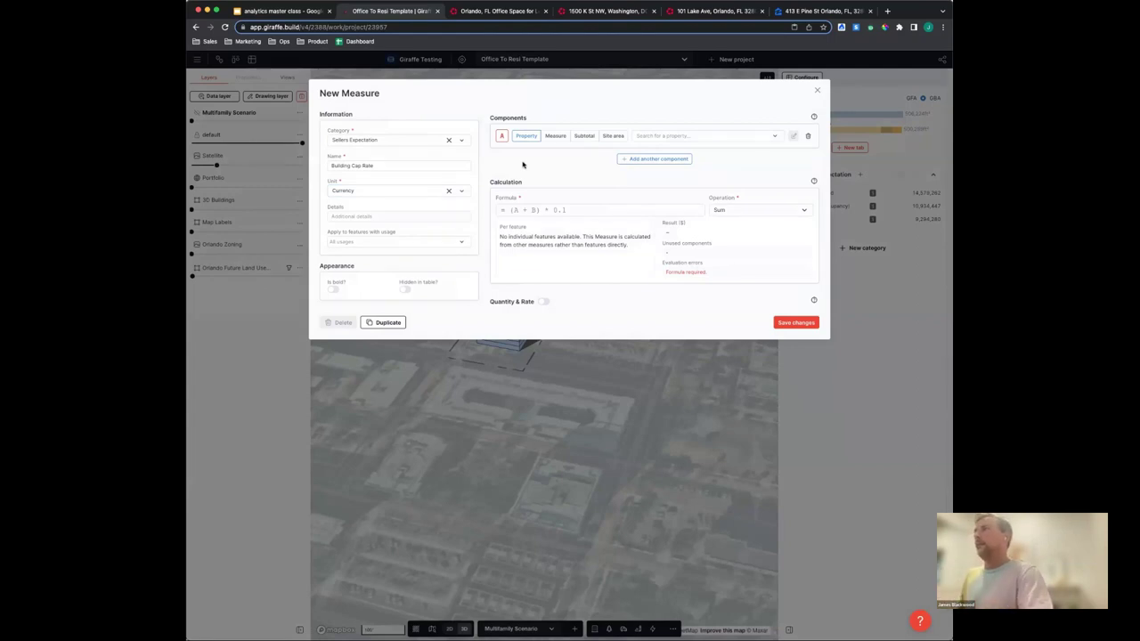
Set component A of the Building Cap Rate measure to the NOI measure and enter the formula A/6.5*100
{"action": "left_click", "coordinate": [552, 137]}
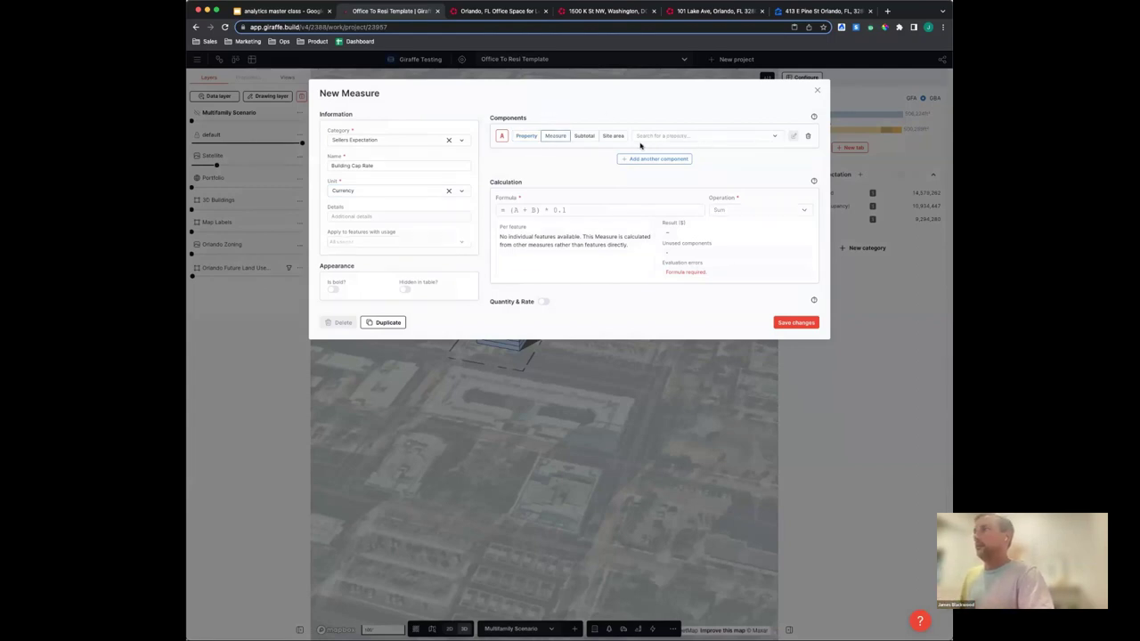
{"action": "left_click", "coordinate": [681, 138]}
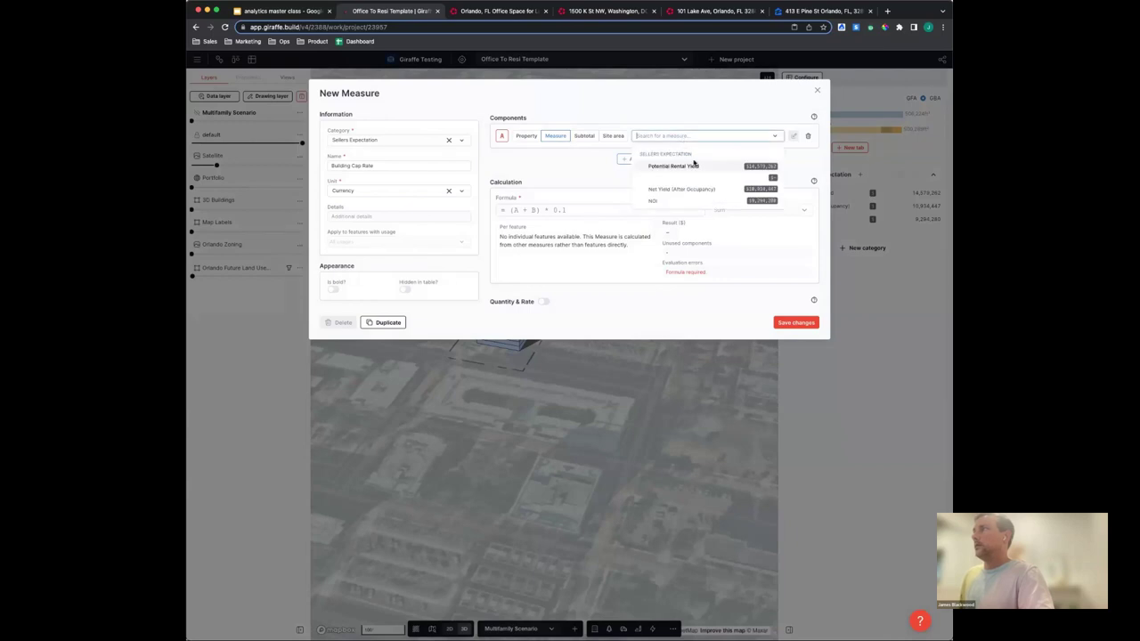
{"action": "left_click", "coordinate": [664, 203]}
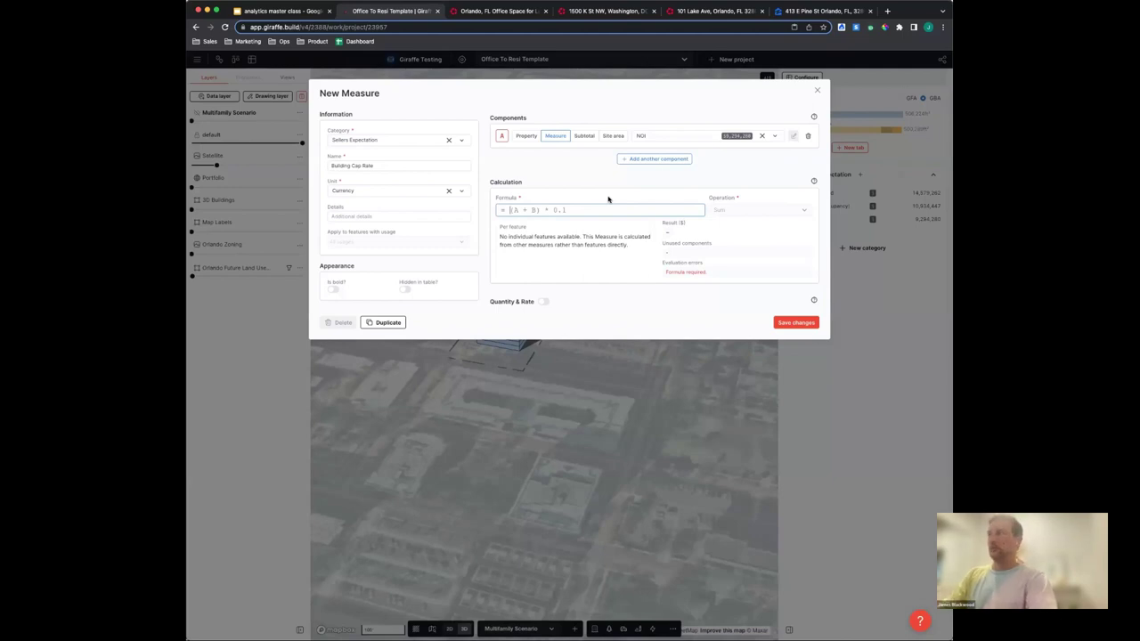
{"action": "type", "text": "A/76"}
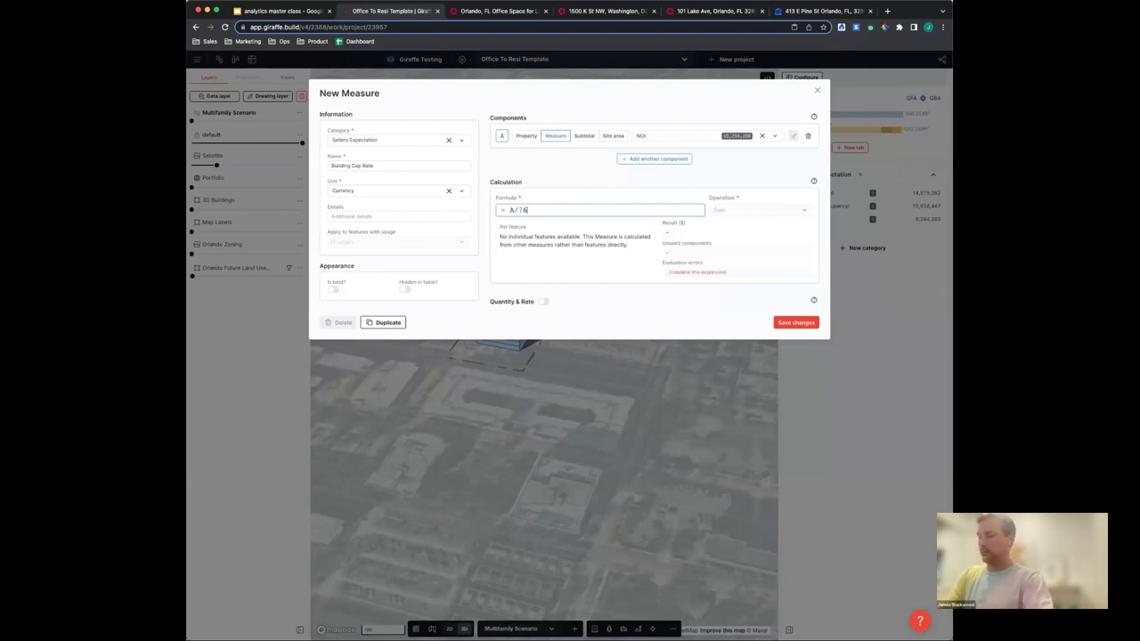
{"action": "type", "text": "6.5*100"}
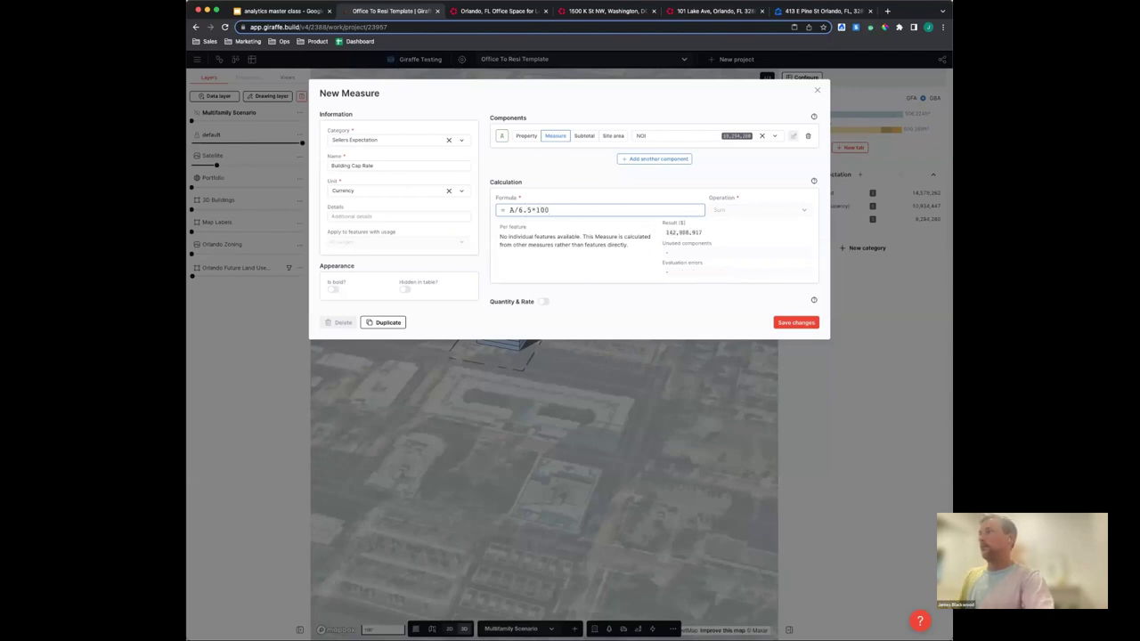
{"action": "left_click", "coordinate": [565, 199]}
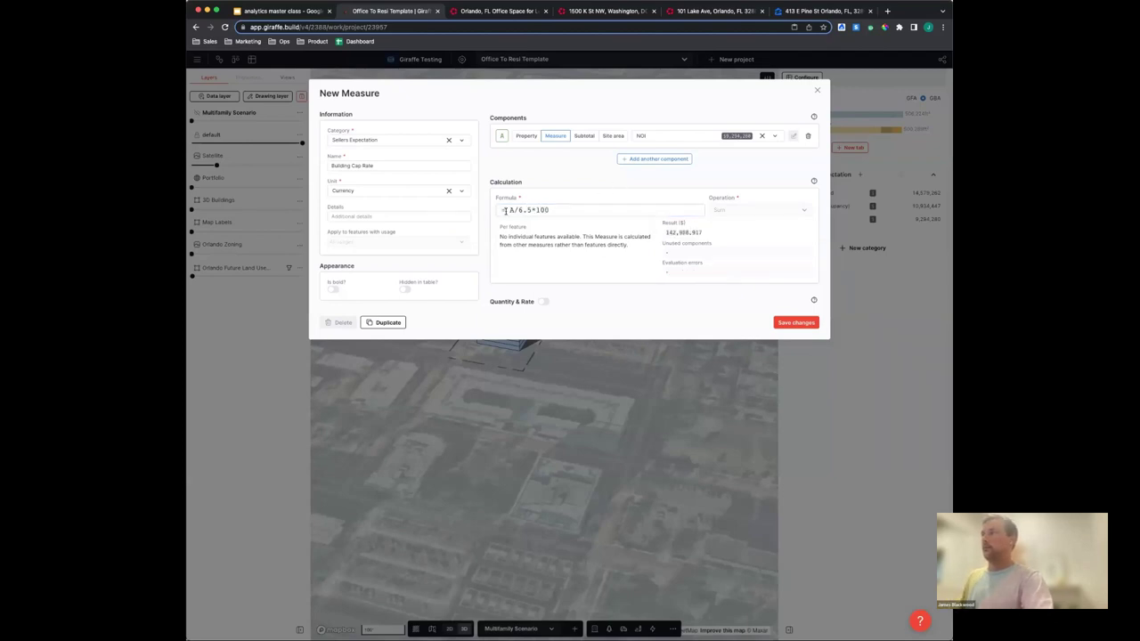
Check the Building Cap Rate measure's formula and save the measure
{"action": "left_click_drag", "start_coordinate": [505, 210], "coordinate": [565, 208]}
{"action": "left_click", "coordinate": [567, 209]}
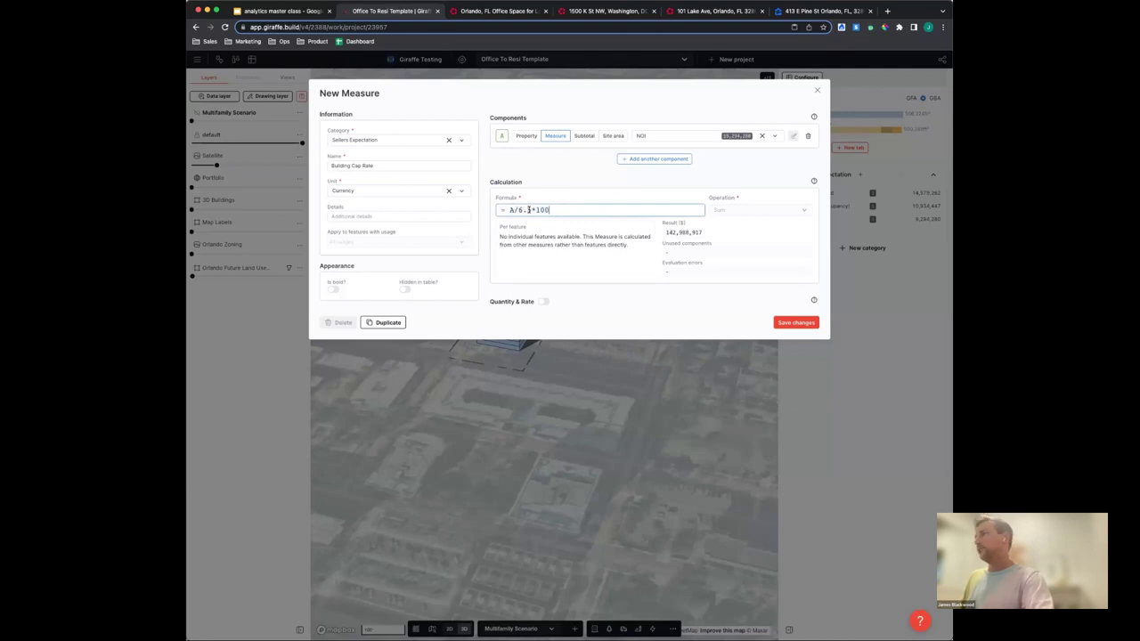
{"action": "left_click", "coordinate": [506, 182]}
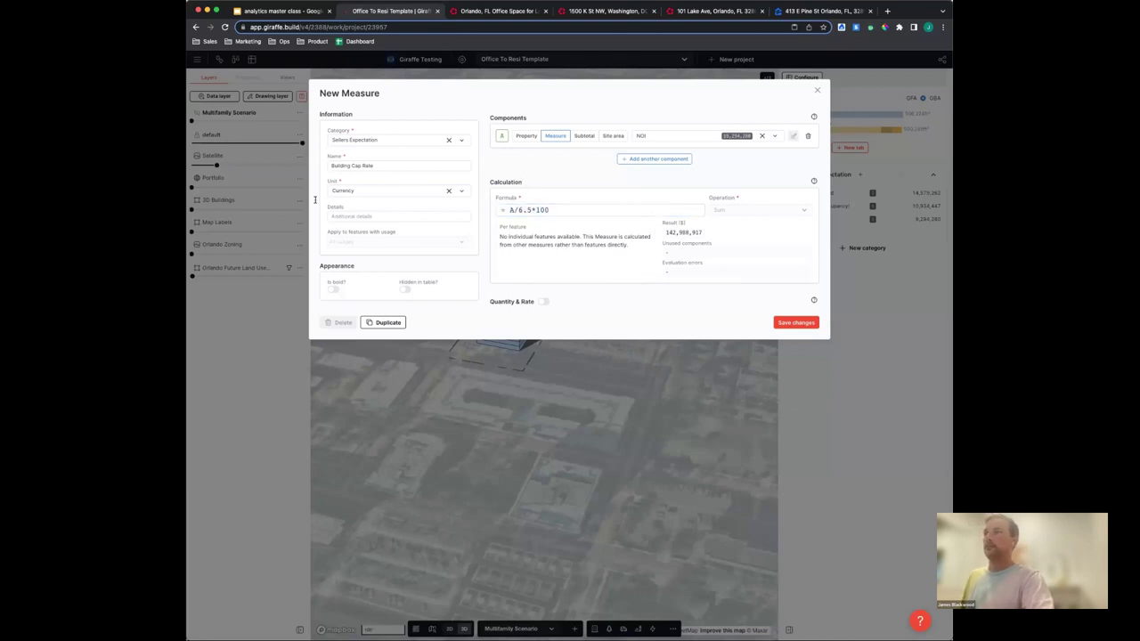
{"action": "left_click", "coordinate": [795, 326]}
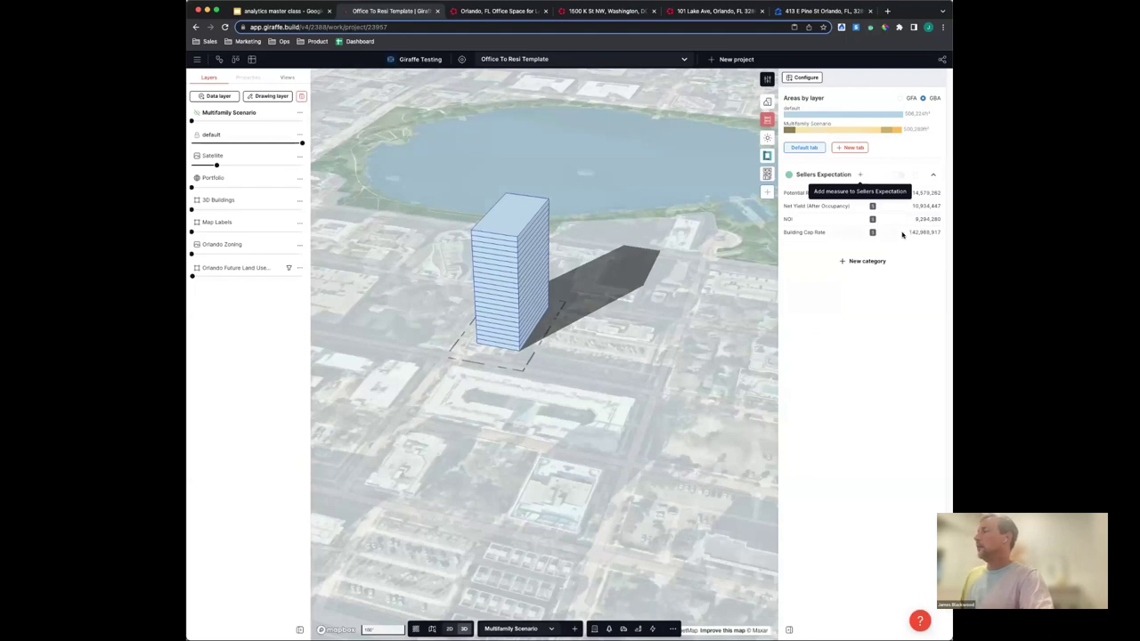
Rename the Building Cap Rate measure as Building Value (Seller) and save the change
{"action": "left_click", "coordinate": [800, 232]}
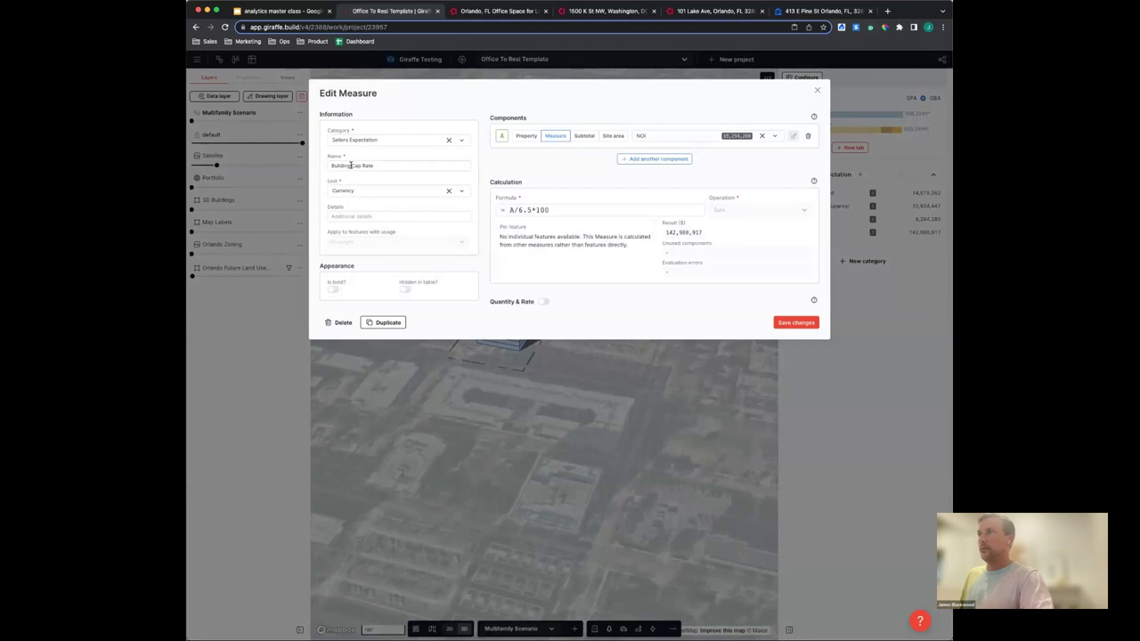
{"action": "left_click_drag", "start_coordinate": [351, 166], "coordinate": [375, 166]}
{"action": "type", "text": "Value"}
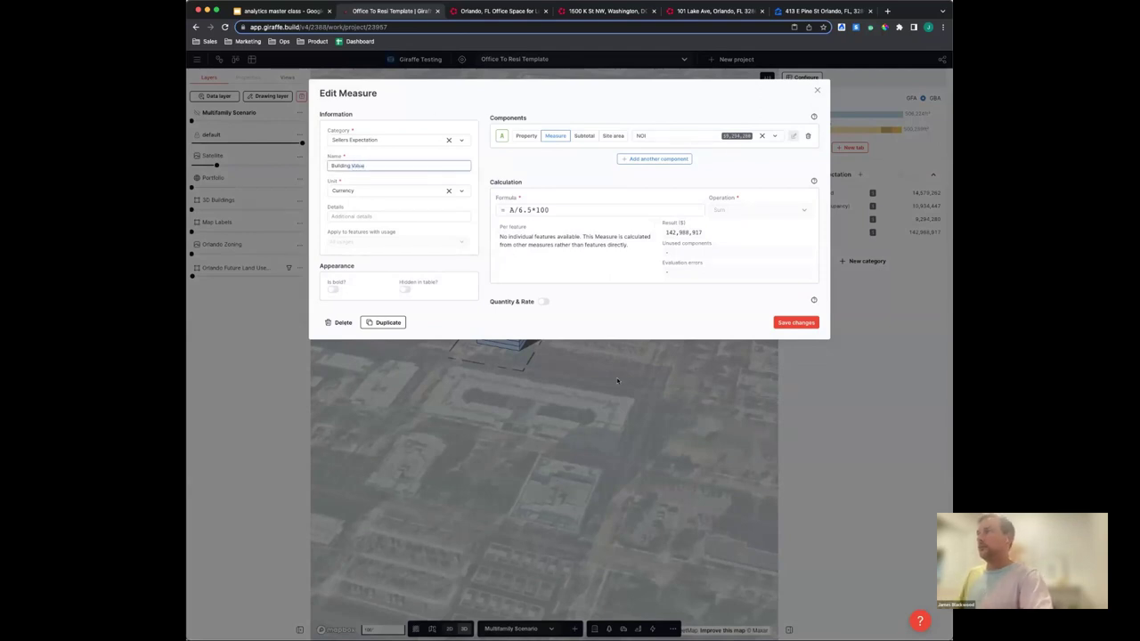
{"action": "type", "text": " (Seller"}
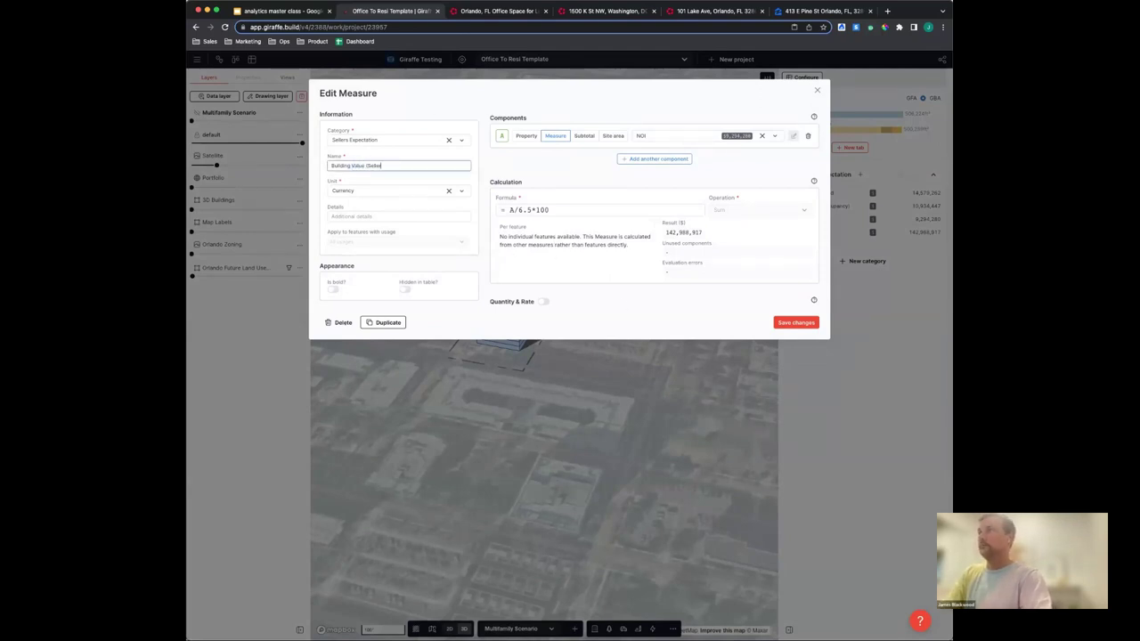
{"action": "type", "text": ")"}
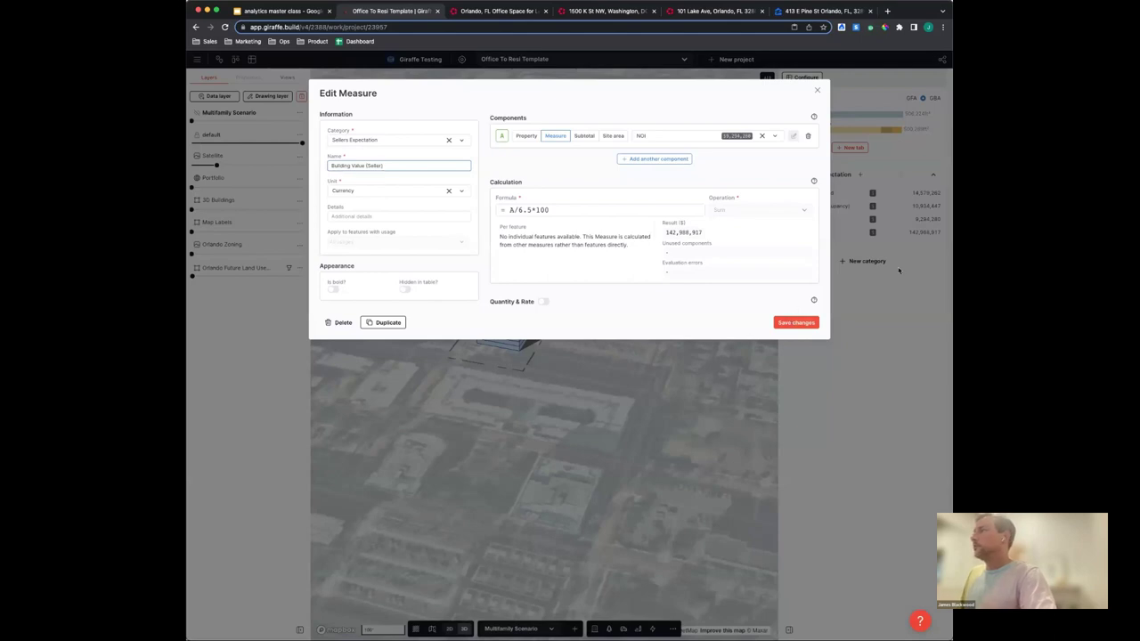
{"action": "left_click", "coordinate": [796, 322]}
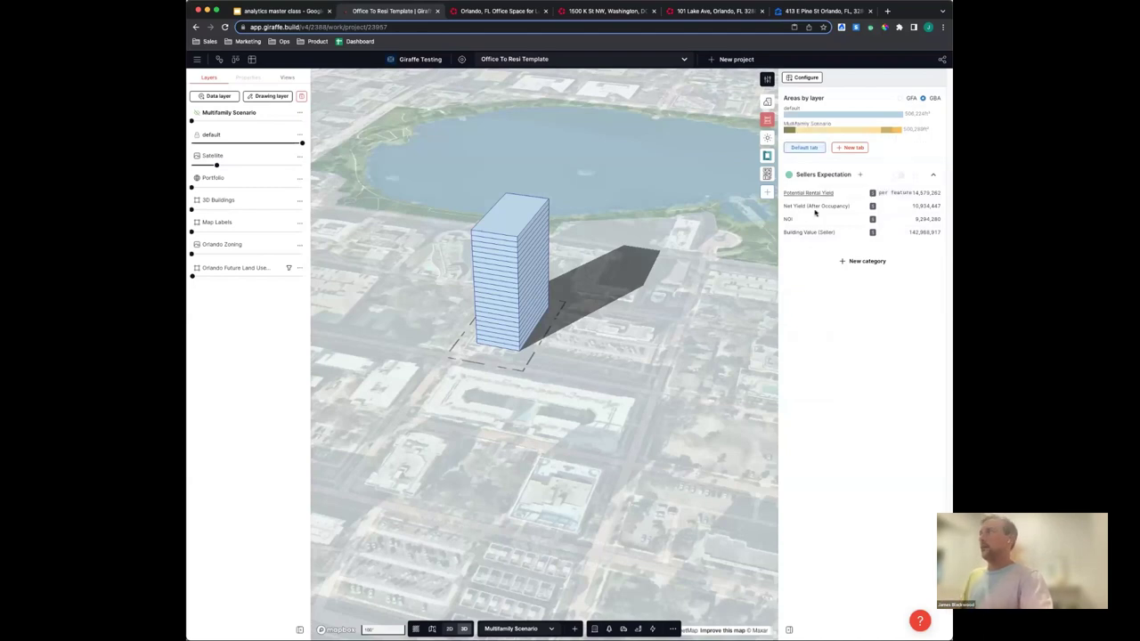
Create a new analytics category labelled Buyers Expectation
{"action": "left_click", "coordinate": [849, 260]}
{"action": "type", "text": "B"}
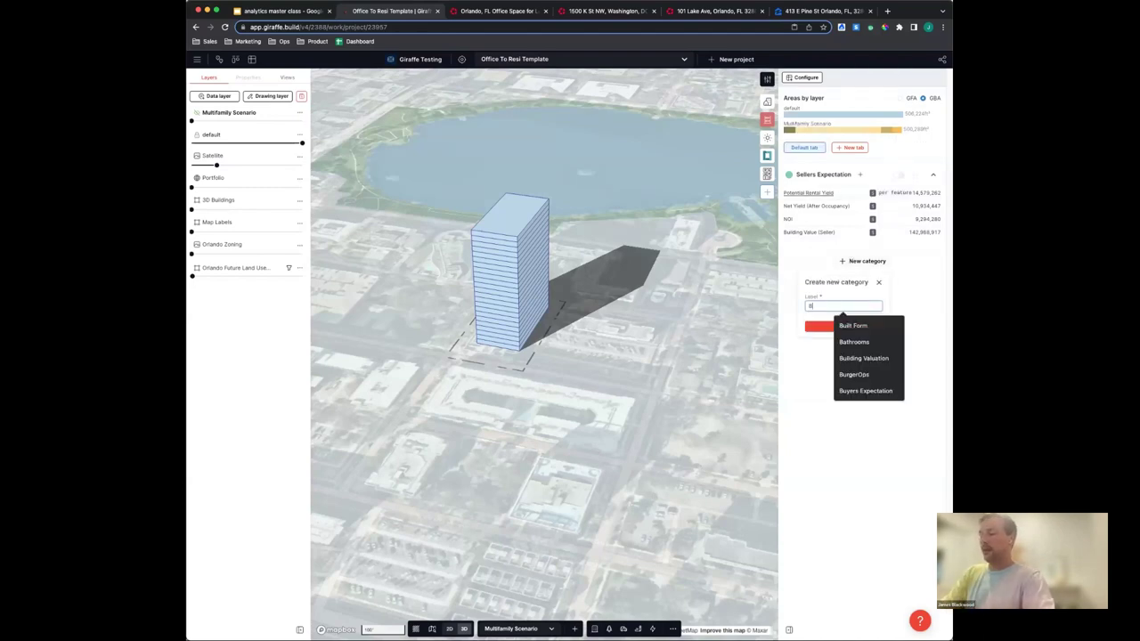
{"action": "type", "text": "uyers Ex"}
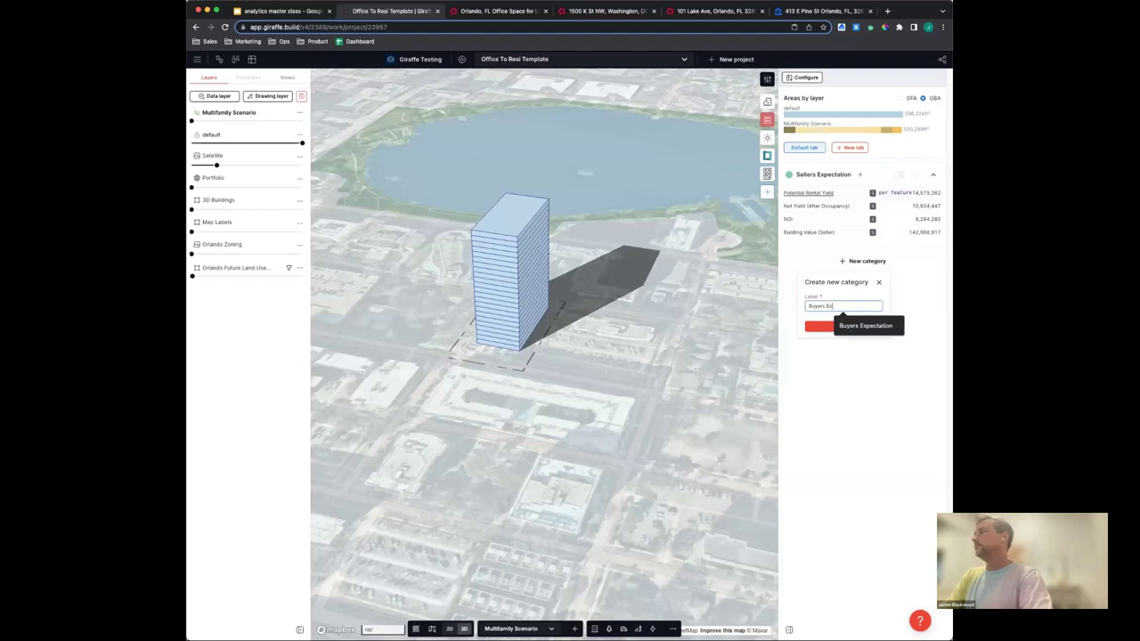
{"action": "type", "text": "pectation"}
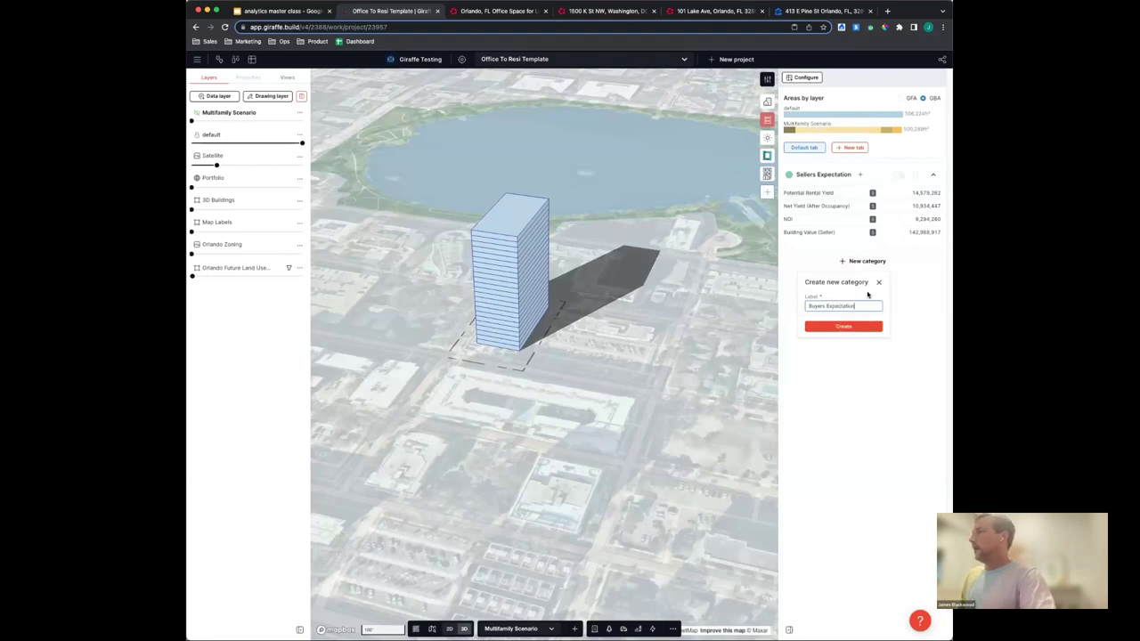
{"action": "left_click", "coordinate": [858, 328]}
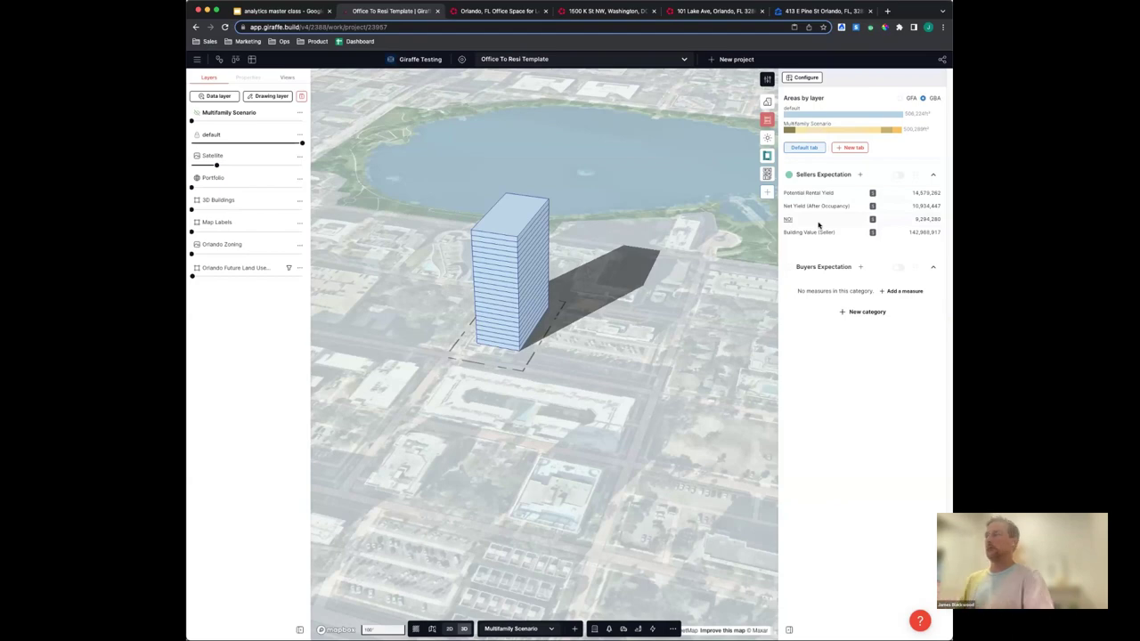
Start a new Buyers Expectation measure named Potential MF Yield with Currency ($) as its unit
{"action": "left_click", "coordinate": [860, 267]}
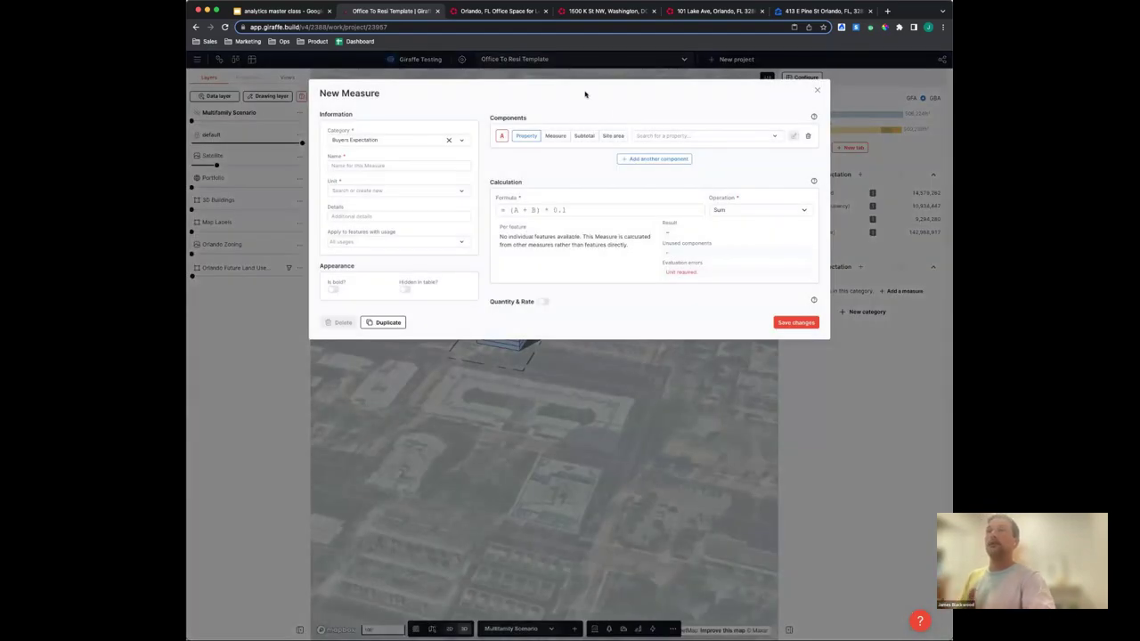
{"action": "left_click", "coordinate": [413, 167]}
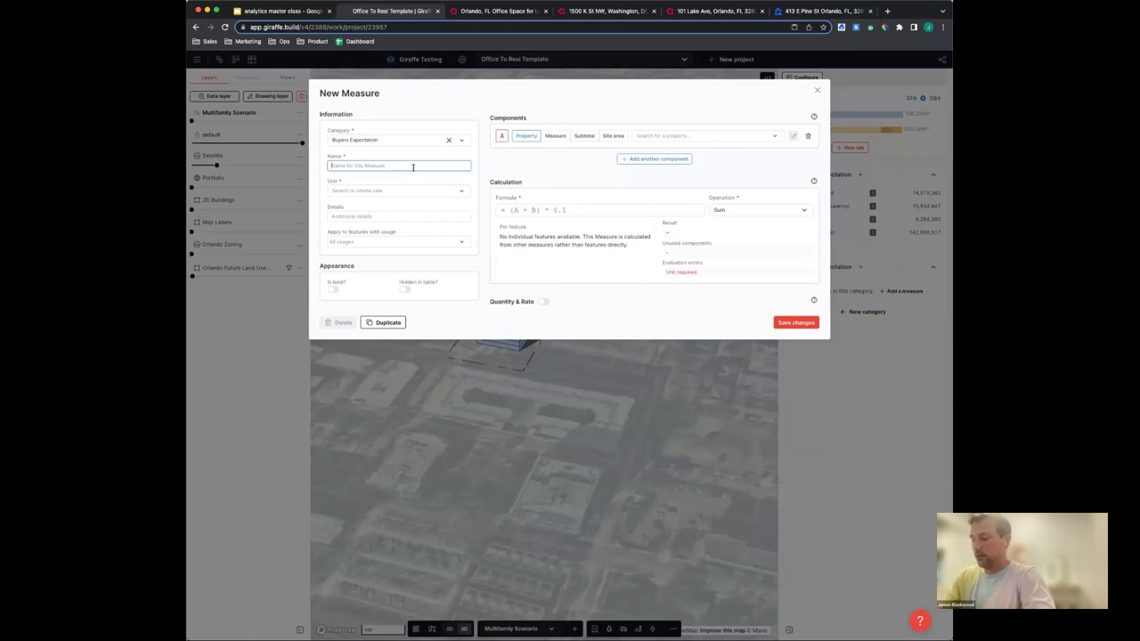
{"action": "type", "text": "Re"}
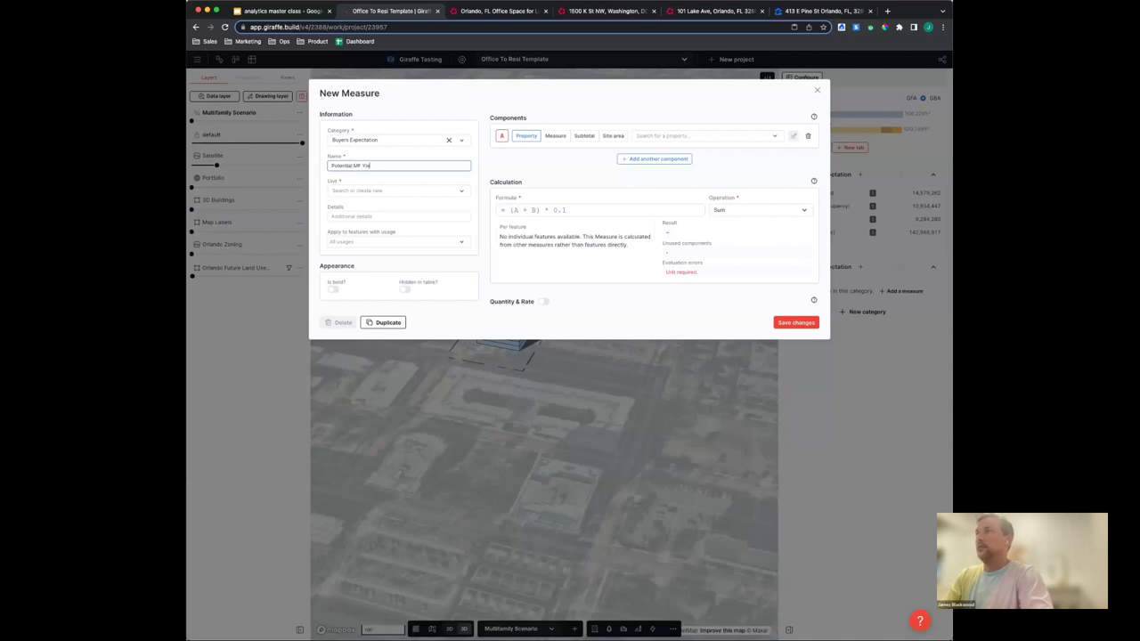
{"action": "left_click", "coordinate": [378, 191]}
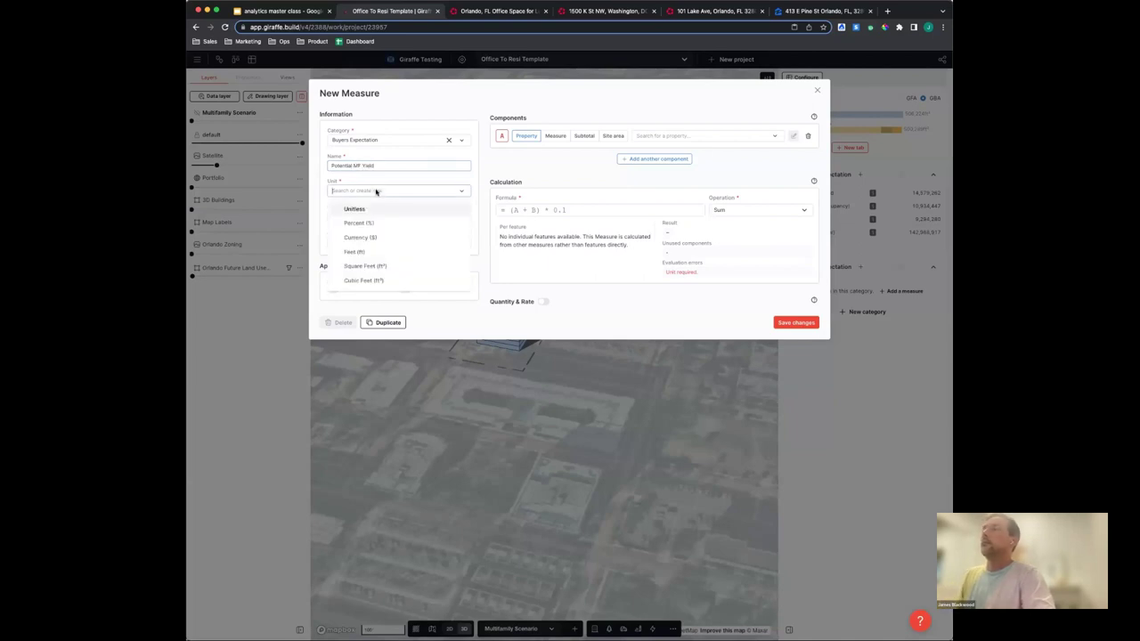
{"action": "left_click", "coordinate": [352, 237]}
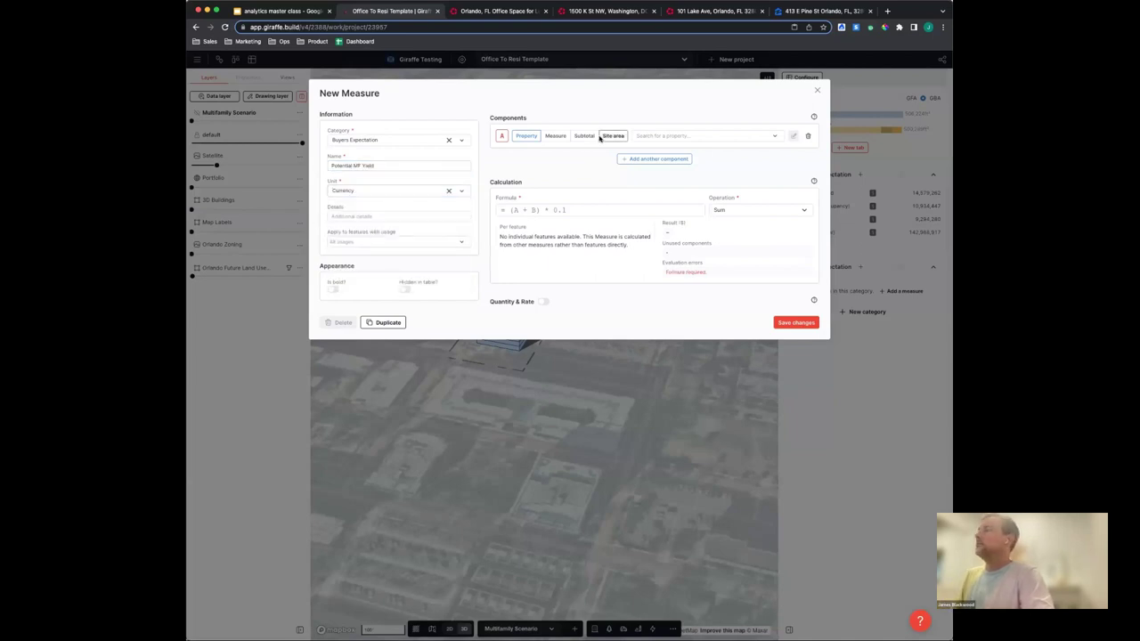
Calculate the Potential MF Yield measure as A*12 with the dwellingTotalPrice property as component A, and save it
{"action": "left_click", "coordinate": [685, 135]}
{"action": "type", "text": "dwellin"}
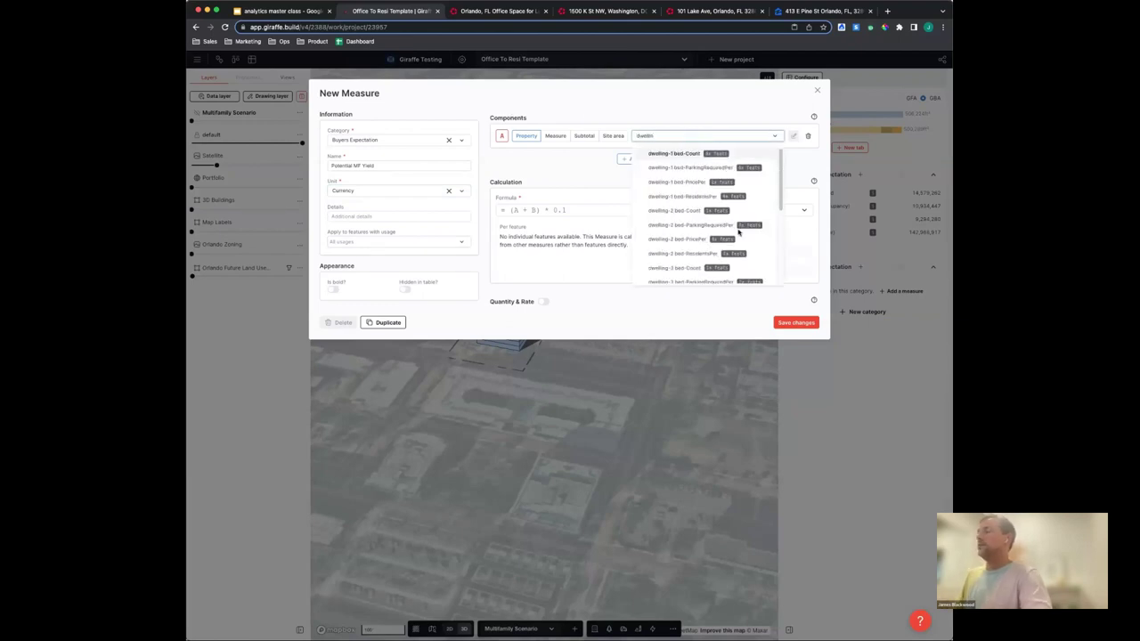
{"action": "scroll", "coordinate": [739, 232], "scroll_direction": "down", "scroll_amount": 3}
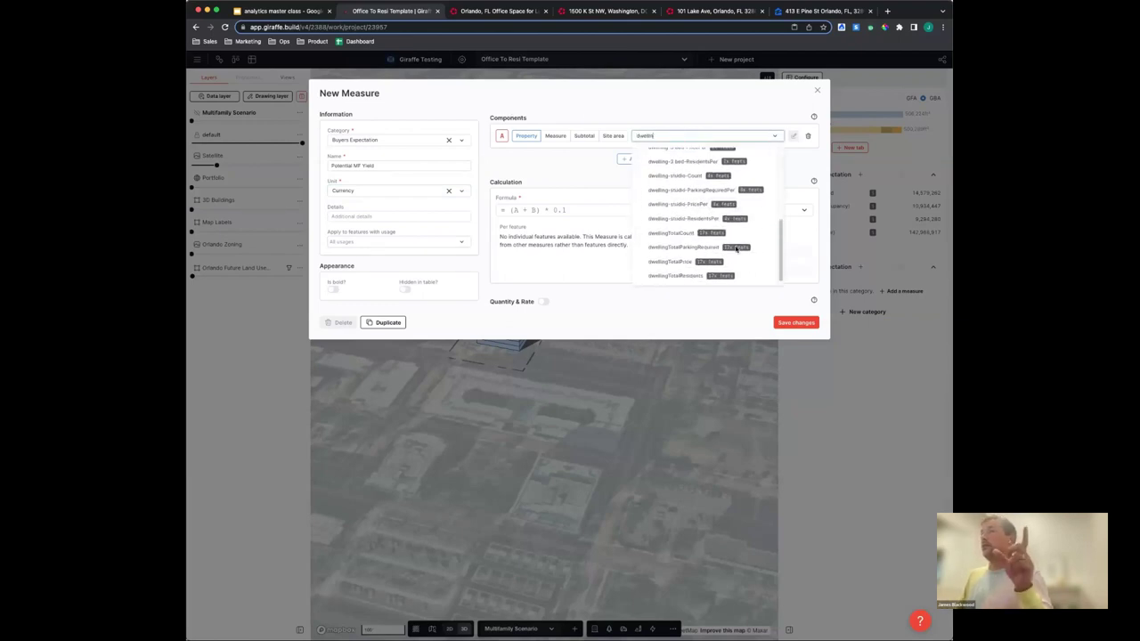
{"action": "left_click", "coordinate": [682, 256]}
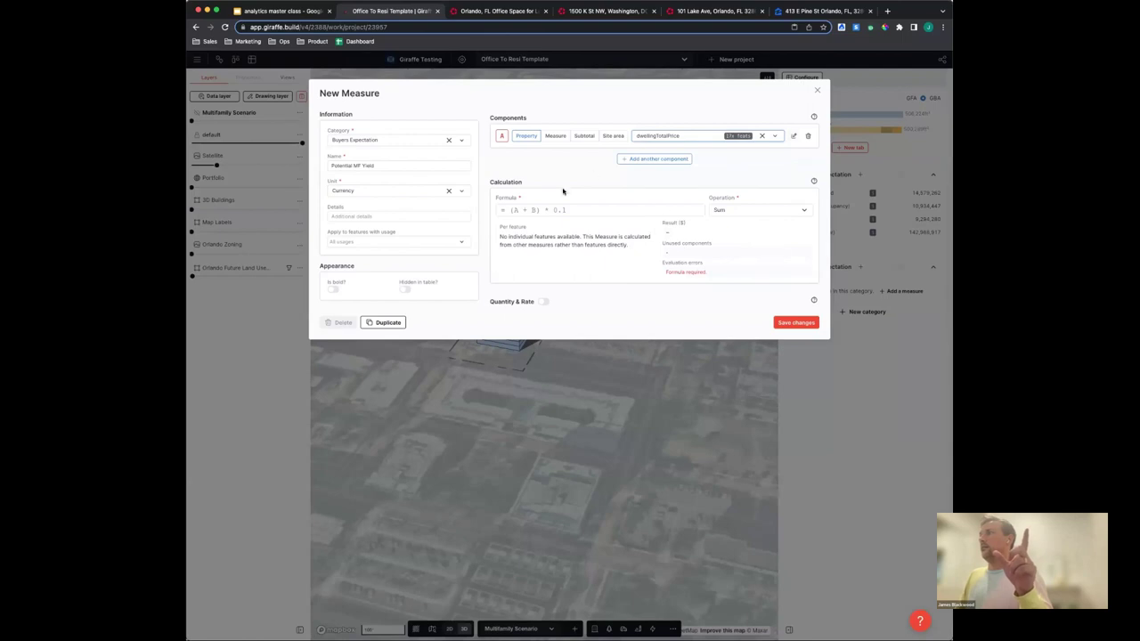
{"action": "left_click", "coordinate": [553, 208]}
{"action": "type", "text": "A*12"}
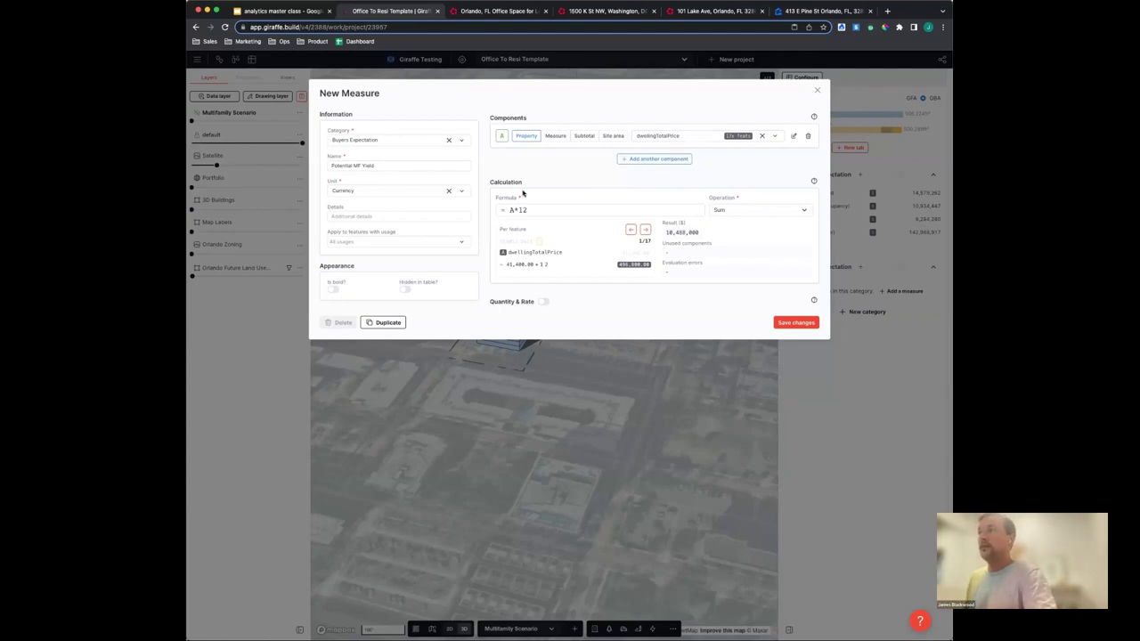
{"action": "mouse_move", "coordinate": [673, 232]}
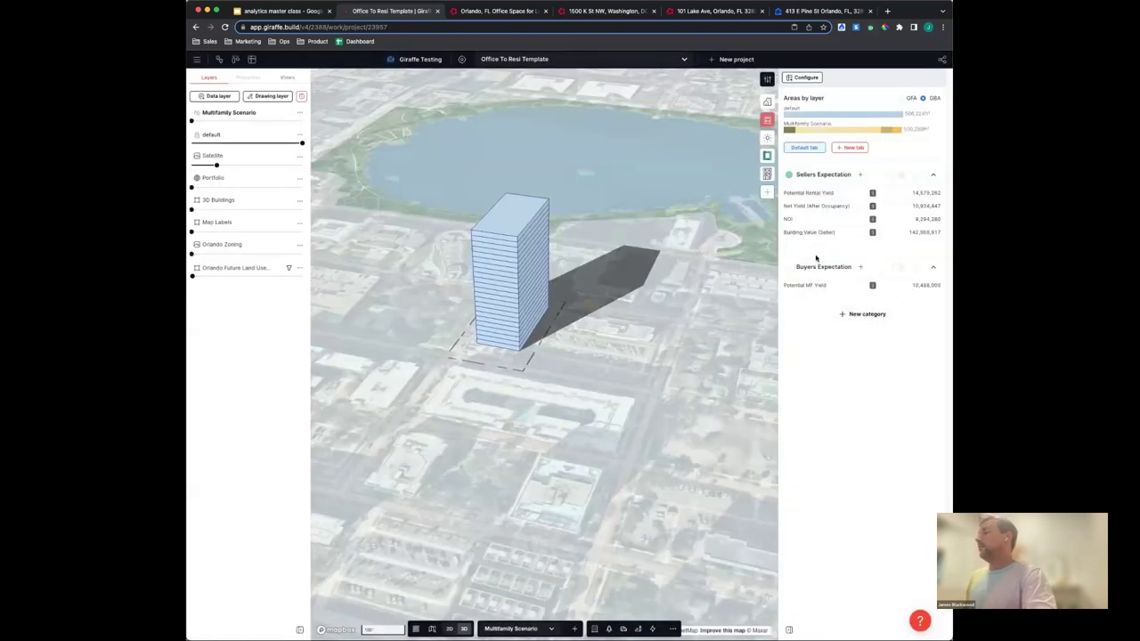
Start another Buyers Expectation measure with the Potential MF Yield measure as component A and the formula A*0.95
{"action": "left_click", "coordinate": [860, 267]}
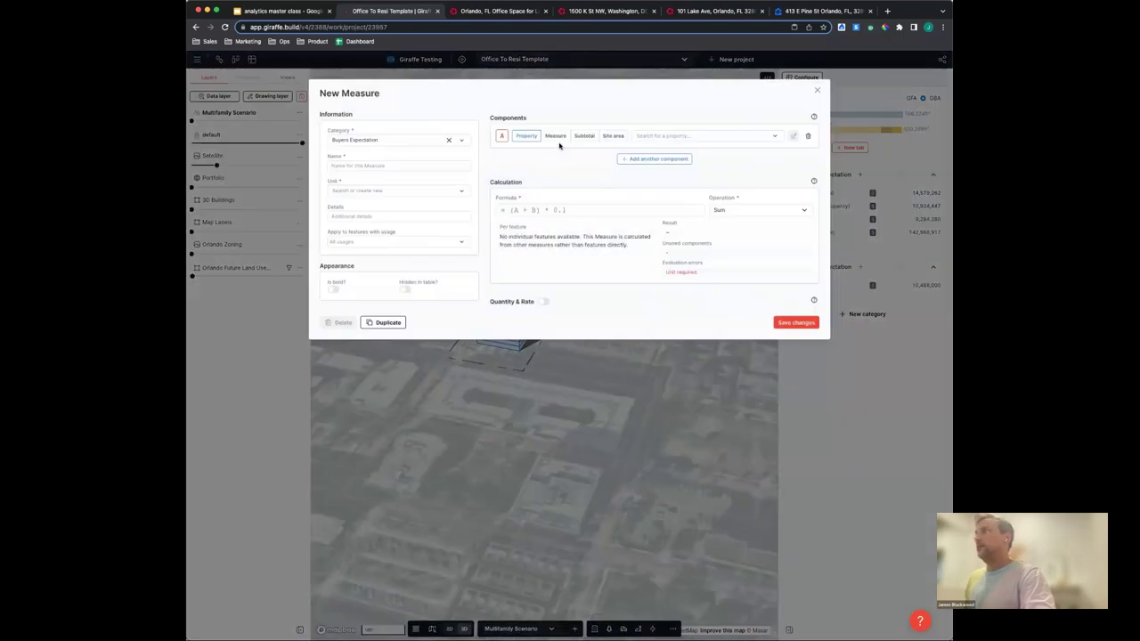
{"action": "left_click", "coordinate": [555, 135]}
{"action": "left_click", "coordinate": [673, 136]}
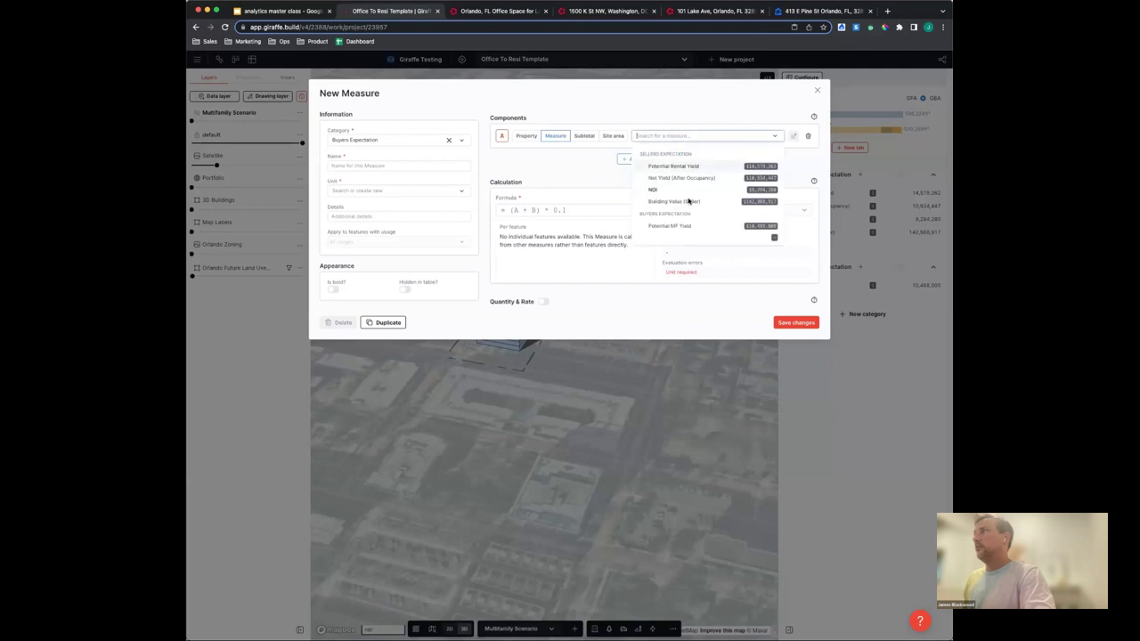
{"action": "left_click", "coordinate": [683, 224]}
{"action": "left_click", "coordinate": [653, 159]}
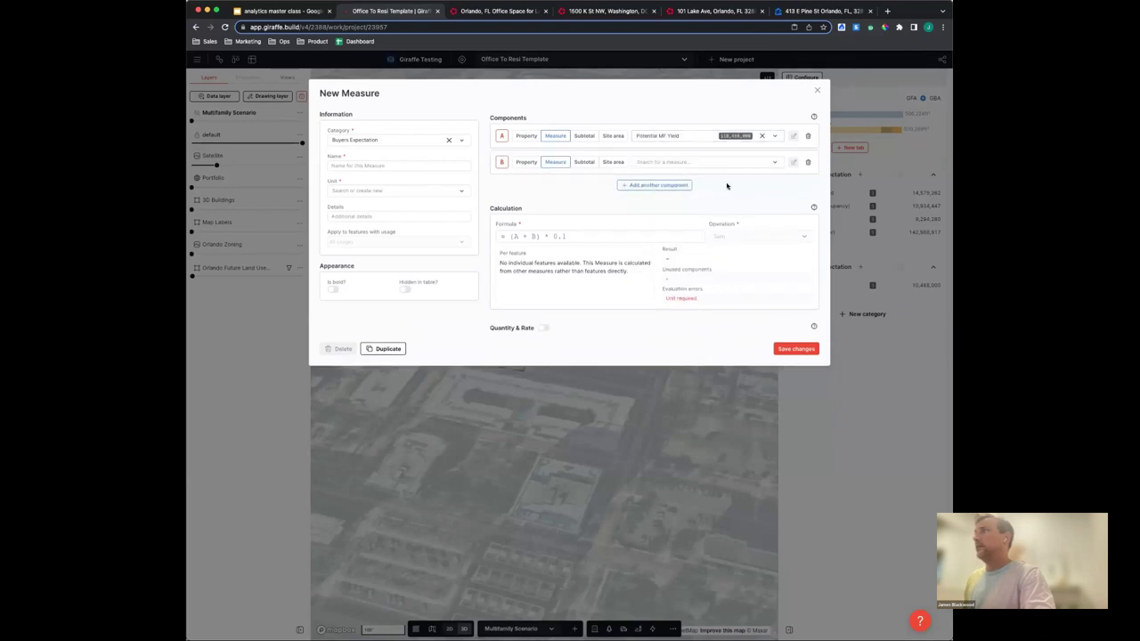
{"action": "left_click", "coordinate": [808, 161]}
{"action": "left_click", "coordinate": [572, 207]}
{"action": "type", "text": "A*"}
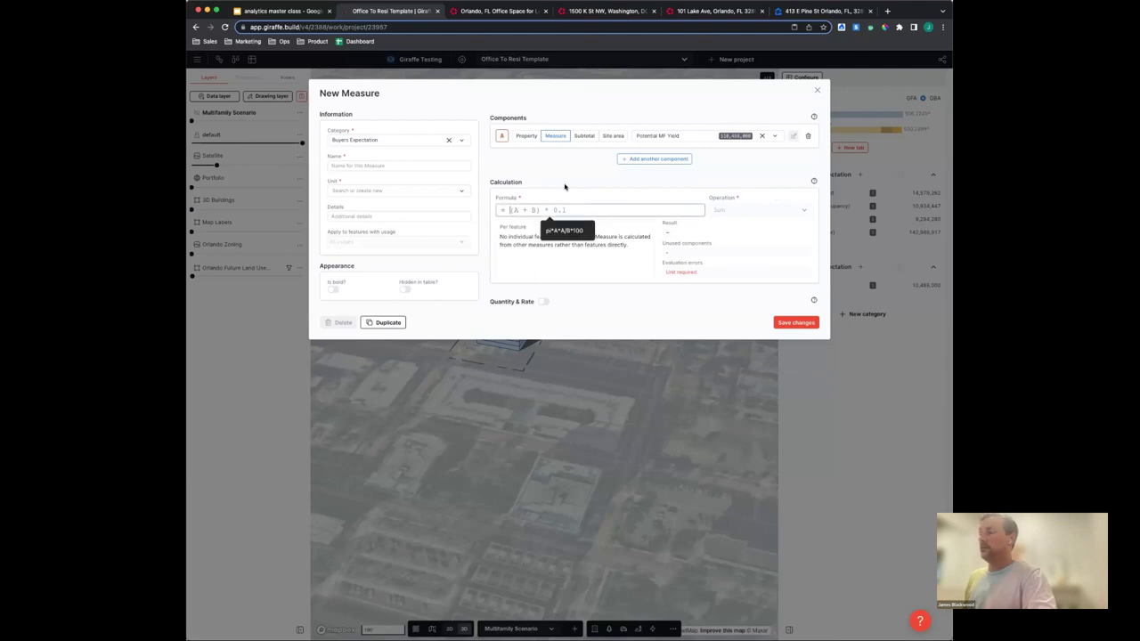
{"action": "type", "text": "0.95"}
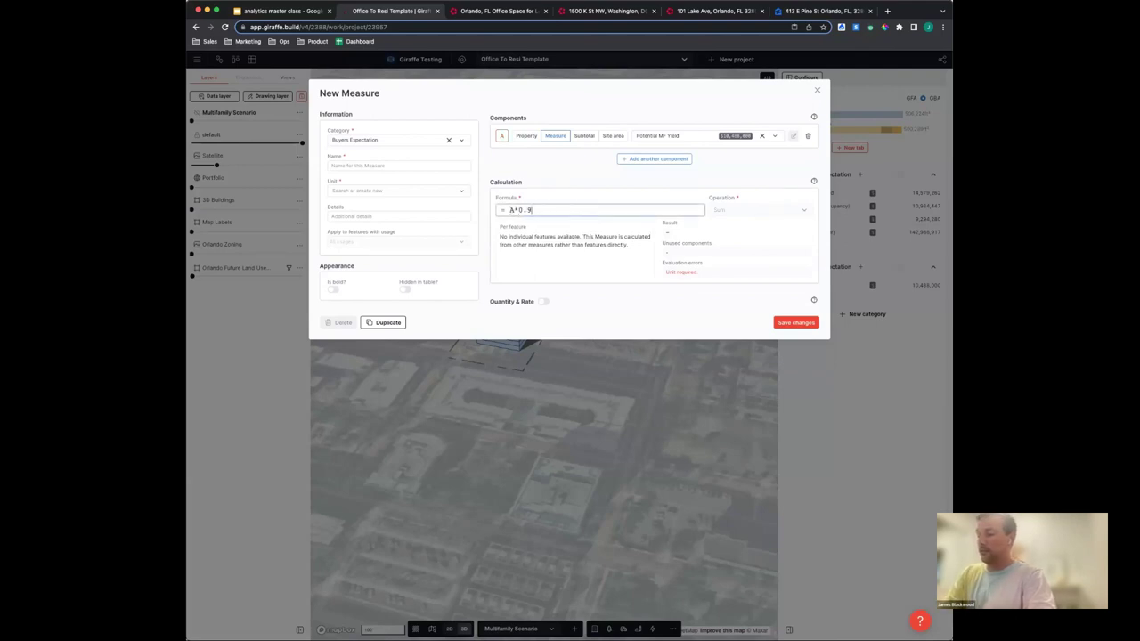
Name the new measure Net Yield (After Occupancy), set its unit to Currency ($), and save it
{"action": "left_click", "coordinate": [365, 165]}
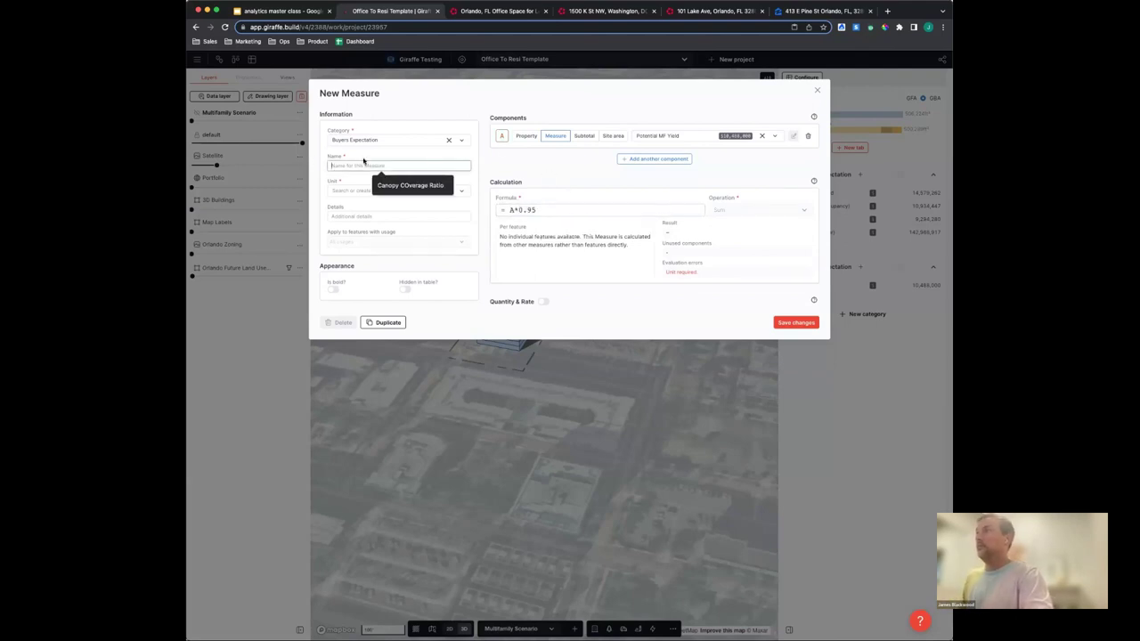
{"action": "type", "text": "Na"}
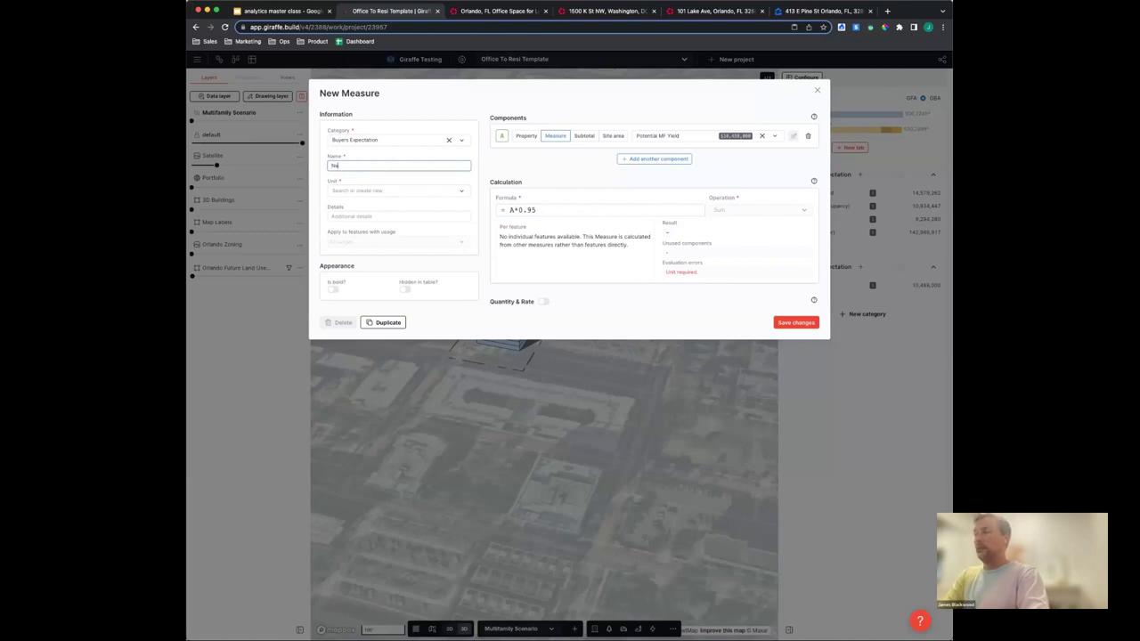
{"action": "type", "text": "t Yield (After "}
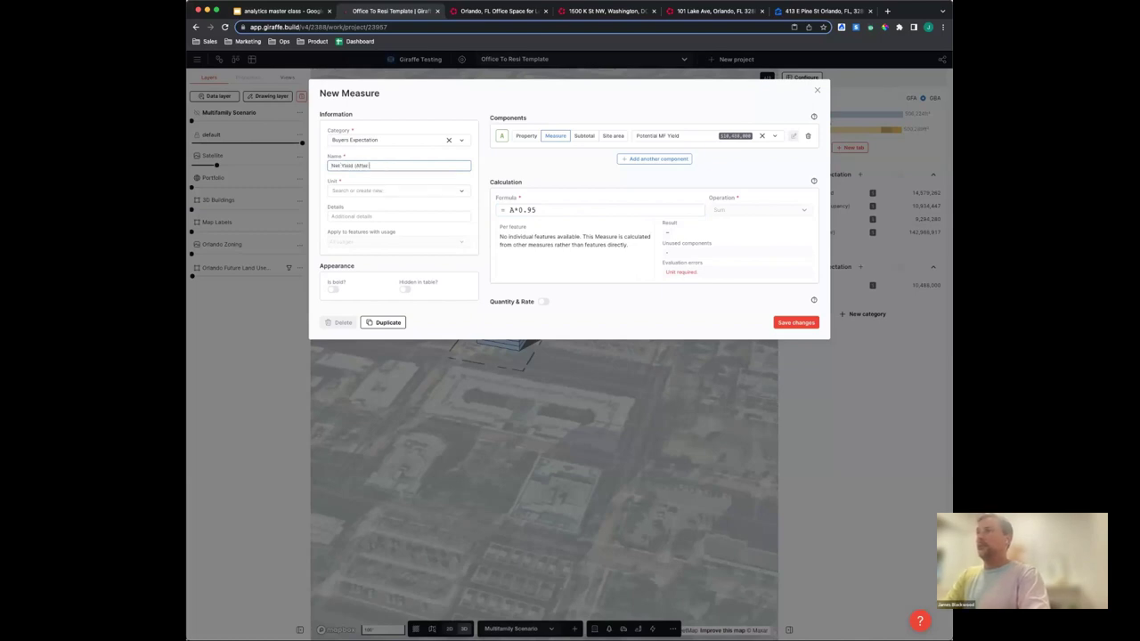
{"action": "type", "text": "Occupancy)"}
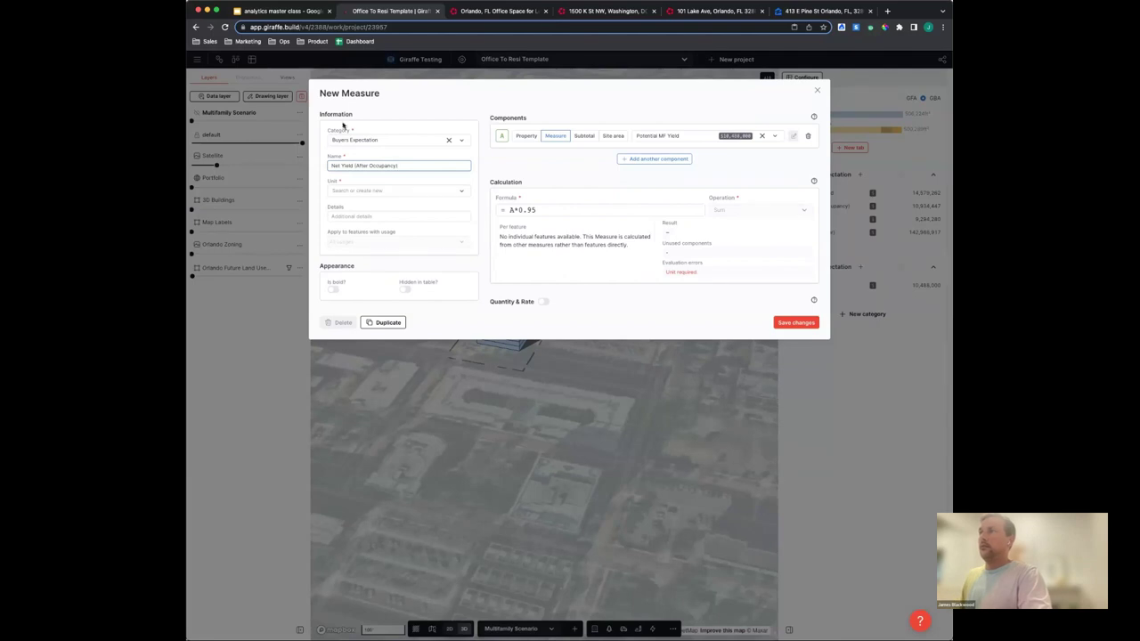
{"action": "left_click", "coordinate": [366, 190]}
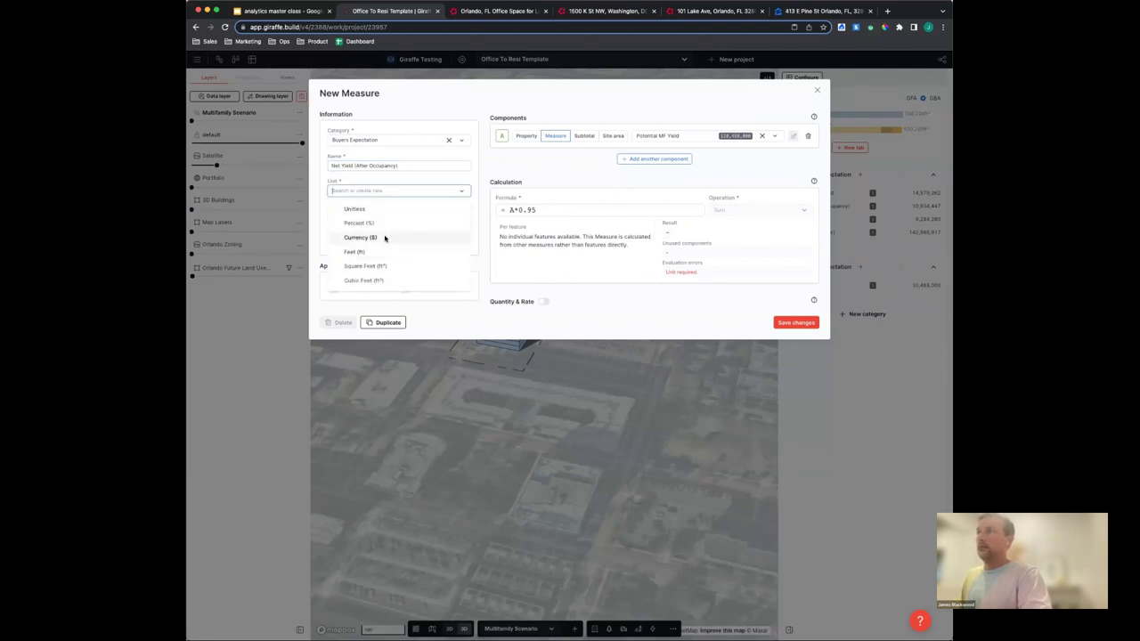
{"action": "left_click", "coordinate": [383, 237]}
{"action": "left_click", "coordinate": [682, 233]}
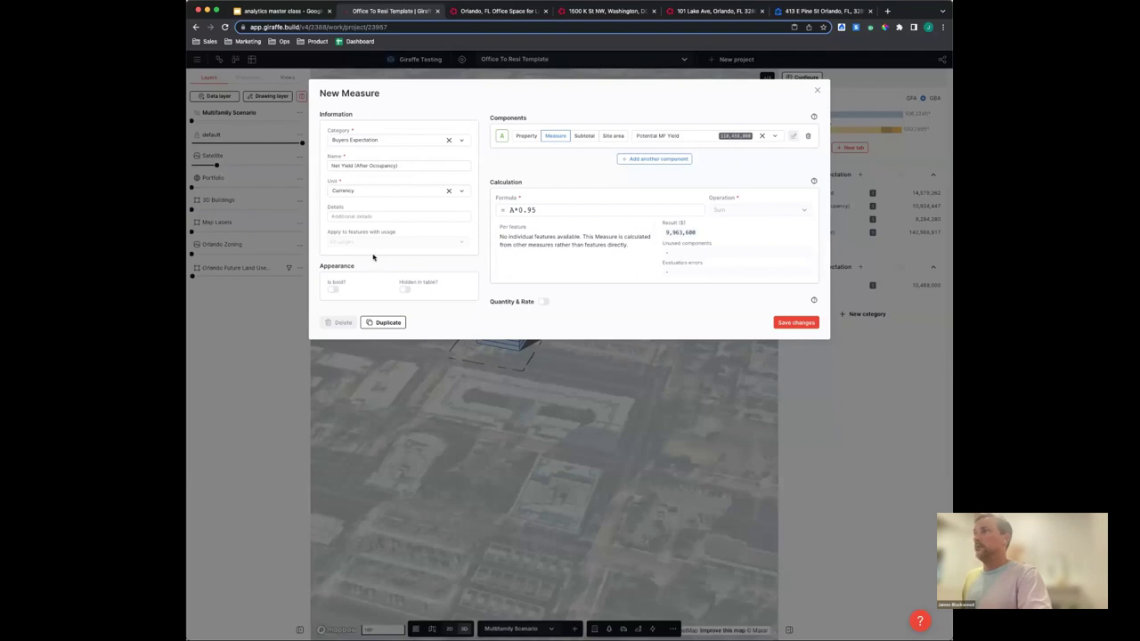
{"action": "left_click", "coordinate": [812, 322]}
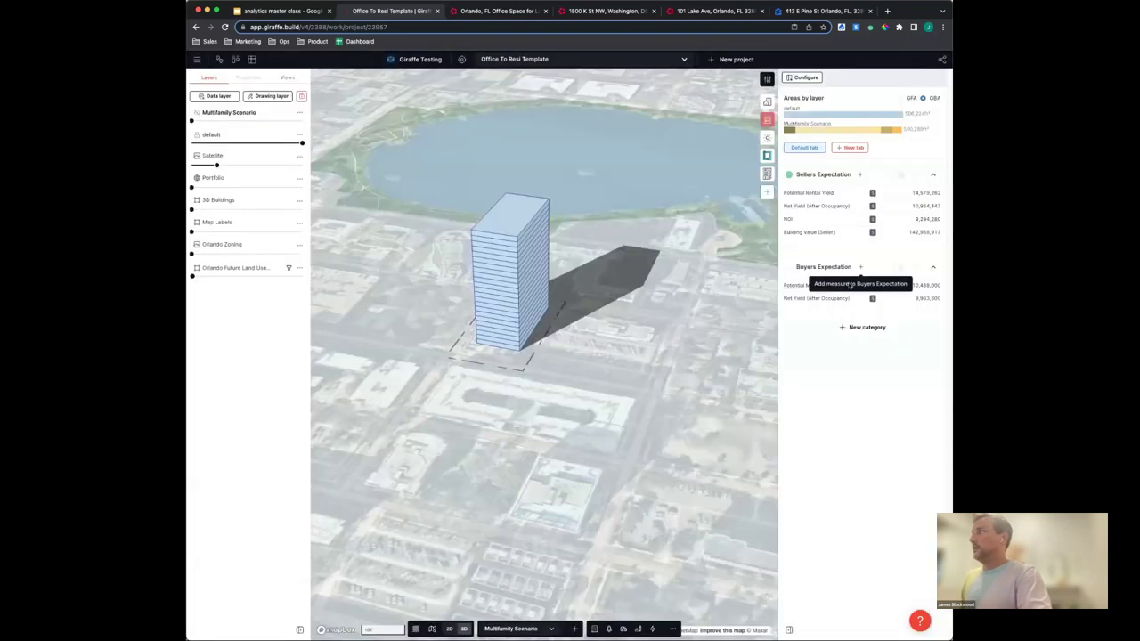
Start a new Buyers Expectation measure named NOI MF with Currency ($) as its unit
{"action": "left_click", "coordinate": [858, 268]}
{"action": "left_click", "coordinate": [407, 167]}
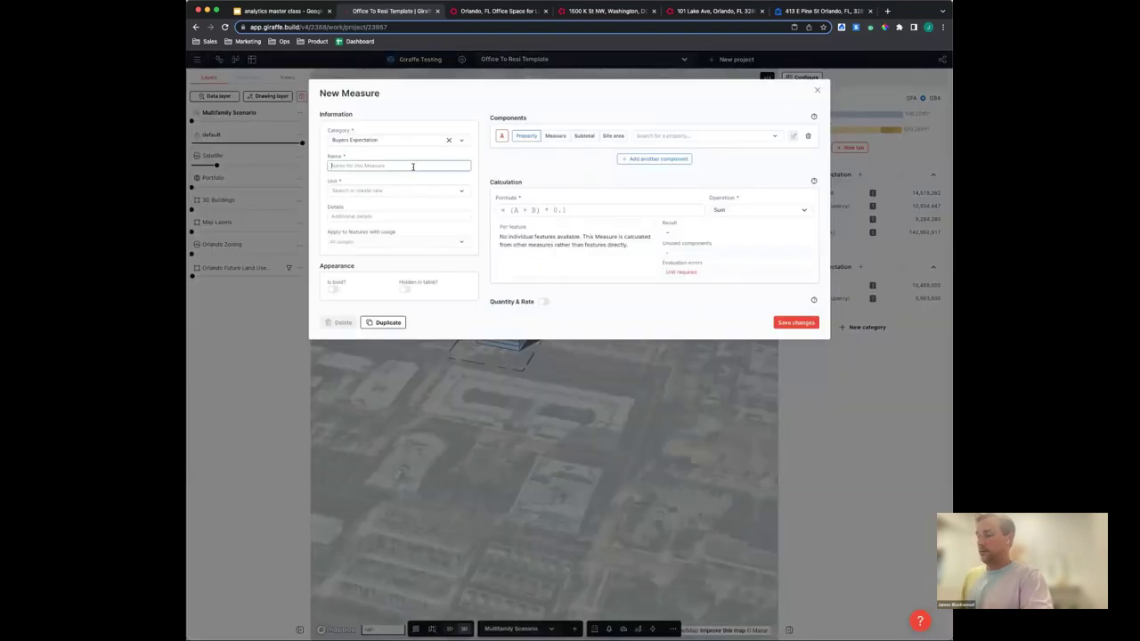
{"action": "type", "text": "NOI"}
{"action": "key", "text": "Tab"}
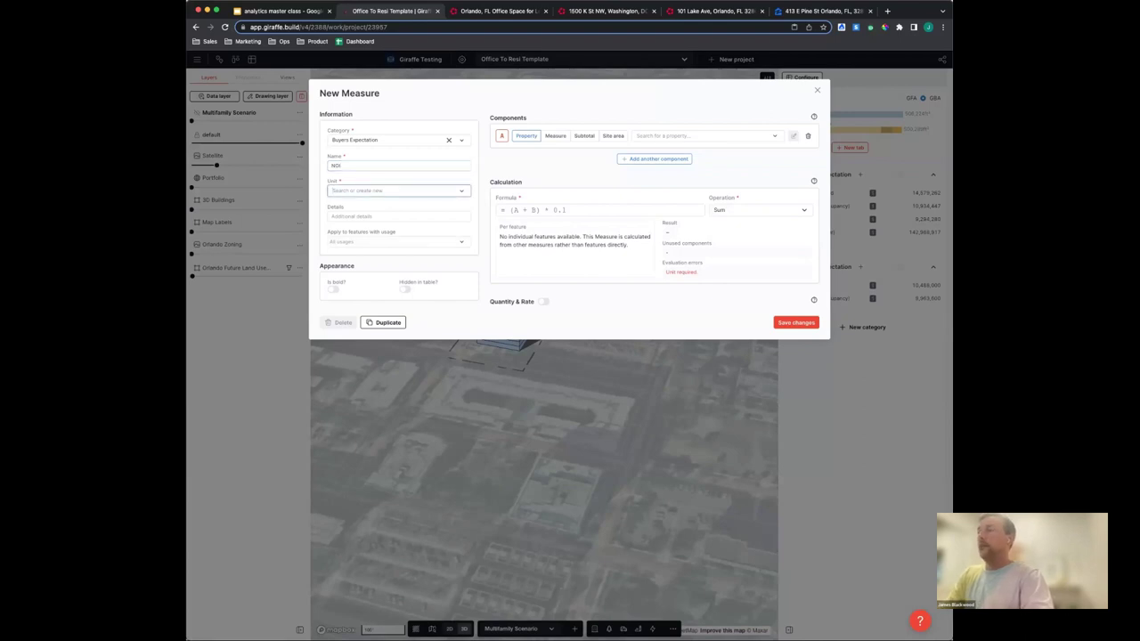
{"action": "left_click", "coordinate": [403, 189]}
{"action": "left_click", "coordinate": [378, 165]}
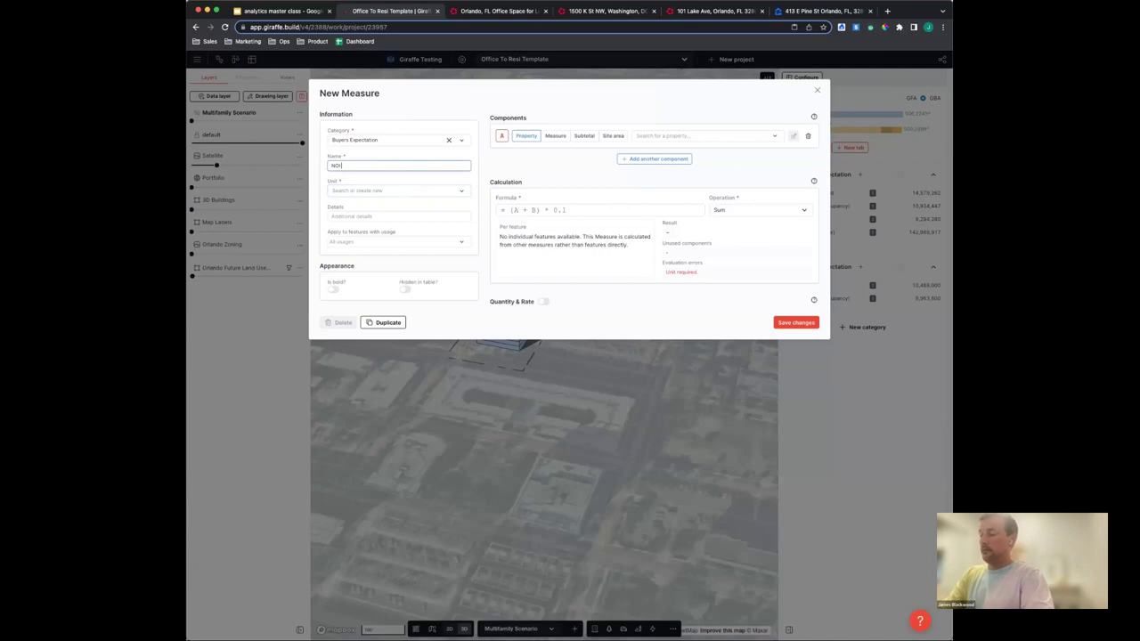
{"action": "type", "text": "MF"}
{"action": "left_click", "coordinate": [400, 191]}
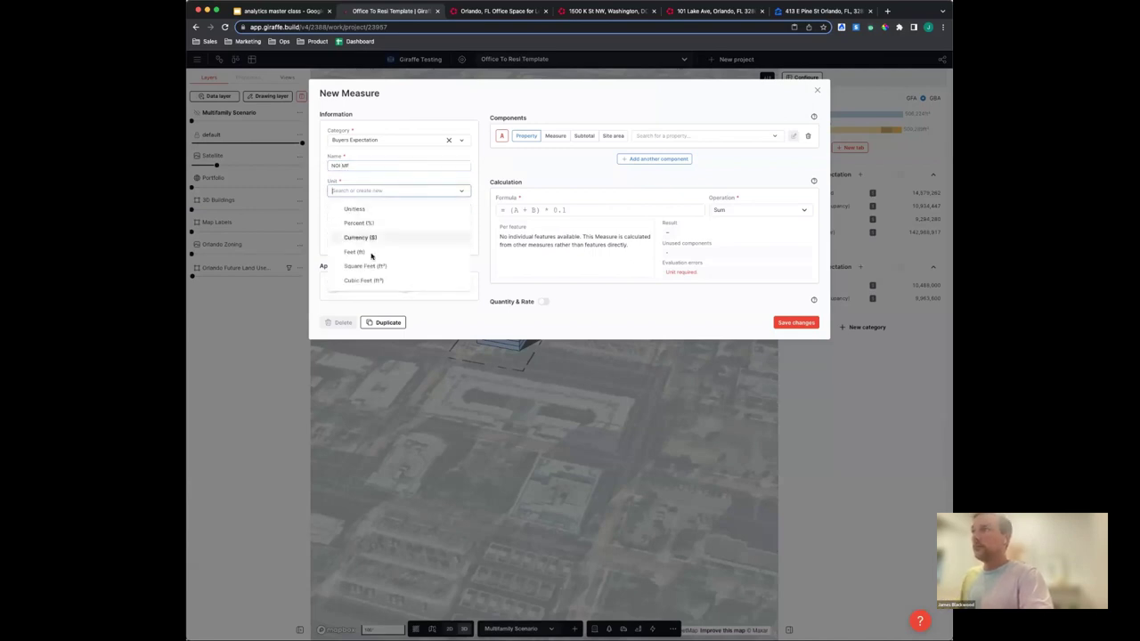
{"action": "left_click", "coordinate": [374, 237]}
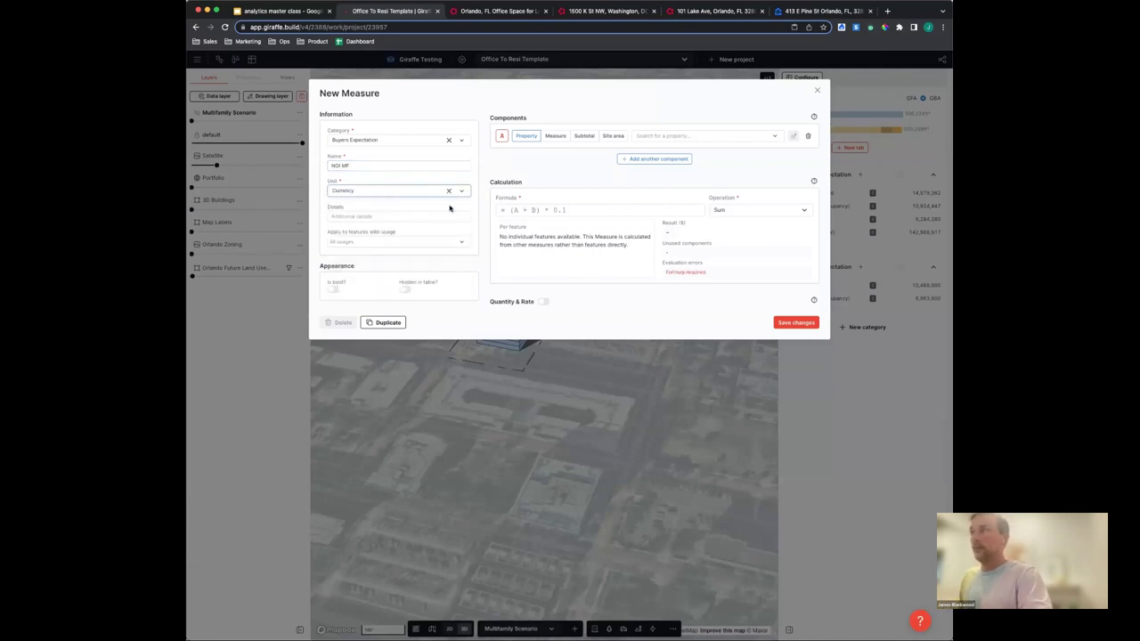
Calculate NOI MF as A*0.85 with the Buyers Expectation Net Yield (After Occupancy) measure as component A, and save it
{"action": "left_click", "coordinate": [626, 207]}
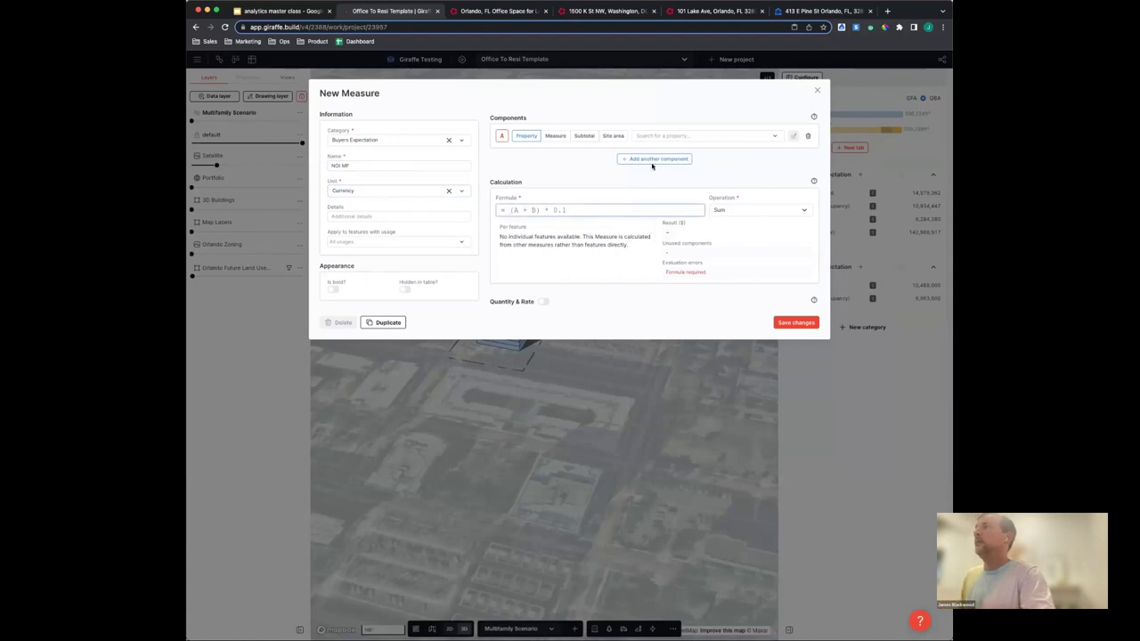
{"action": "left_click", "coordinate": [555, 135]}
{"action": "left_click", "coordinate": [682, 136]}
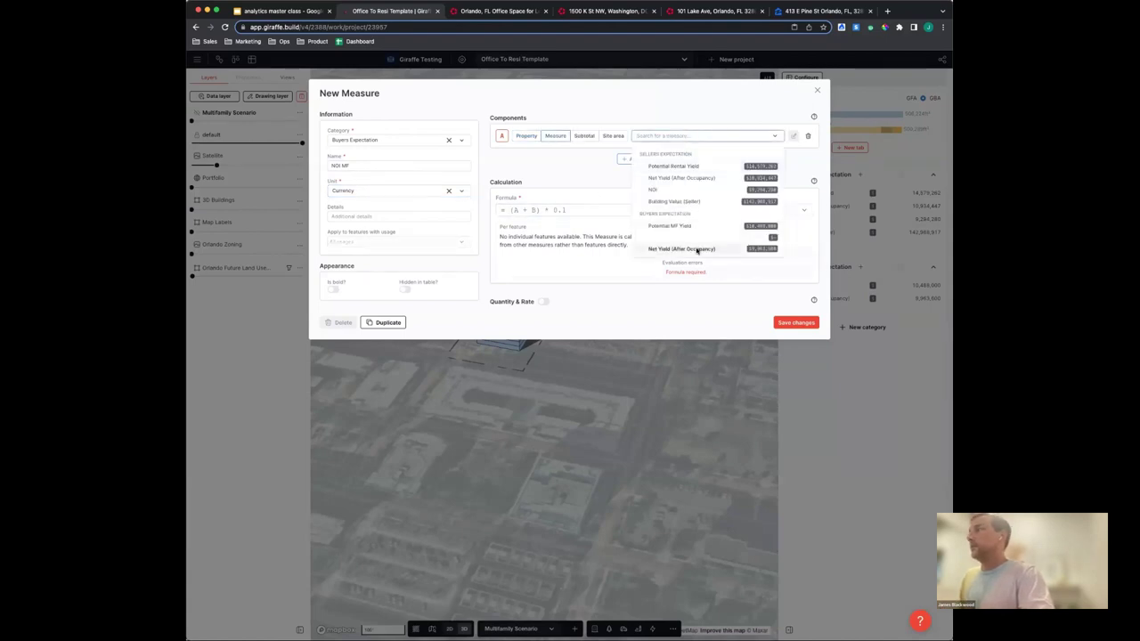
{"action": "left_click", "coordinate": [698, 250]}
{"action": "left_click", "coordinate": [575, 211]}
{"action": "type", "text": "A"}
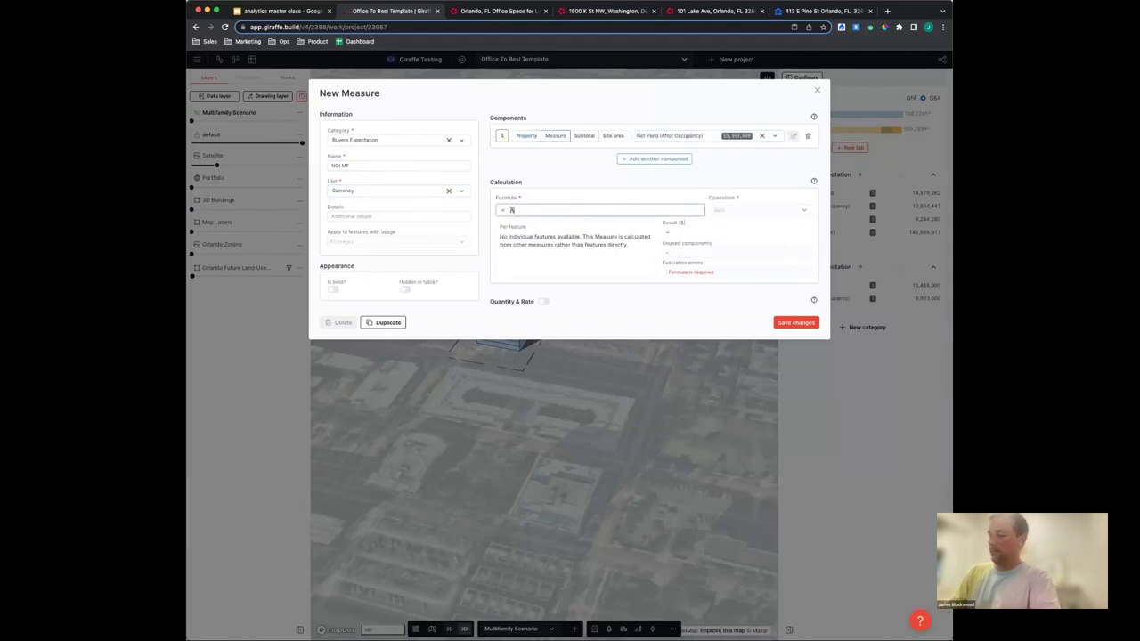
{"action": "type", "text": "*0.95"}
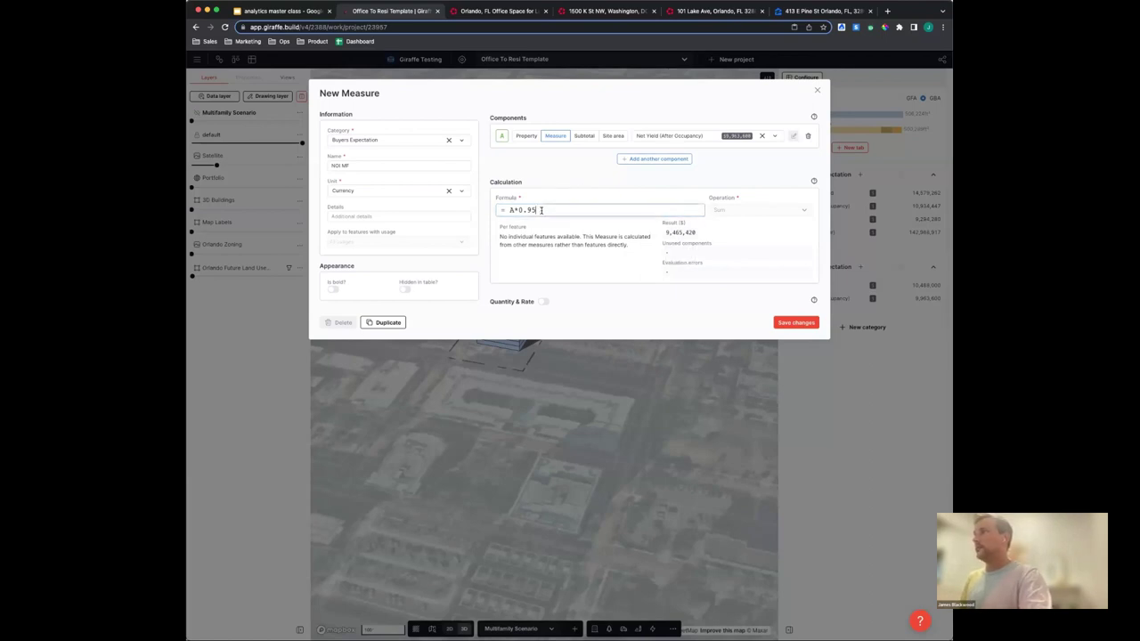
{"action": "left_click_drag", "start_coordinate": [540, 211], "coordinate": [527, 210]}
{"action": "type", "text": "8"}
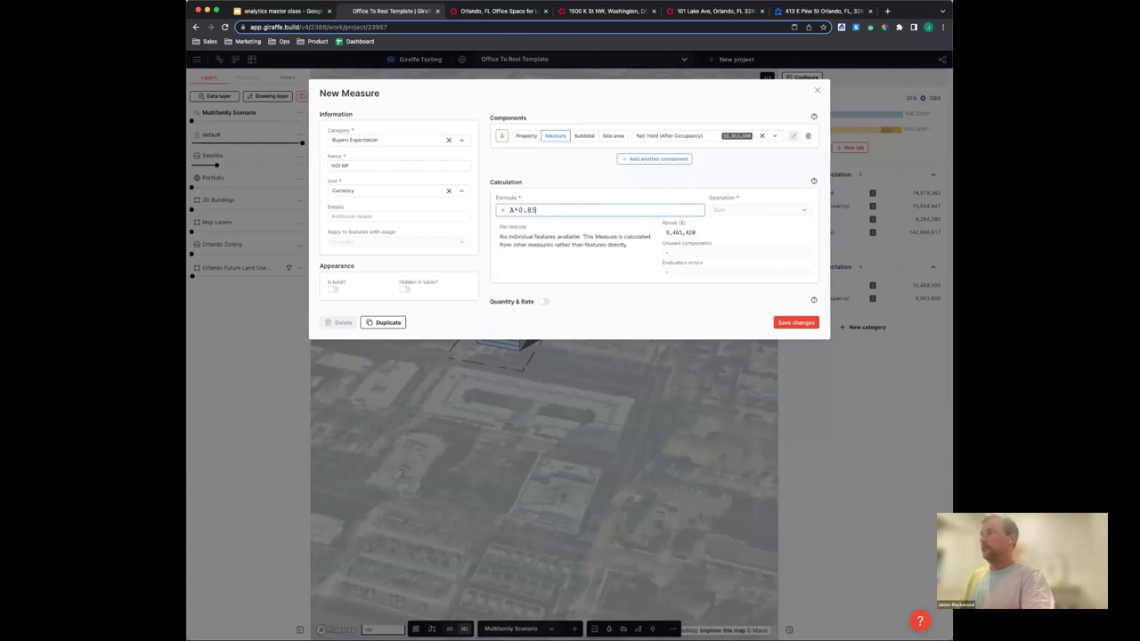
{"action": "left_click", "coordinate": [695, 270]}
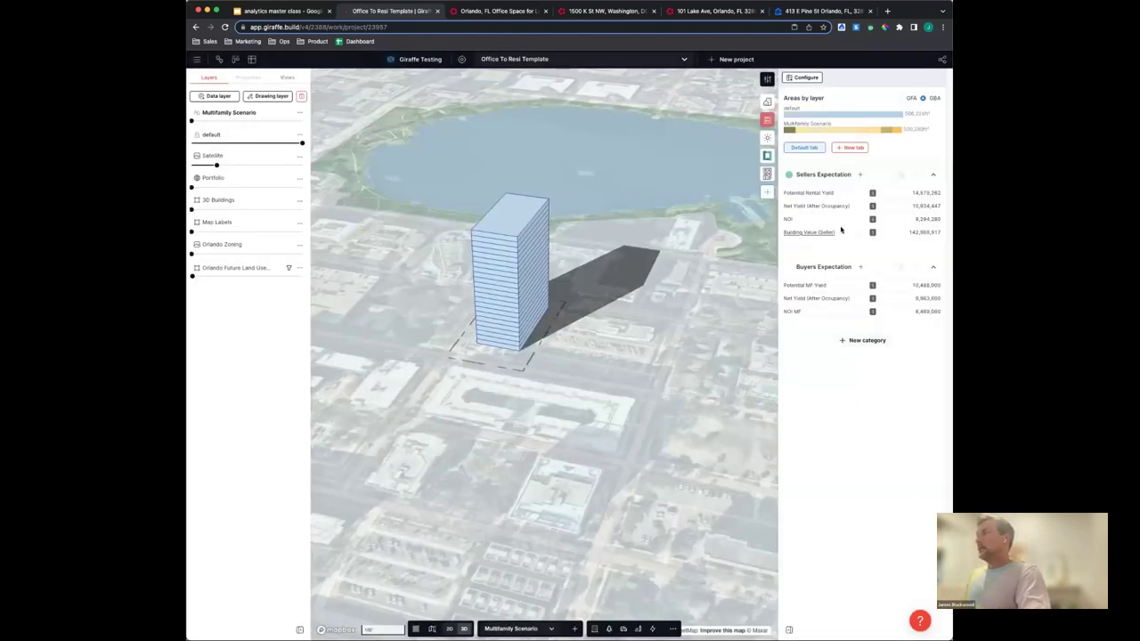
Start a Buyers Expectation measure named Sellers Valuation with the NOI MF measure as component A and Currency ($) as its unit
{"action": "left_click", "coordinate": [861, 266]}
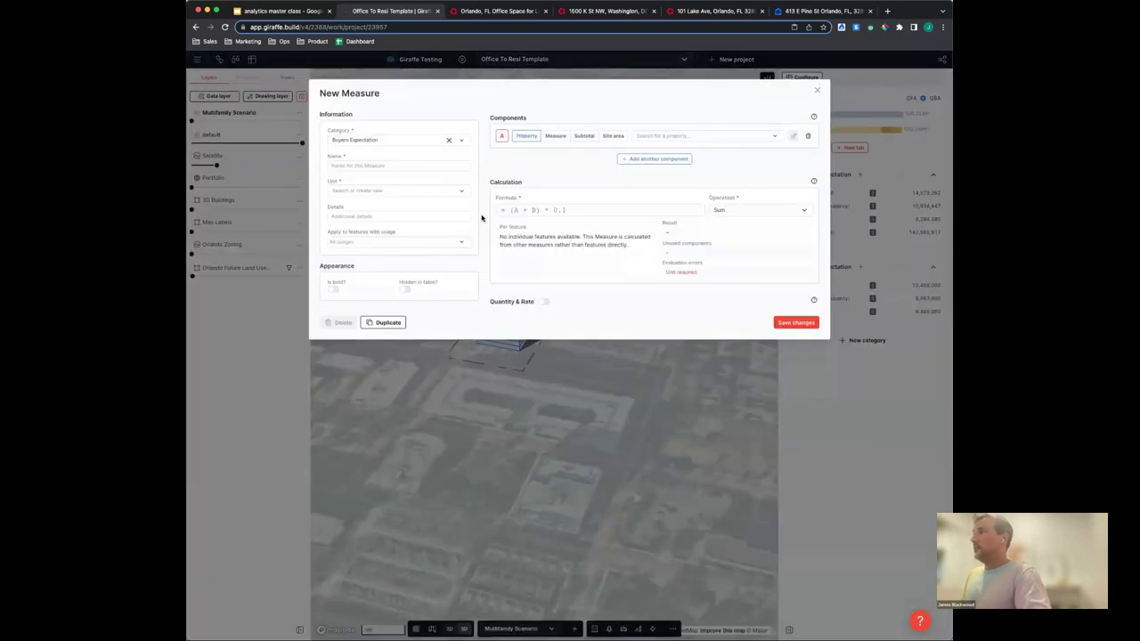
{"action": "left_click", "coordinate": [388, 166]}
{"action": "type", "text": "Sa"}
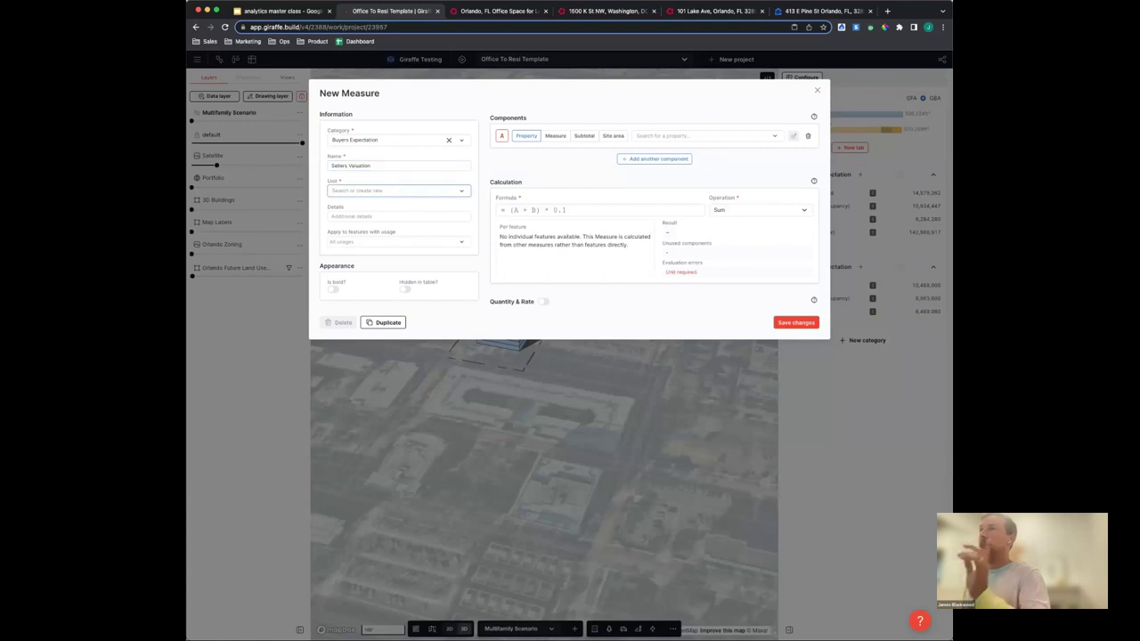
{"action": "left_click", "coordinate": [679, 136]}
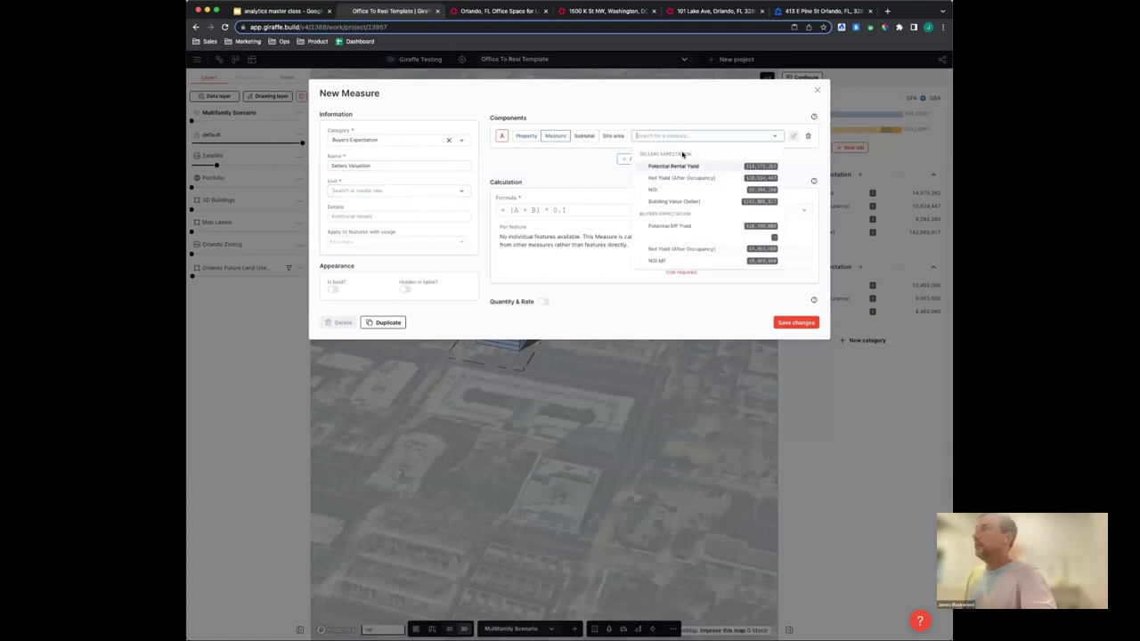
{"action": "left_click", "coordinate": [670, 260]}
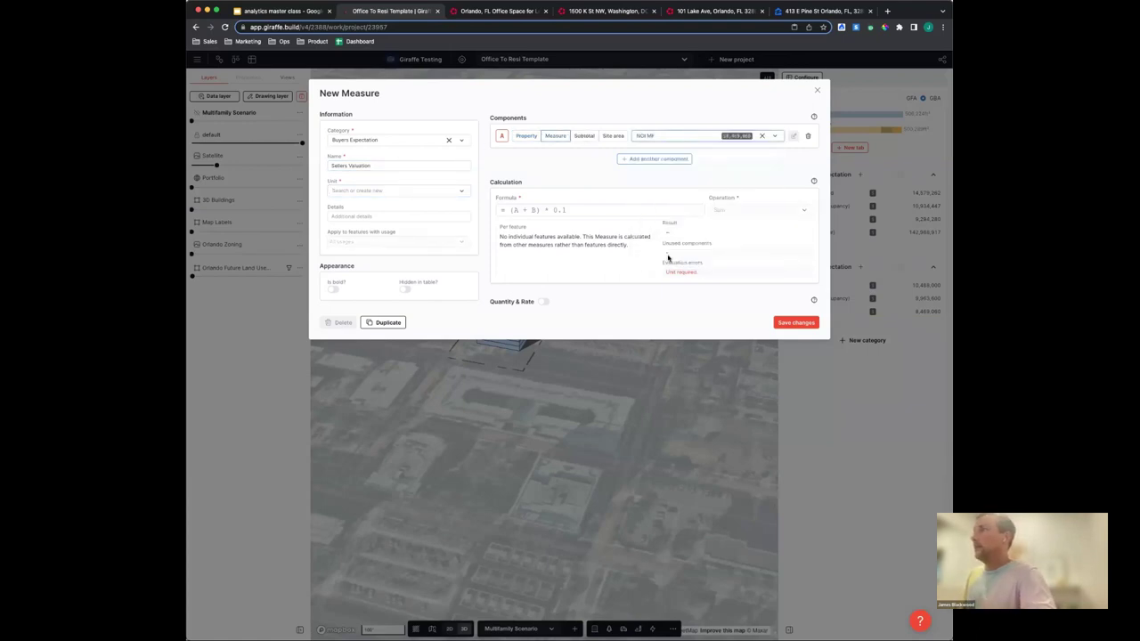
{"action": "left_click", "coordinate": [396, 191]}
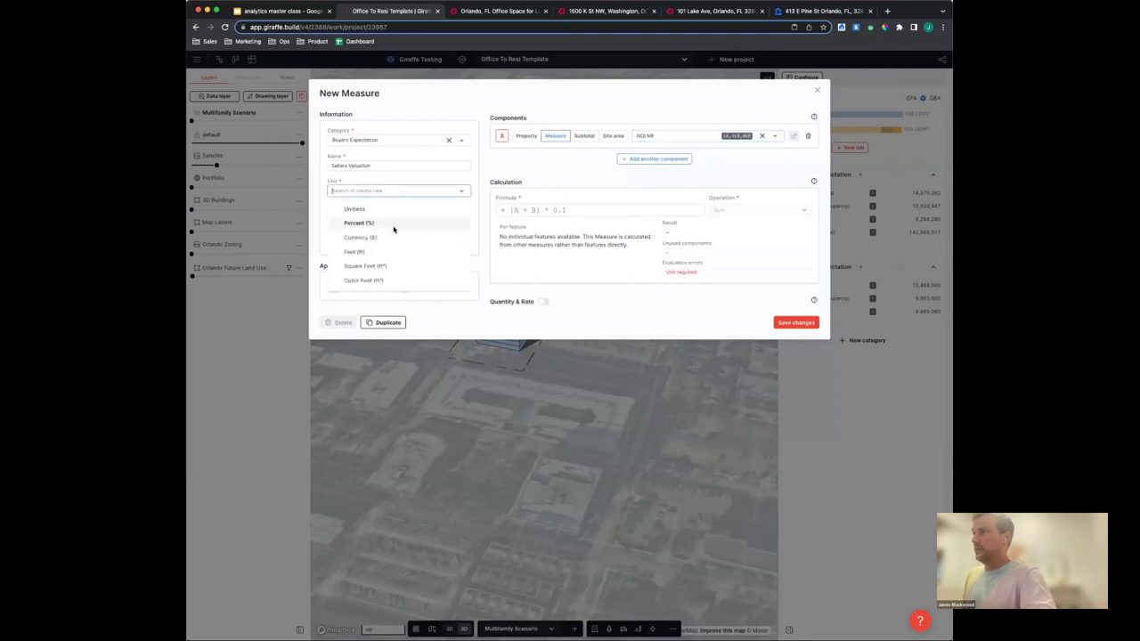
{"action": "left_click", "coordinate": [395, 237]}
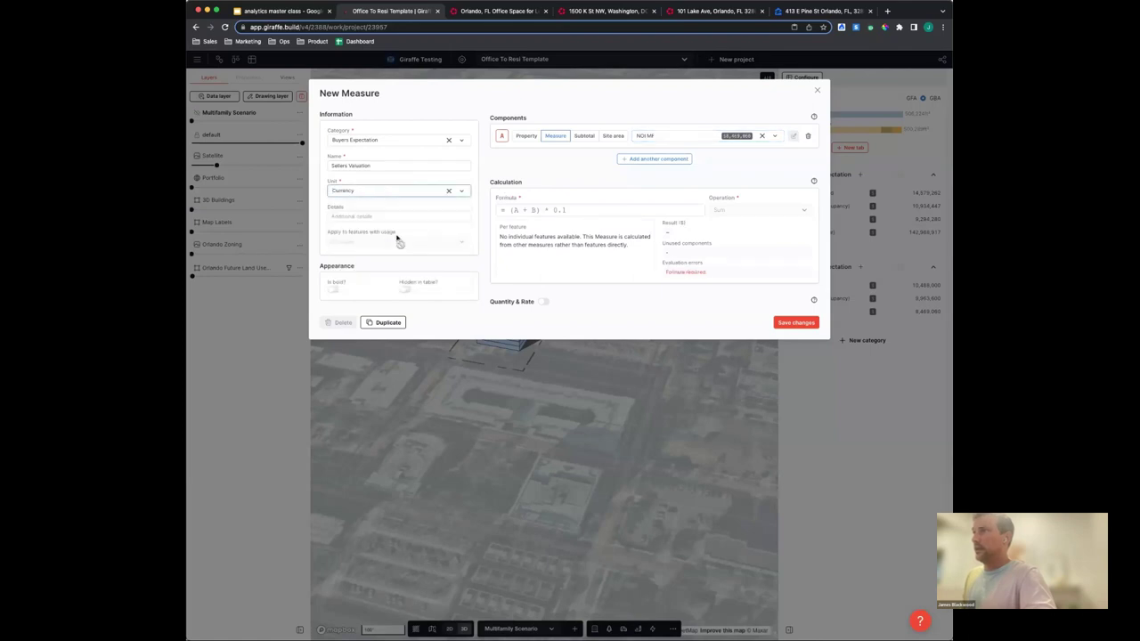
Set the Sellers Valuation formula to A/5.5*100 and save the measure
{"action": "left_click", "coordinate": [552, 210]}
{"action": "type", "text": "A/"}
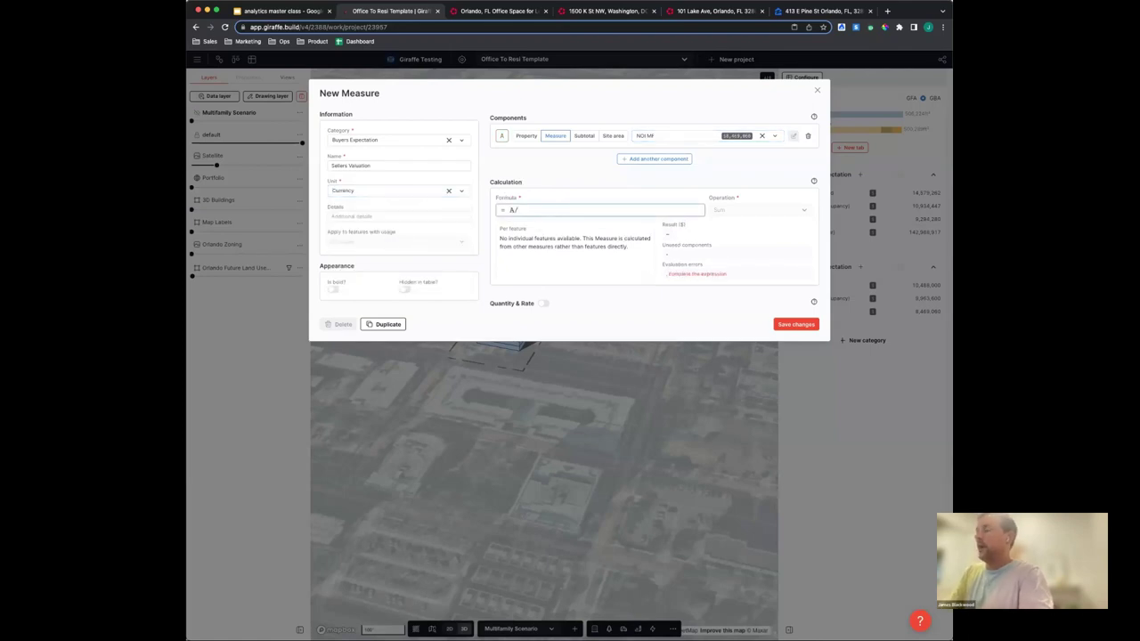
{"action": "type", "text": "5.5*100"}
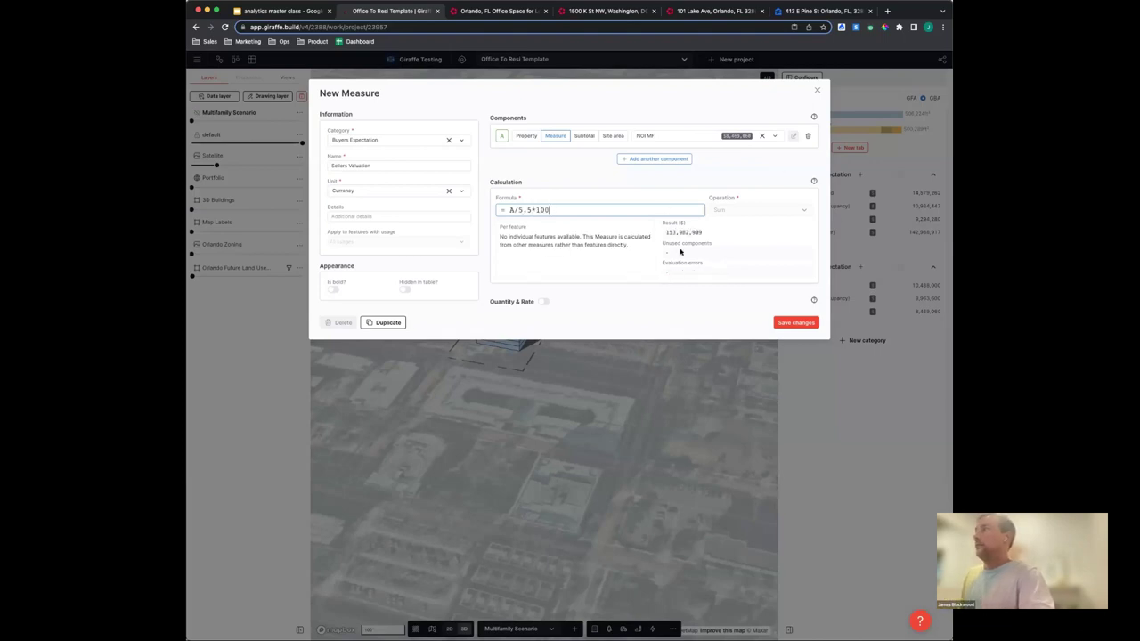
{"action": "mouse_move", "coordinate": [682, 234]}
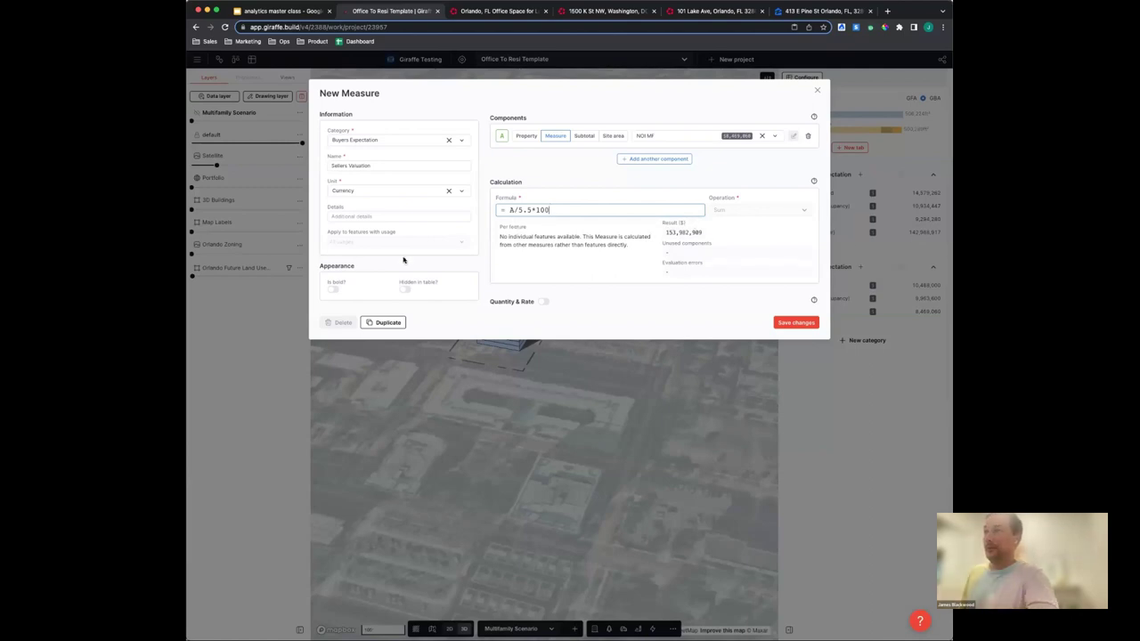
{"action": "left_click", "coordinate": [706, 245]}
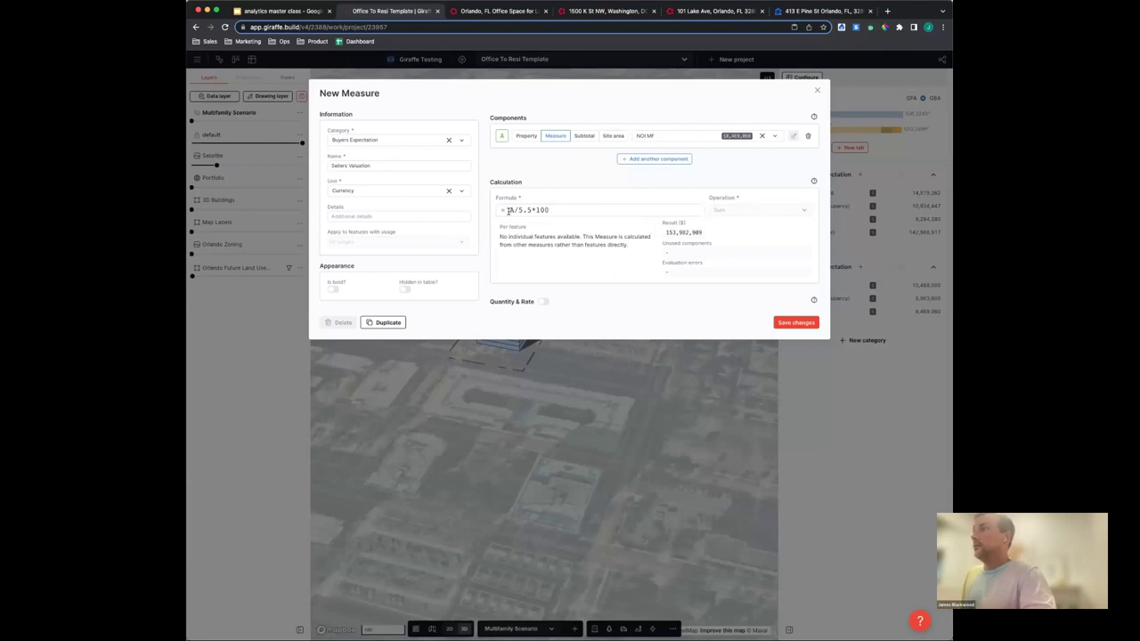
{"action": "double_click", "coordinate": [699, 233]}
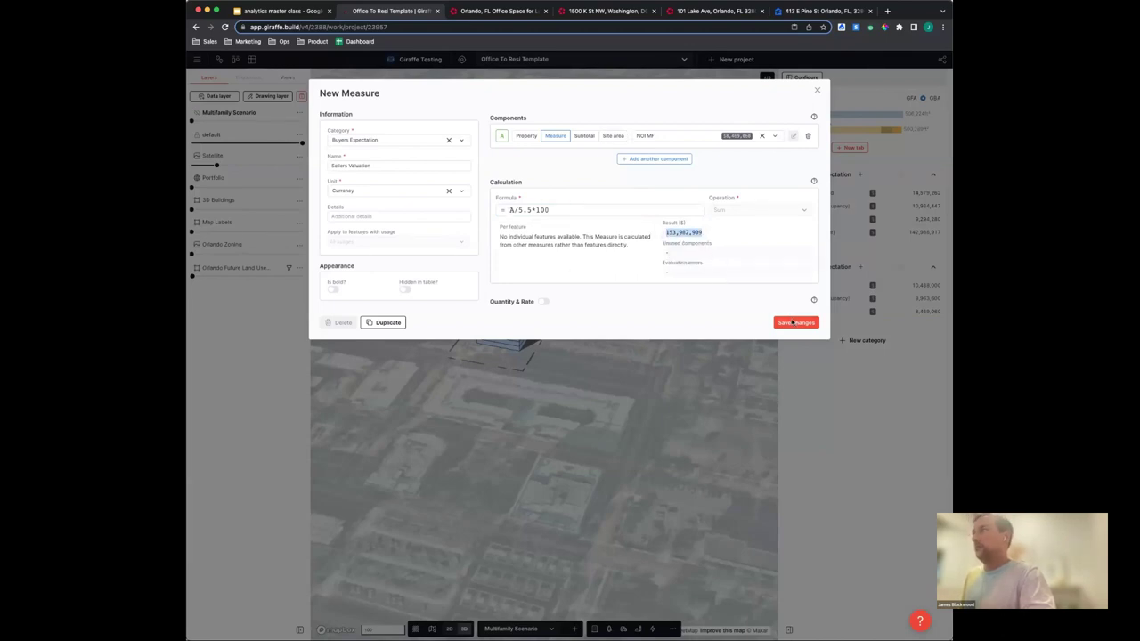
{"action": "left_click", "coordinate": [794, 322]}
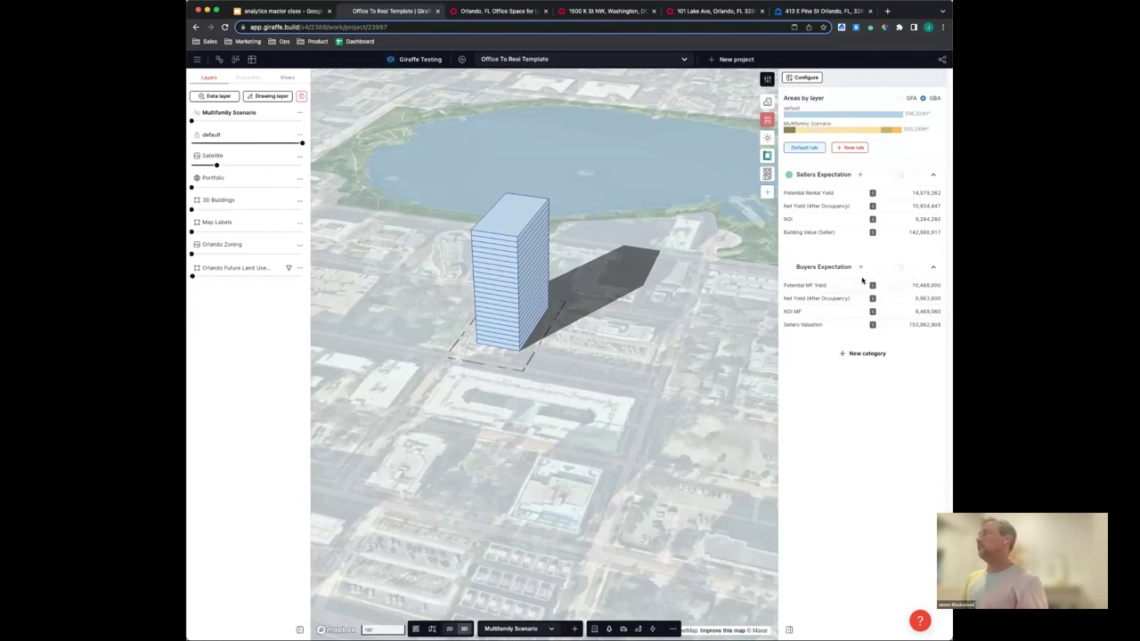
Create a new analytics category labelled Renovation Expectation
{"action": "left_click", "coordinate": [869, 354]}
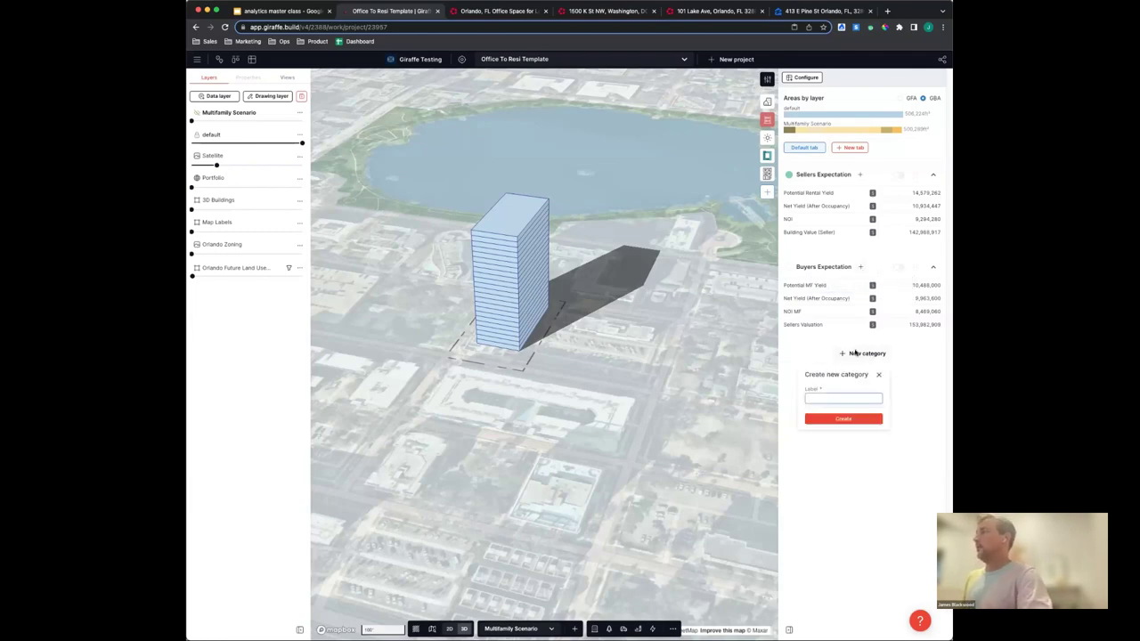
{"action": "left_click", "coordinate": [829, 399]}
{"action": "type", "text": "Recreati"}
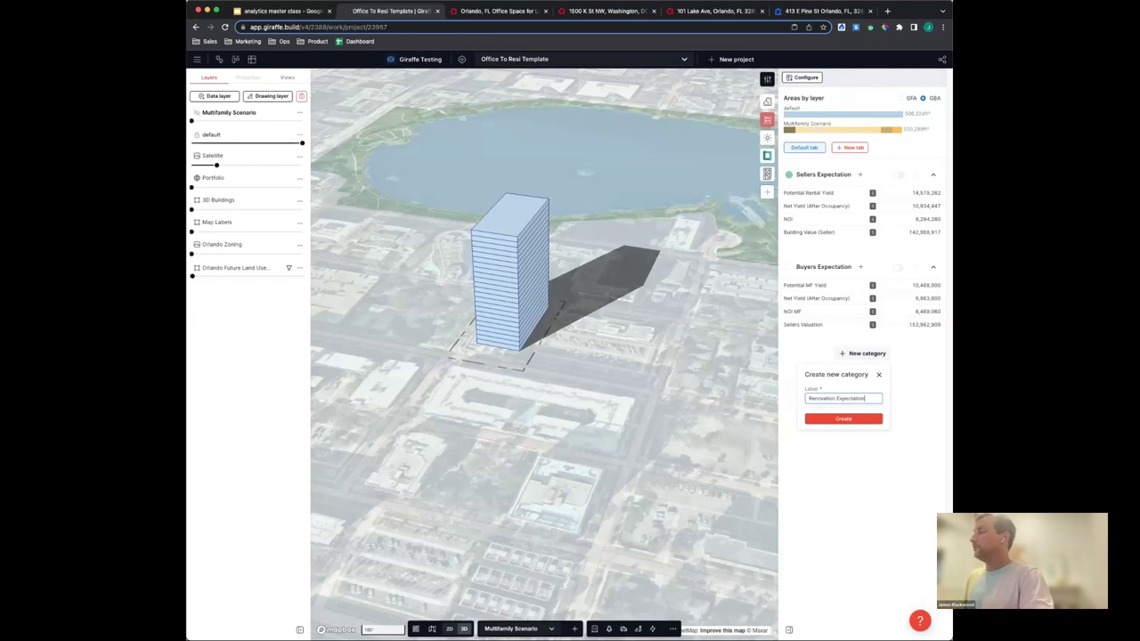
{"action": "left_click", "coordinate": [844, 419]}
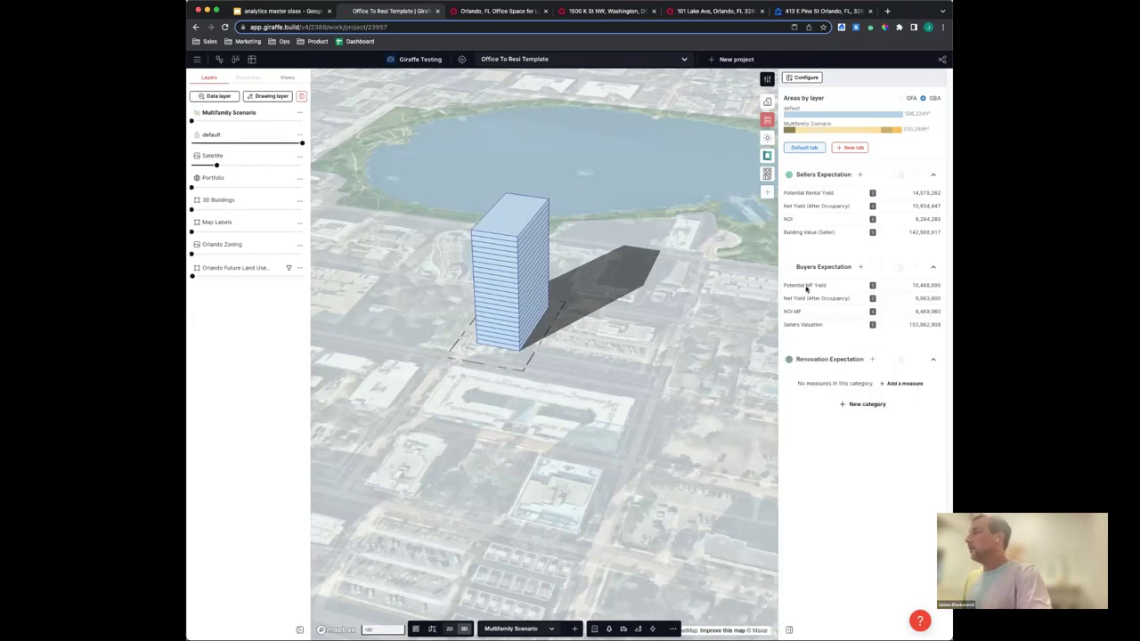
Start a Renovation Expectation measure with the grossArea (ft²) property as component A and hardCost as component B
{"action": "left_click", "coordinate": [873, 360]}
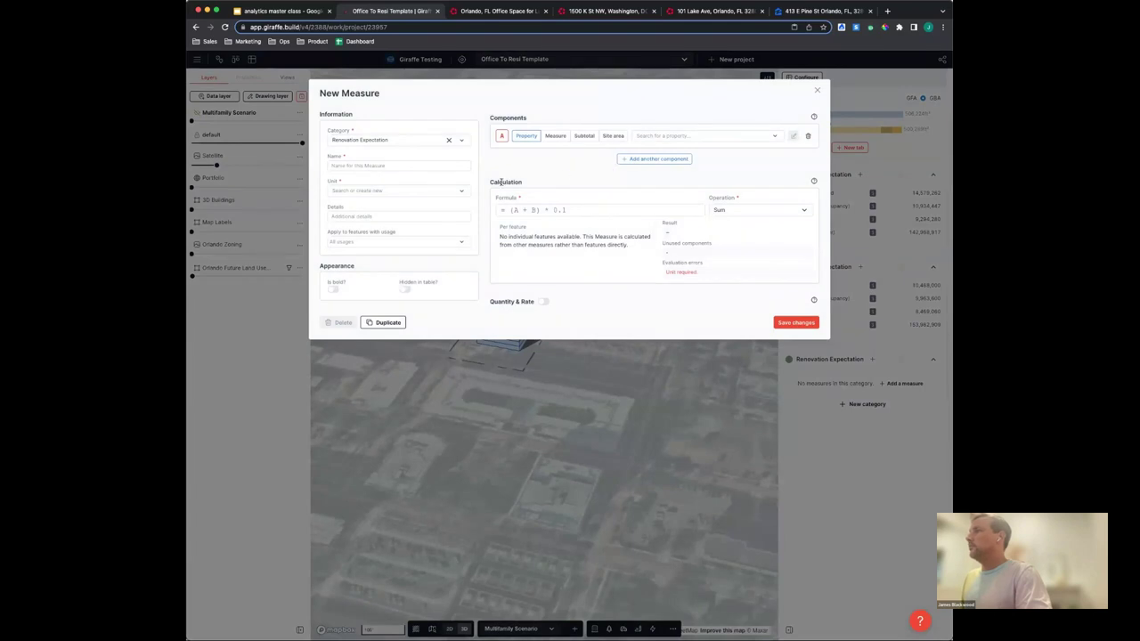
{"action": "left_click", "coordinate": [703, 136]}
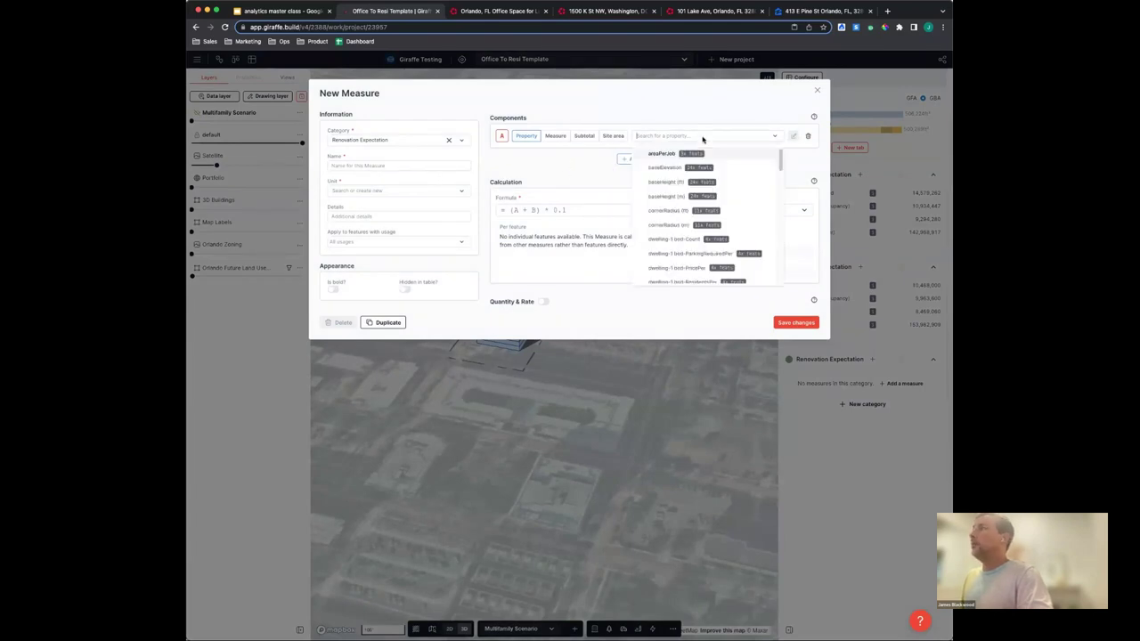
{"action": "type", "text": "area"}
{"action": "left_click", "coordinate": [668, 168]}
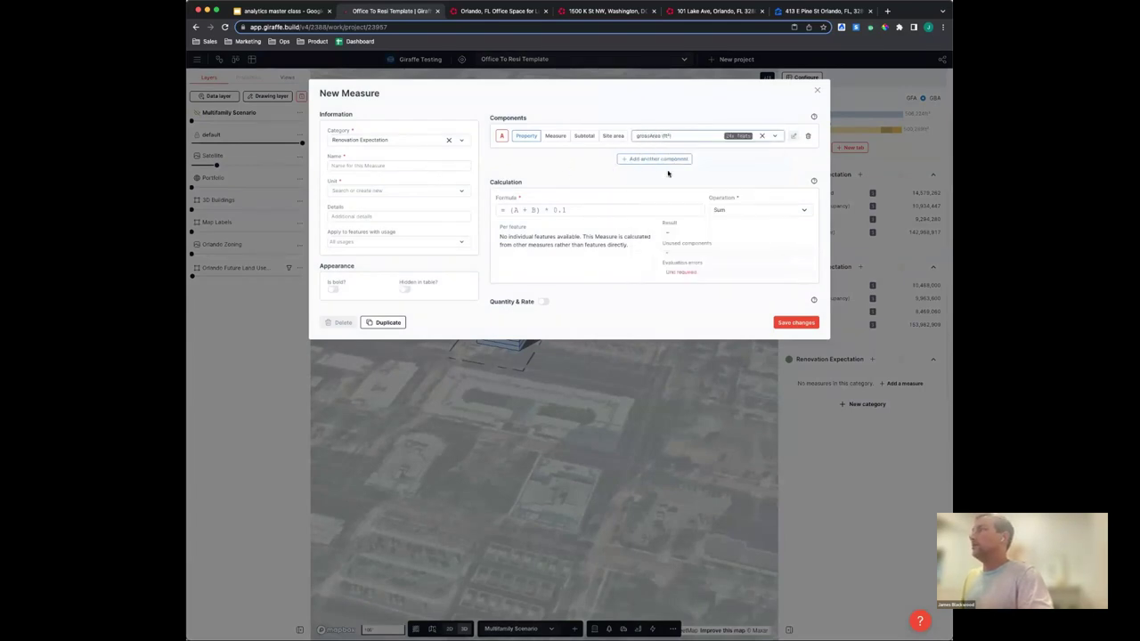
{"action": "left_click", "coordinate": [655, 159]}
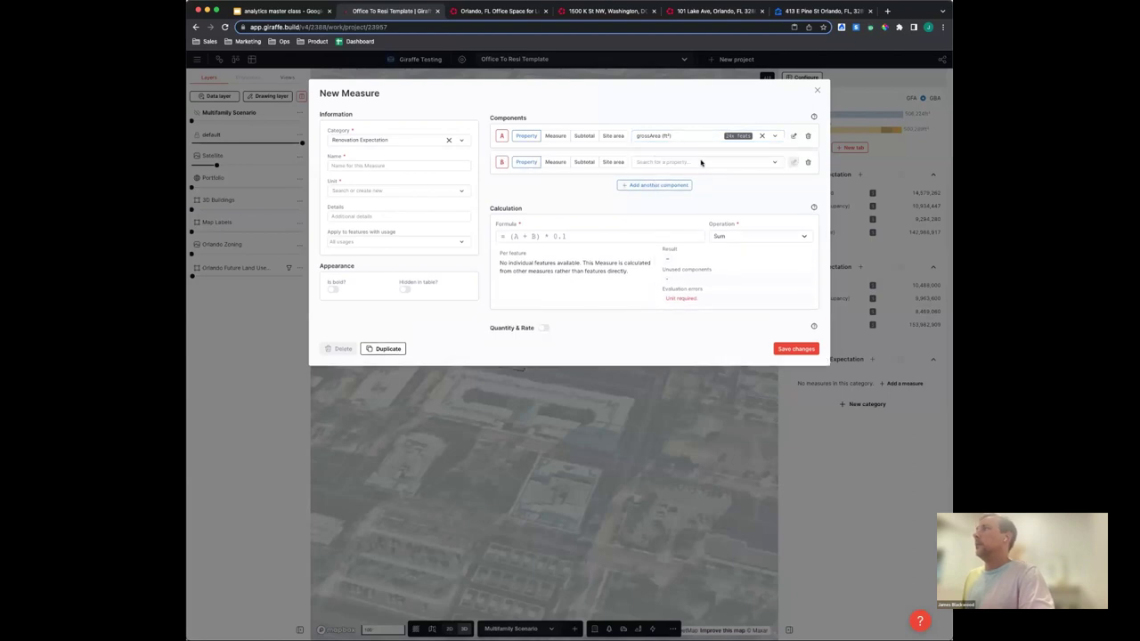
{"action": "type", "text": "hard"}
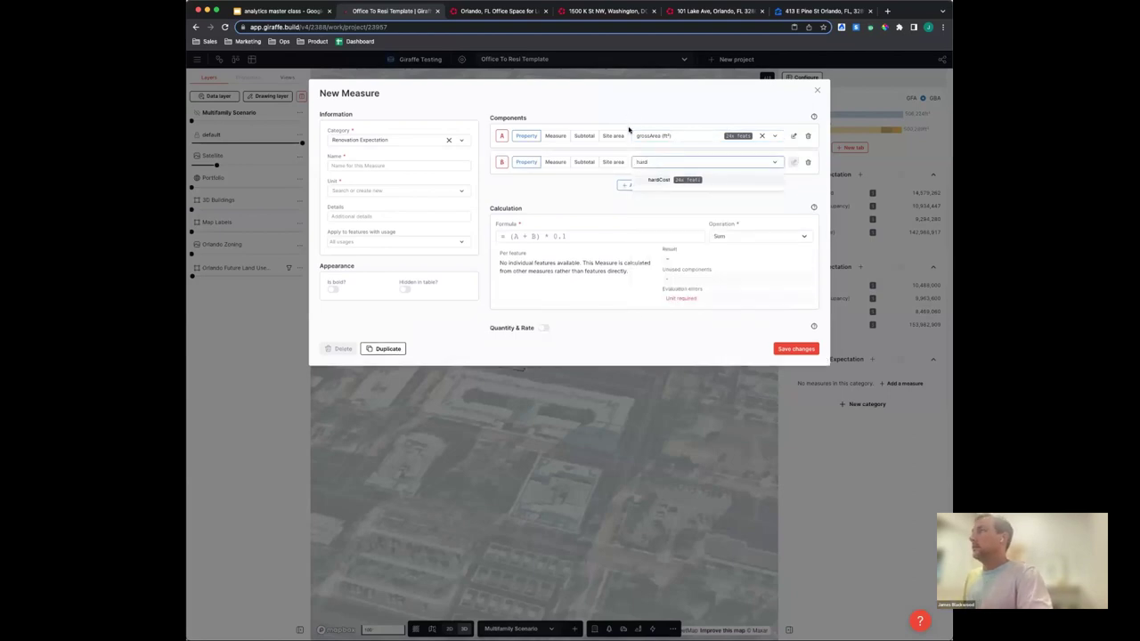
{"action": "left_click", "coordinate": [655, 182]}
Set the new Renovation Expectation measure's formula to A*B and its unit to Currency ($)
{"action": "left_click", "coordinate": [584, 239]}
{"action": "type", "text": "A*B"}
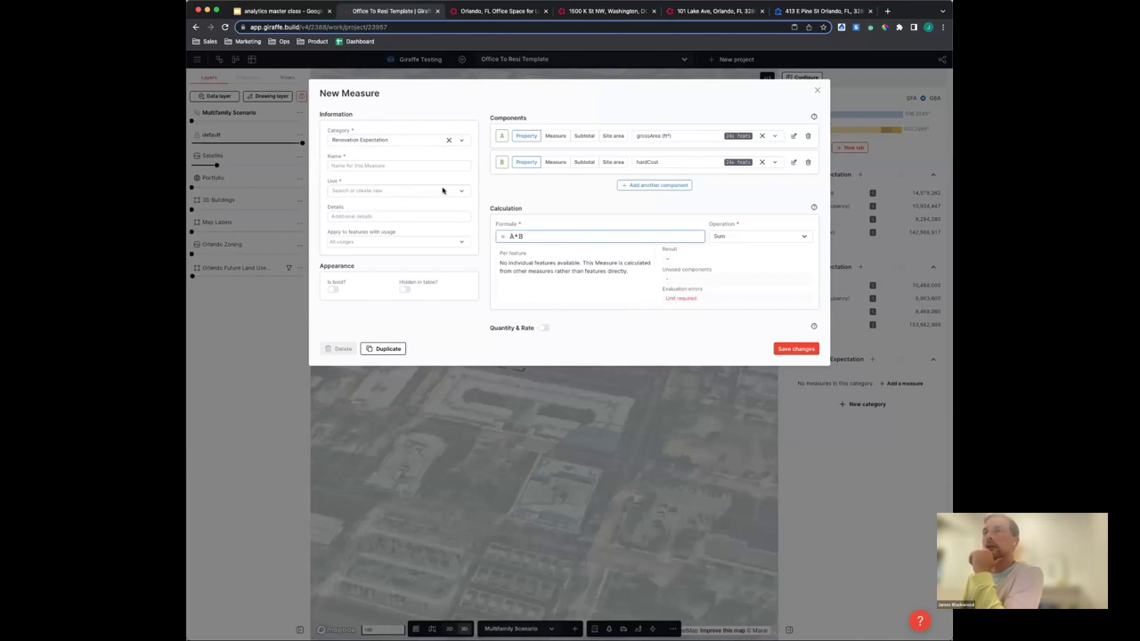
{"action": "left_click", "coordinate": [390, 189]}
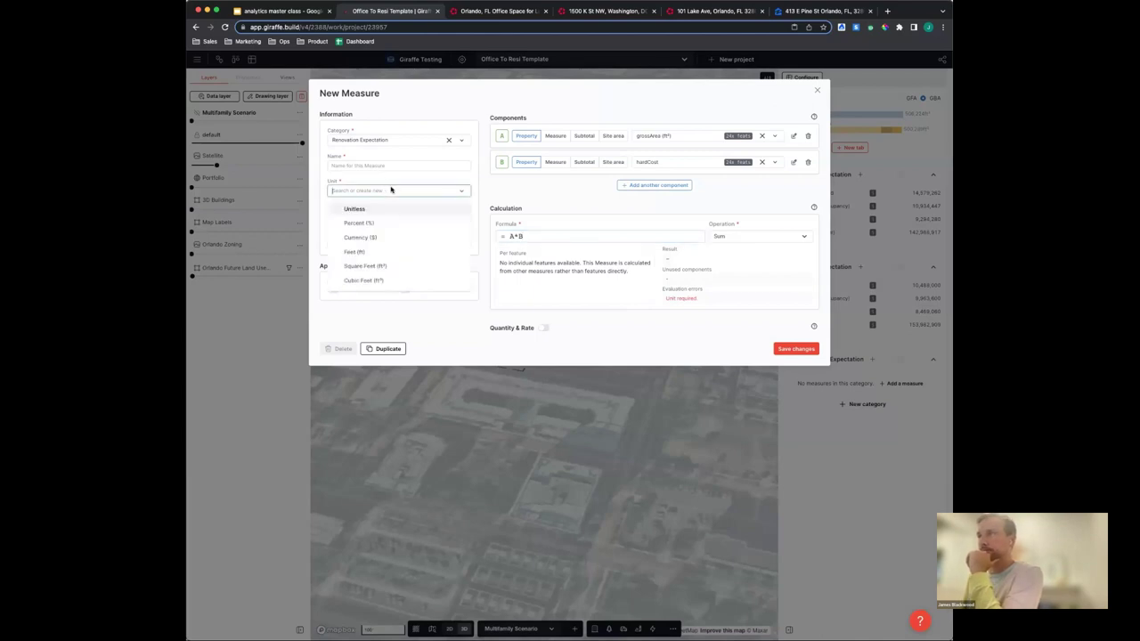
{"action": "left_click", "coordinate": [376, 237]}
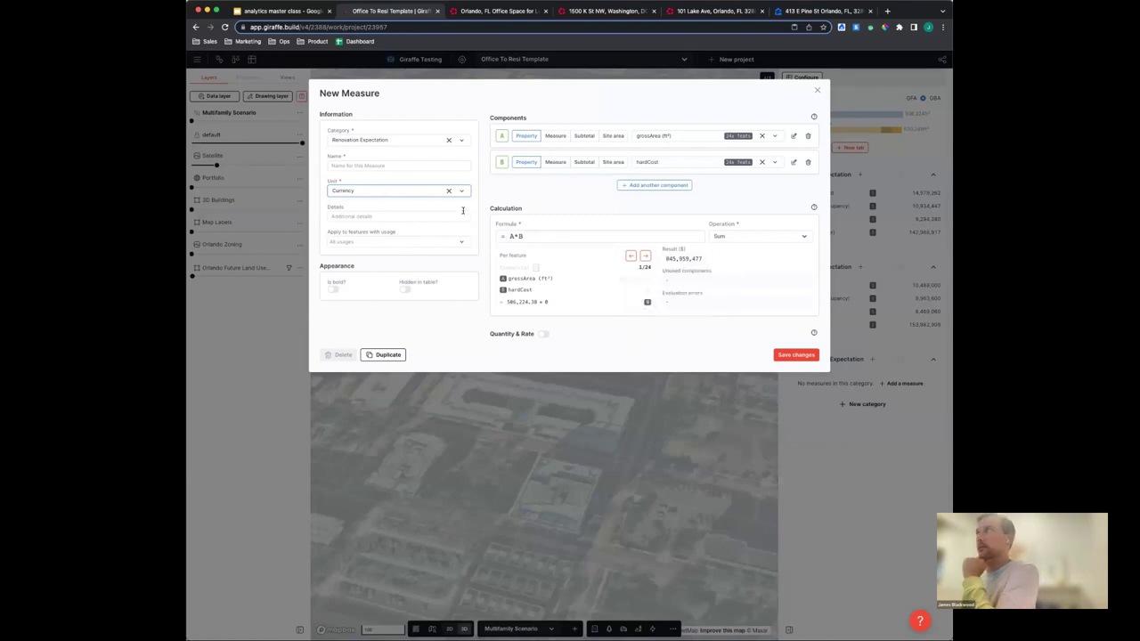
Name the measure MF Refit Hard Costs and save it
{"action": "left_click", "coordinate": [420, 164]}
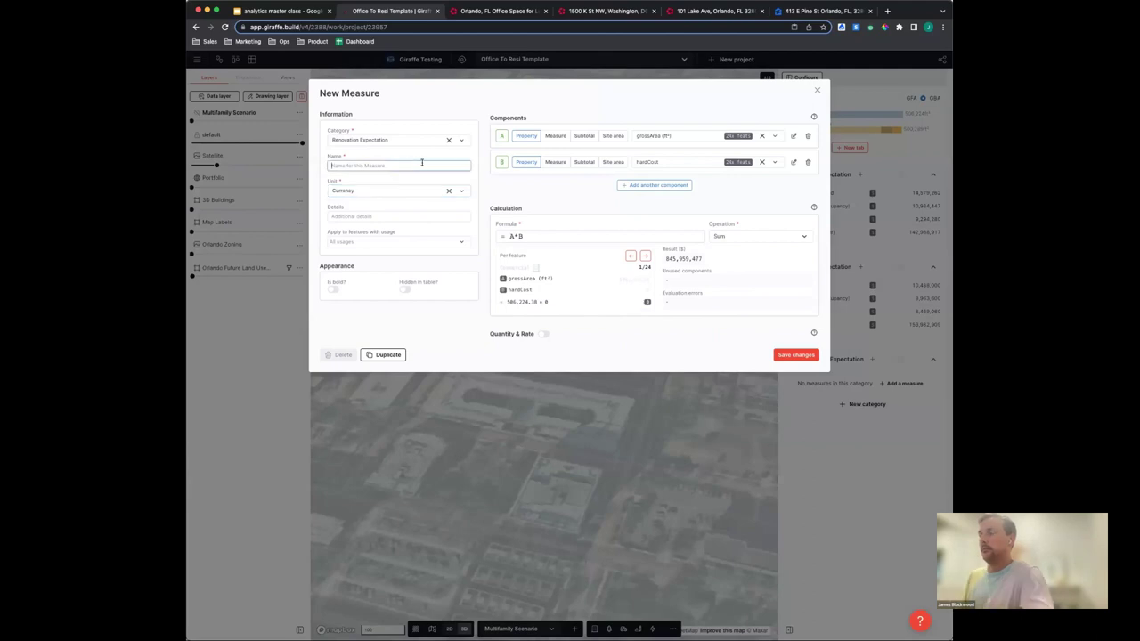
{"action": "type", "text": "MF"}
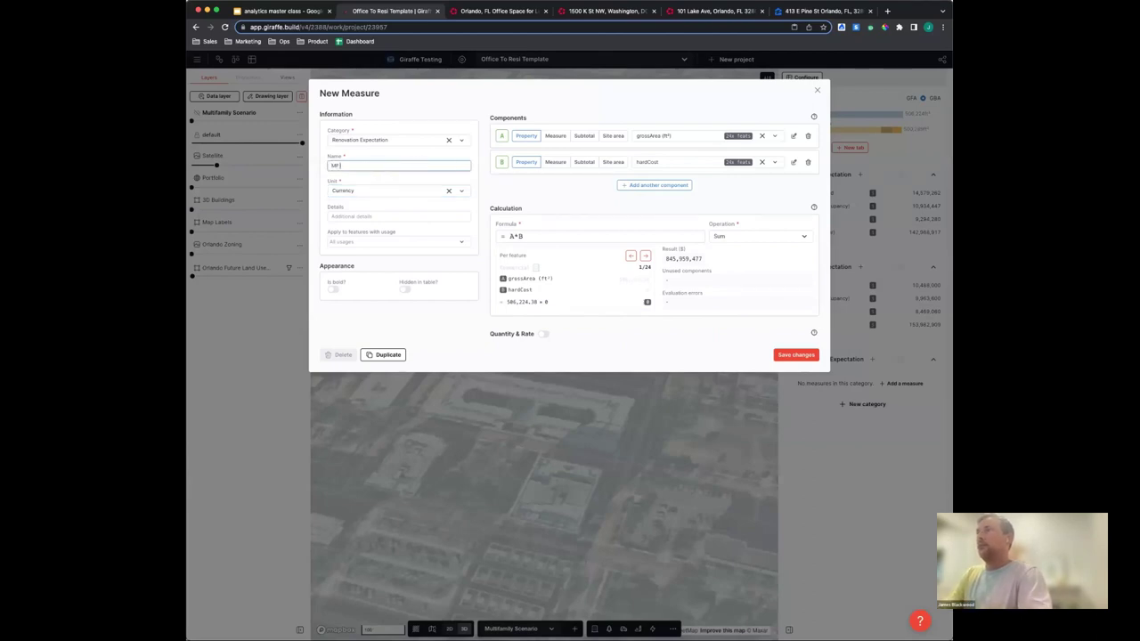
{"action": "type", "text": " Resi"}
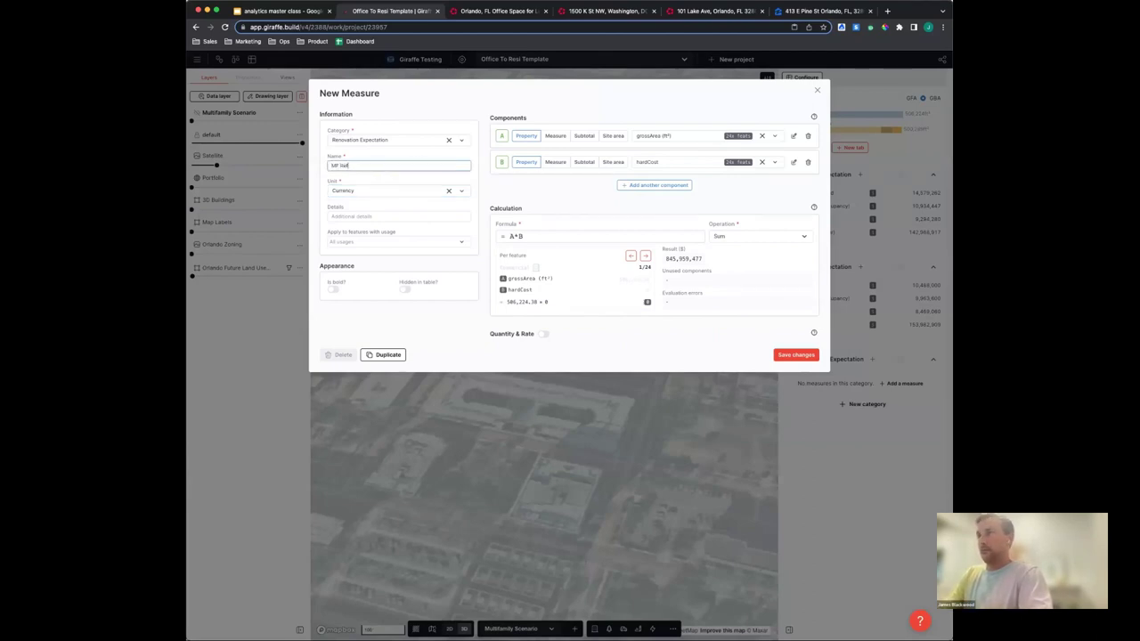
{"action": "type", "text": "t Hard Costs"}
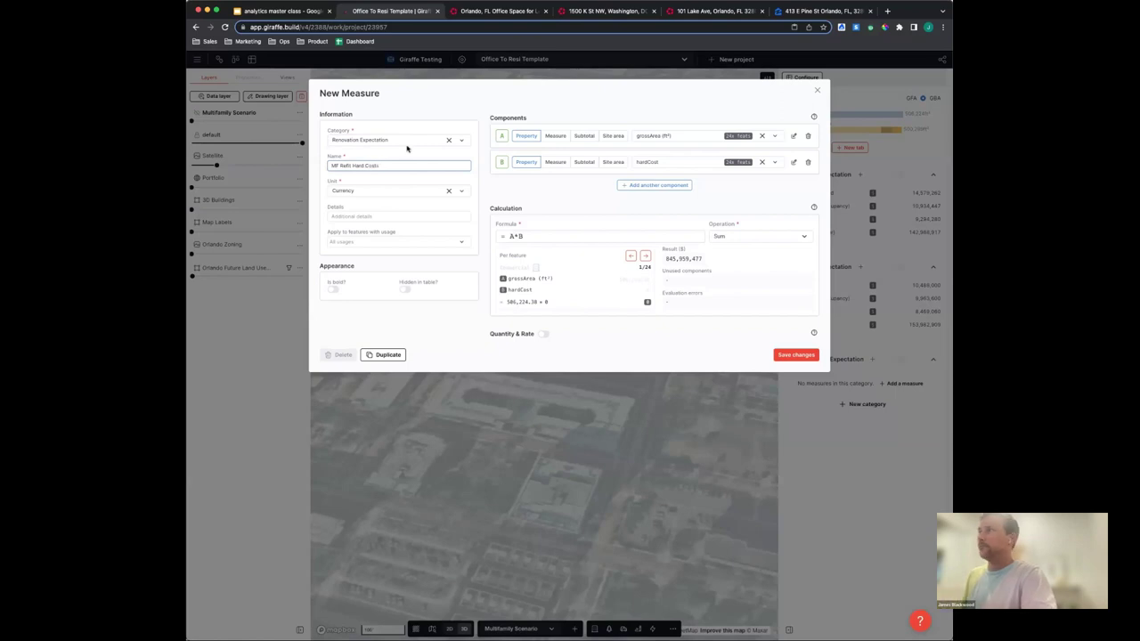
{"action": "left_click", "coordinate": [570, 204]}
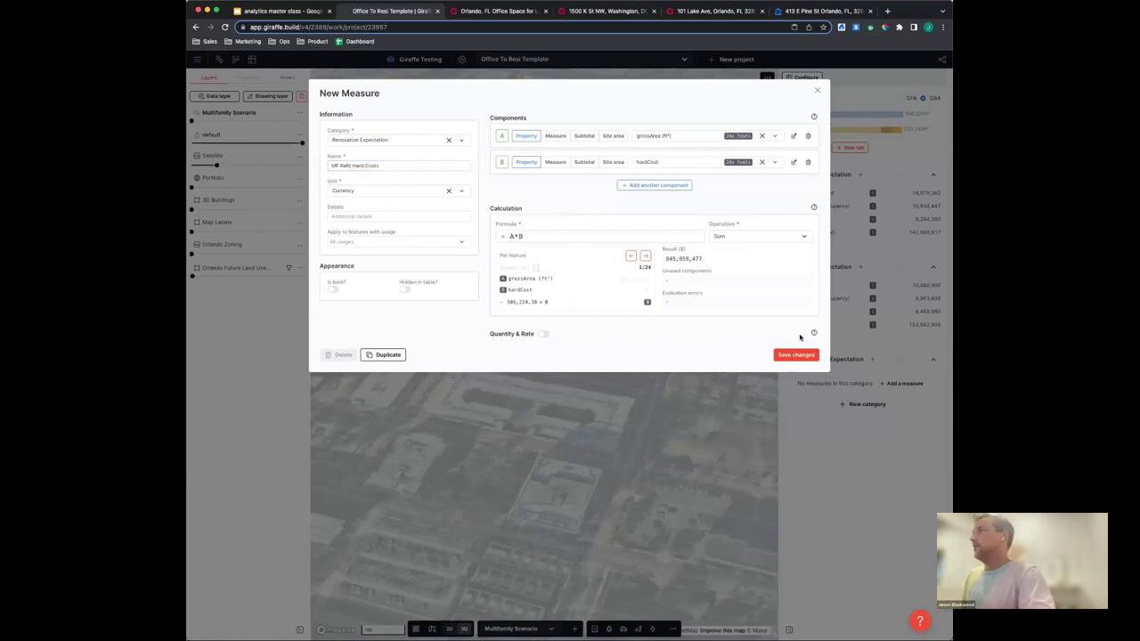
{"action": "left_click", "coordinate": [798, 354]}
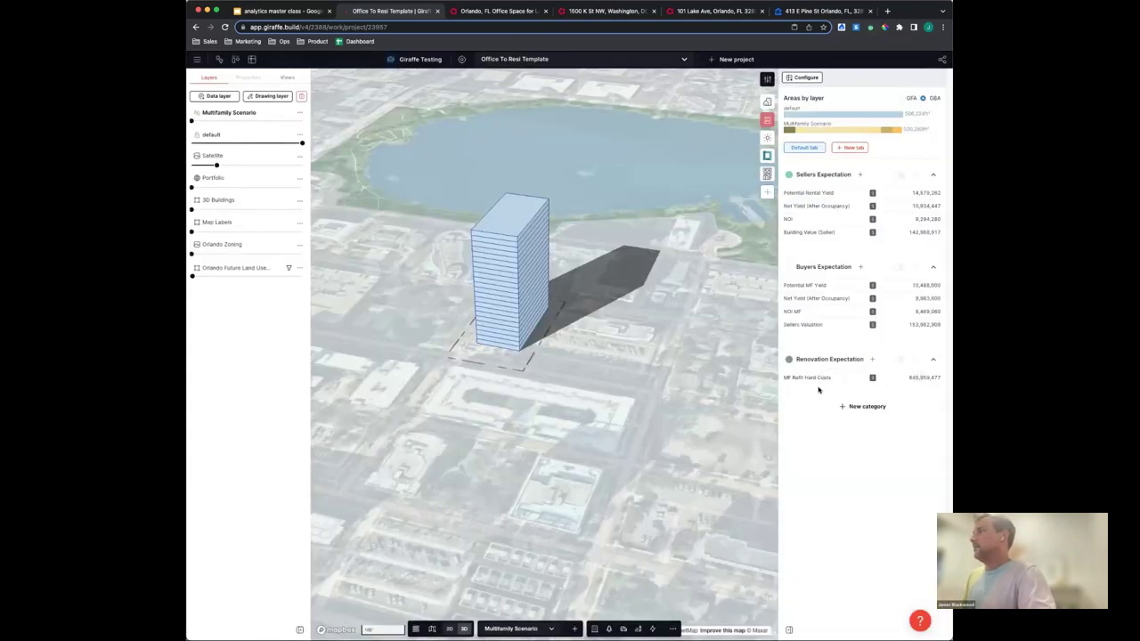
Open the hardCost usage properties from the MF Refit Hard Costs measure and review the bedroom and residential rates
{"action": "left_click", "coordinate": [817, 379]}
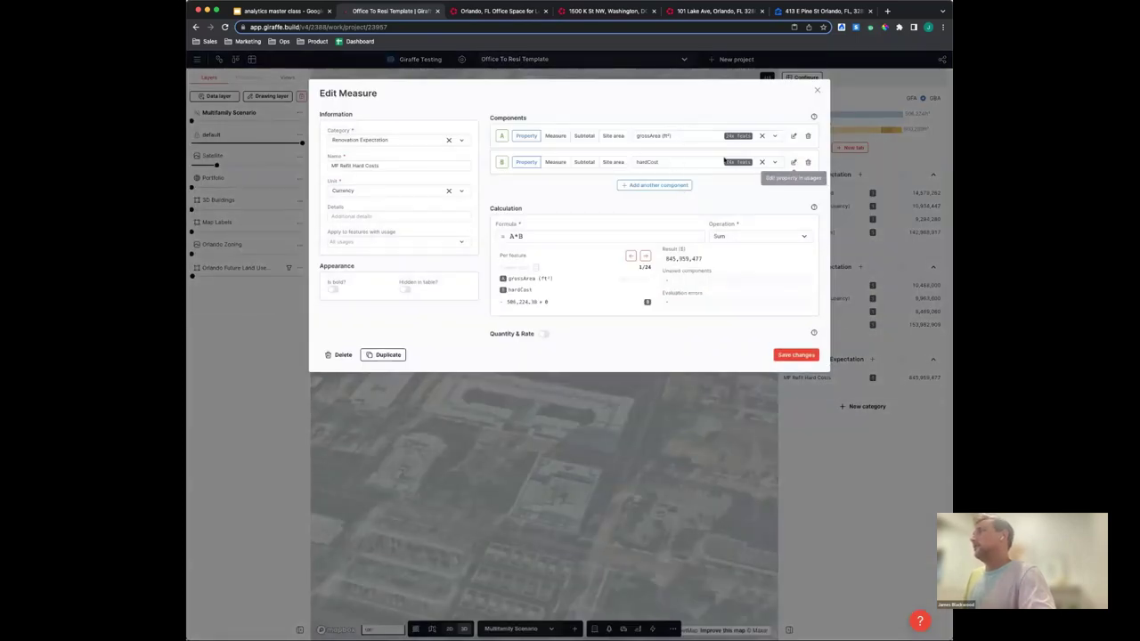
{"action": "left_click", "coordinate": [794, 163]}
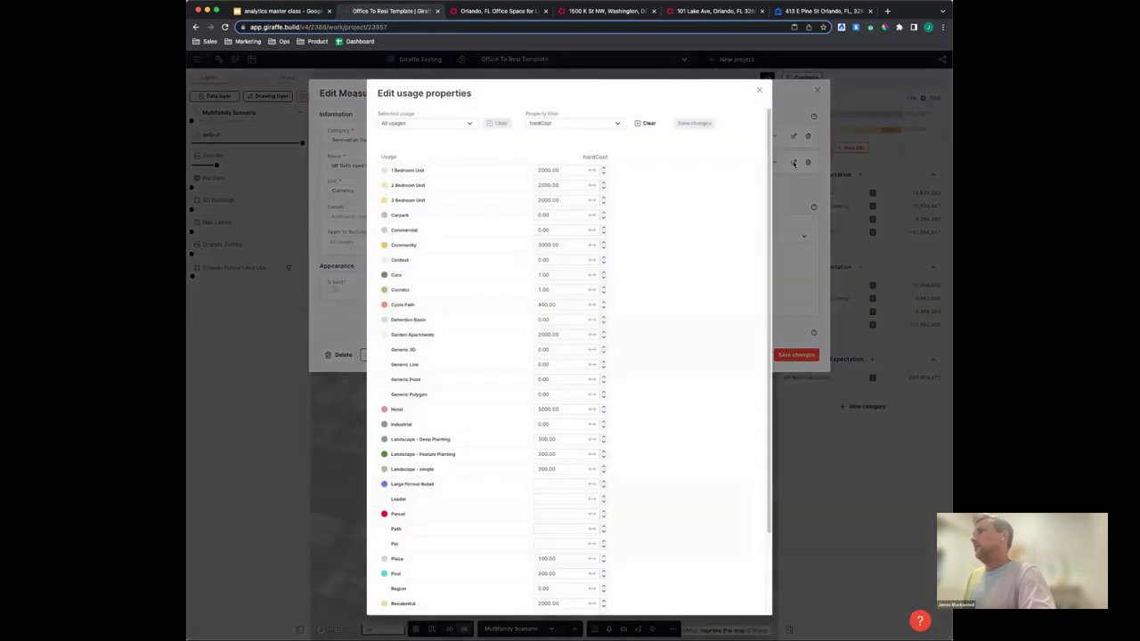
{"action": "left_click", "coordinate": [543, 170]}
{"action": "left_click", "coordinate": [564, 186]}
{"action": "left_click", "coordinate": [533, 201]}
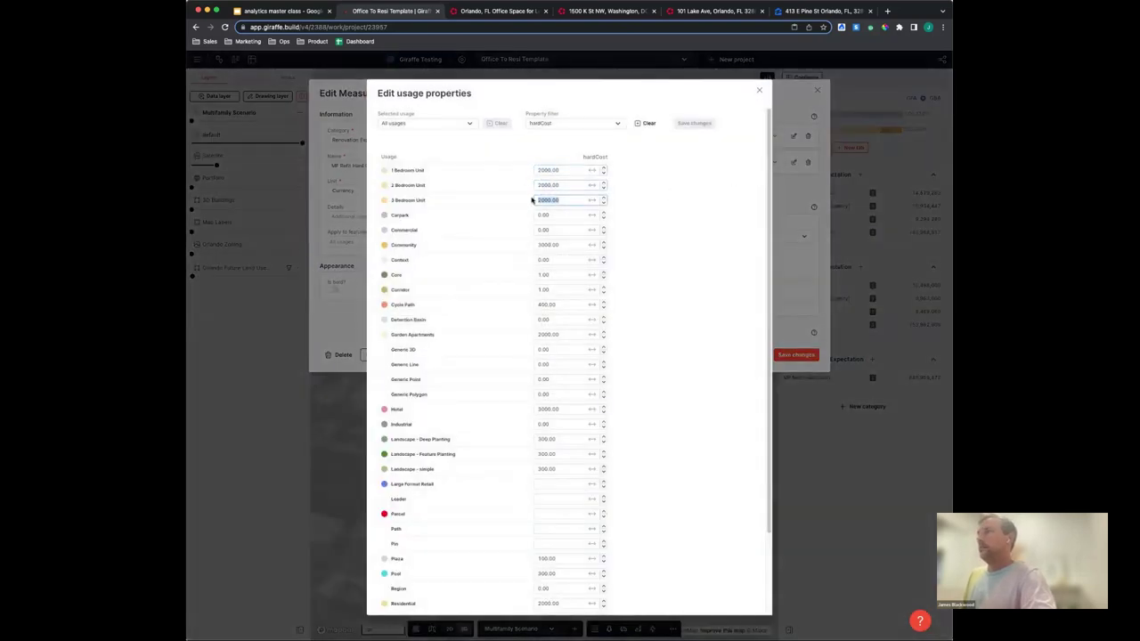
{"action": "scroll", "coordinate": [560, 522], "scroll_direction": "down", "scroll_amount": 2}
{"action": "left_click", "coordinate": [559, 508]}
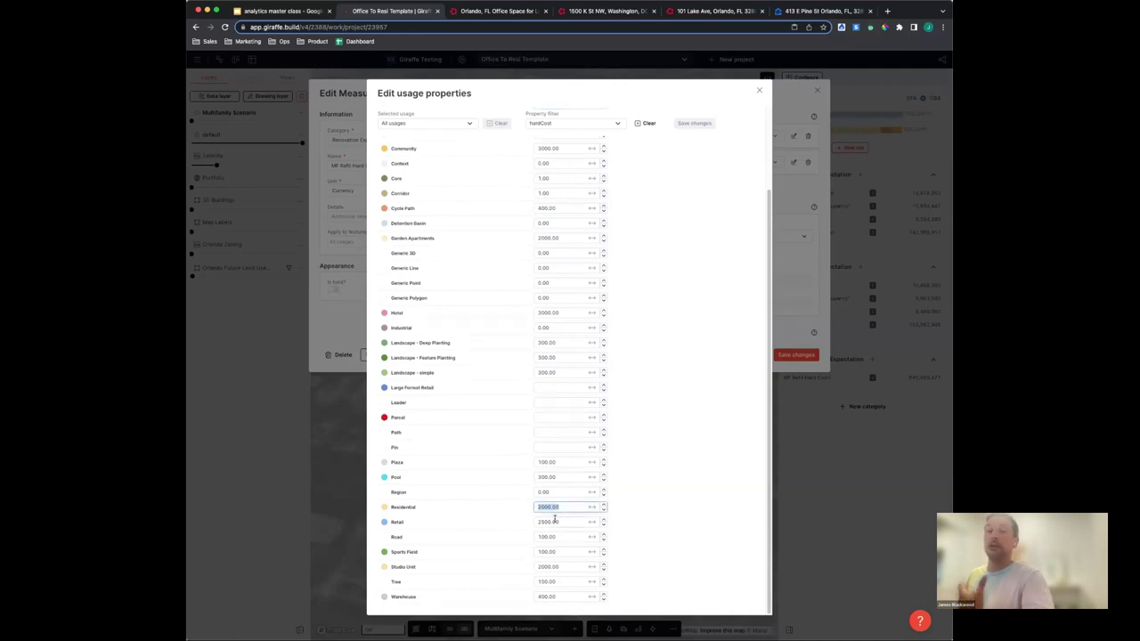
{"action": "scroll", "coordinate": [567, 514], "scroll_direction": "up", "scroll_amount": 2}
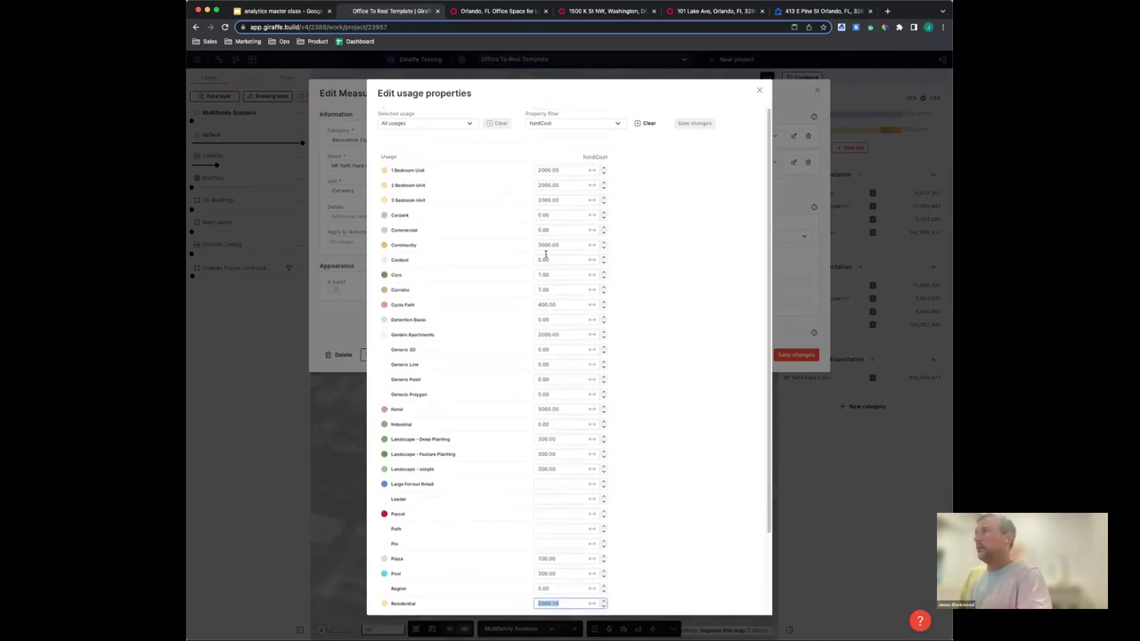
Set the hardCost of the 1 Bedroom, 2 Bedroom and 3 Bedroom Unit usages to 80
{"action": "left_click", "coordinate": [548, 169]}
{"action": "double_click", "coordinate": [547, 169]}
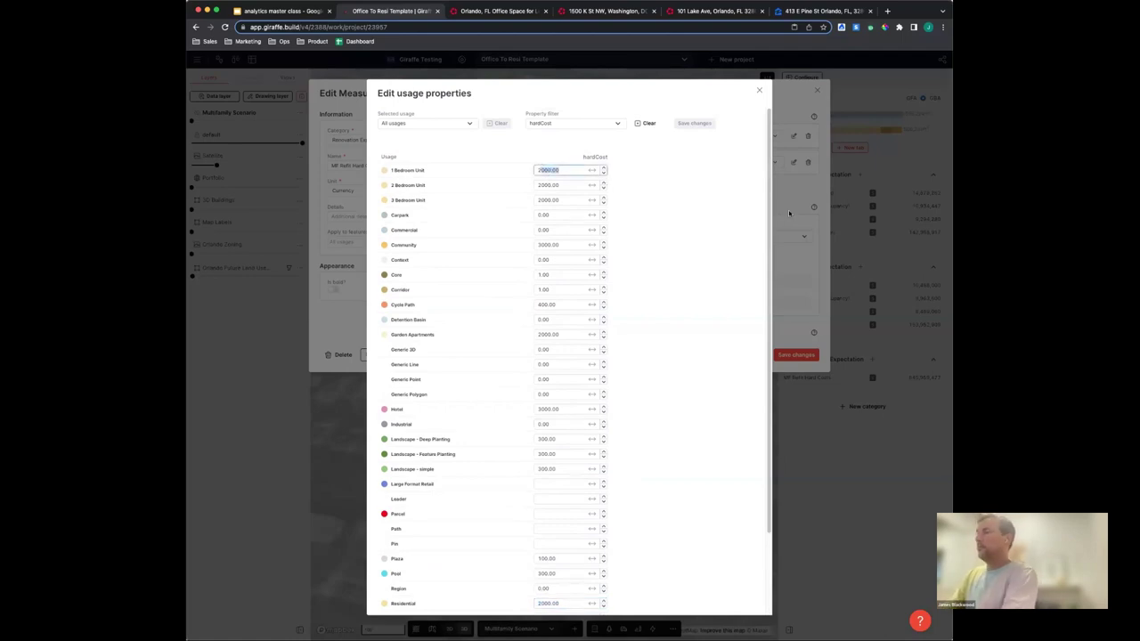
{"action": "key", "text": "BackSpace"}
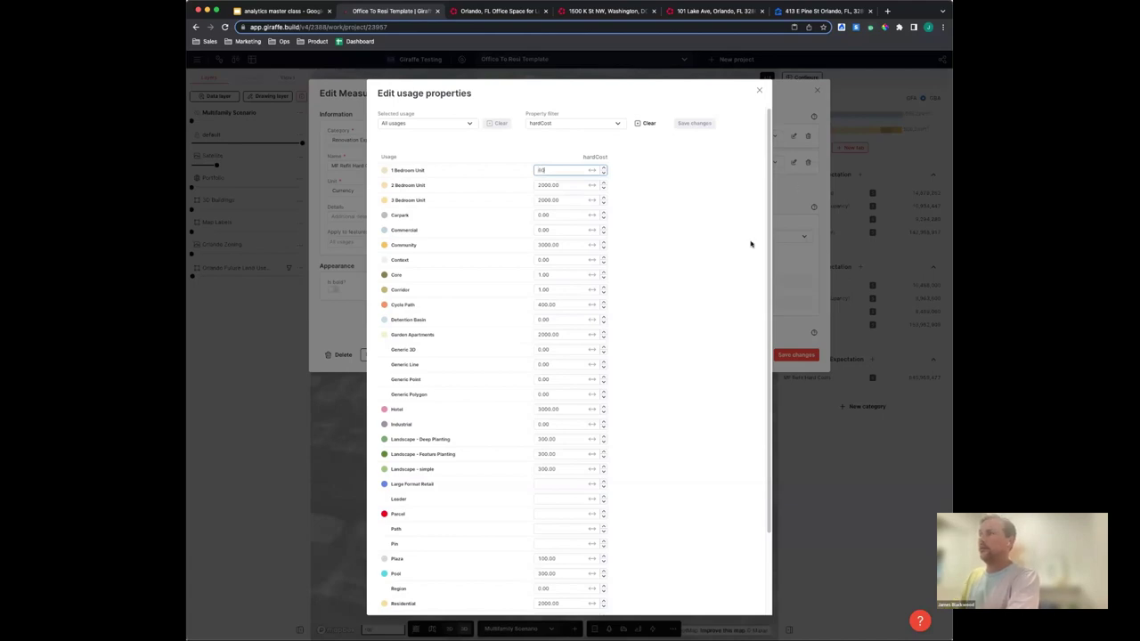
{"action": "type", "text": "80"}
{"action": "key", "text": "Tab"}
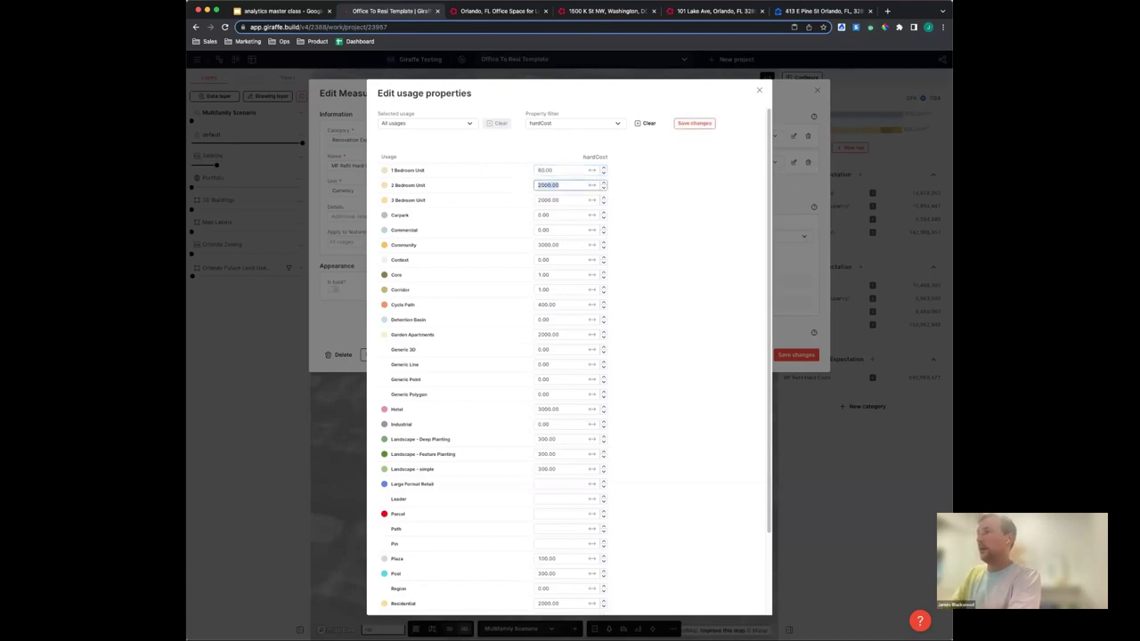
{"action": "type", "text": "80"}
{"action": "key", "text": "Tab"}
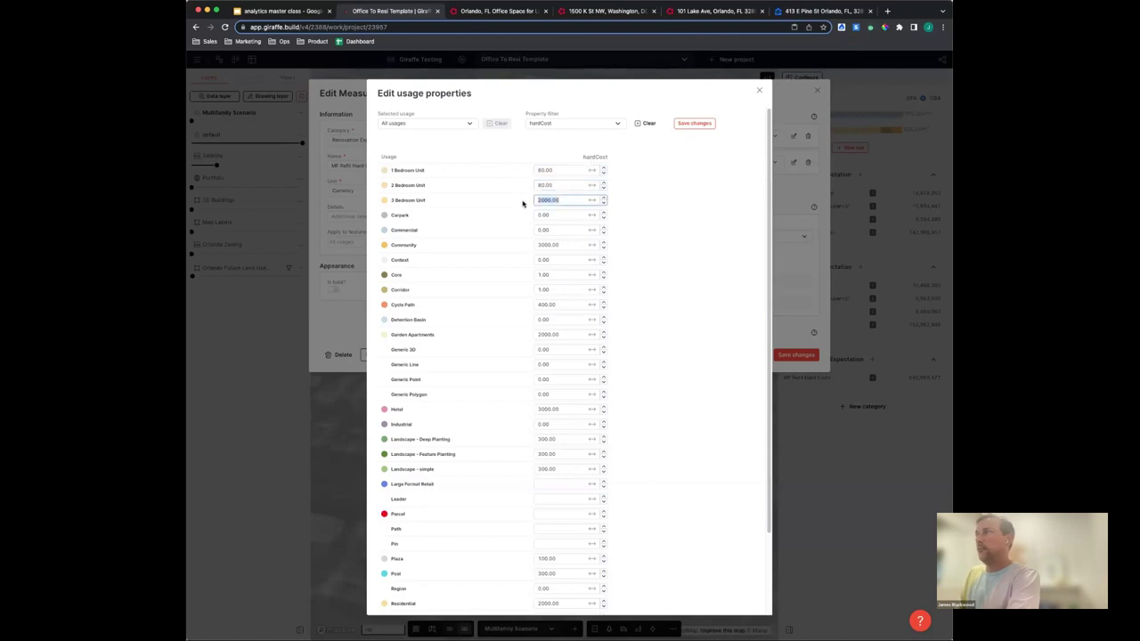
{"action": "type", "text": "80"}
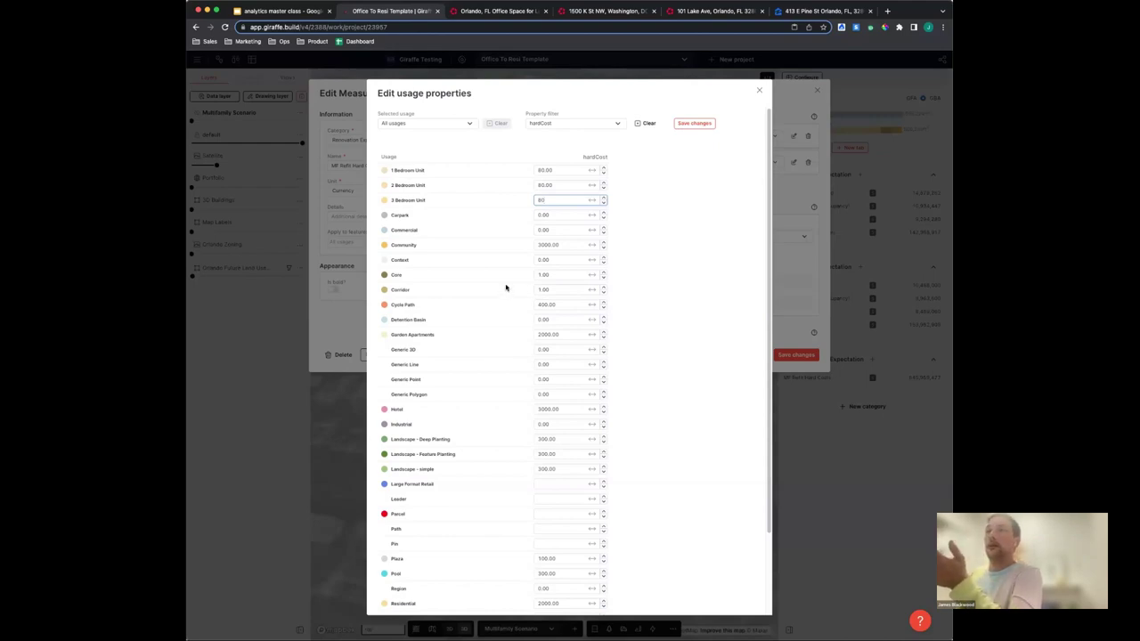
{"action": "left_click", "coordinate": [690, 241]}
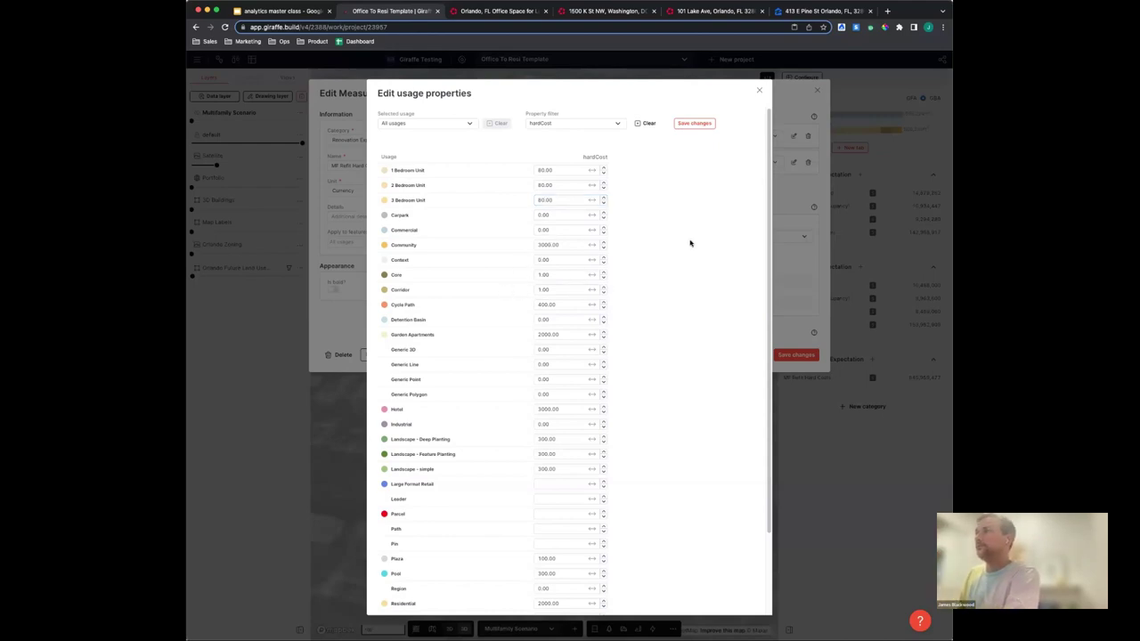
Set the hardCost of the Community and Studio Unit usages to 80
{"action": "left_click", "coordinate": [532, 244]}
{"action": "double_click", "coordinate": [532, 244]}
{"action": "type", "text": "80"}
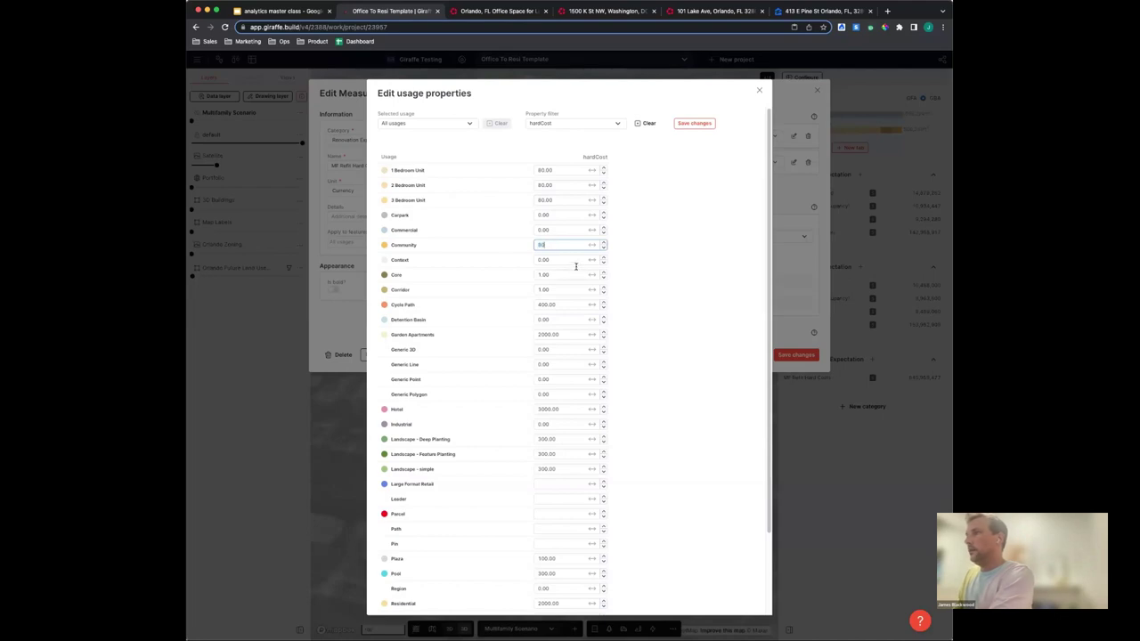
{"action": "double_click", "coordinate": [540, 229]}
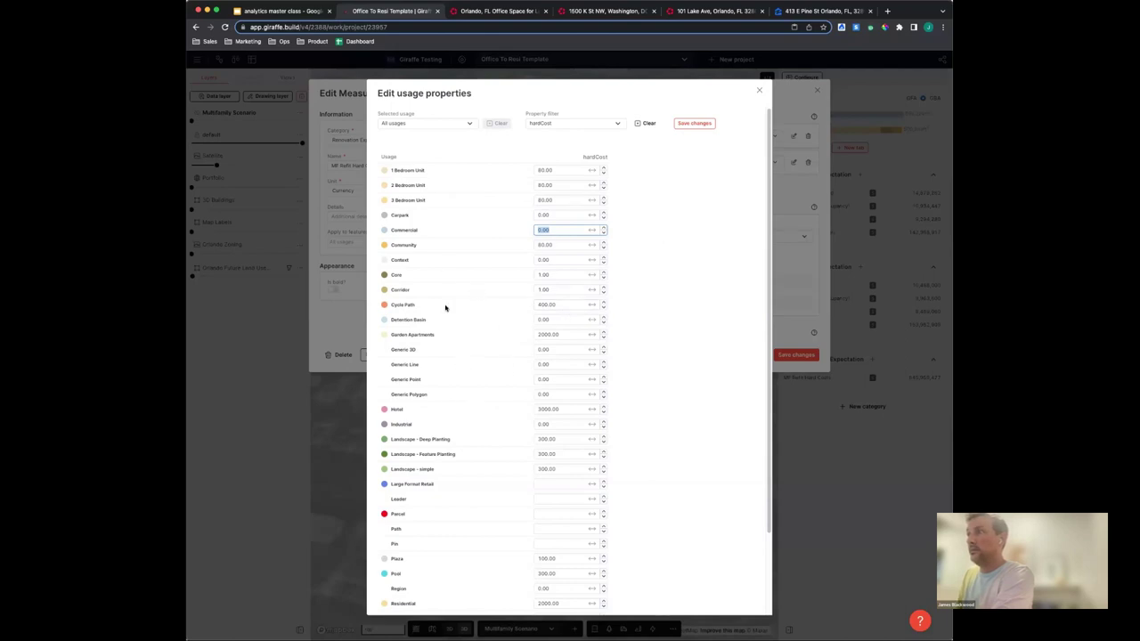
{"action": "scroll", "coordinate": [481, 446], "scroll_direction": "down", "scroll_amount": 2}
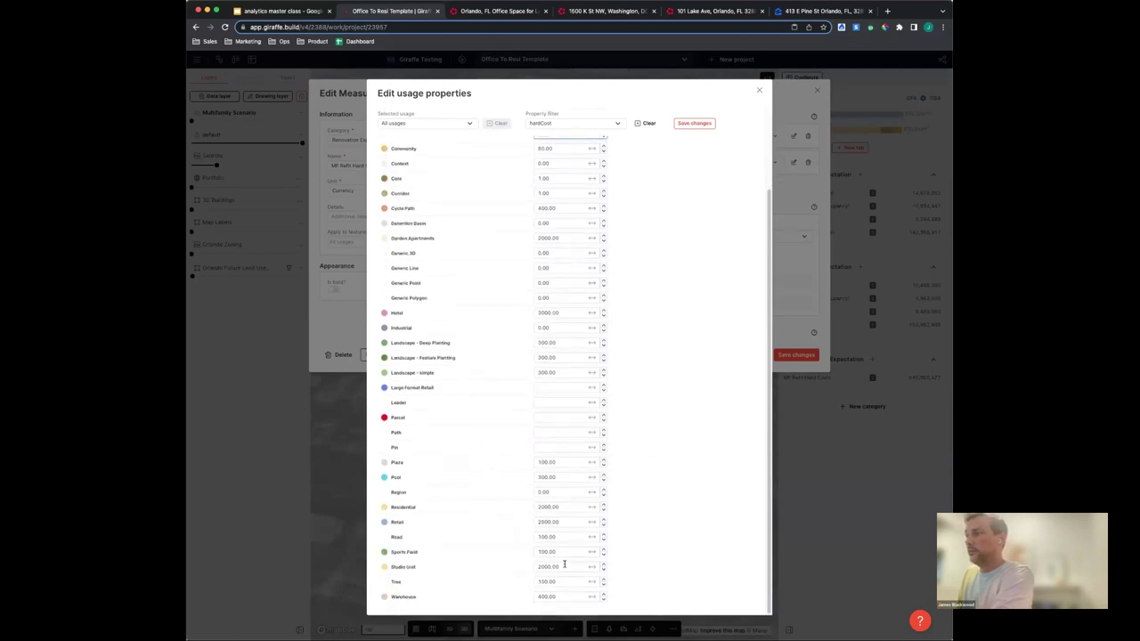
{"action": "double_click", "coordinate": [564, 564]}
{"action": "type", "text": "80"}
Set the hardCost of the Core and Corridor usages to 80
{"action": "scroll", "coordinate": [473, 280], "scroll_direction": "up", "scroll_amount": 1}
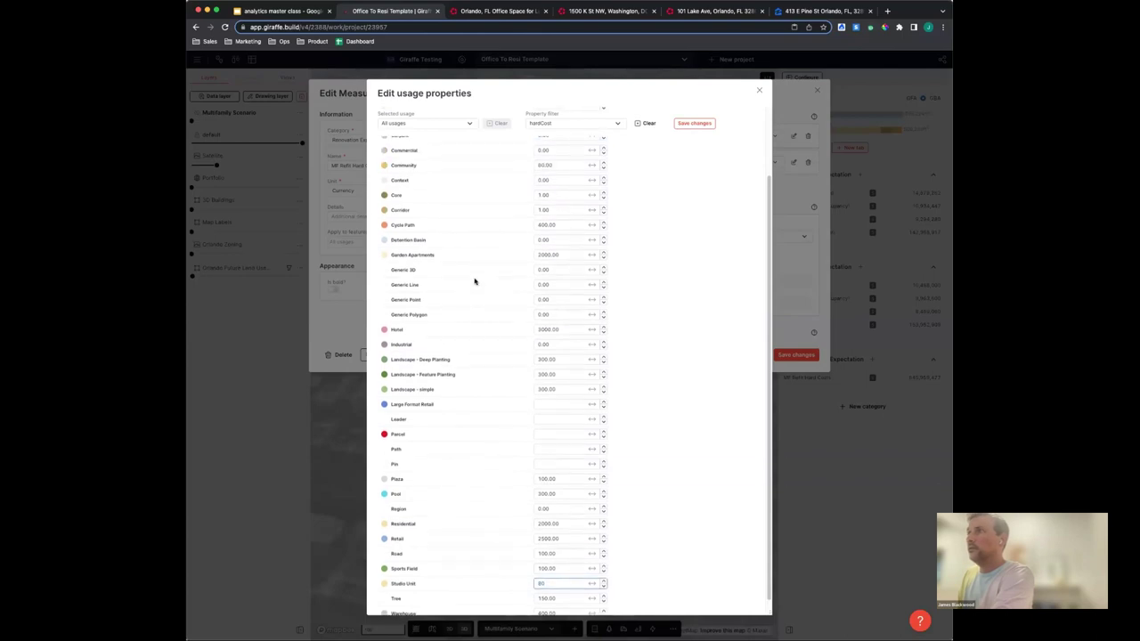
{"action": "double_click", "coordinate": [556, 195]}
{"action": "type", "text": "80"}
{"action": "double_click", "coordinate": [533, 210]}
{"action": "type", "text": "8"}
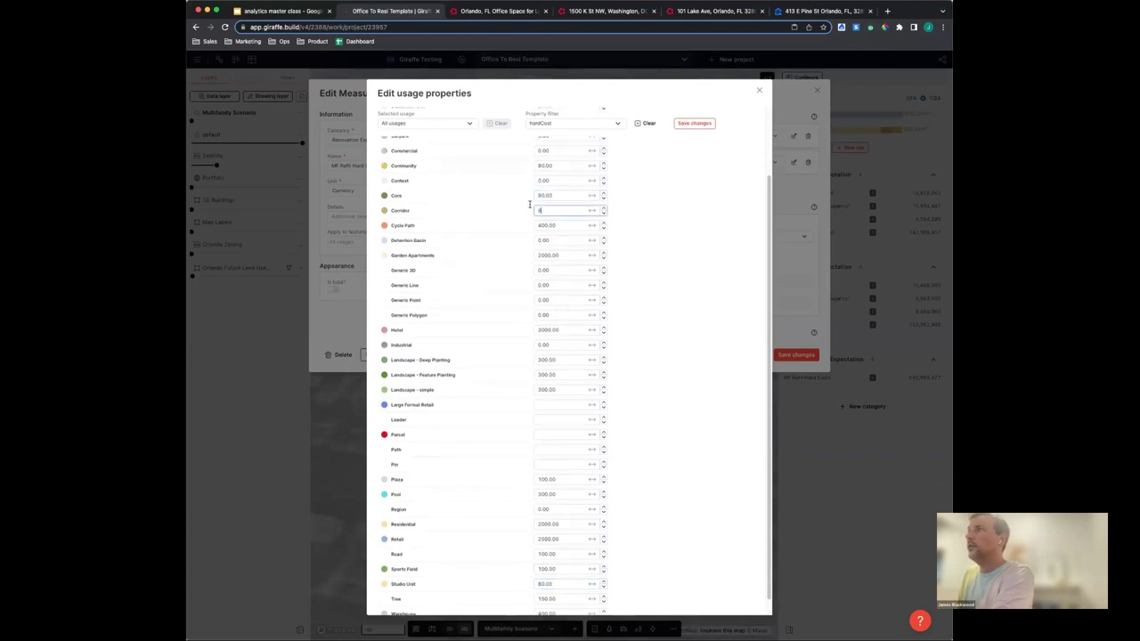
{"action": "type", "text": "0"}
{"action": "scroll", "coordinate": [520, 151], "scroll_direction": "up", "scroll_amount": 1}
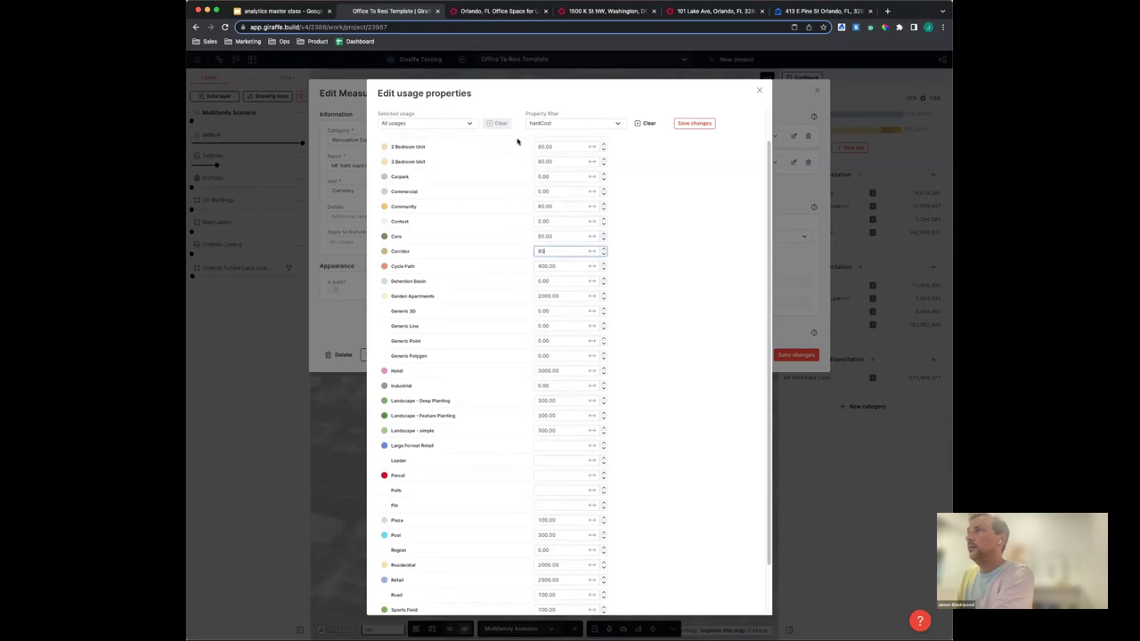
{"action": "scroll", "coordinate": [518, 140], "scroll_direction": "up", "scroll_amount": 1}
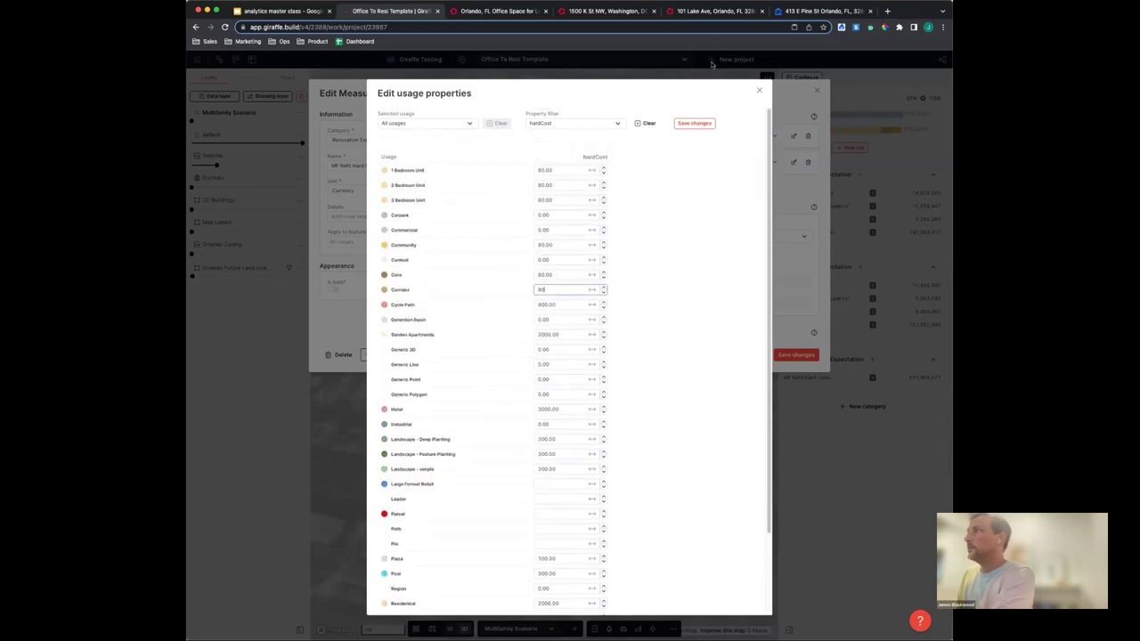
Save the edited hardCost usage values, close their editor and save the MF Refit Hard Costs measure
{"action": "left_click", "coordinate": [695, 124]}
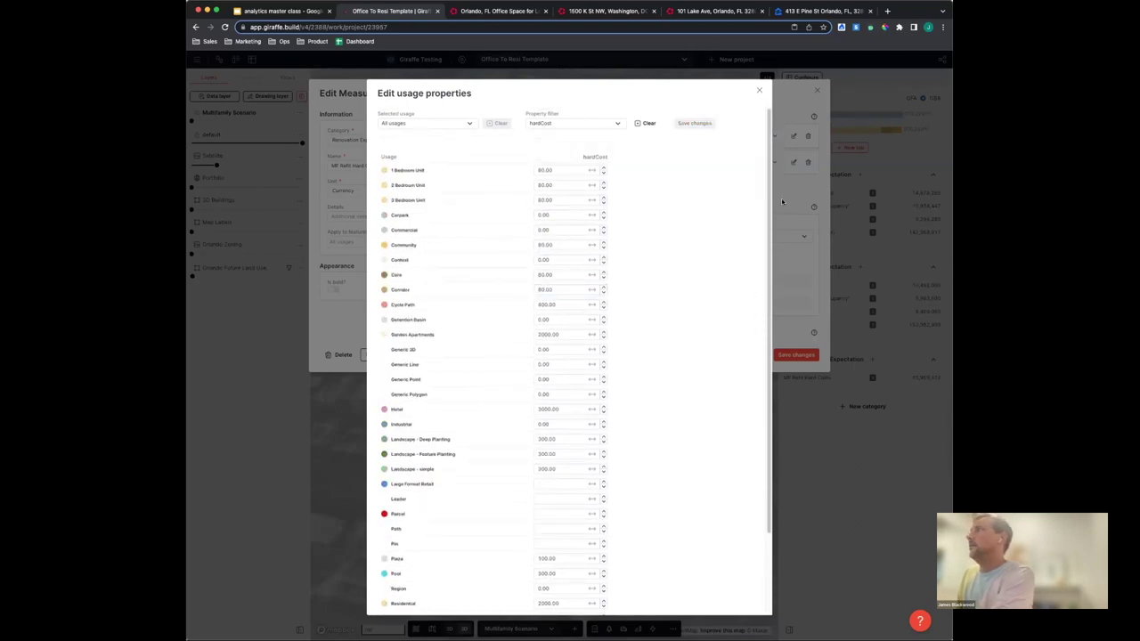
{"action": "left_click", "coordinate": [779, 211]}
{"action": "mouse_move", "coordinate": [676, 259]}
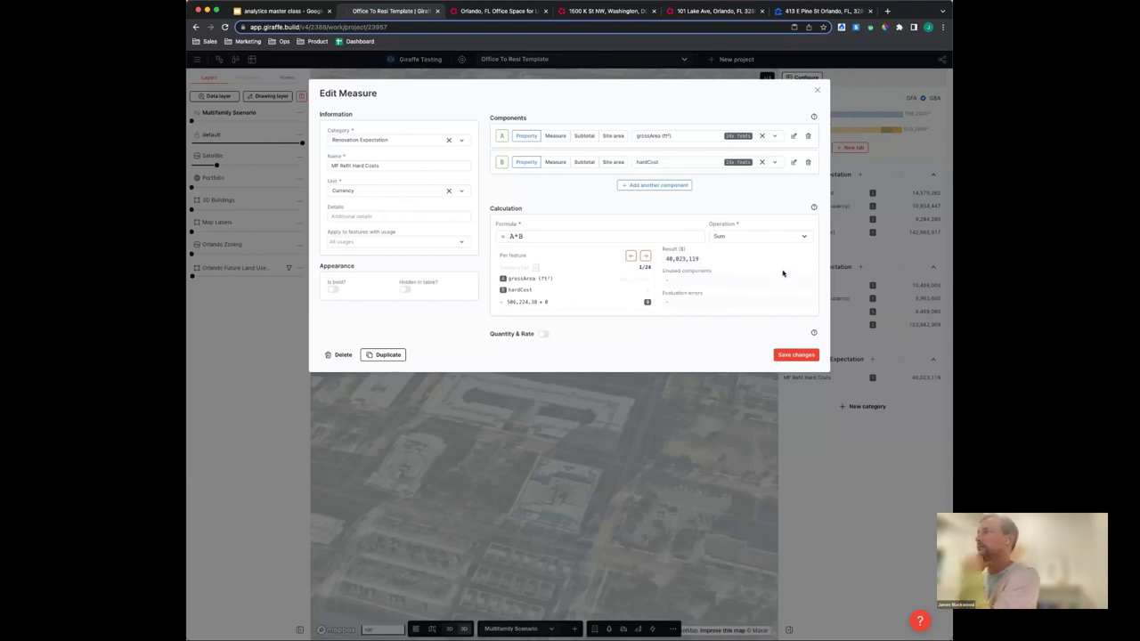
{"action": "left_click", "coordinate": [797, 355]}
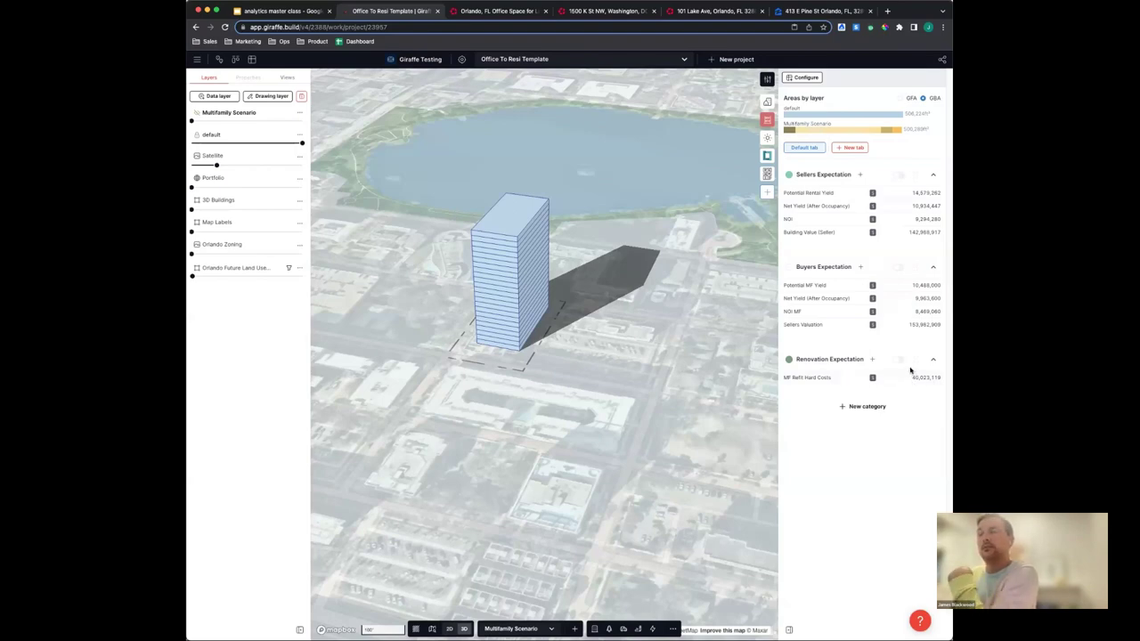
Start a measure named Value to Buyer in the Buyers Expectation category with Currency as its unit
{"action": "mouse_move", "coordinate": [912, 366]}
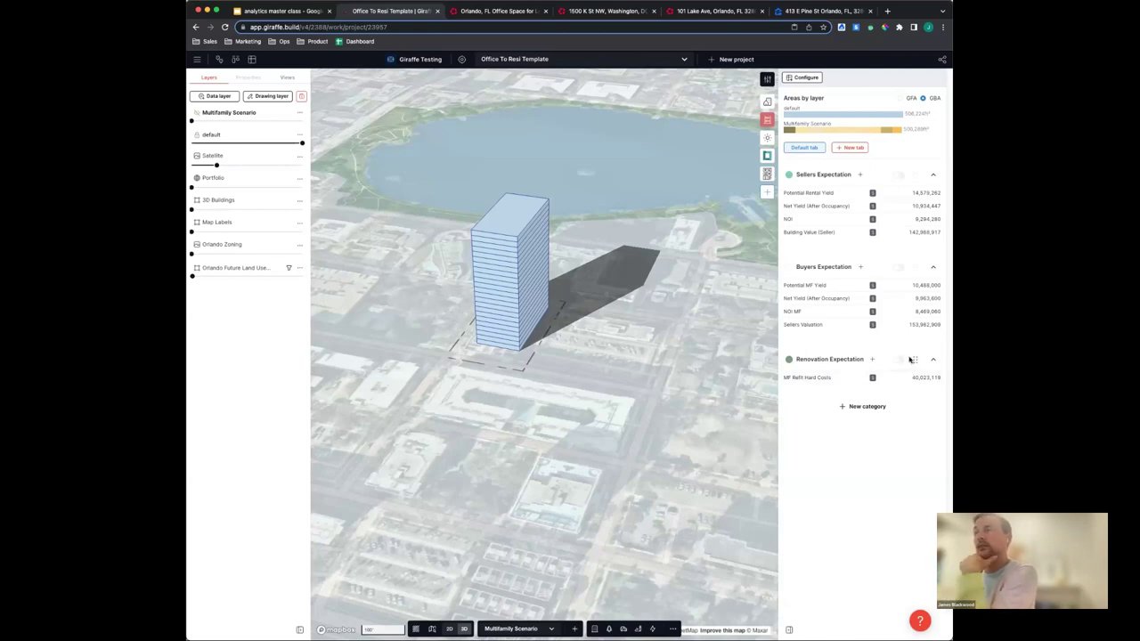
{"action": "mouse_move", "coordinate": [790, 326]}
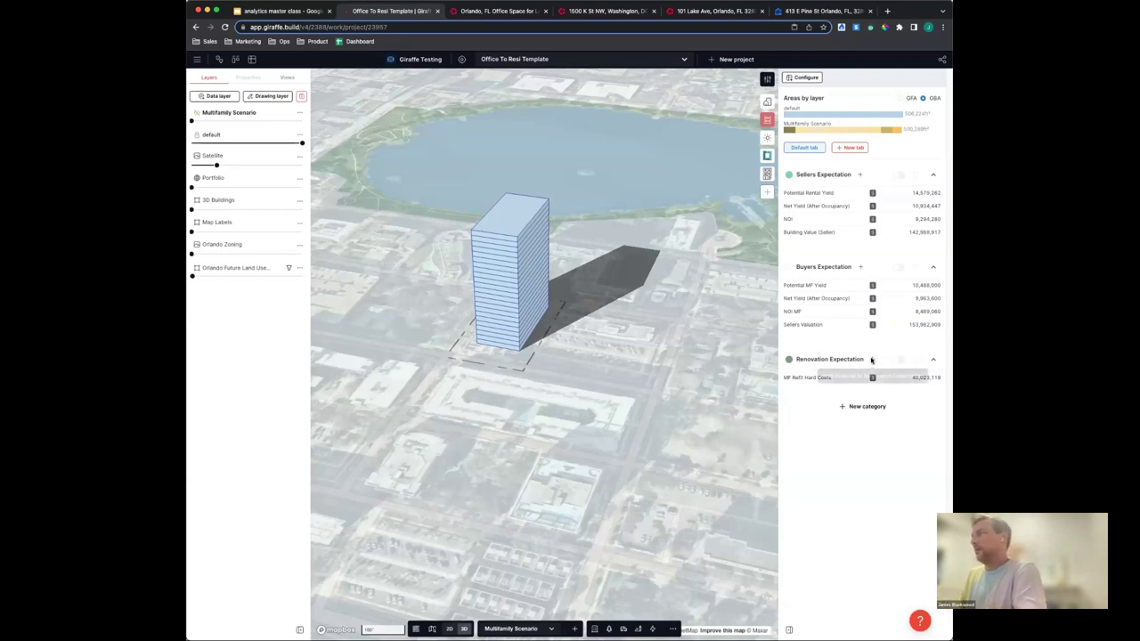
{"action": "left_click", "coordinate": [860, 267]}
{"action": "left_click", "coordinate": [371, 164]}
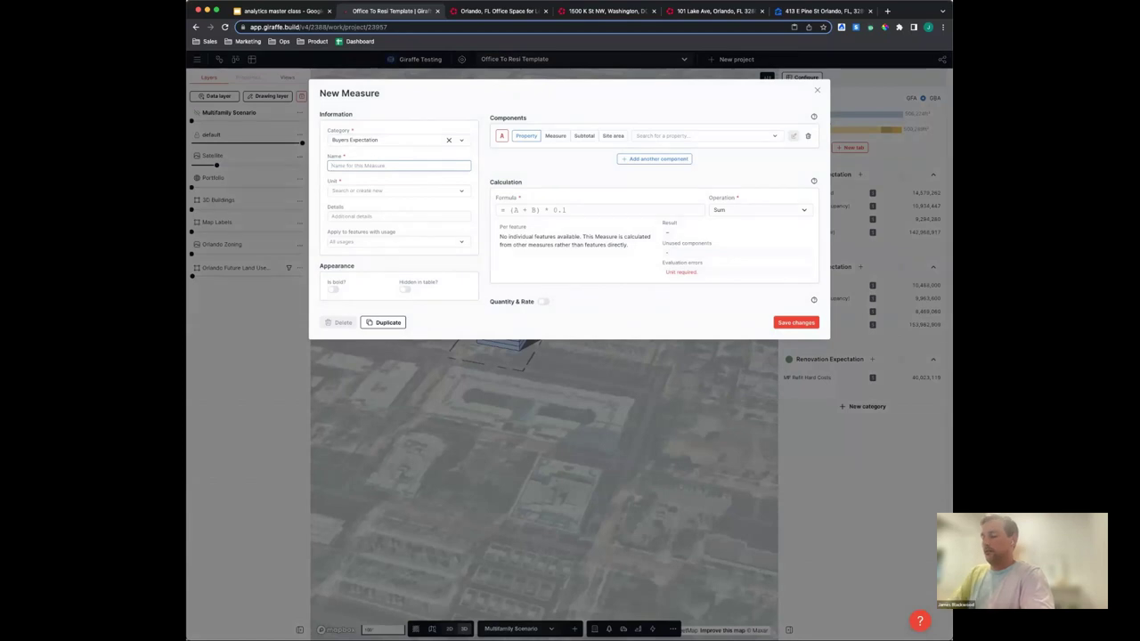
{"action": "type", "text": "Value to Buyer"}
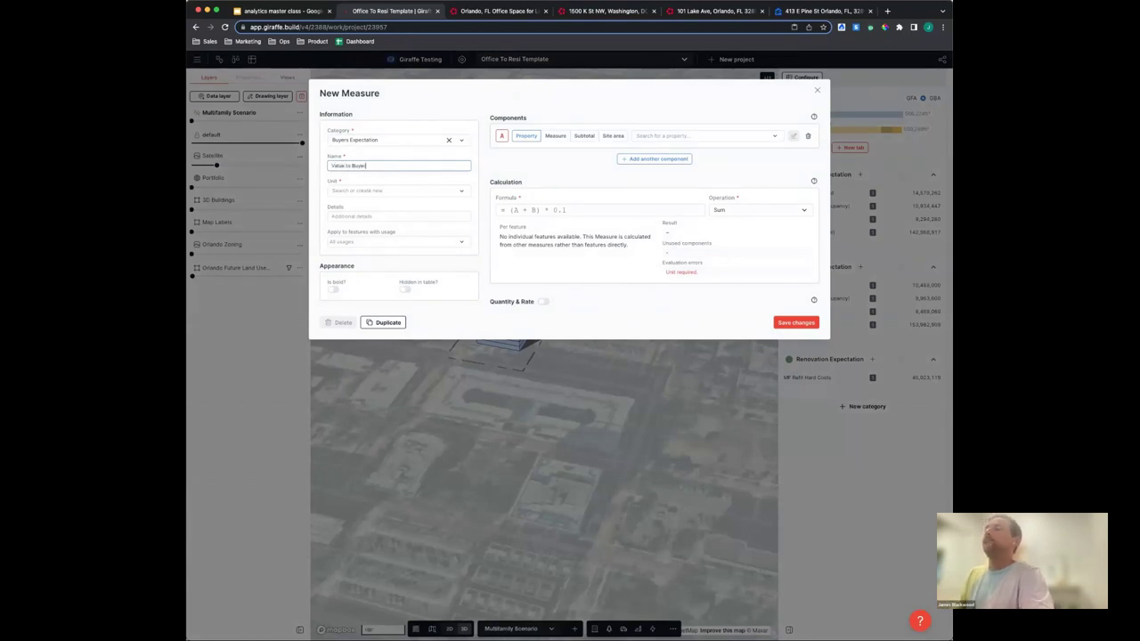
{"action": "left_click", "coordinate": [386, 191]}
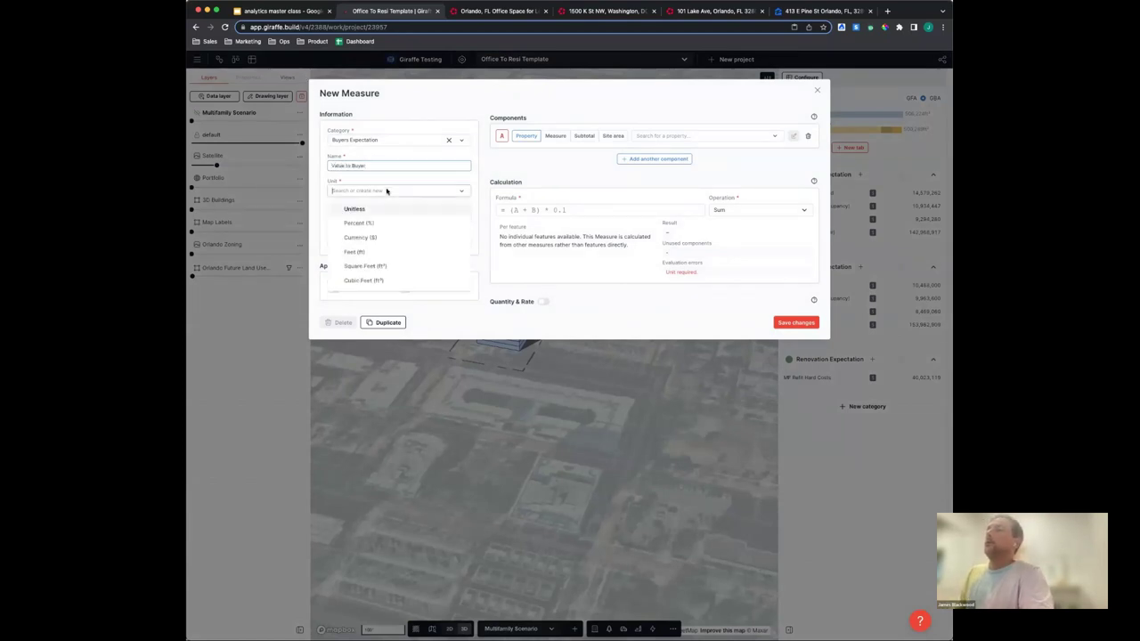
{"action": "left_click", "coordinate": [388, 249]}
Set component A of the Value to Buyer measure to the Sellers Valuation measure
{"action": "left_click", "coordinate": [555, 135]}
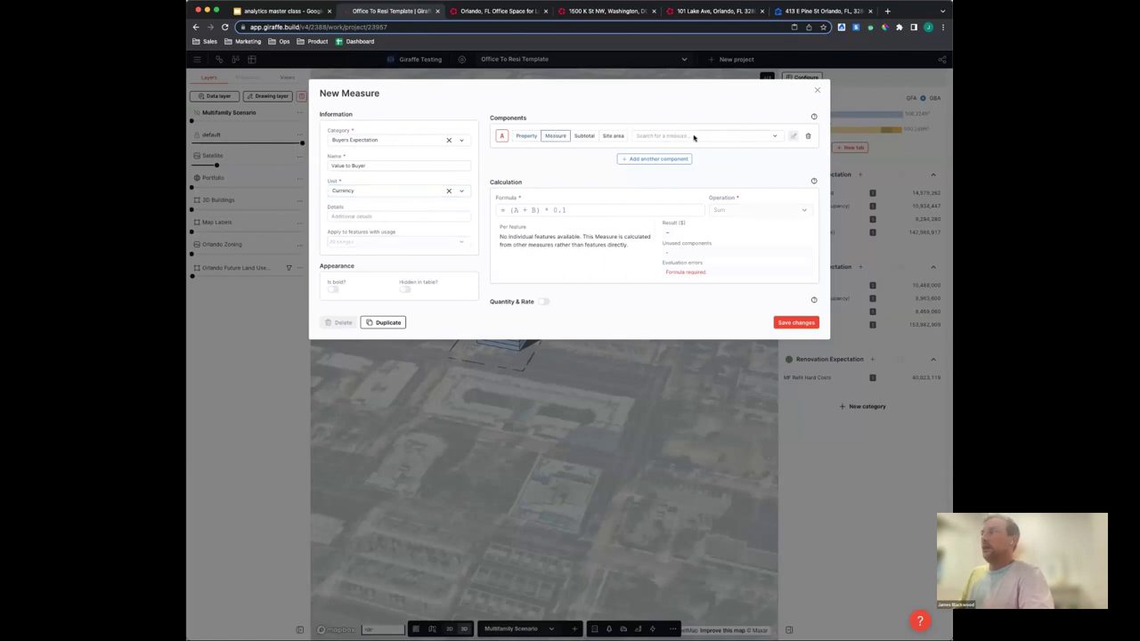
{"action": "left_click", "coordinate": [692, 136]}
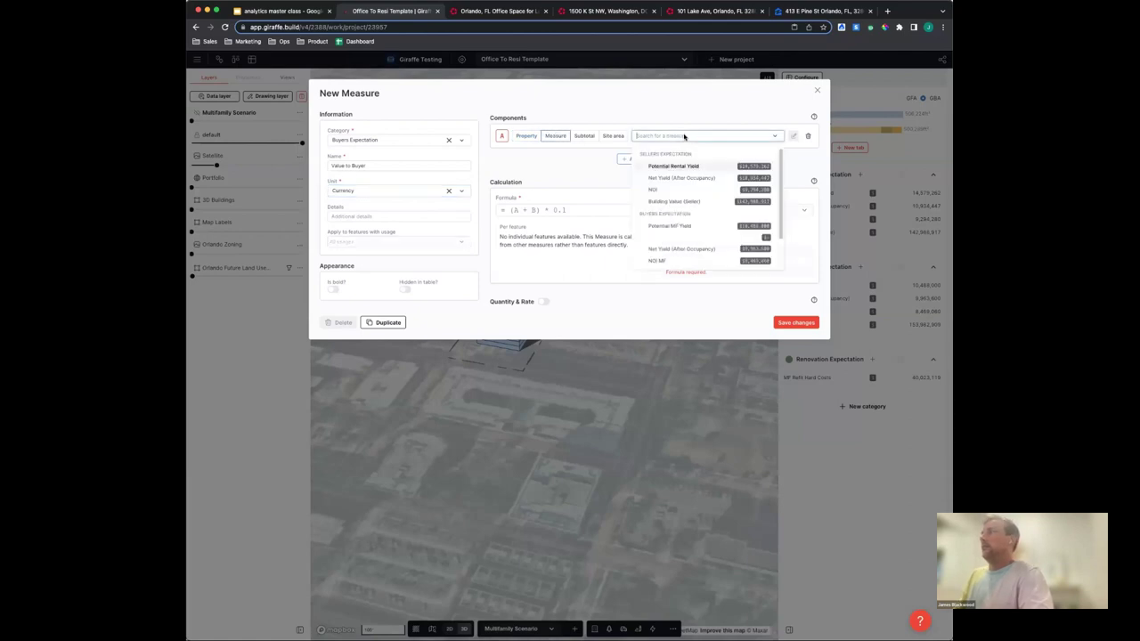
{"action": "scroll", "coordinate": [686, 232], "scroll_direction": "down", "scroll_amount": 3}
{"action": "left_click", "coordinate": [695, 236]}
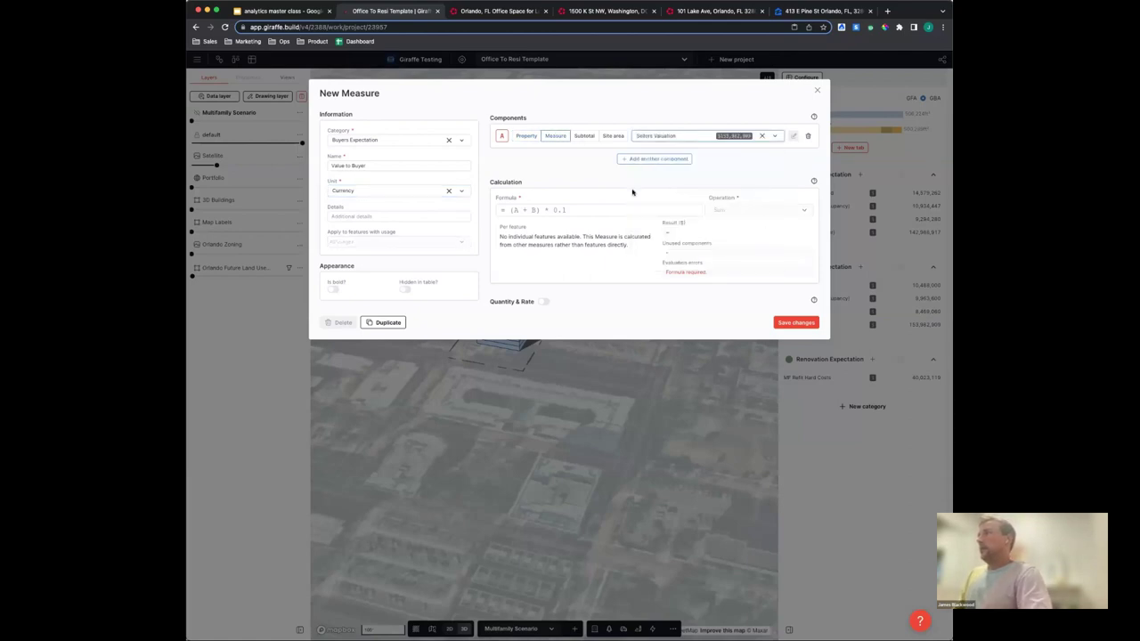
Enter the formula A-A*0.05-B for the Value to Buyer measure
{"action": "left_click", "coordinate": [599, 209]}
{"action": "type", "text": "A"}
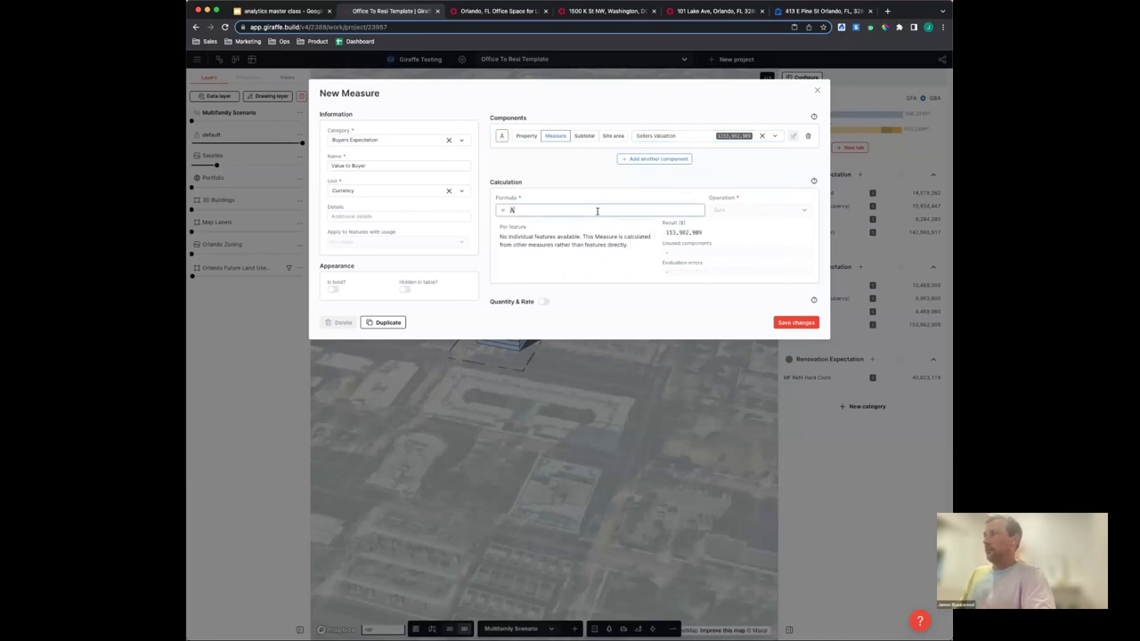
{"action": "type", "text": "-"}
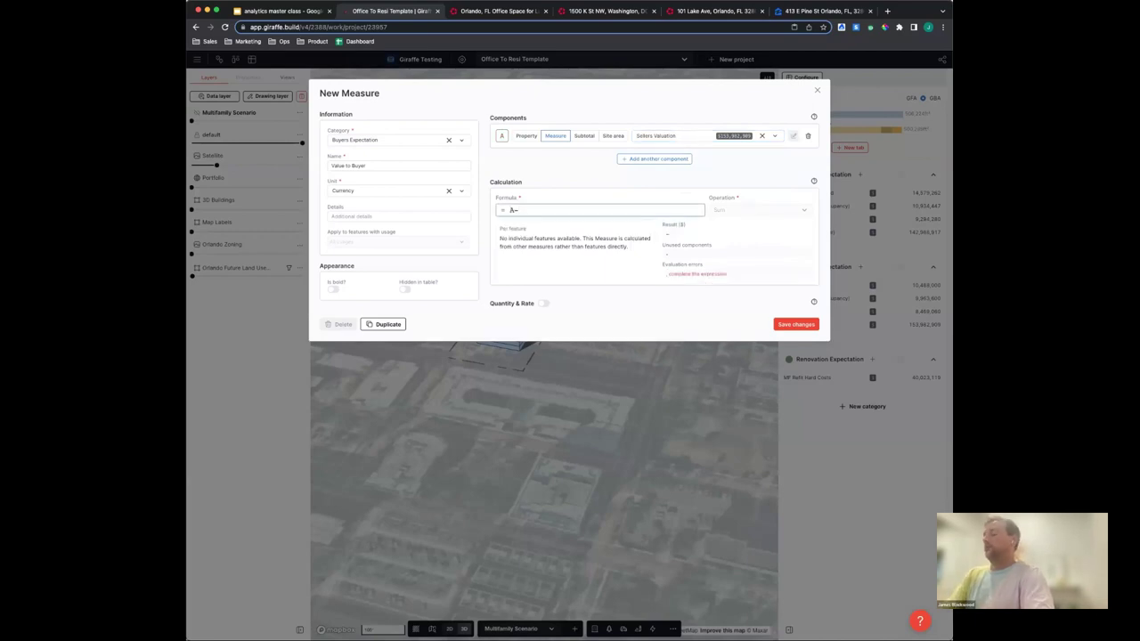
{"action": "type", "text": "A"}
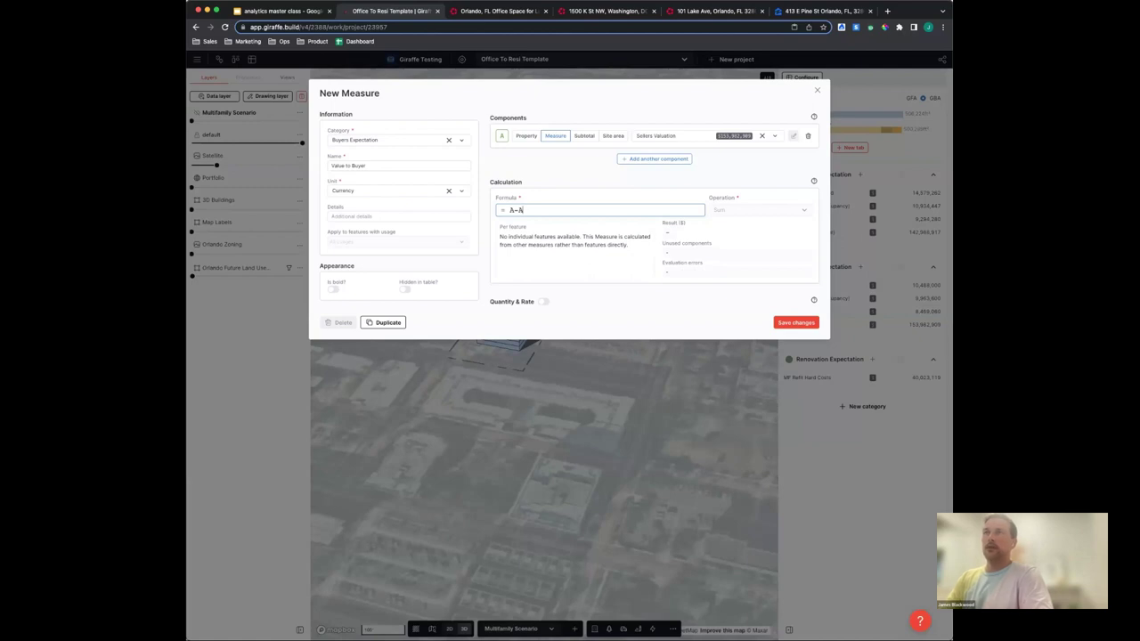
{"action": "type", "text": "*"}
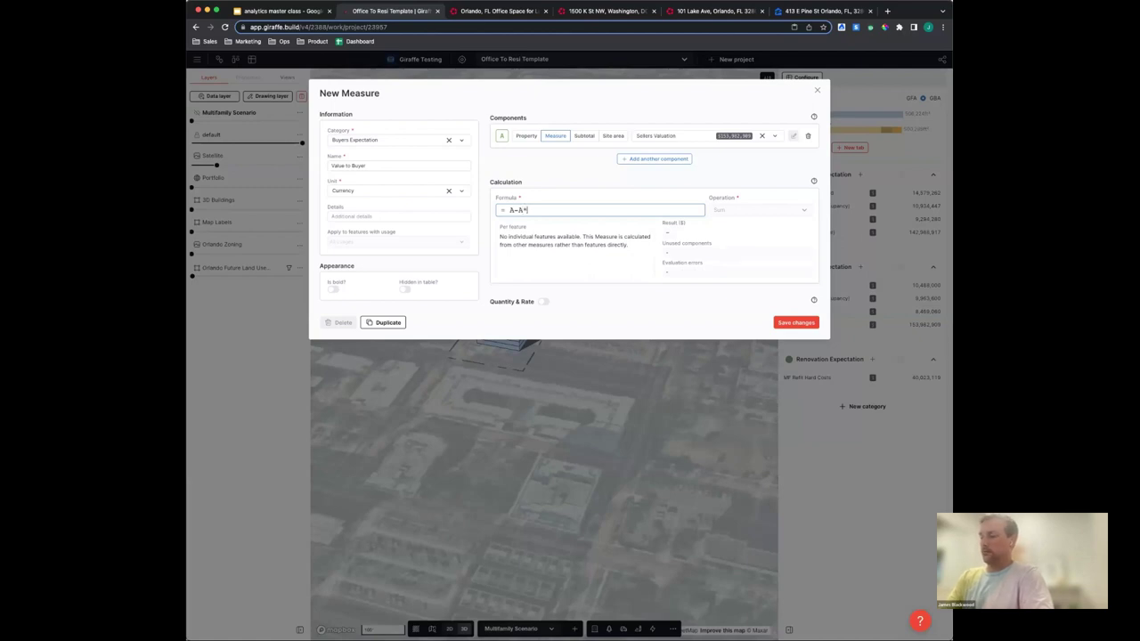
{"action": "type", "text": "0.05"}
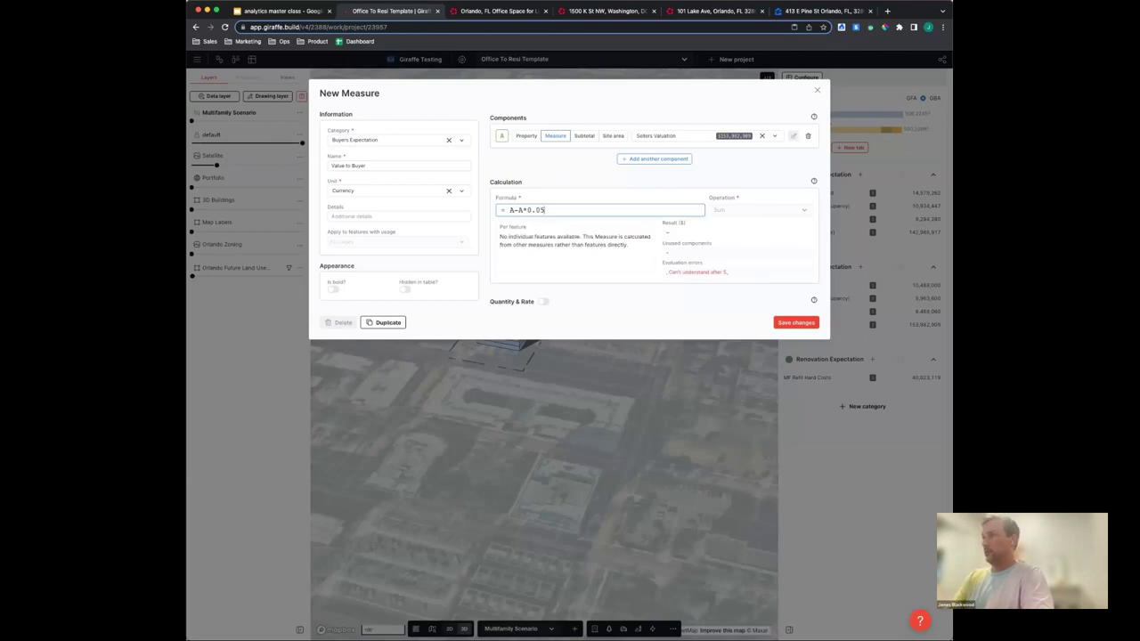
{"action": "type", "text": "-"}
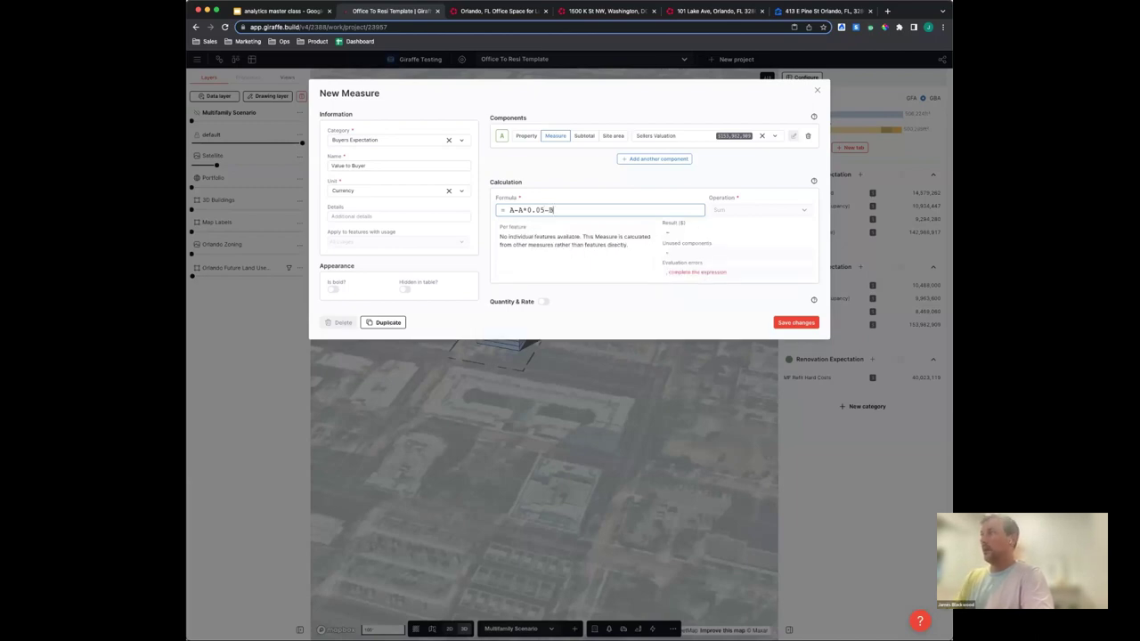
{"action": "type", "text": "B"}
Add component B using the subtotal Currency in Renovation Expectation and save the Value to Buyer measure
{"action": "left_click", "coordinate": [655, 159]}
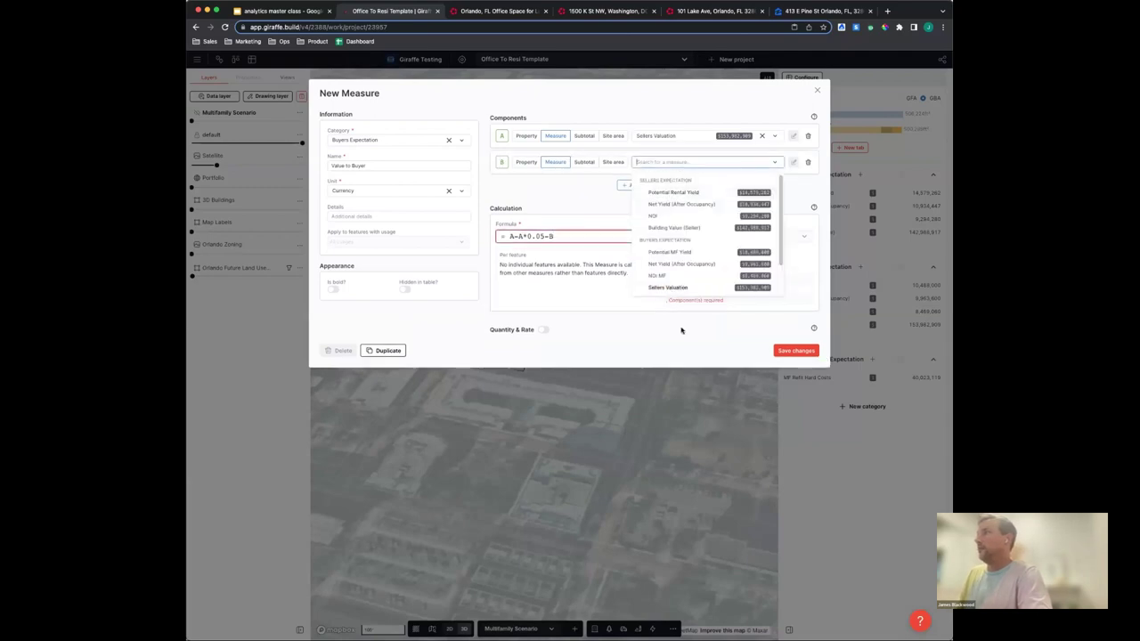
{"action": "scroll", "coordinate": [690, 272], "scroll_direction": "down", "scroll_amount": 2}
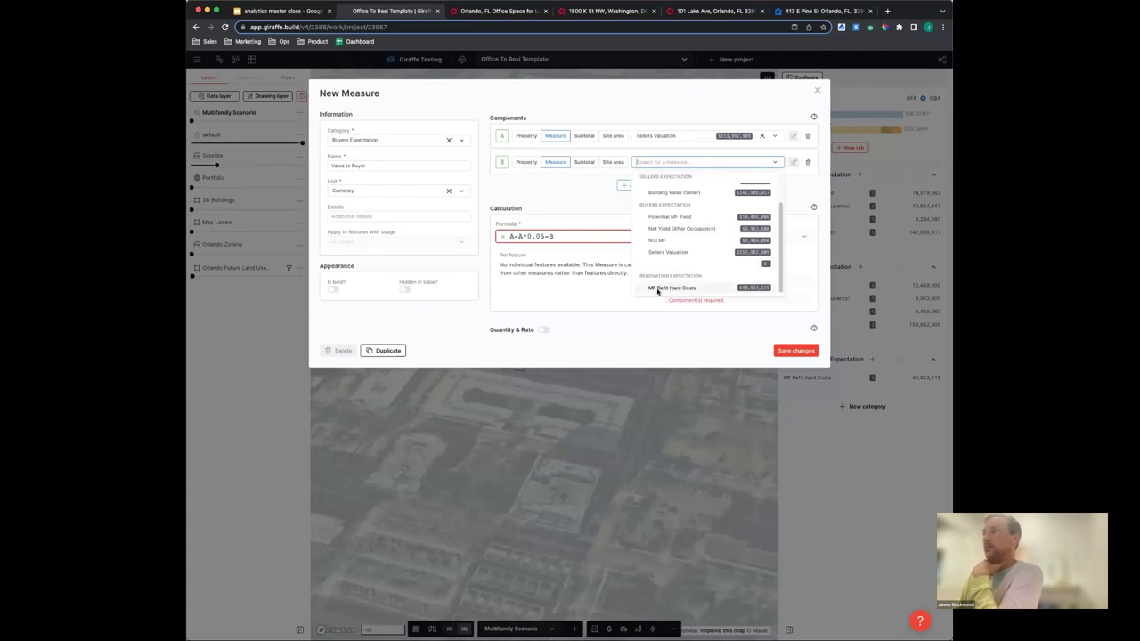
{"action": "left_click", "coordinate": [593, 212]}
{"action": "left_click", "coordinate": [582, 163]}
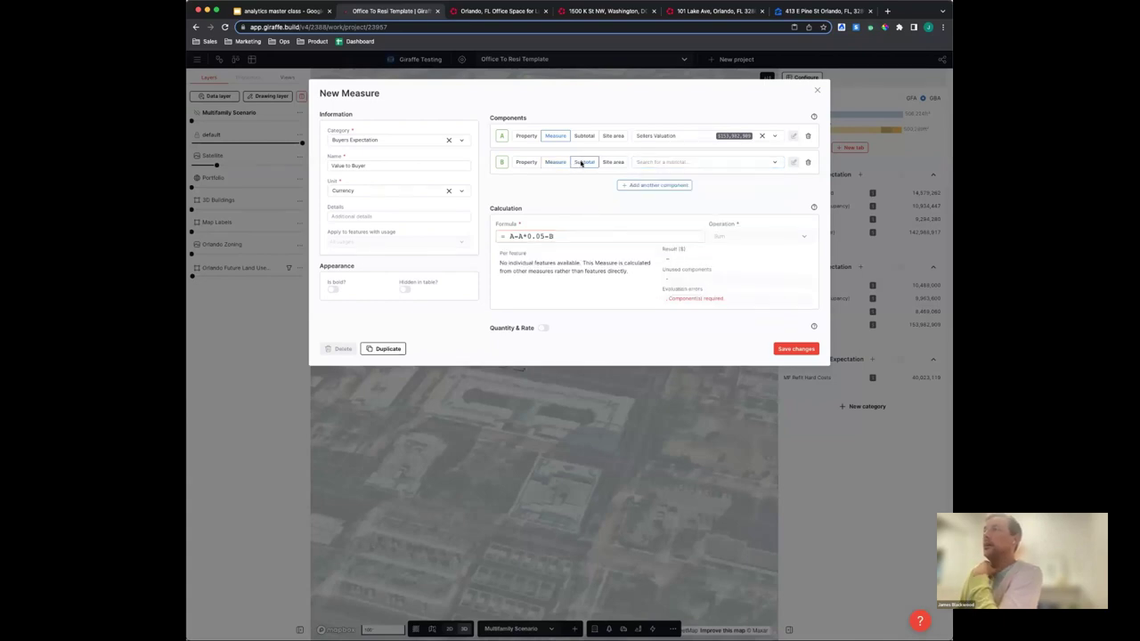
{"action": "left_click", "coordinate": [637, 162]}
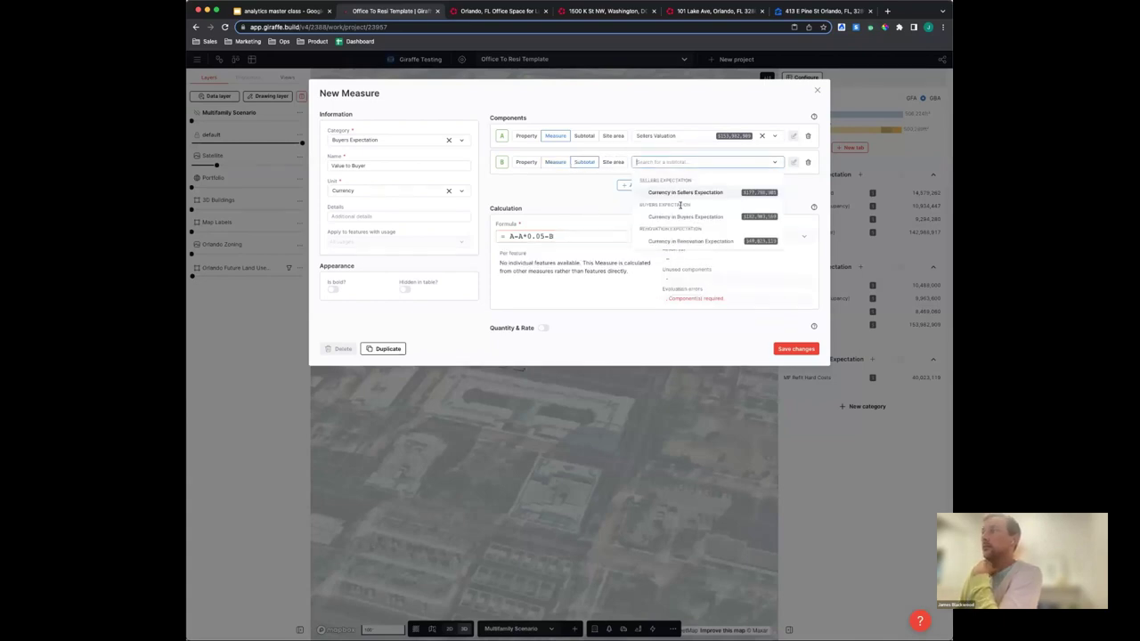
{"action": "left_click", "coordinate": [671, 240]}
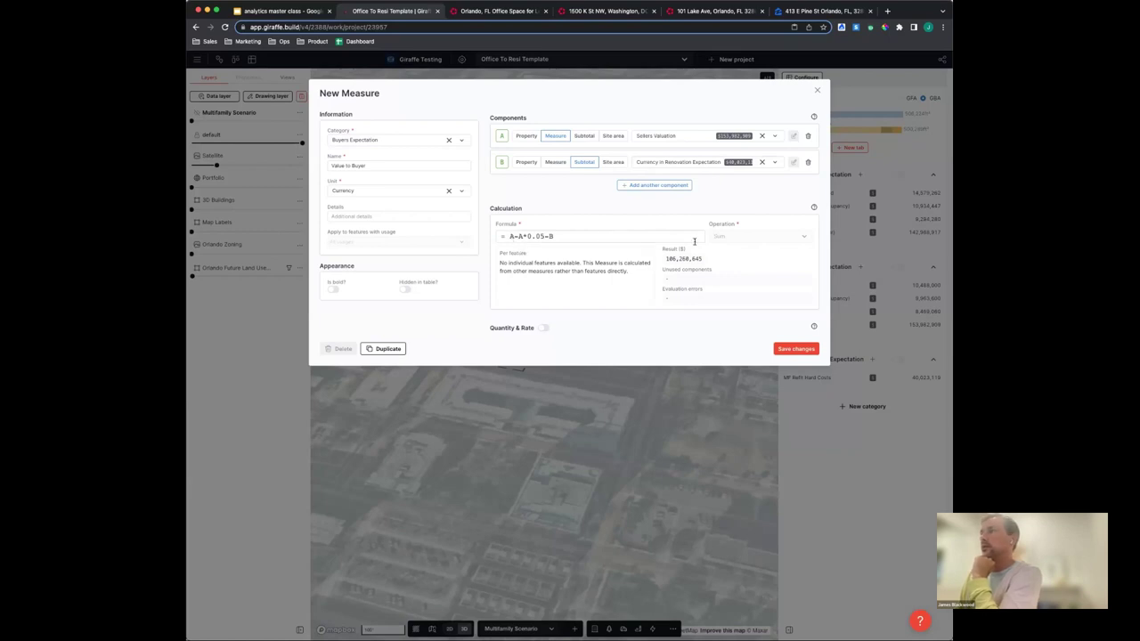
{"action": "mouse_move", "coordinate": [667, 263]}
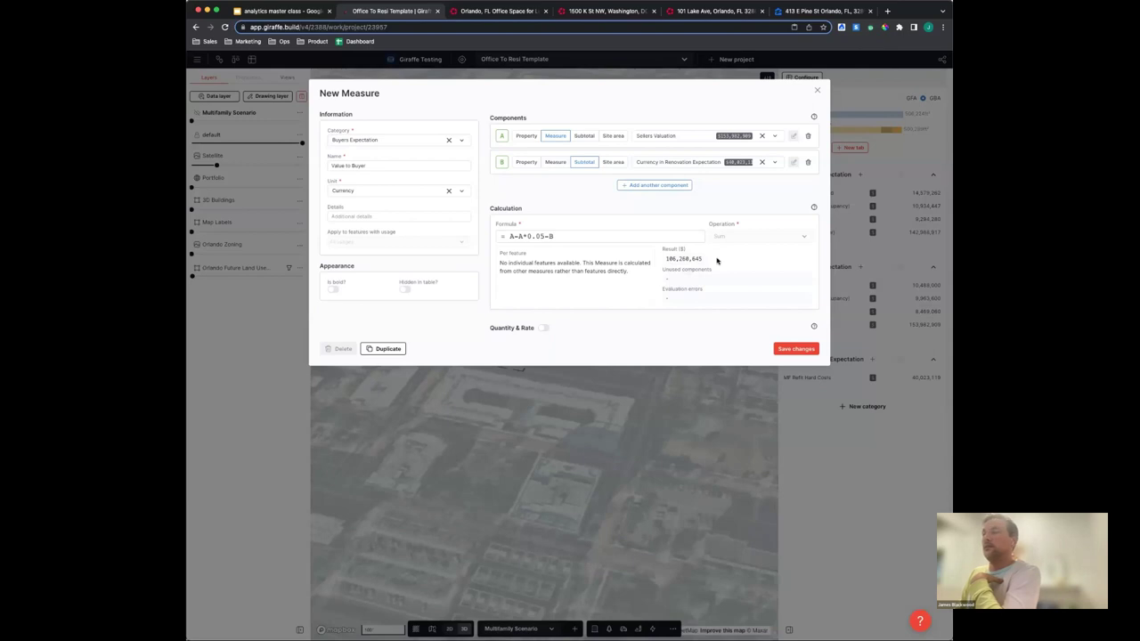
{"action": "mouse_move", "coordinate": [706, 258]}
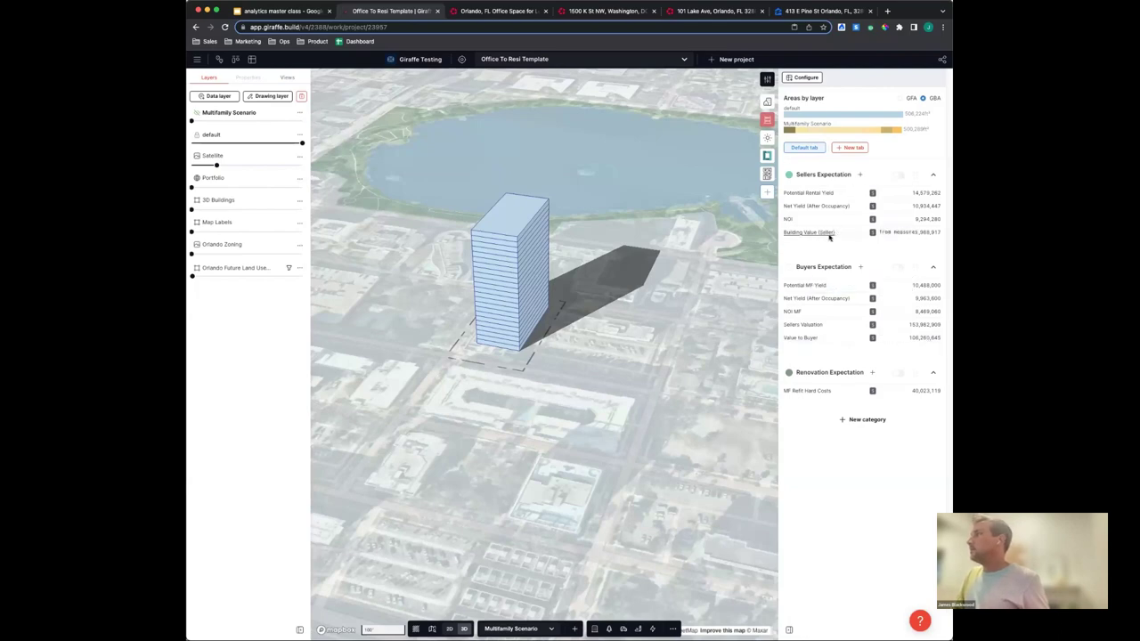
Create a category labelled Lets Make a Deal and start a measure named Spread in it
{"action": "left_click", "coordinate": [864, 419]}
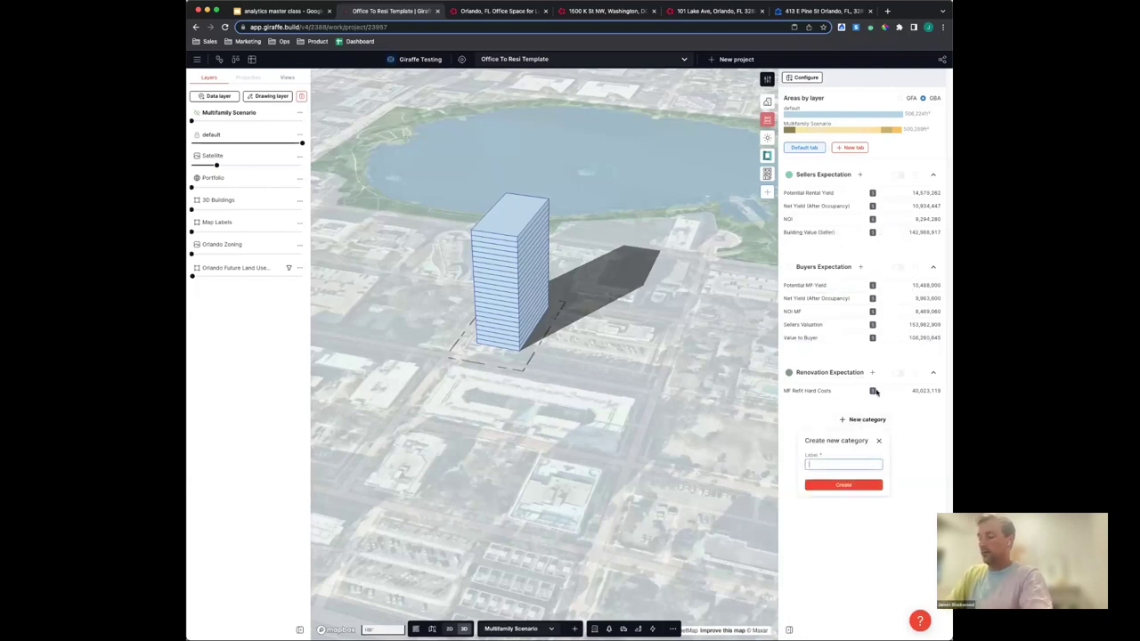
{"action": "type", "text": "Lets Make a Deal"}
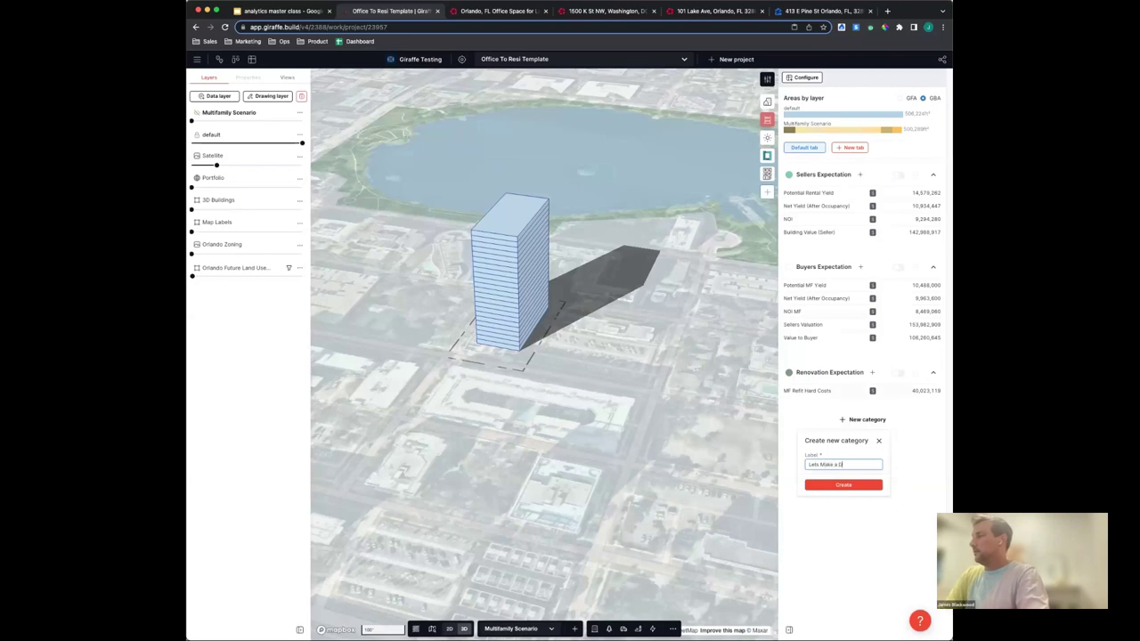
{"action": "left_click", "coordinate": [843, 485]}
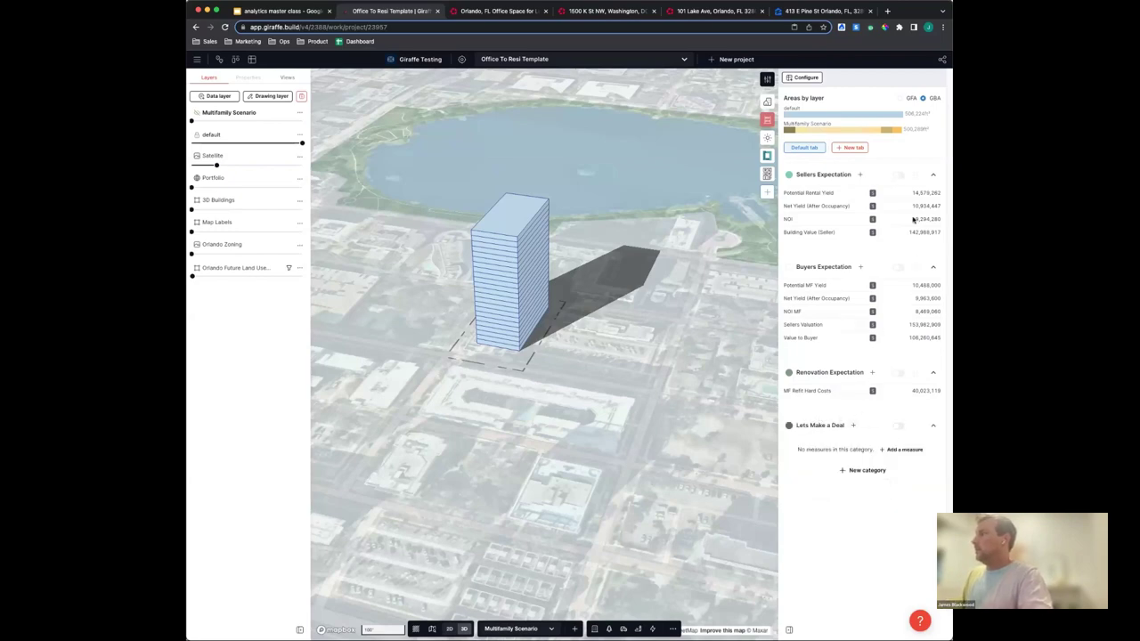
{"action": "left_click", "coordinate": [853, 426]}
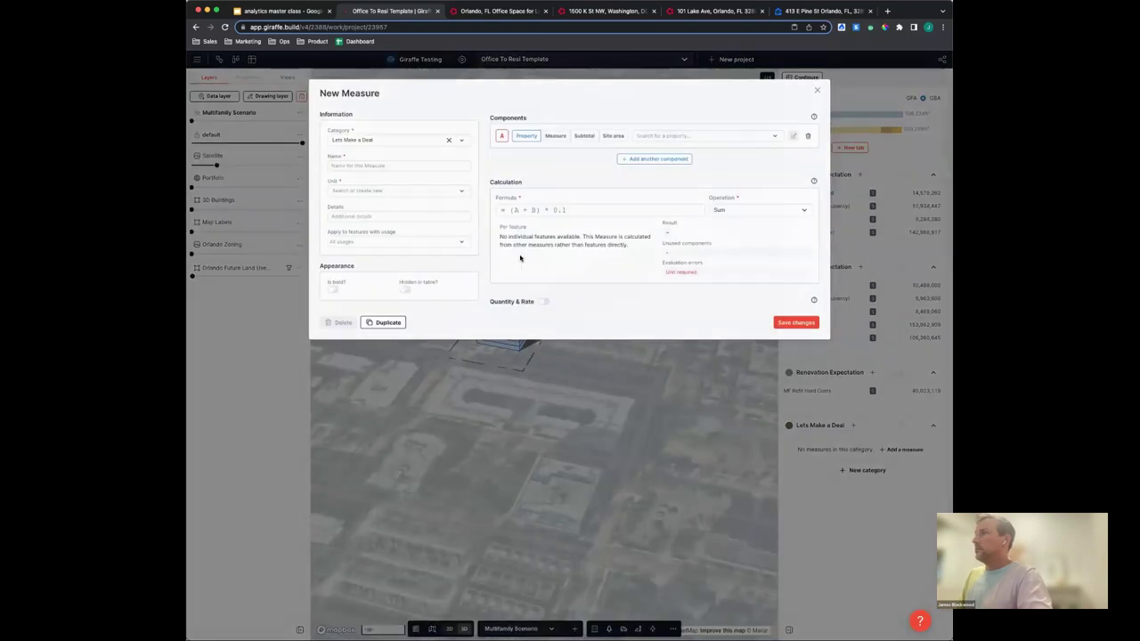
{"action": "left_click", "coordinate": [418, 165]}
{"action": "type", "text": "Bpread"}
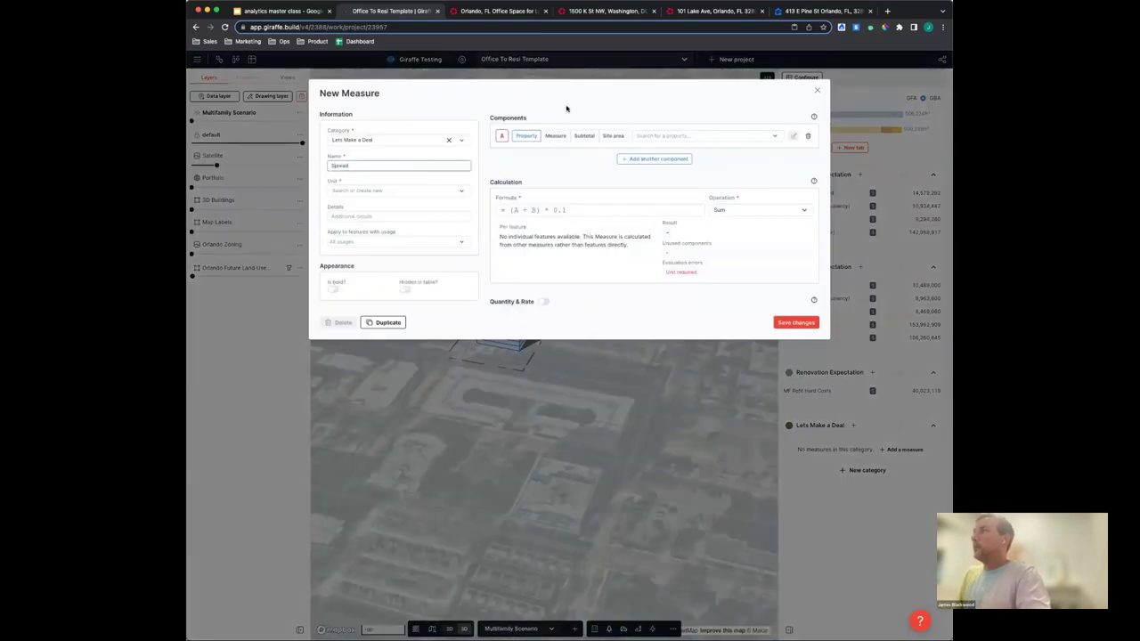
Set the Spread measure's components to the measures Building Value (Seller) as A and Value to Buyer as B
{"action": "left_click", "coordinate": [660, 139]}
{"action": "left_click", "coordinate": [679, 202]}
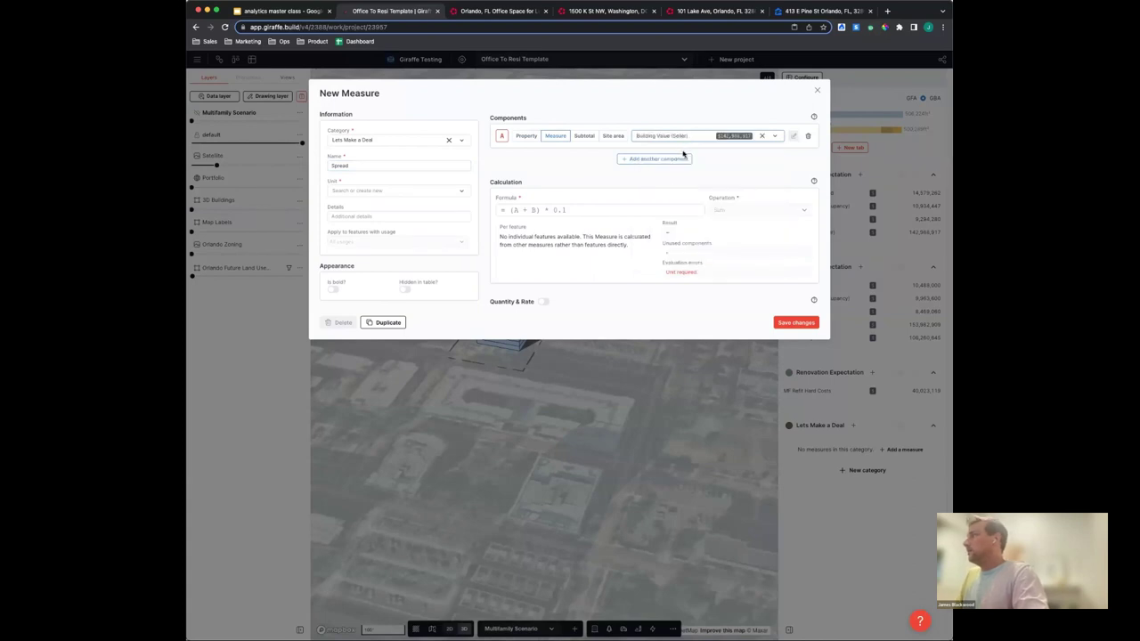
{"action": "left_click", "coordinate": [685, 159]}
{"action": "left_click", "coordinate": [692, 161]}
{"action": "scroll", "coordinate": [705, 257], "scroll_direction": "down", "scroll_amount": 3}
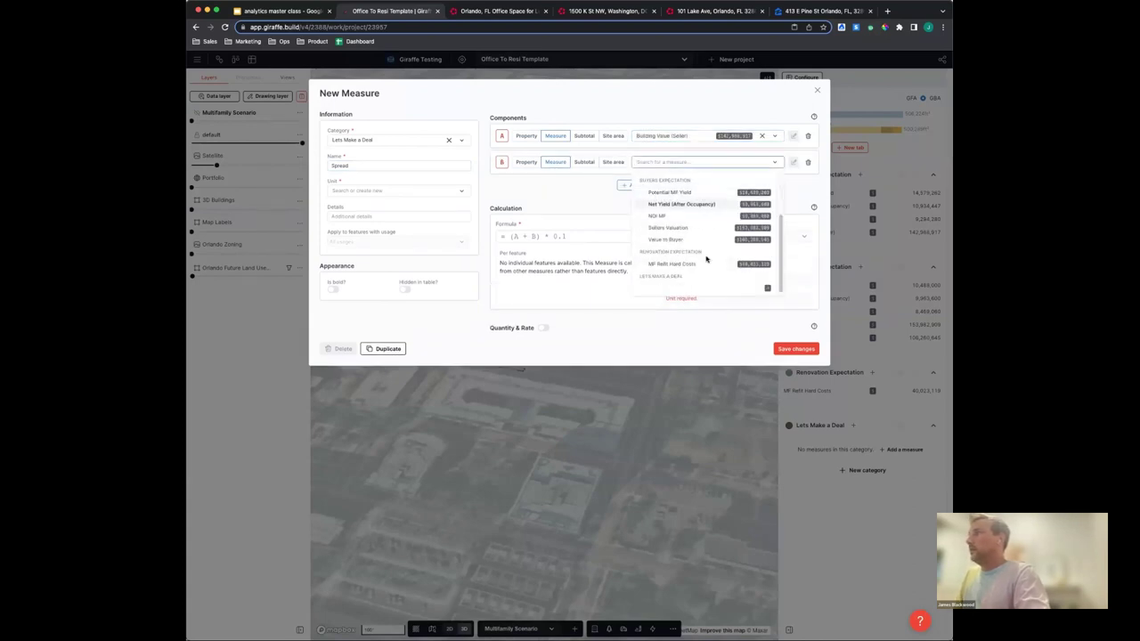
{"action": "left_click", "coordinate": [672, 240]}
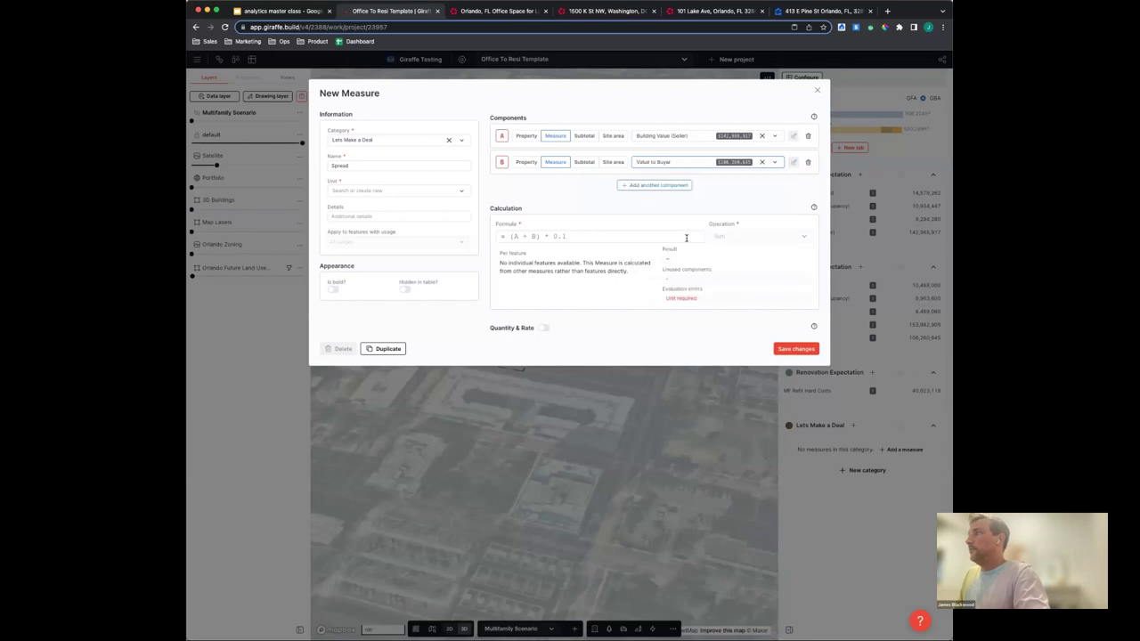
Give the Spread measure the formula A-B and the Currency unit, and save it
{"action": "left_click", "coordinate": [578, 234]}
{"action": "type", "text": "A-B"}
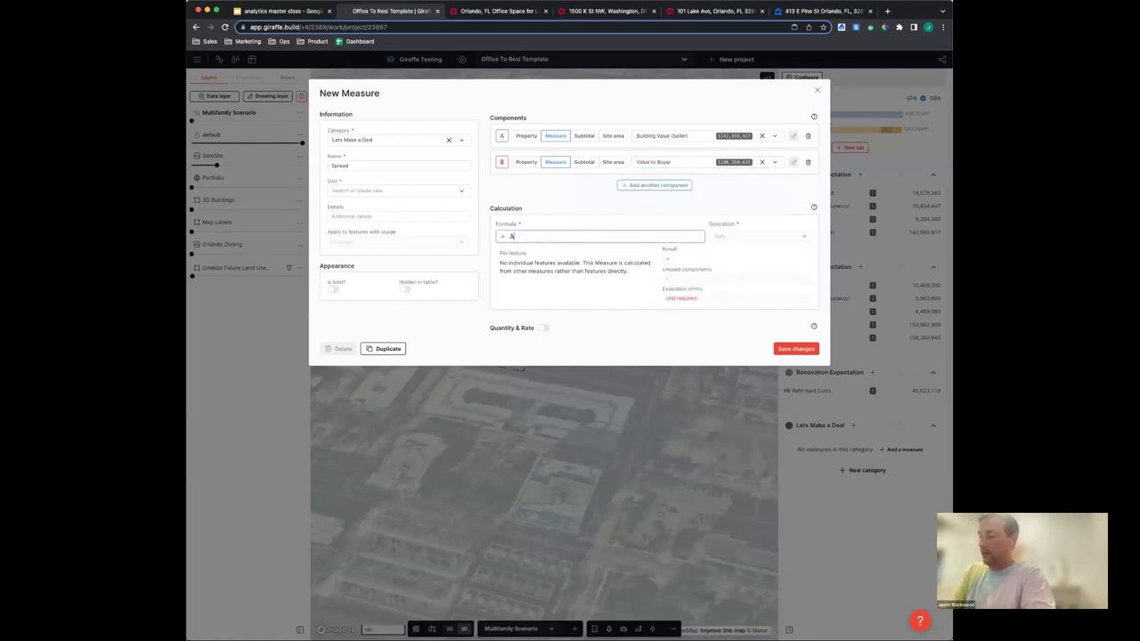
{"action": "left_click", "coordinate": [382, 192]}
{"action": "left_click", "coordinate": [382, 237]}
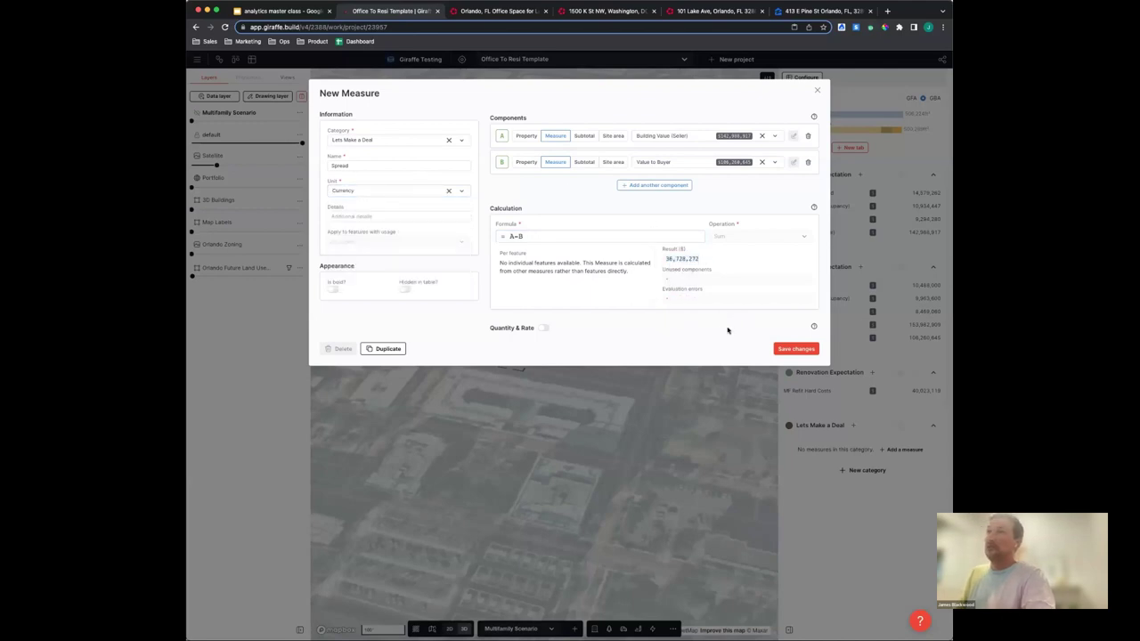
{"action": "left_click", "coordinate": [795, 349]}
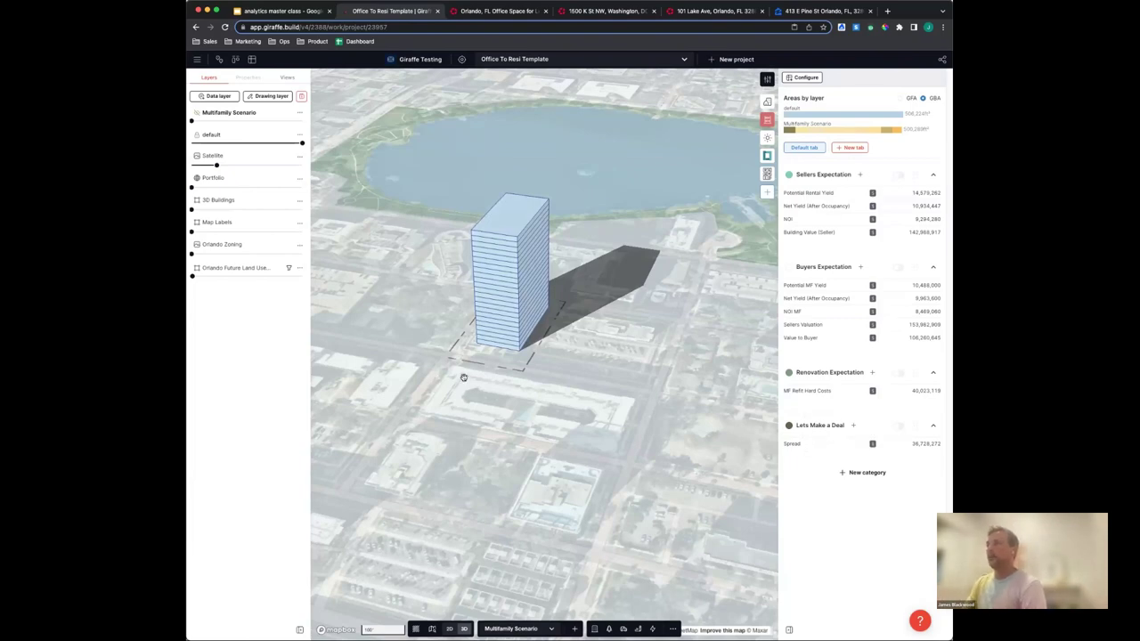
Set the seller's Net Yield (After Occupancy) formula to A*0.6 and save the measure
{"action": "right_click_drag", "start_coordinate": [464, 377], "coordinate": [482, 376]}
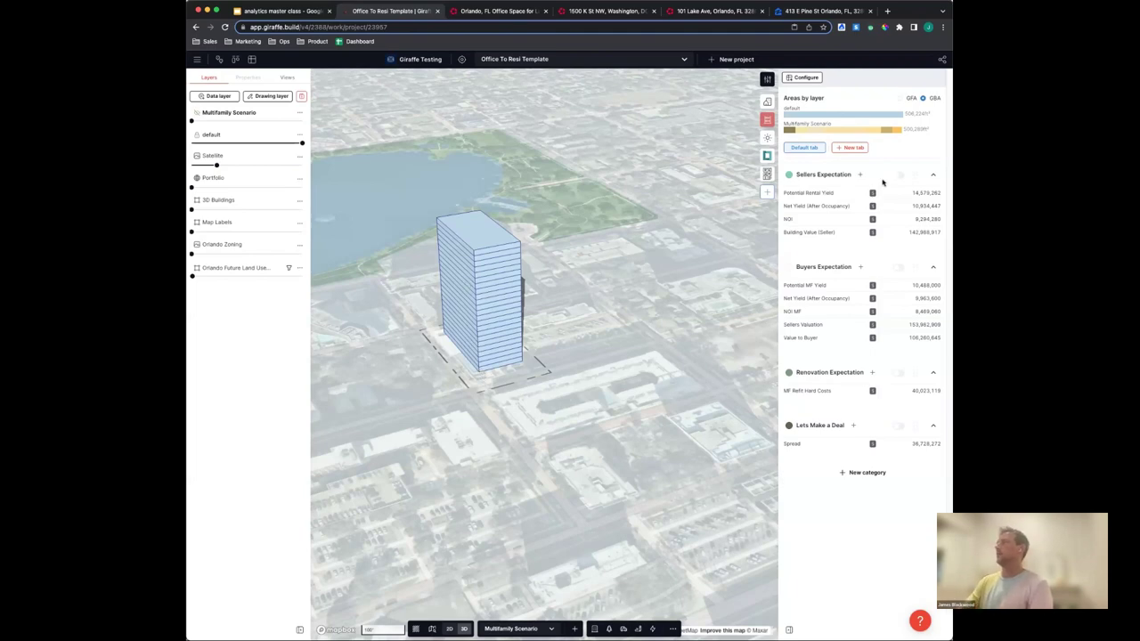
{"action": "left_click", "coordinate": [826, 208]}
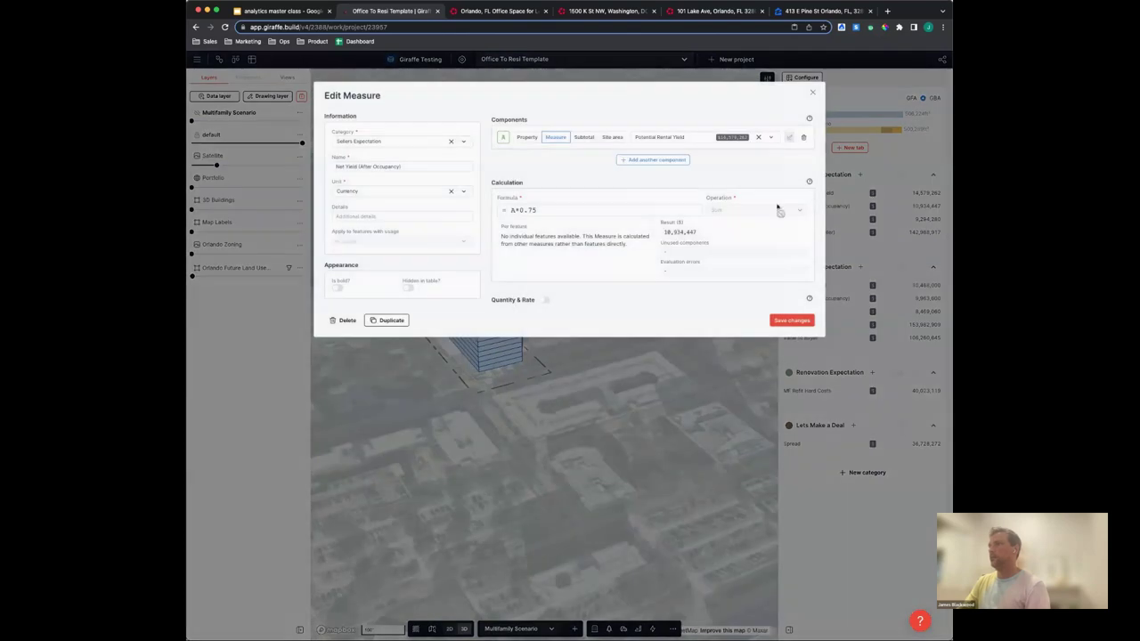
{"action": "double_click", "coordinate": [528, 209]}
{"action": "type", "text": "6"}
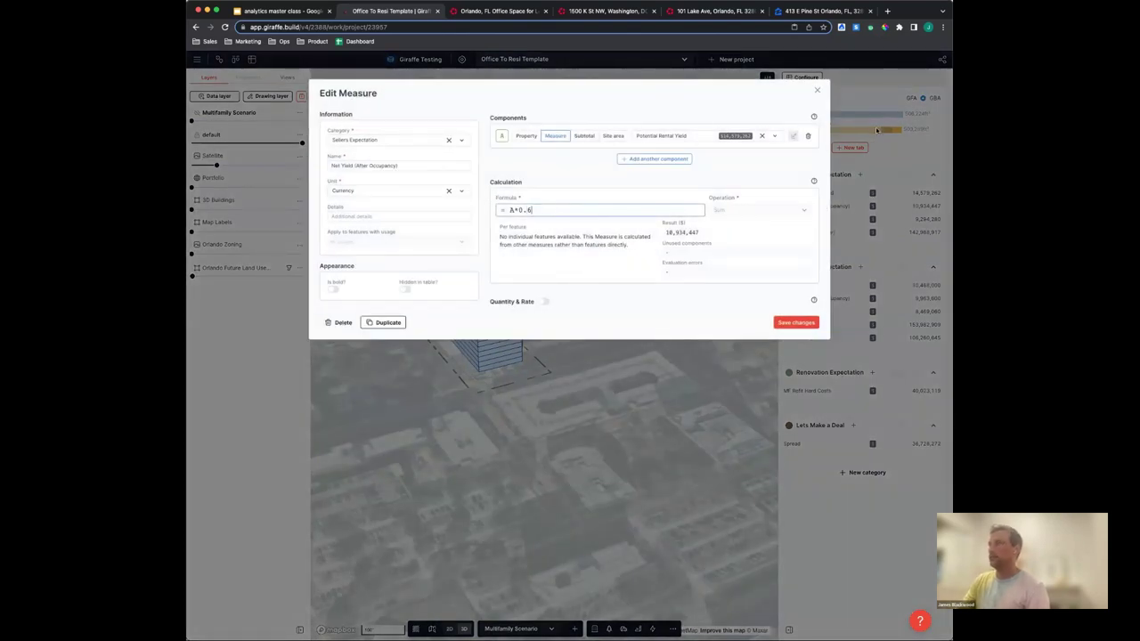
{"action": "left_click", "coordinate": [788, 322]}
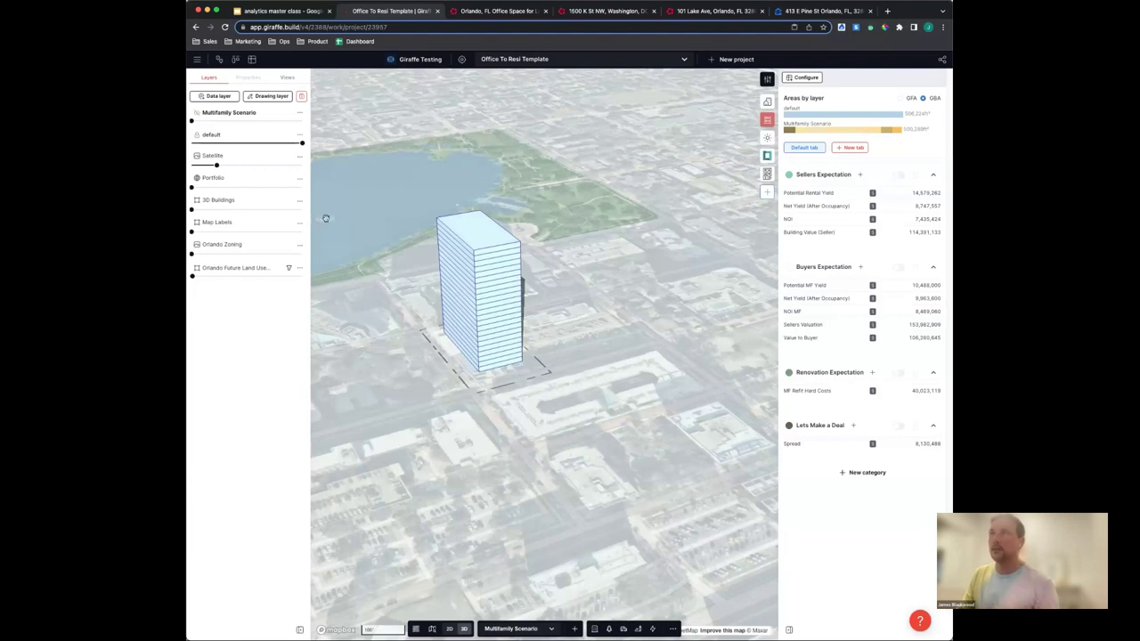
Show the Multifamily Scenario layer in place of the default layer and open the Studio Unit settings of one apartment wing
{"action": "left_click_drag", "start_coordinate": [252, 145], "coordinate": [330, 119]}
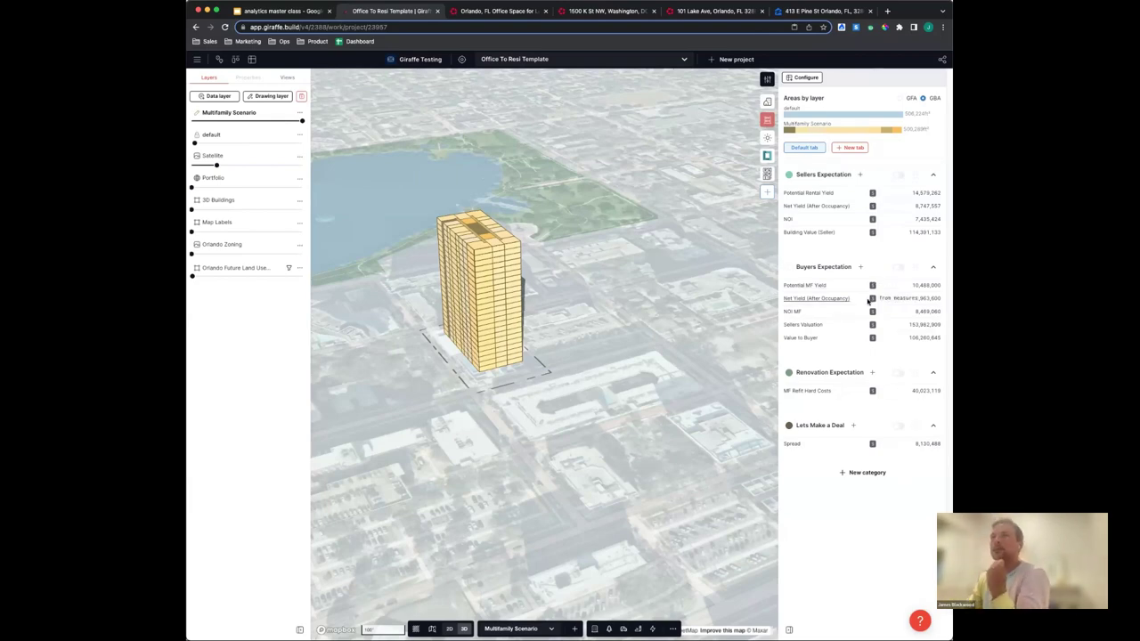
{"action": "scroll", "coordinate": [499, 423], "scroll_direction": "up", "scroll_amount": 3}
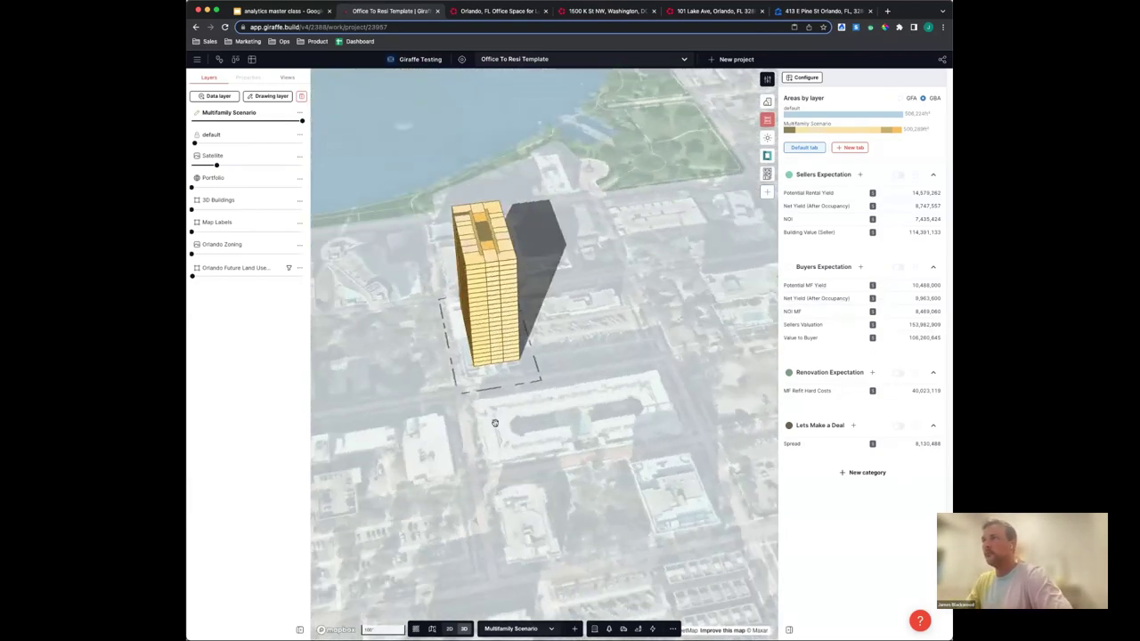
{"action": "right_click_drag", "start_coordinate": [585, 402], "coordinate": [611, 400]}
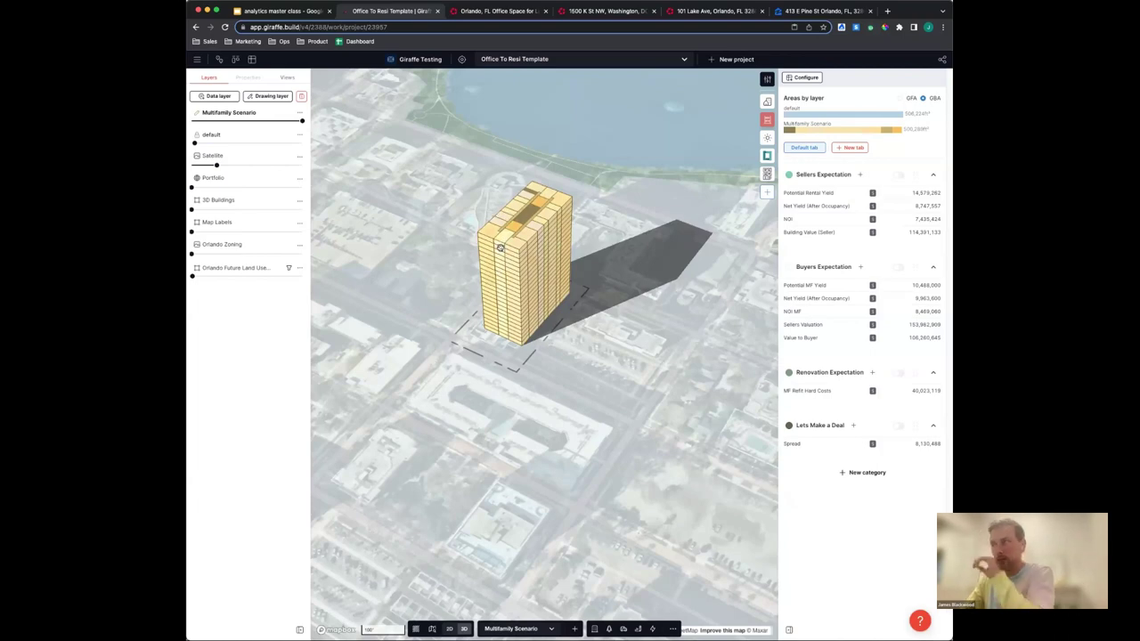
{"action": "left_click", "coordinate": [534, 299]}
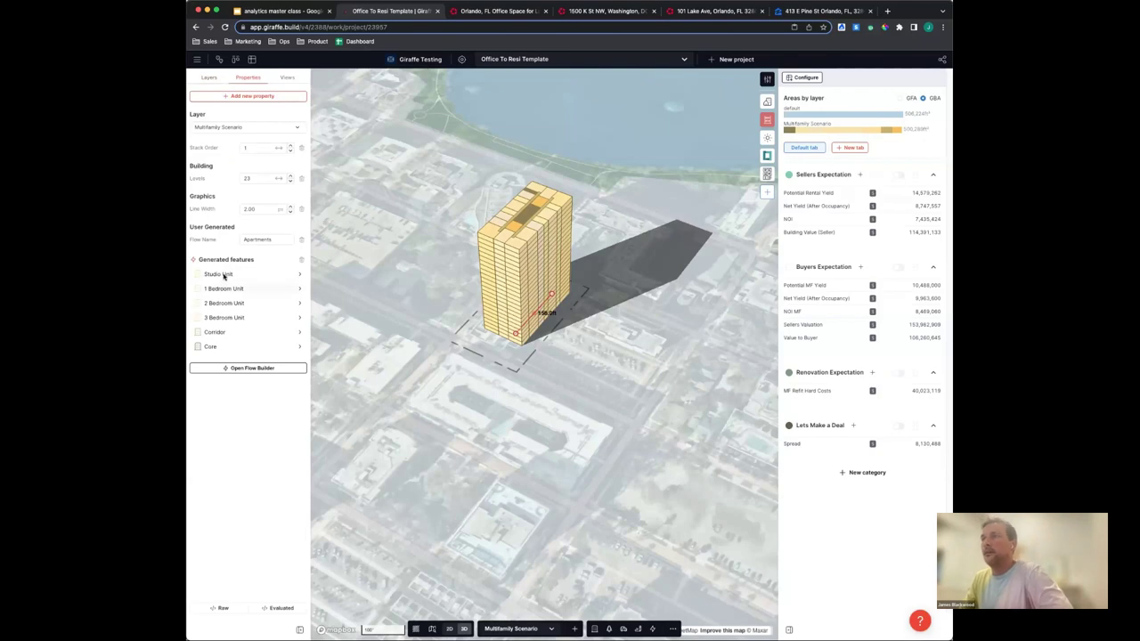
{"action": "left_click", "coordinate": [234, 274]}
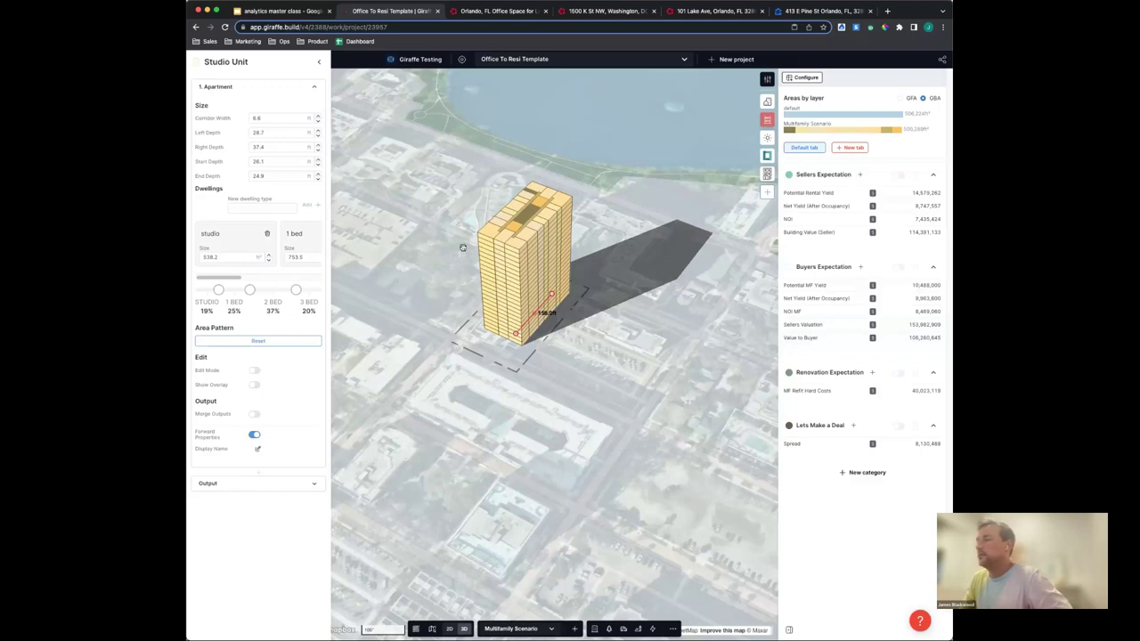
Set this apartment wing's unit mix to 21% studio, 50% 1 bed and 30% 2 bed, leaving no 3 bed units
{"action": "left_click_drag", "start_coordinate": [296, 290], "coordinate": [310, 289]}
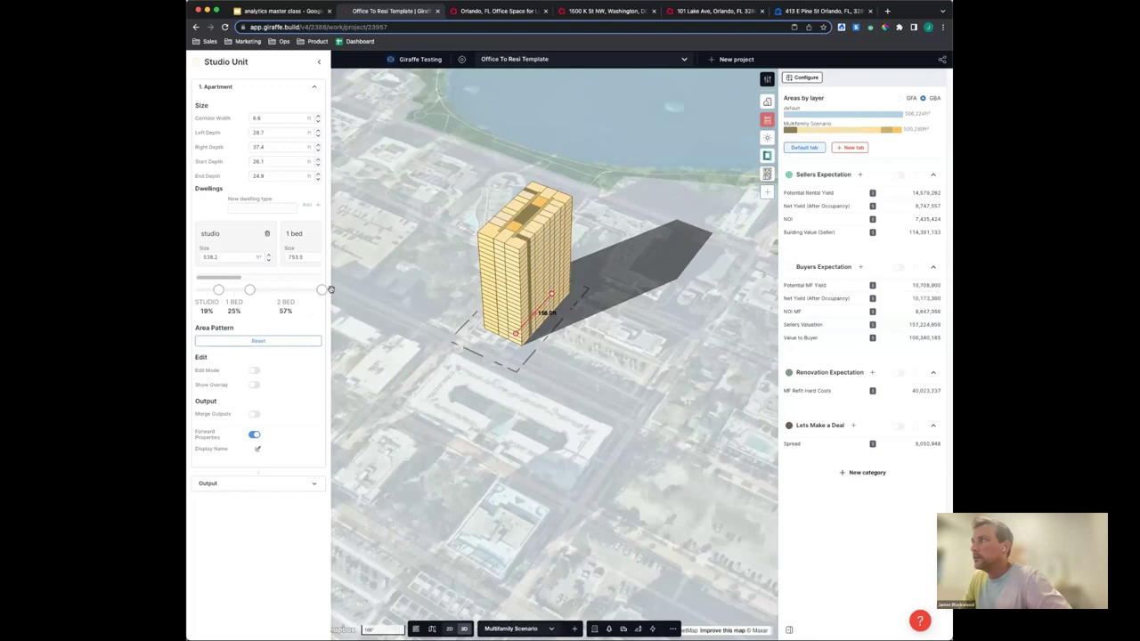
{"action": "left_click_drag", "start_coordinate": [250, 290], "coordinate": [285, 290]}
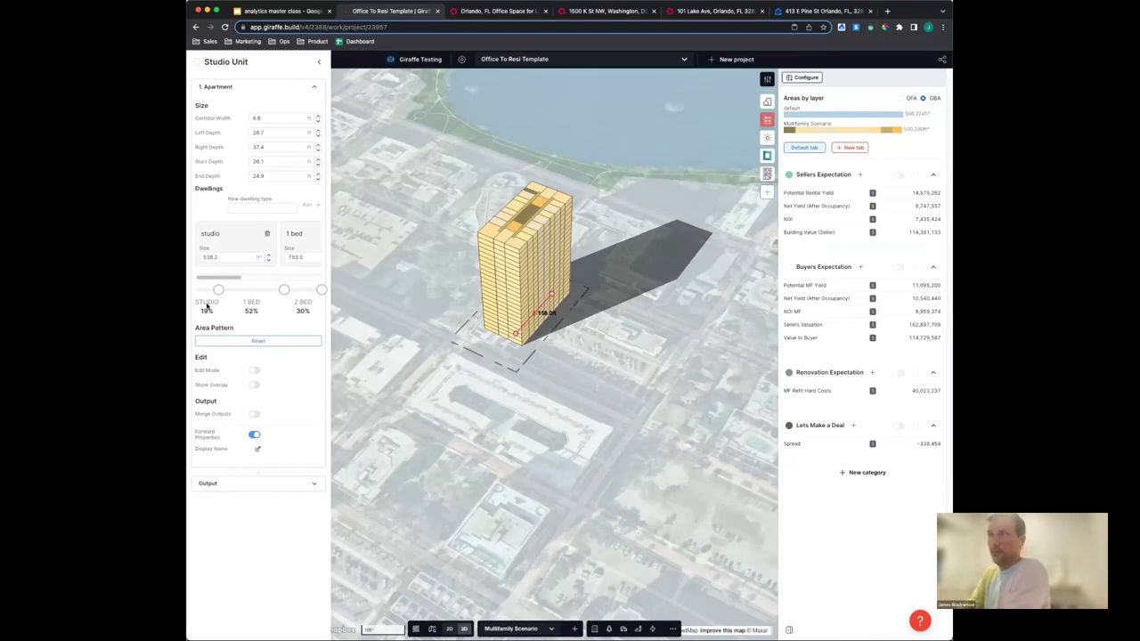
{"action": "left_click_drag", "start_coordinate": [218, 289], "coordinate": [241, 290]}
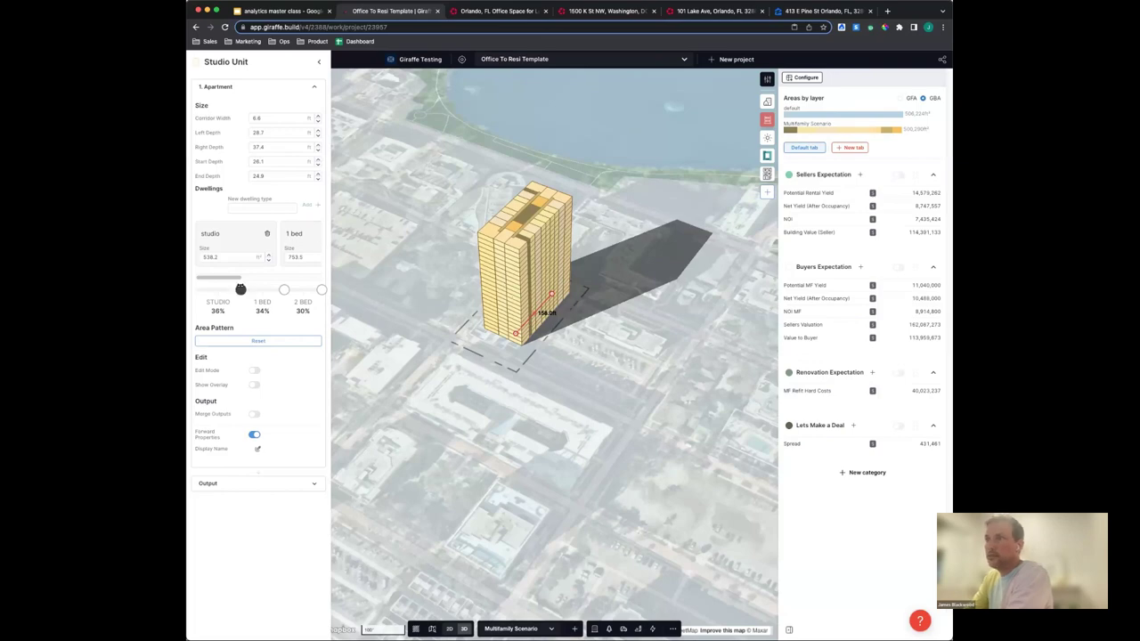
{"action": "left_click_drag", "start_coordinate": [241, 290], "coordinate": [221, 290]}
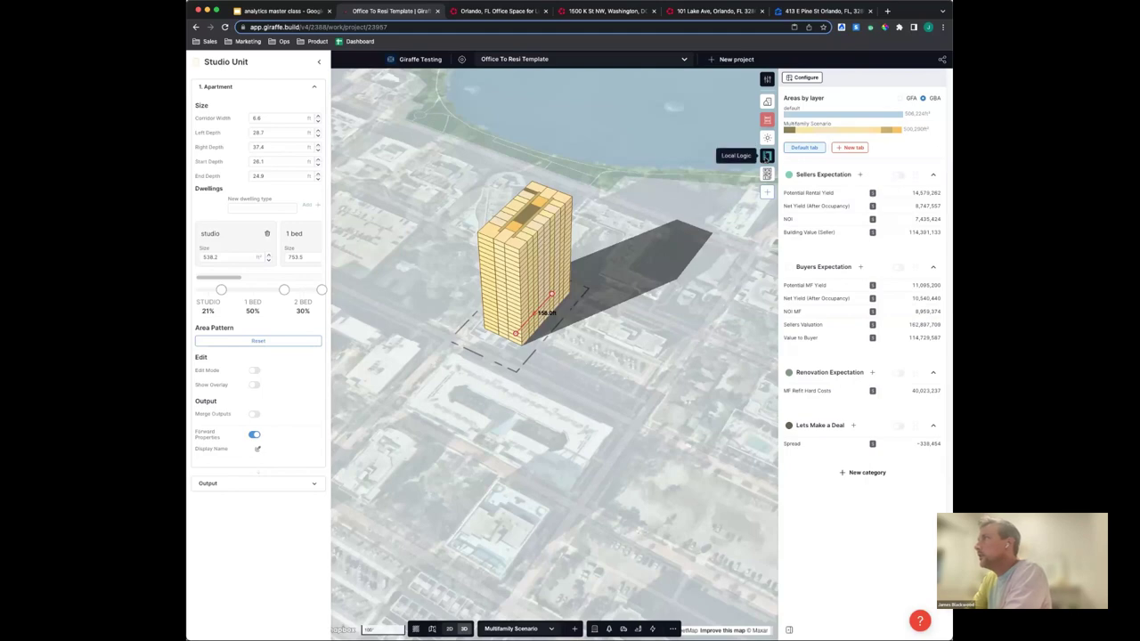
Review the Local Logic demographics around the site, including owners versus renters and population age, and return to the analytics
{"action": "left_click", "coordinate": [767, 156]}
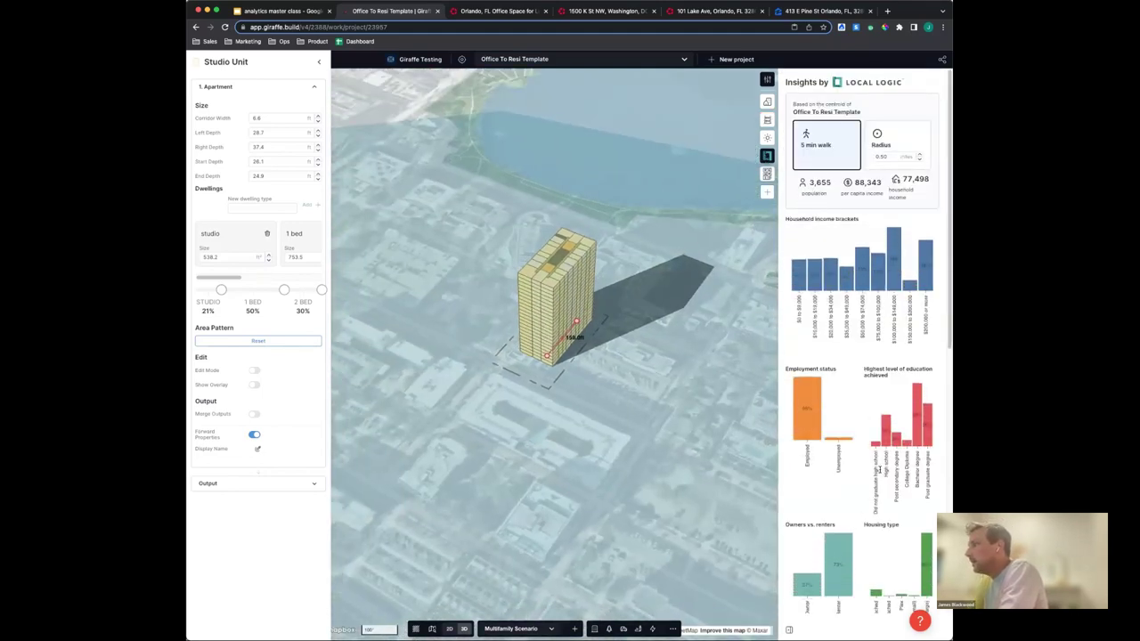
{"action": "left_click_drag", "start_coordinate": [950, 309], "coordinate": [951, 440]}
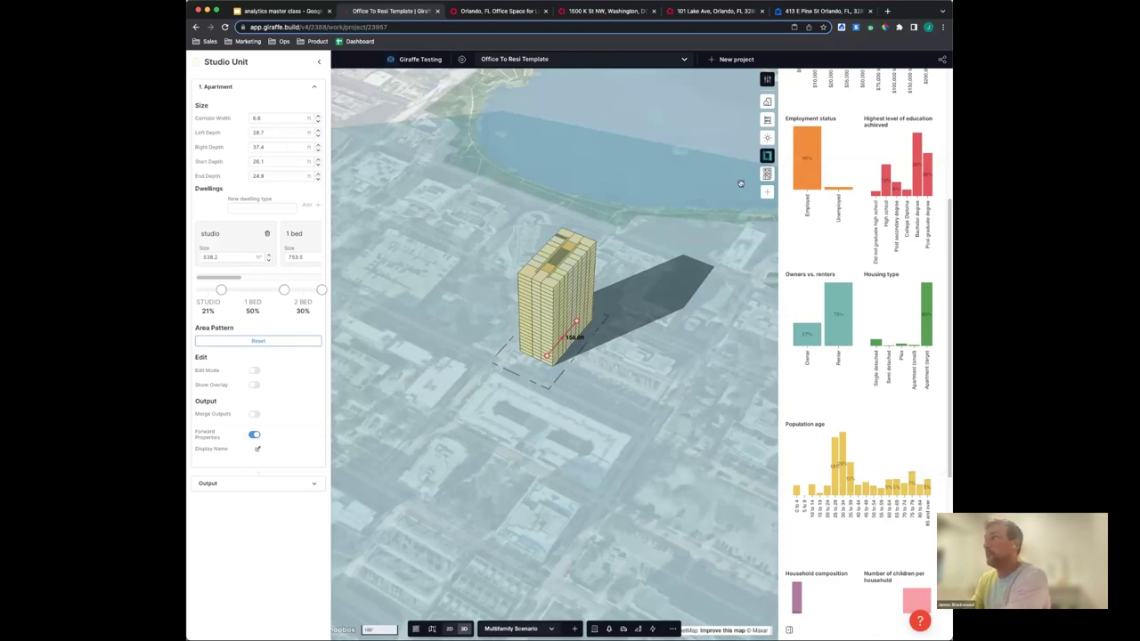
{"action": "left_click", "coordinate": [765, 105]}
{"action": "left_click", "coordinate": [770, 121]}
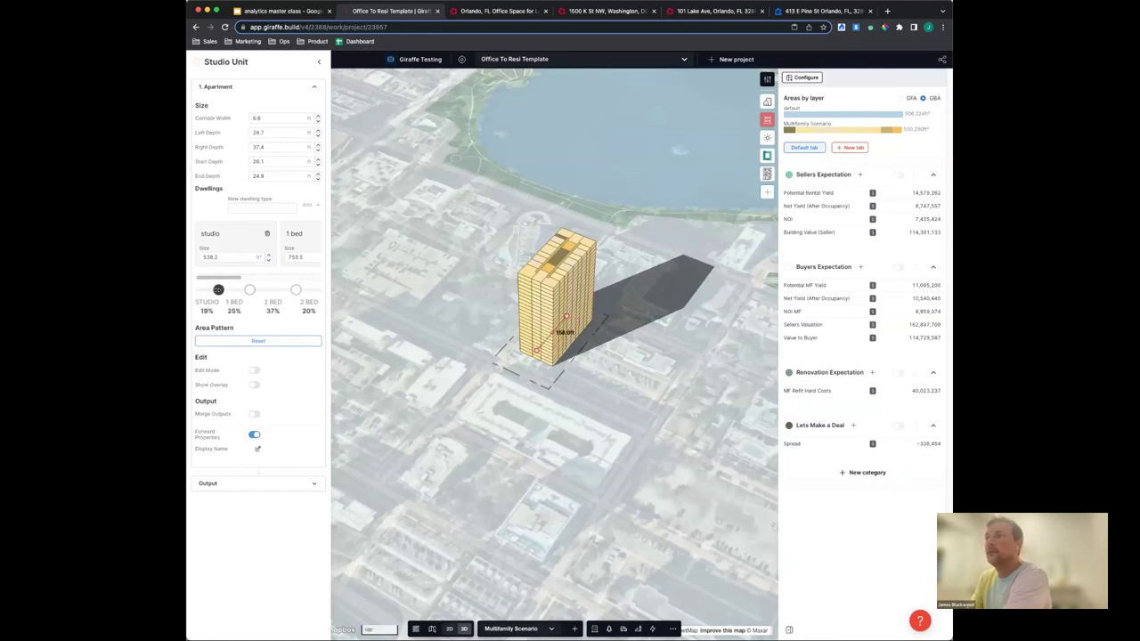
Set the tower's other apartment wing to 20% studio, 50% 1 bed and 30% 2 bed, leaving no 3 bed units
{"action": "left_click_drag", "start_coordinate": [218, 290], "coordinate": [220, 290]}
{"action": "left_click_drag", "start_coordinate": [296, 289], "coordinate": [389, 291]}
{"action": "left_click_drag", "start_coordinate": [250, 289], "coordinate": [283, 290]}
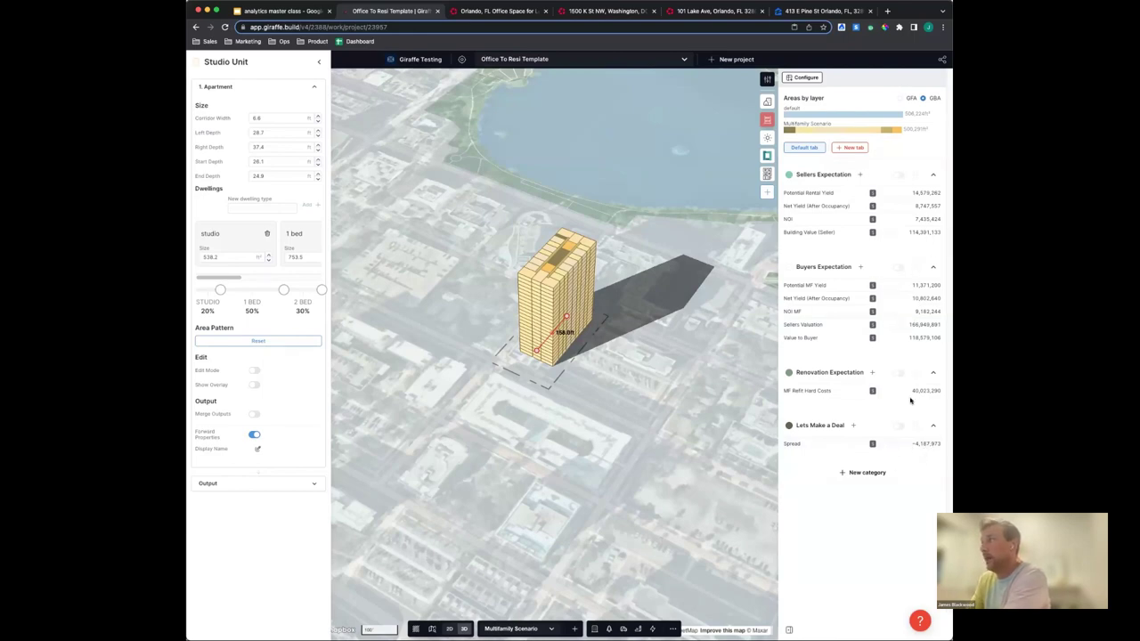
Test the seller's Net Yield (After Occupancy) with the formula A*0.65 and save the measure
{"action": "left_click", "coordinate": [785, 203]}
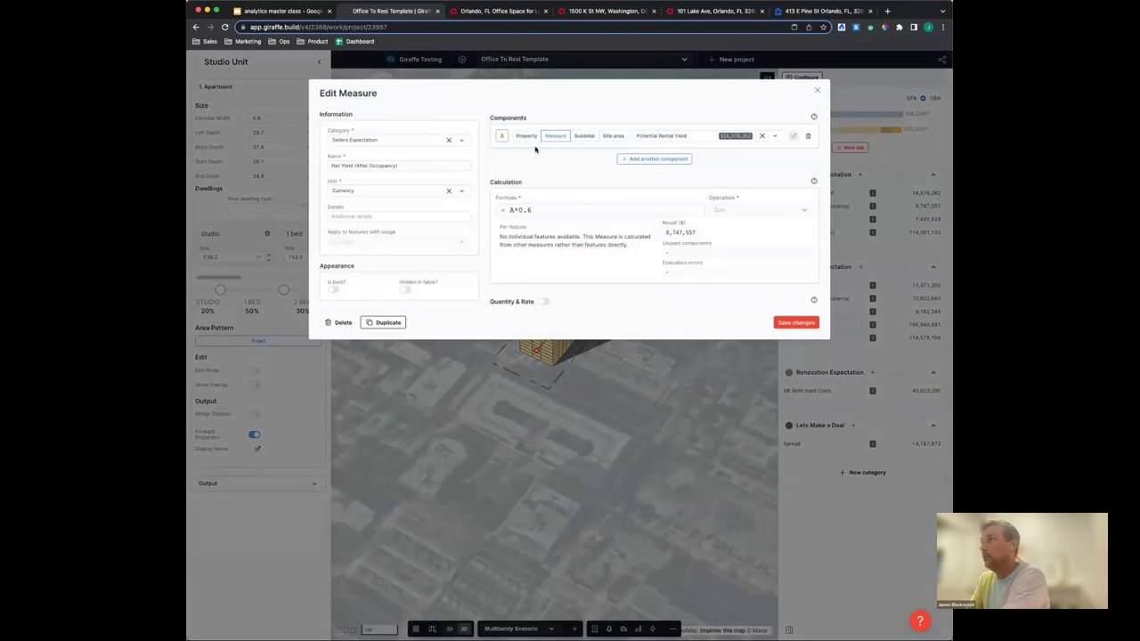
{"action": "left_click", "coordinate": [529, 208]}
{"action": "type", "text": "5"}
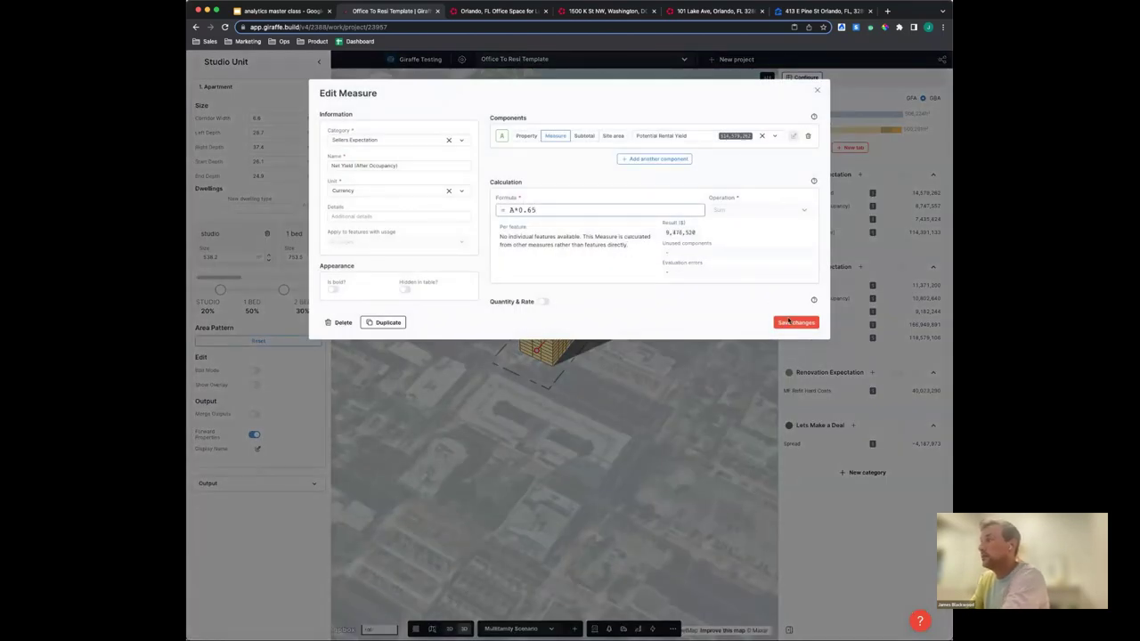
{"action": "left_click", "coordinate": [912, 466]}
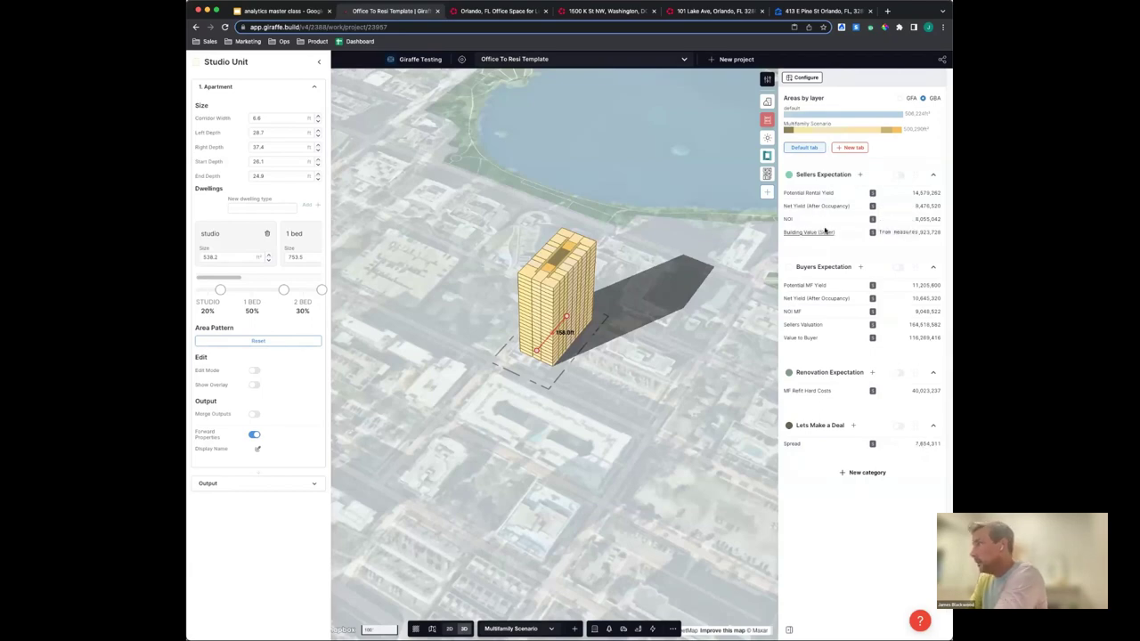
Return the seller's Net Yield (After Occupancy) formula to A*0.6 and save it
{"action": "left_click", "coordinate": [817, 205]}
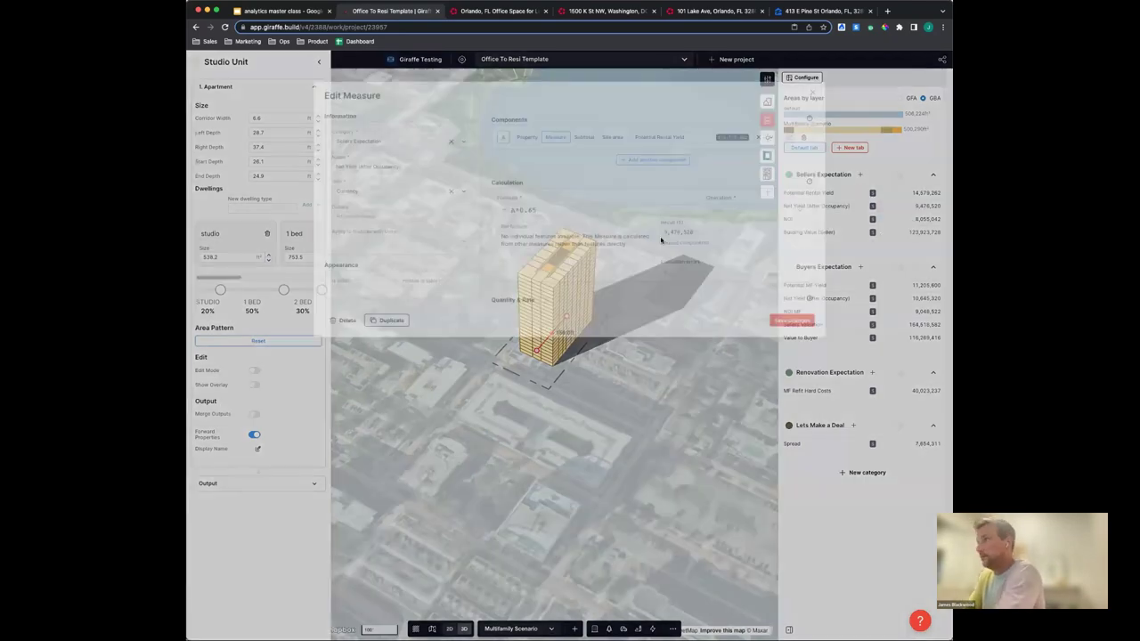
{"action": "left_click_drag", "start_coordinate": [552, 208], "coordinate": [530, 208]}
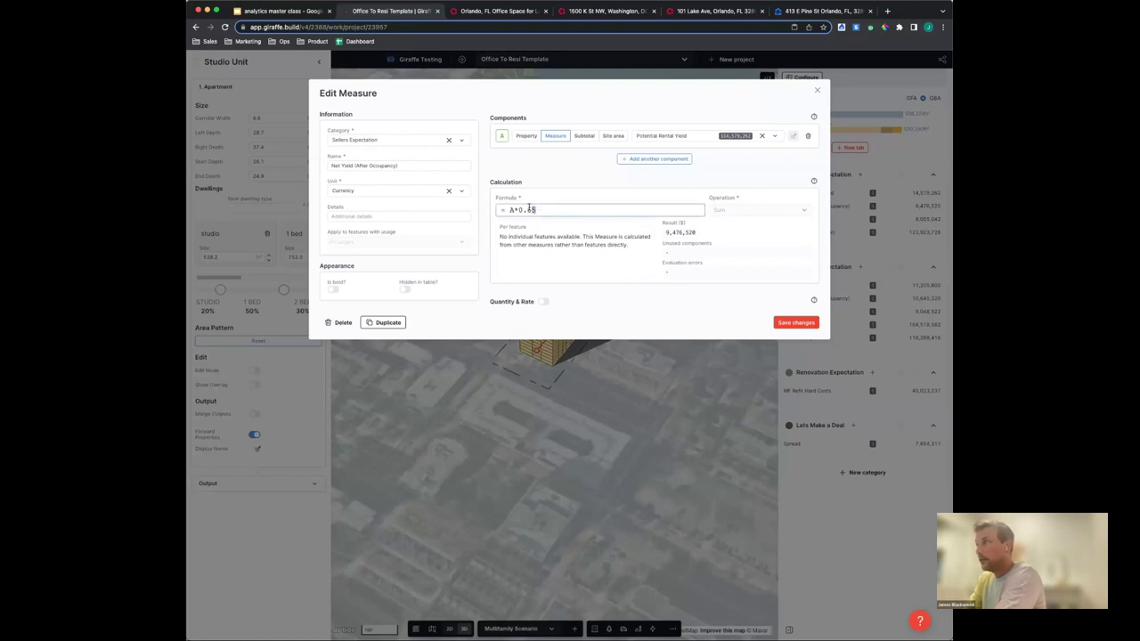
{"action": "left_click", "coordinate": [807, 323]}
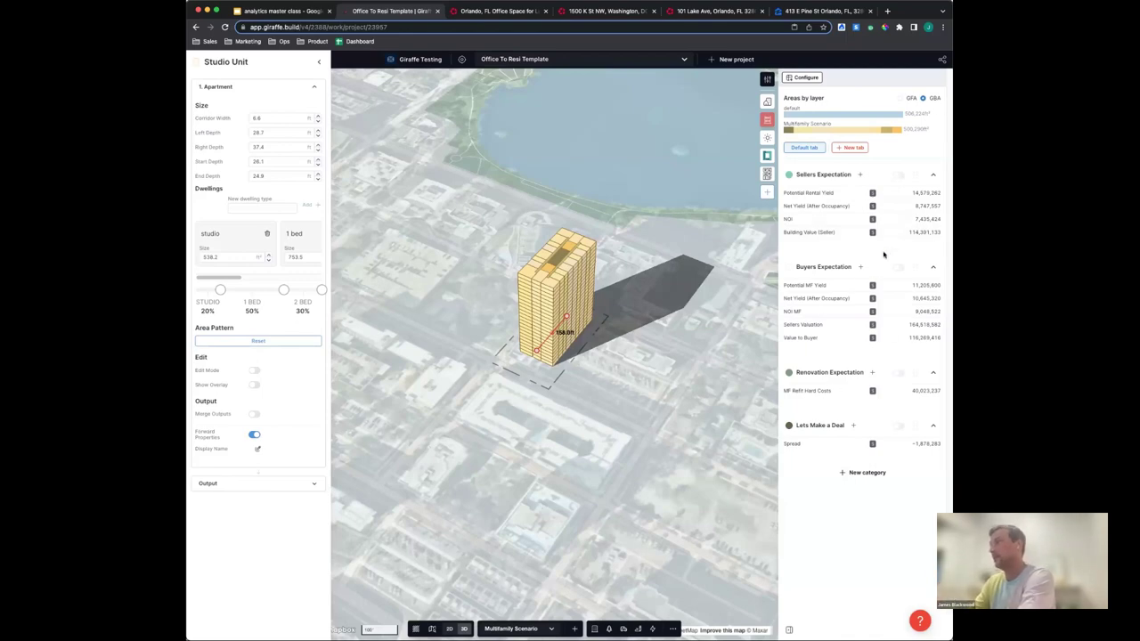
Deselect the apartment tower and inspect it from several sides
{"action": "left_click", "coordinate": [532, 408]}
{"action": "right_click_drag", "start_coordinate": [532, 408], "coordinate": [579, 406]}
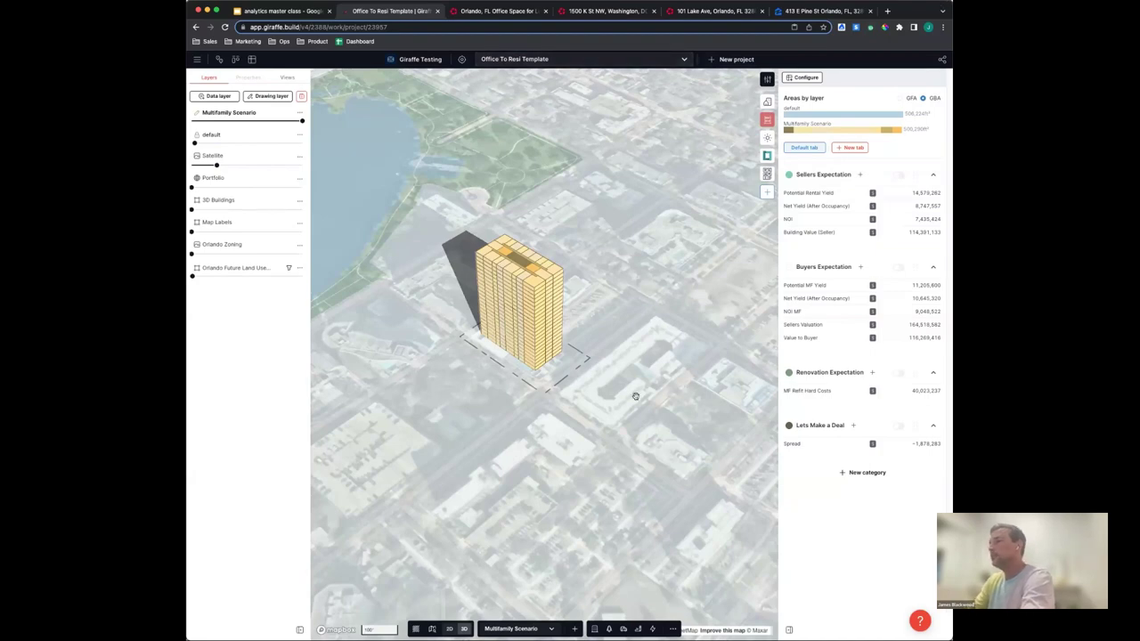
{"action": "right_click_drag", "start_coordinate": [636, 395], "coordinate": [590, 401]}
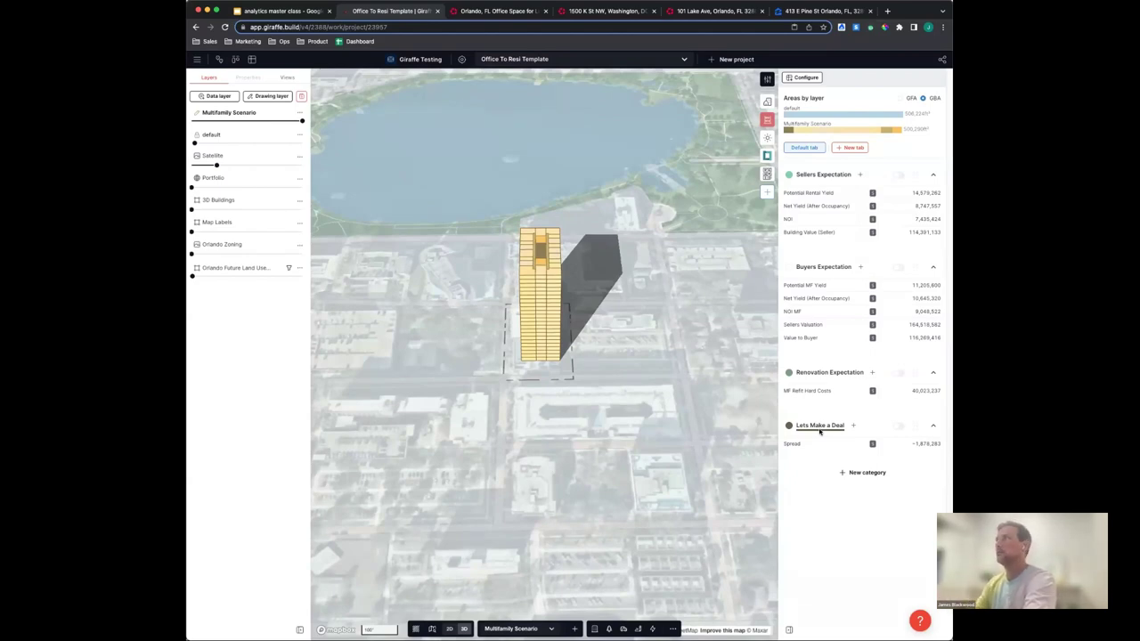
{"action": "mouse_move", "coordinate": [635, 382]}
{"action": "right_mouse_down"}
{"action": "mouse_move", "coordinate": [612, 388]}
{"action": "mouse_move", "coordinate": [647, 387]}
{"action": "right_mouse_up"}
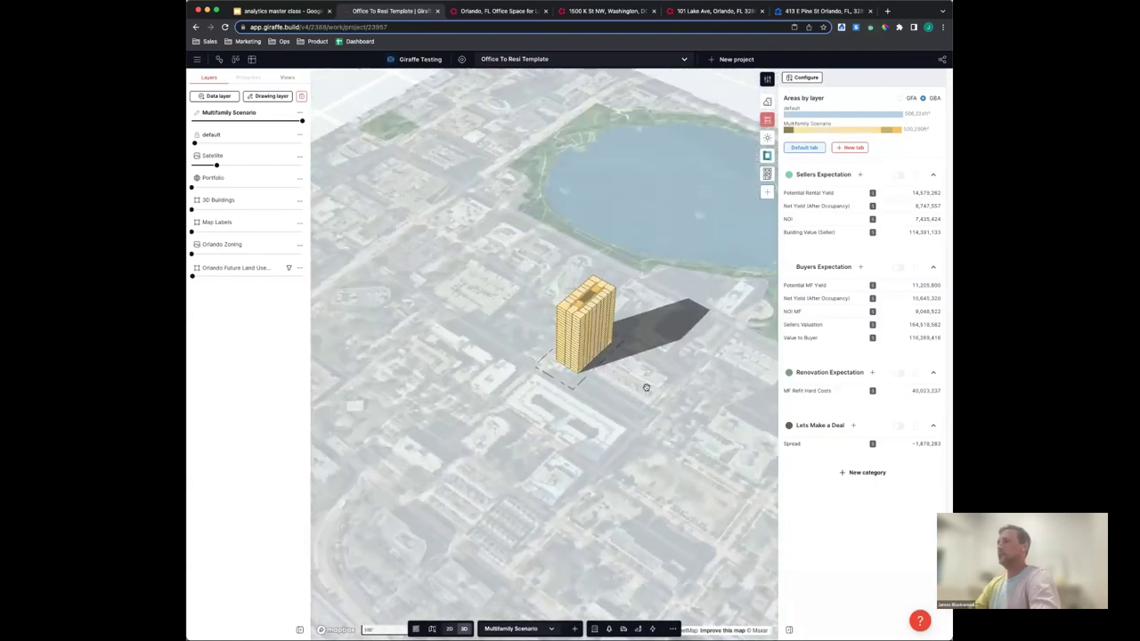
Find Washington, District of Columbia on the template project's map using the search term "washington dc"
{"action": "scroll", "coordinate": [647, 388], "scroll_direction": "down", "scroll_amount": 10}
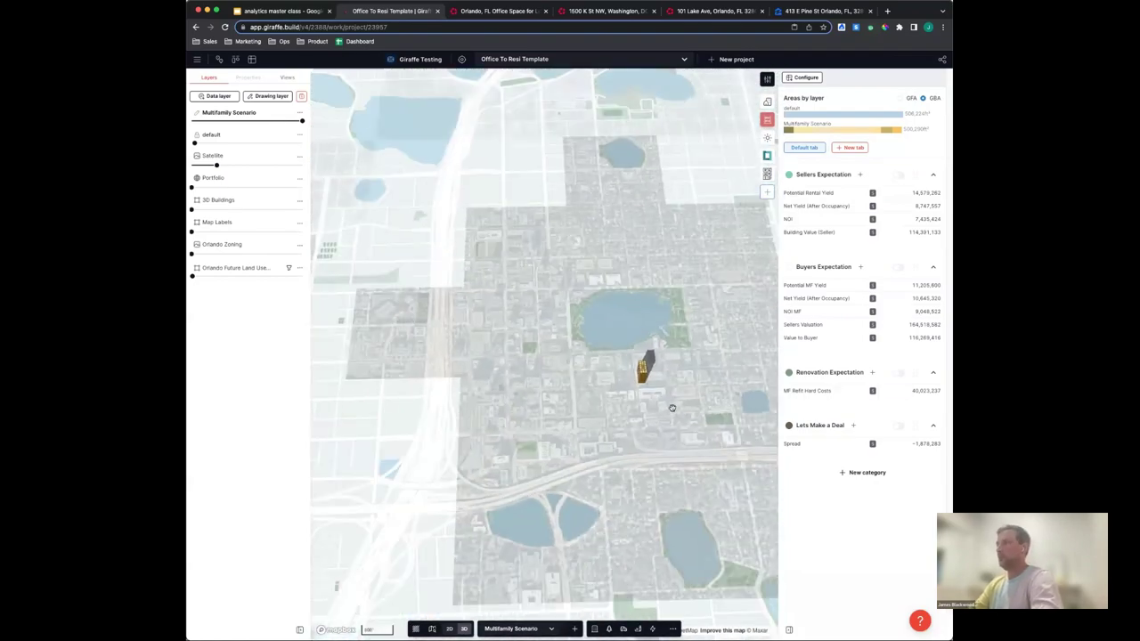
{"action": "scroll", "coordinate": [673, 408], "scroll_direction": "down", "scroll_amount": 5}
{"action": "scroll", "coordinate": [674, 410], "scroll_direction": "up", "scroll_amount": 4}
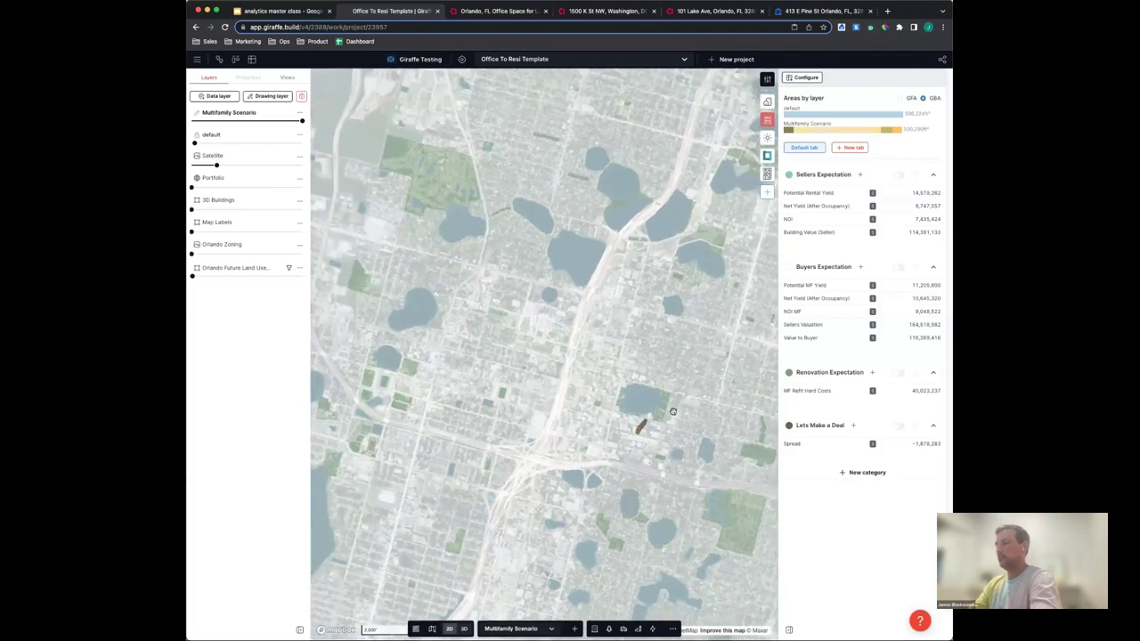
{"action": "scroll", "coordinate": [672, 412], "scroll_direction": "down", "scroll_amount": 10}
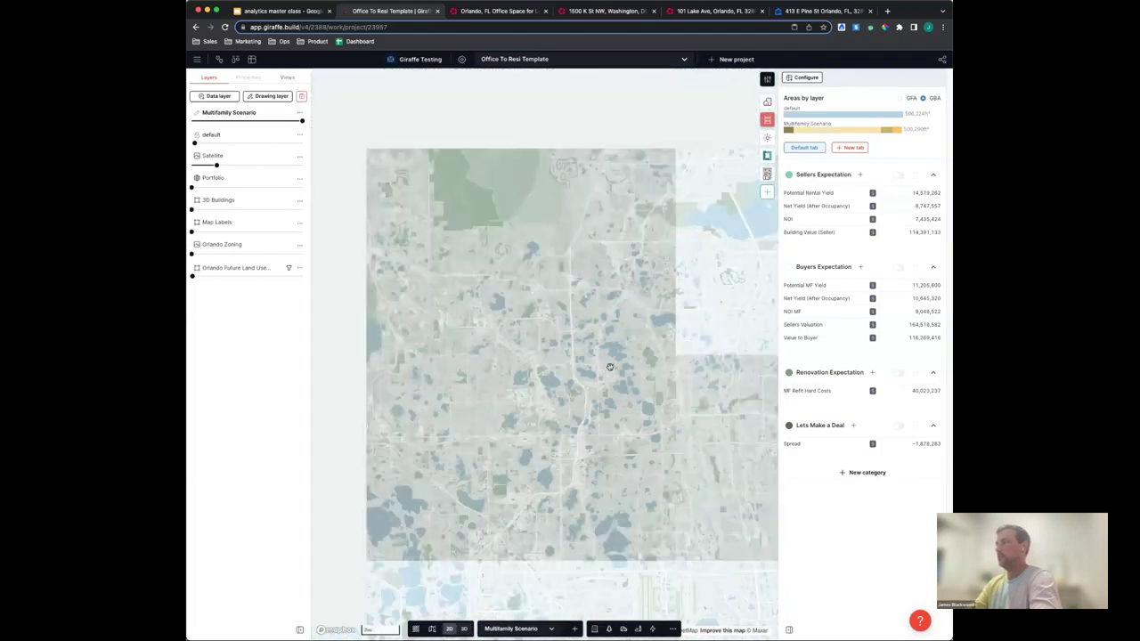
{"action": "scroll", "coordinate": [611, 367], "scroll_direction": "down", "scroll_amount": 10}
{"action": "scroll", "coordinate": [568, 304], "scroll_direction": "up", "scroll_amount": 5}
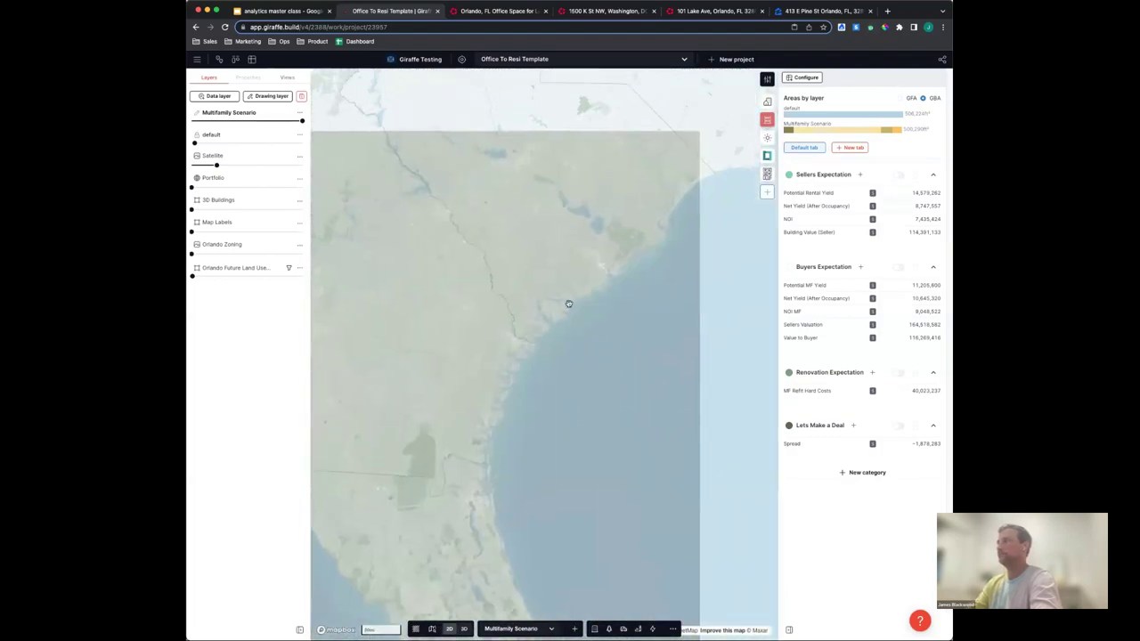
{"action": "left_click_drag", "start_coordinate": [568, 304], "coordinate": [550, 380]}
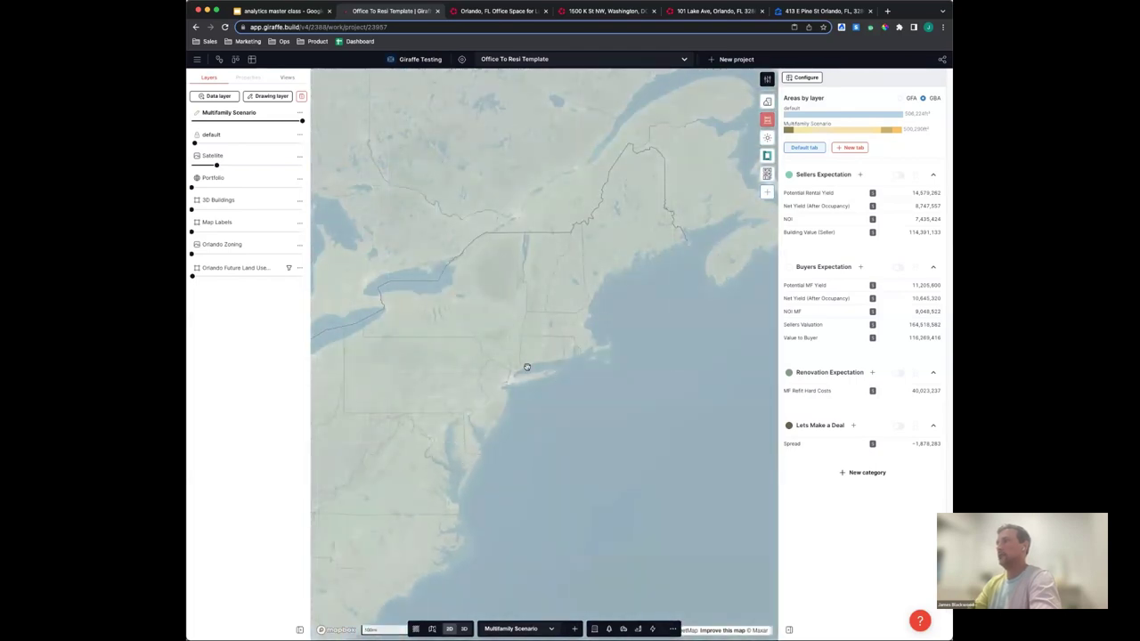
{"action": "left_click", "coordinate": [432, 629]}
{"action": "type", "text": "washington"}
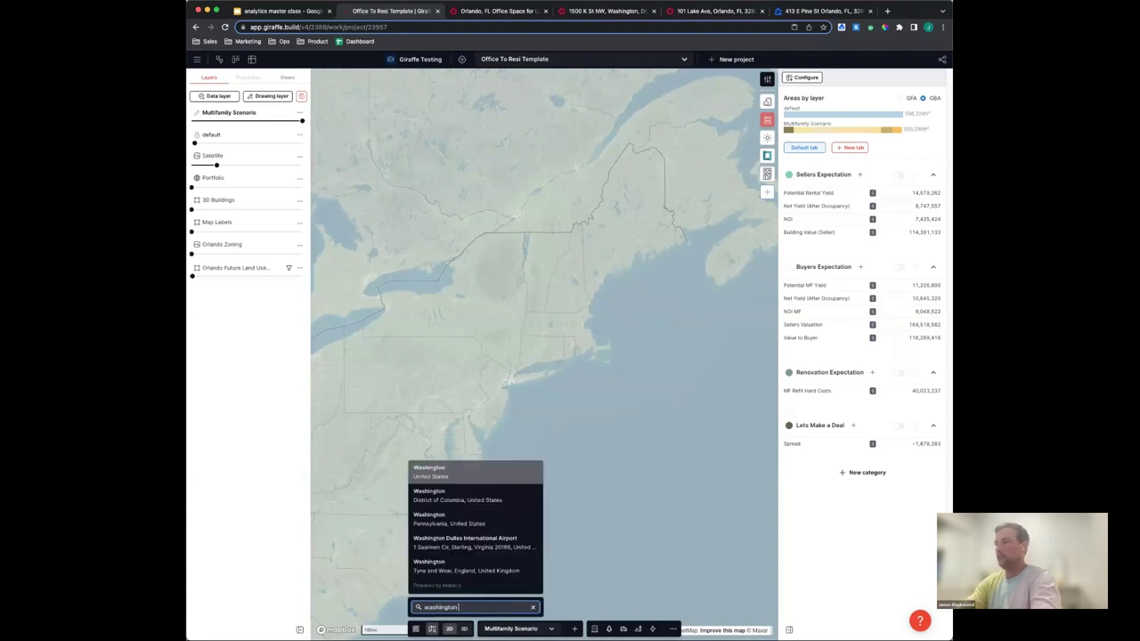
{"action": "type", "text": " dc"}
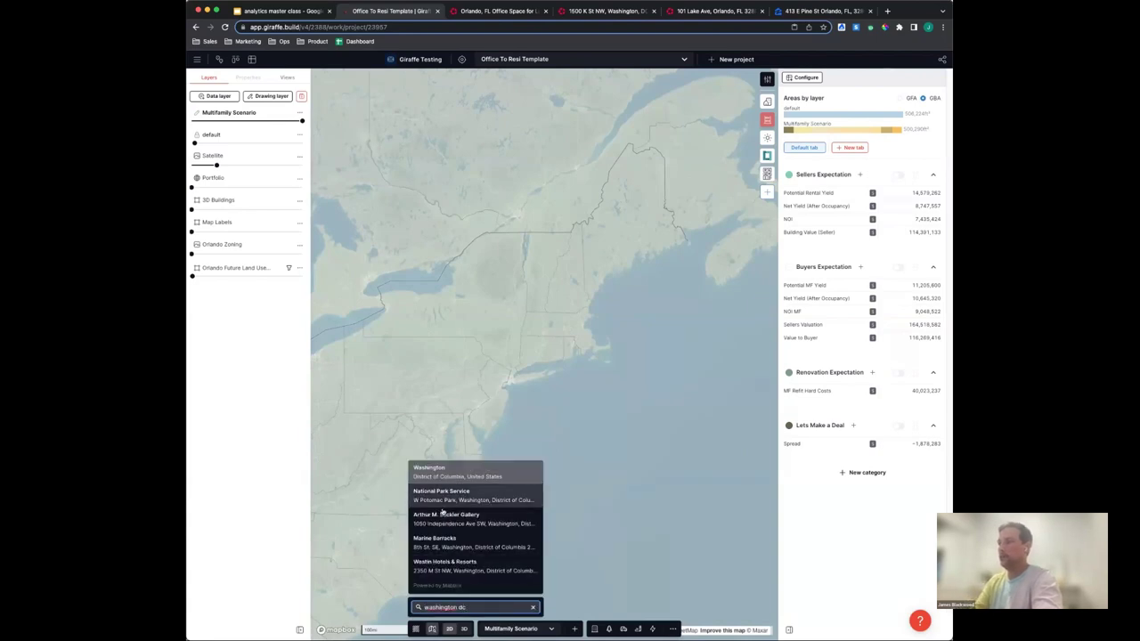
{"action": "left_click", "coordinate": [454, 476]}
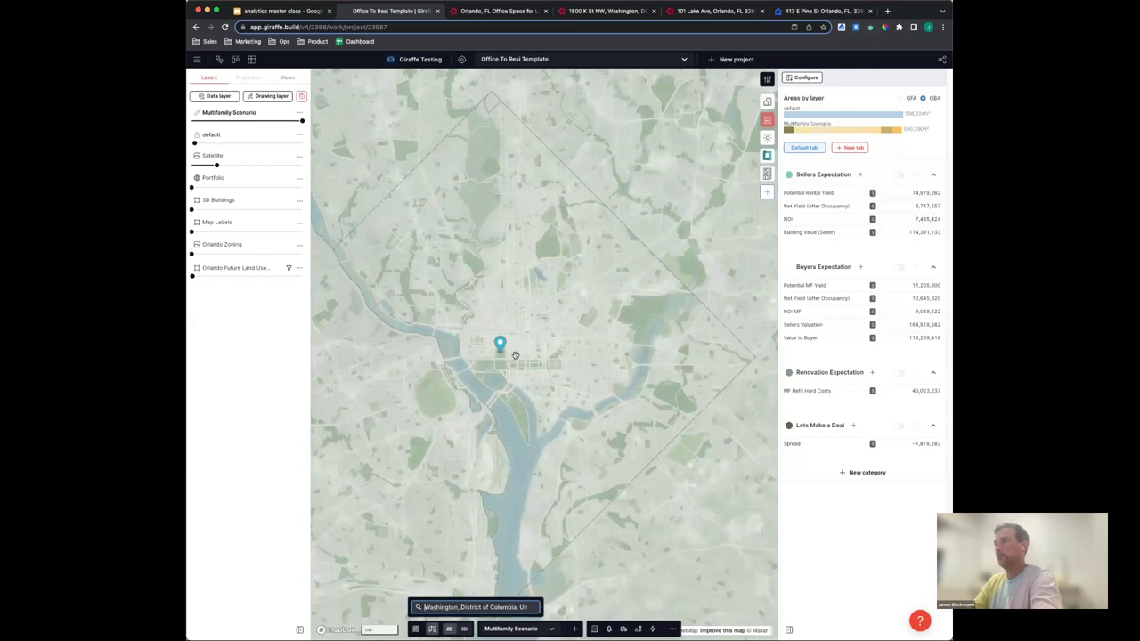
{"action": "scroll", "coordinate": [530, 358], "scroll_direction": "up", "scroll_amount": 2}
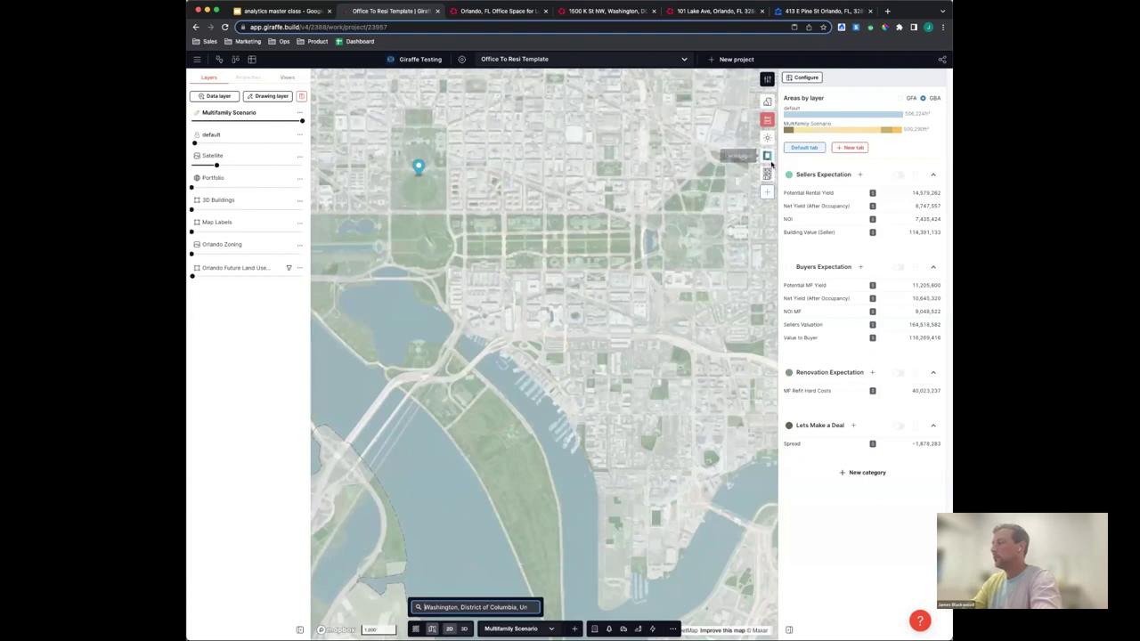
Share the Office To Resi Template project as a template for this workspace
{"action": "left_click", "coordinate": [737, 61]}
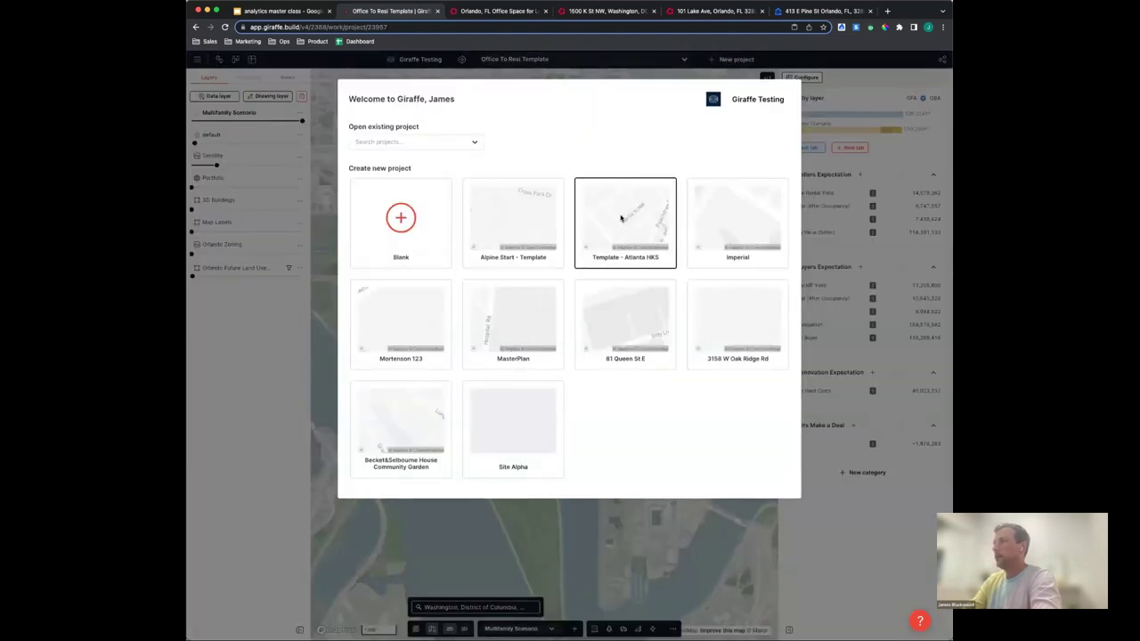
{"action": "key", "text": "Escape"}
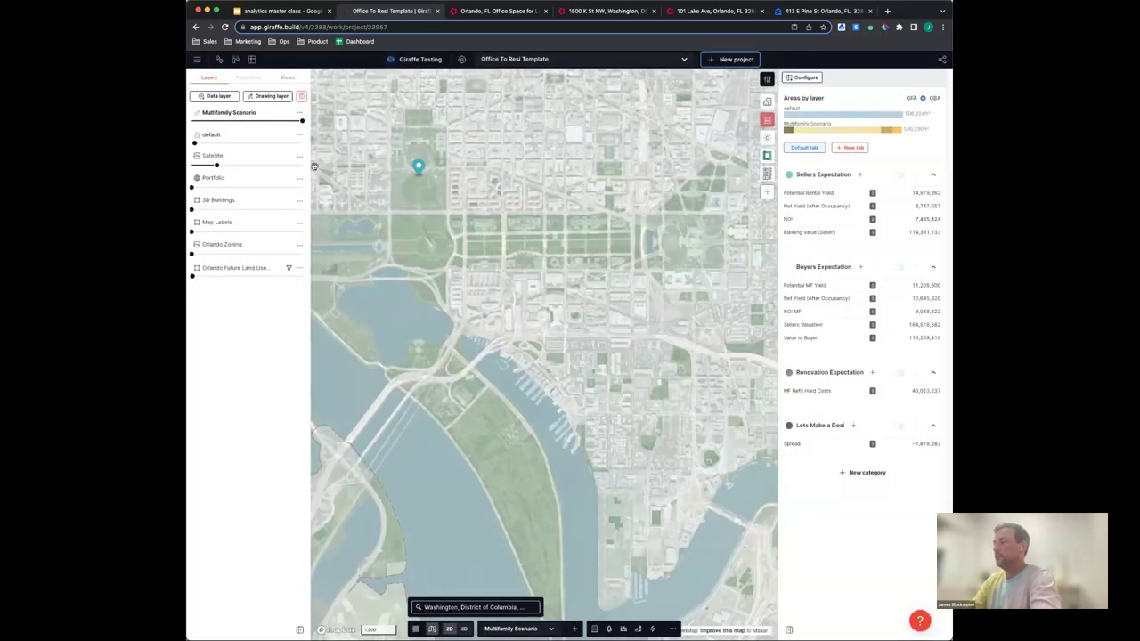
{"action": "left_click", "coordinate": [197, 60]}
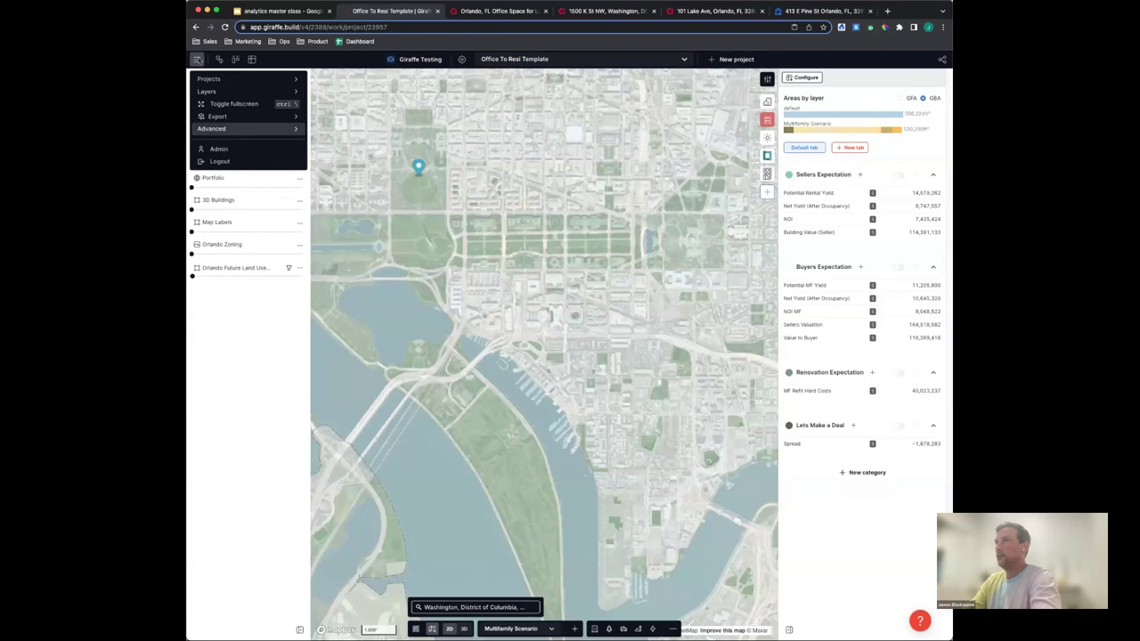
{"action": "mouse_move", "coordinate": [250, 78]}
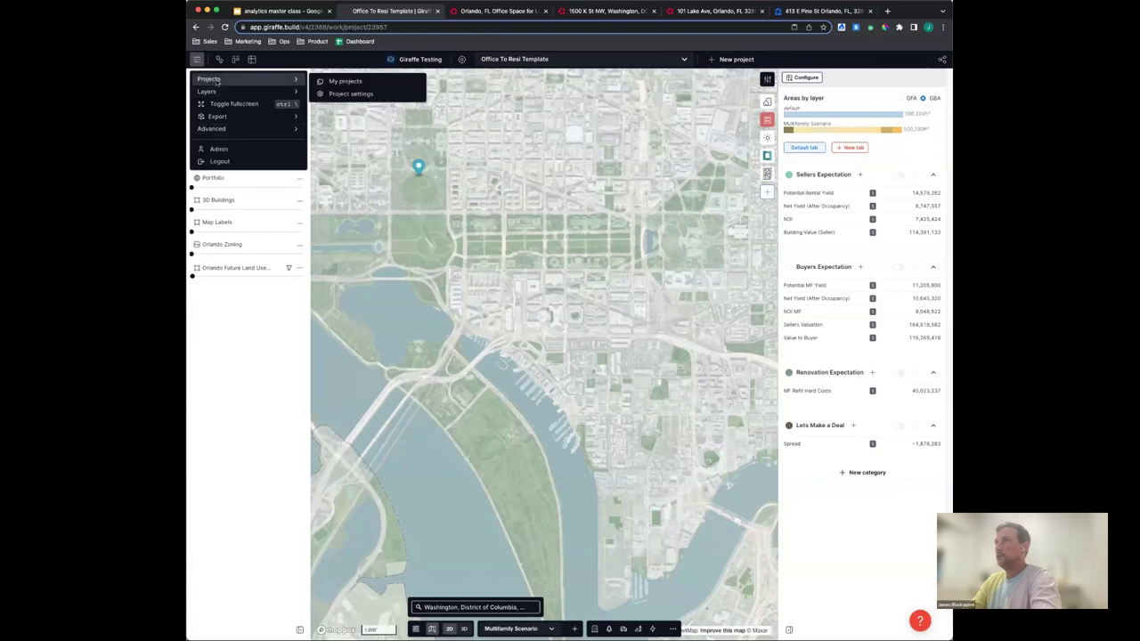
{"action": "left_click", "coordinate": [383, 100]}
{"action": "left_click", "coordinate": [903, 200]}
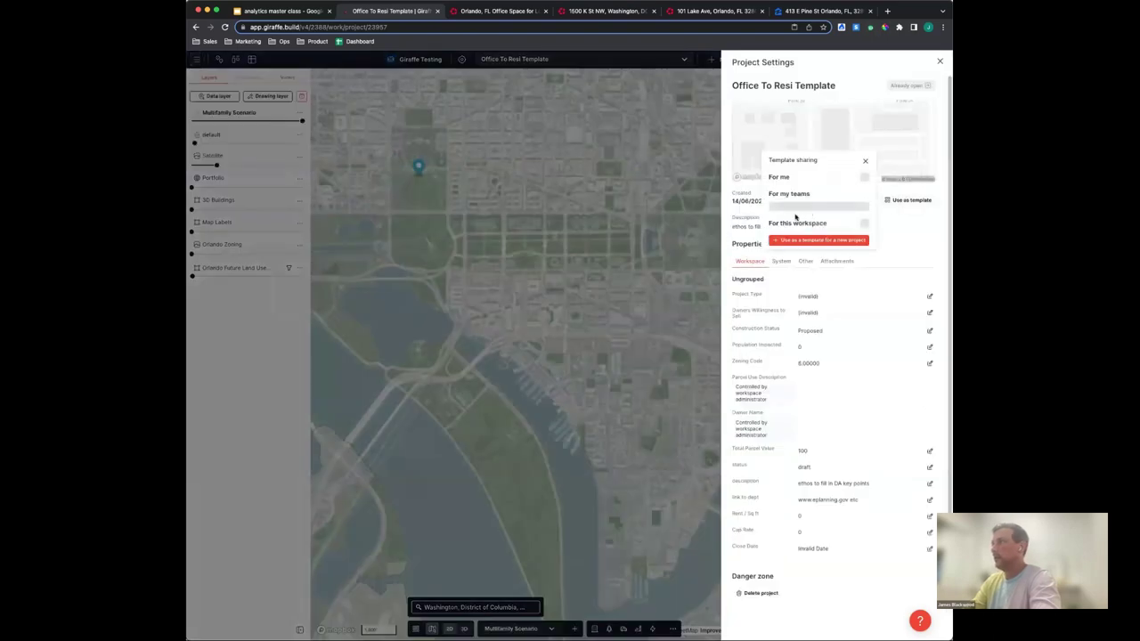
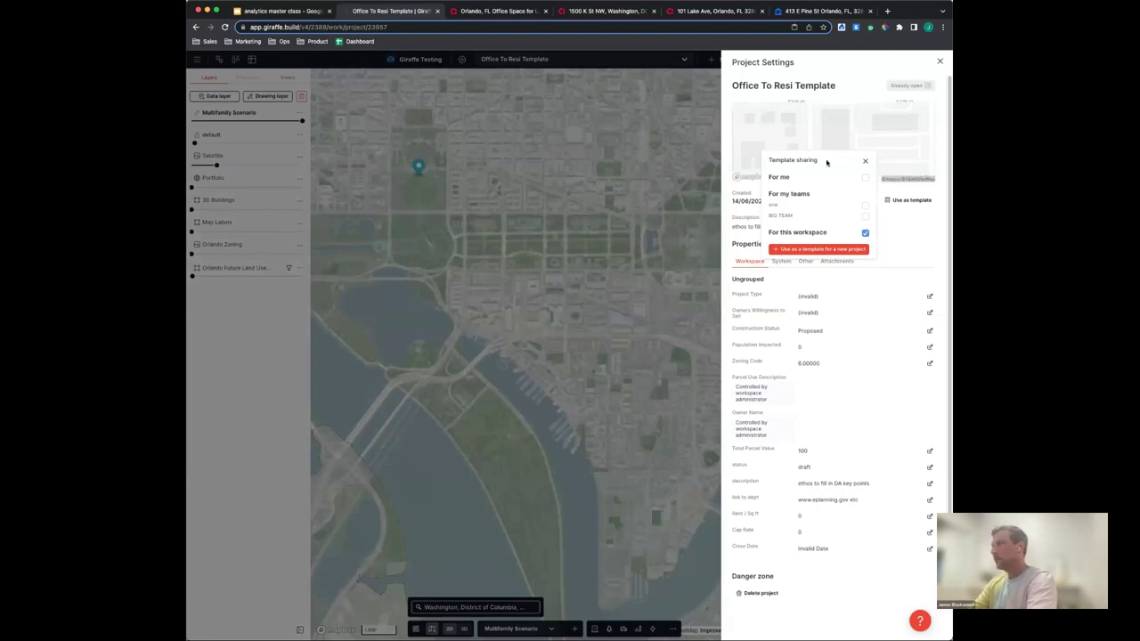
{"action": "left_click", "coordinate": [816, 265]}
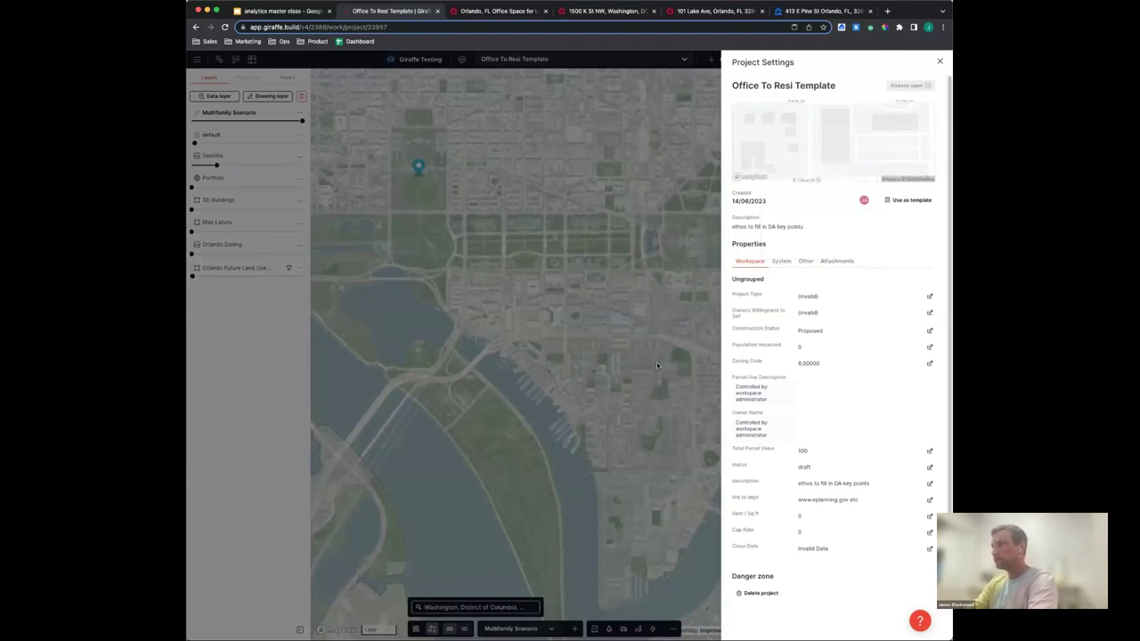
{"action": "left_click", "coordinate": [619, 342]}
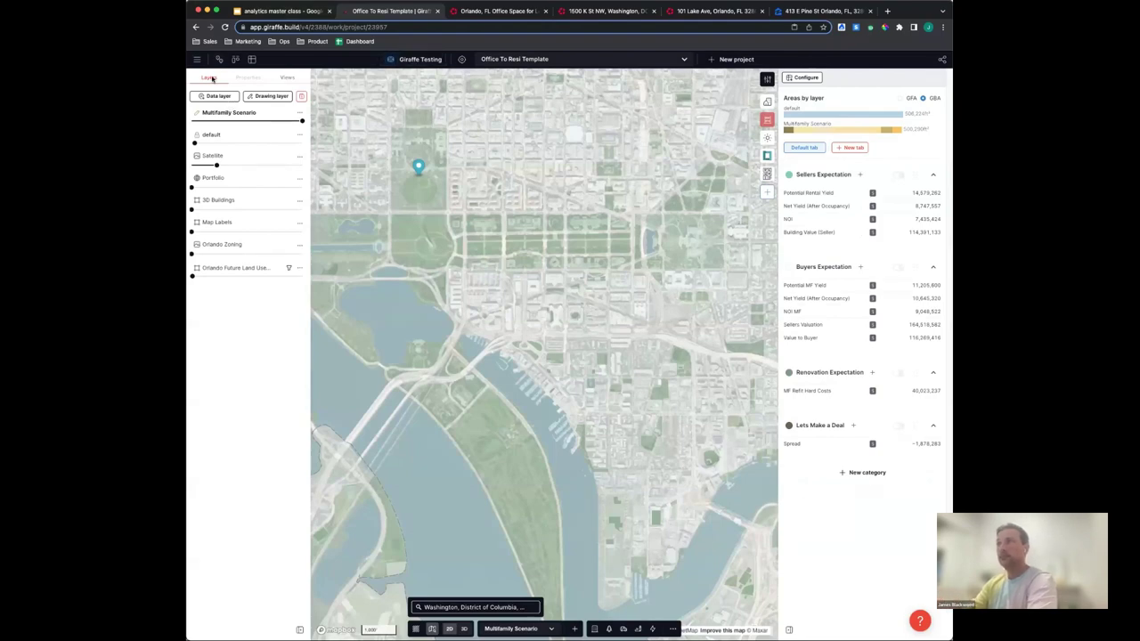
Create a new project from the Office To Resi Template and locate Washington, District of Columbia on its map
{"action": "left_click", "coordinate": [726, 60]}
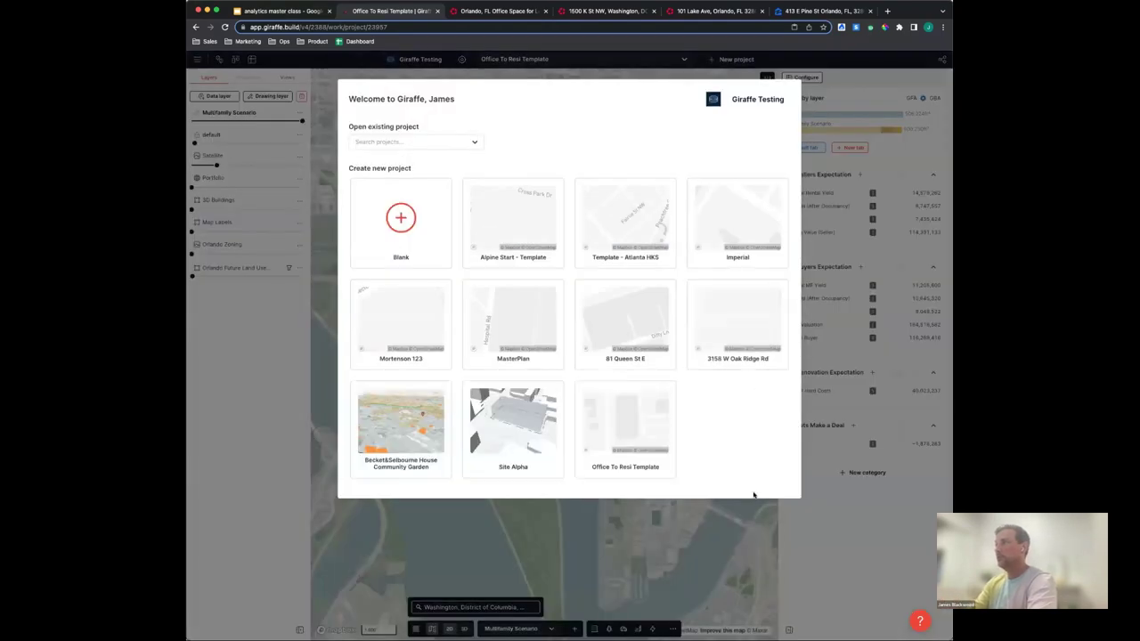
{"action": "left_click", "coordinate": [615, 465]}
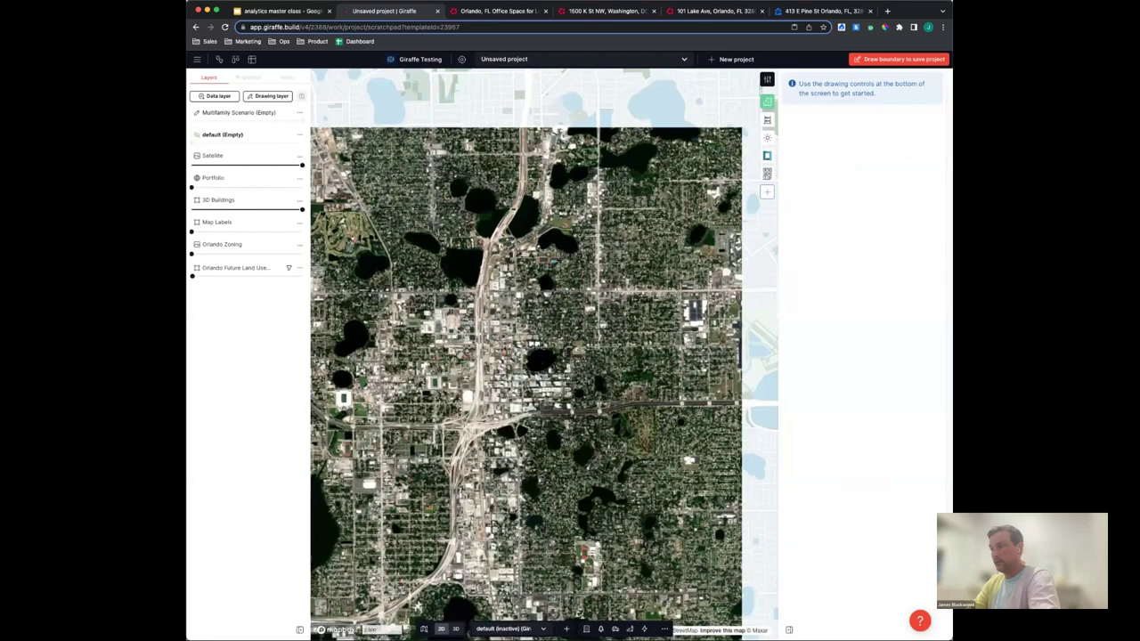
{"action": "left_click", "coordinate": [424, 629]}
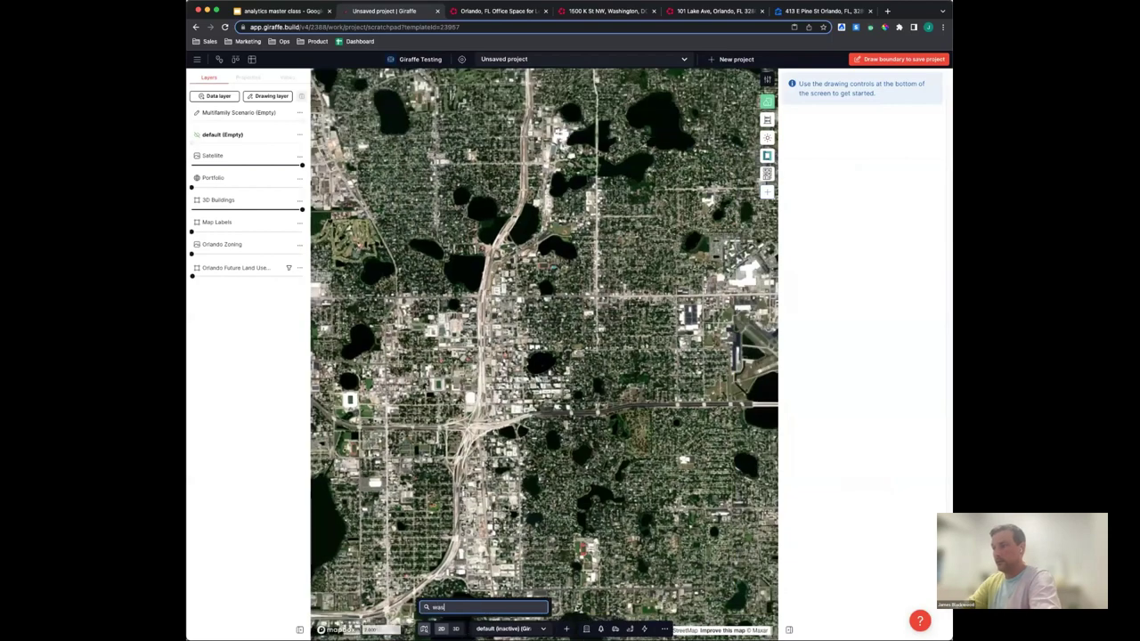
{"action": "type", "text": "washington dc"}
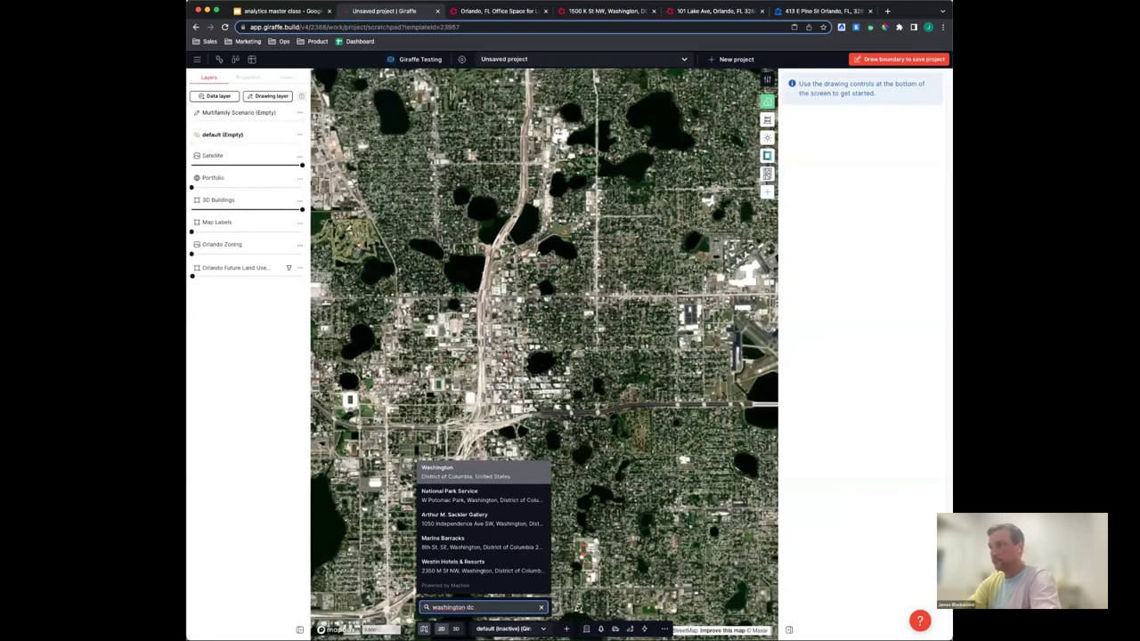
{"action": "left_click", "coordinate": [432, 580]}
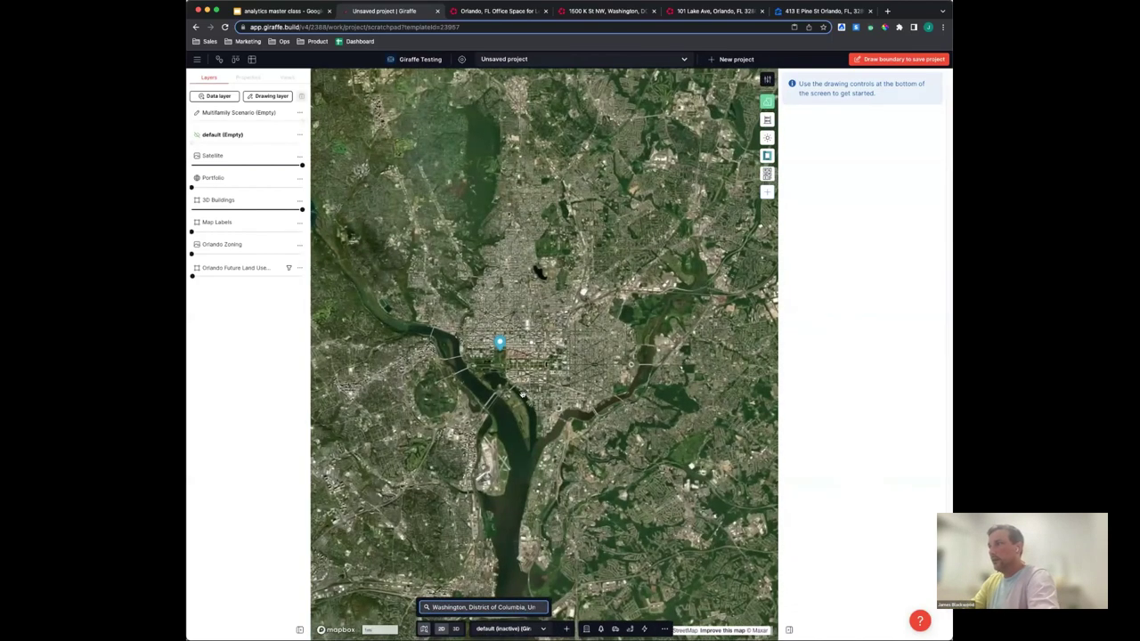
{"action": "scroll", "coordinate": [499, 374], "scroll_direction": "up", "scroll_amount": 5}
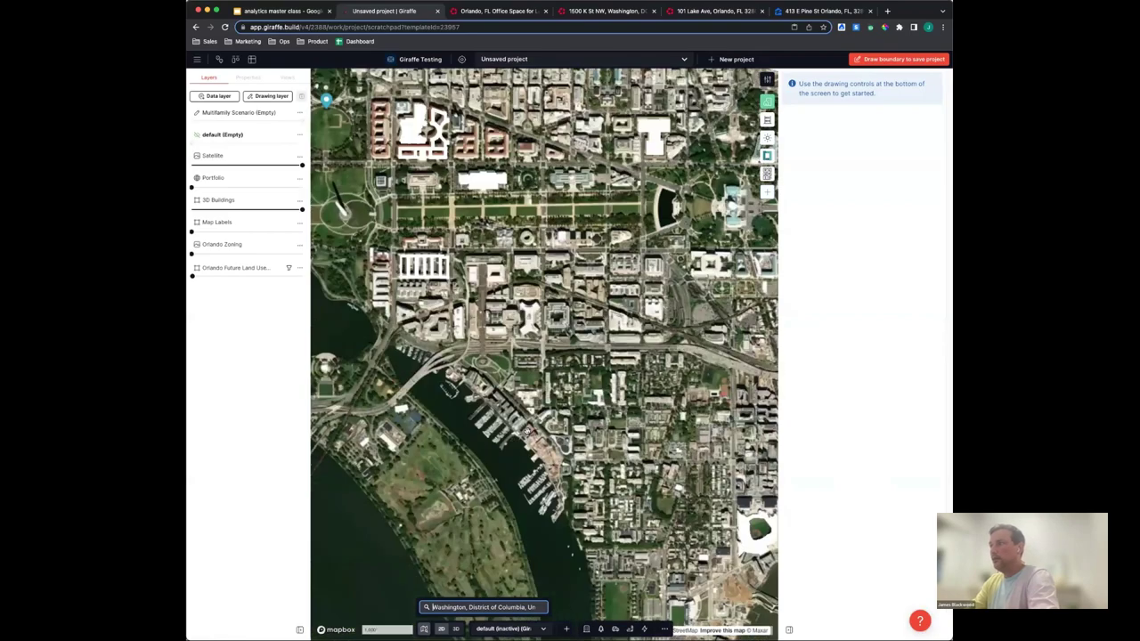
{"action": "left_click", "coordinate": [432, 607]}
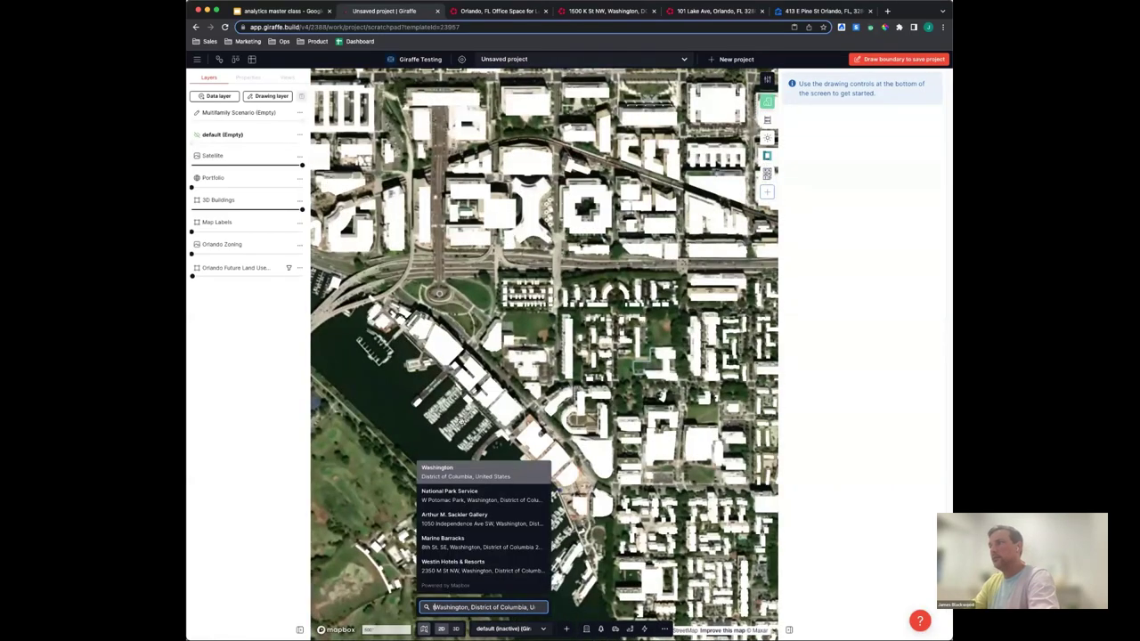
Switch the map to 3D and examine the buildings around the Washington waterfront and highway interchange
{"action": "left_click", "coordinate": [455, 629]}
{"action": "right_click_drag", "start_coordinate": [450, 416], "coordinate": [471, 429]}
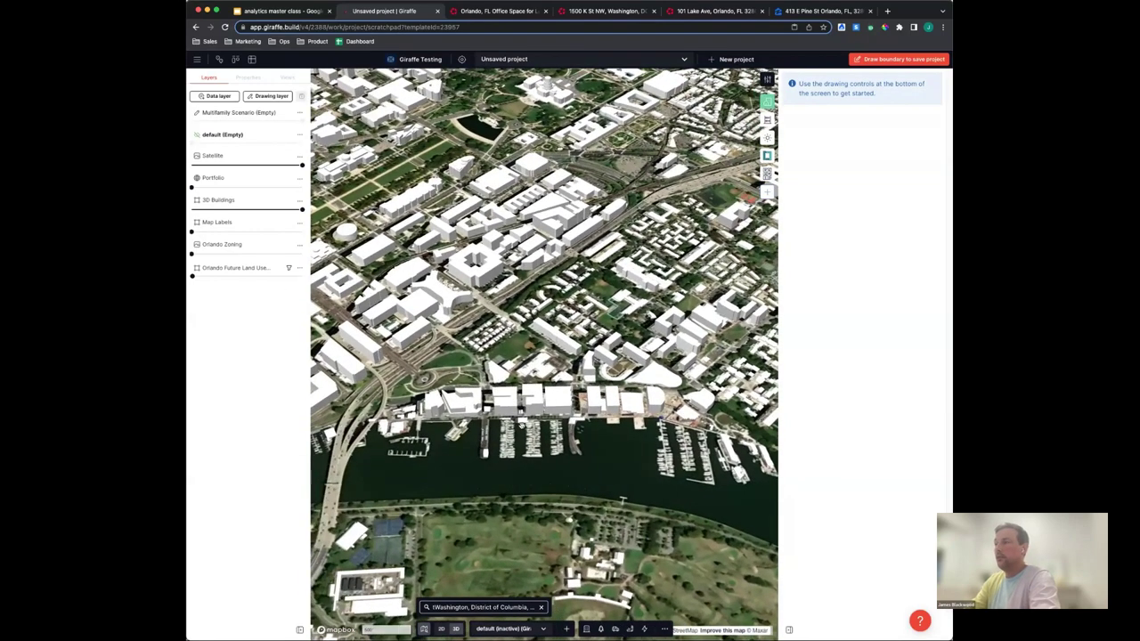
{"action": "right_click_drag", "start_coordinate": [471, 429], "coordinate": [475, 431]}
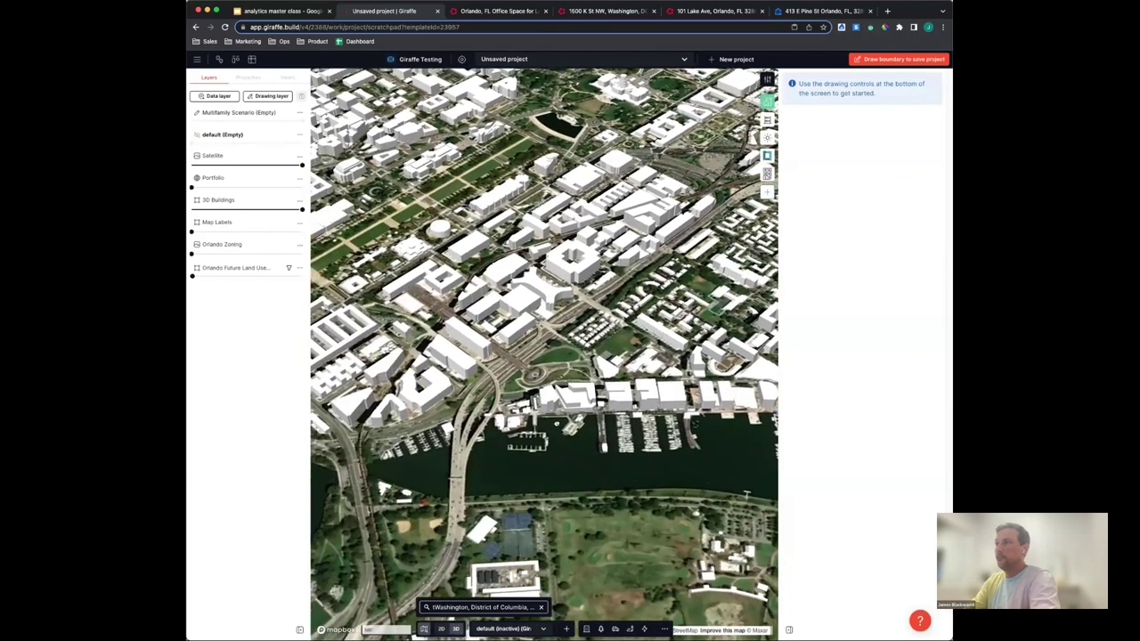
{"action": "left_click_drag", "start_coordinate": [475, 431], "coordinate": [588, 441]}
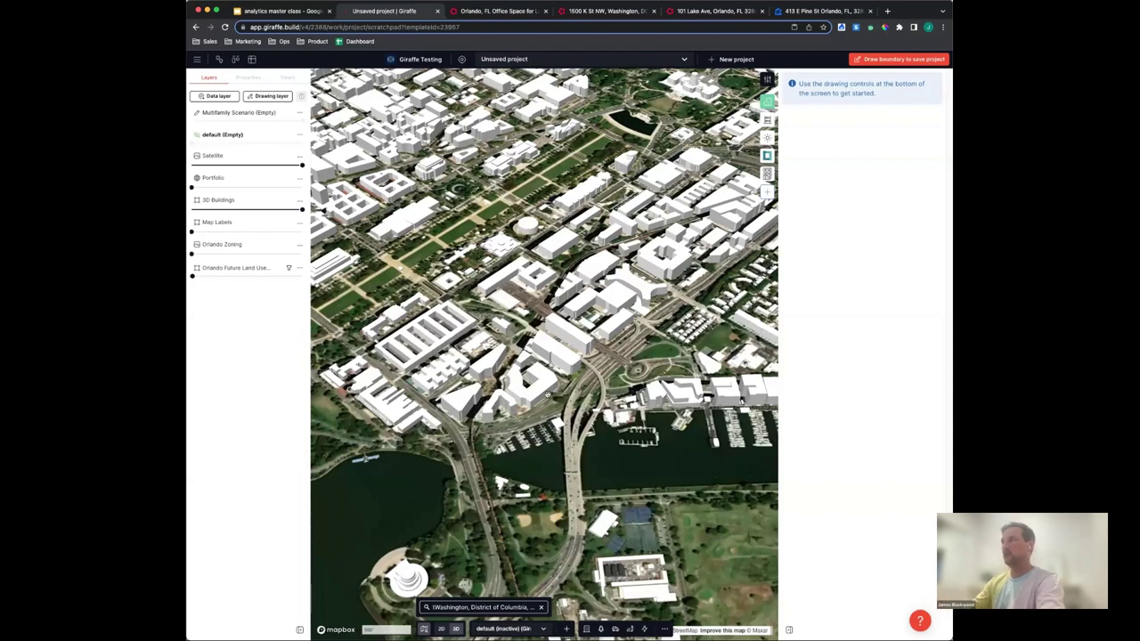
{"action": "scroll", "coordinate": [603, 374], "scroll_direction": "up", "scroll_amount": 5}
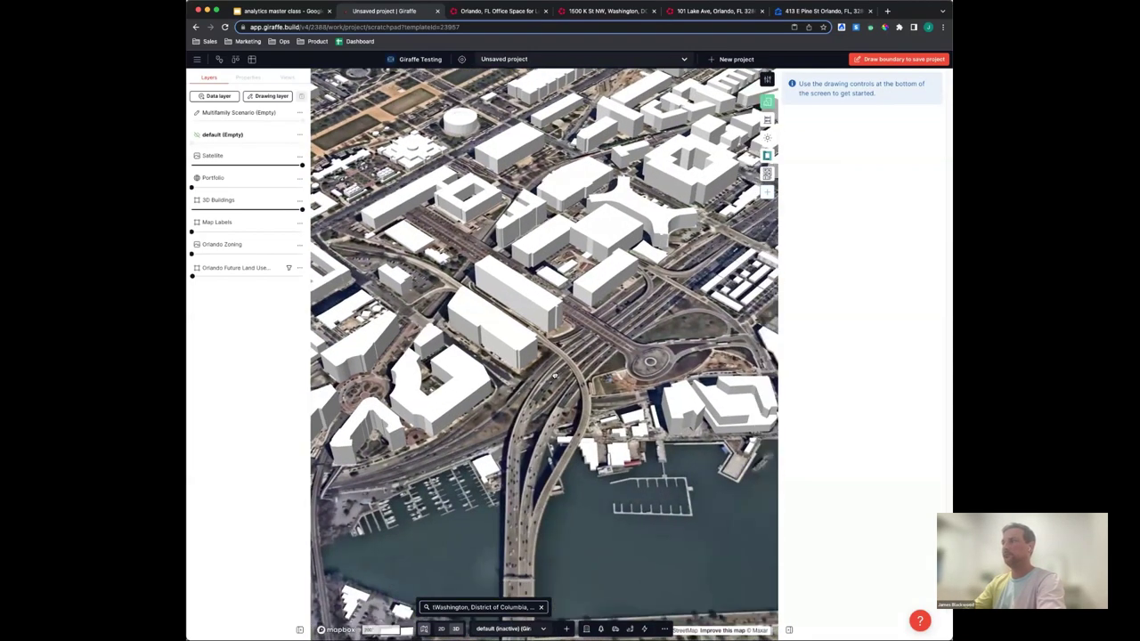
{"action": "left_click_drag", "start_coordinate": [462, 379], "coordinate": [507, 353]}
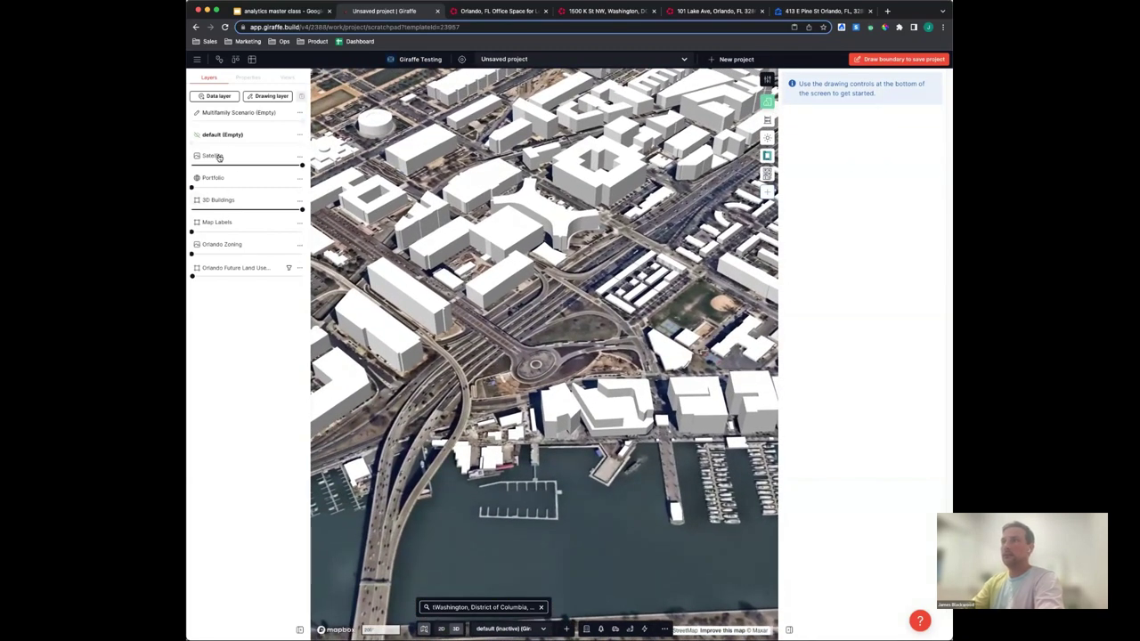
Style the 3D Buildings layer so its buildings are colored by type
{"action": "left_click", "coordinate": [300, 200]}
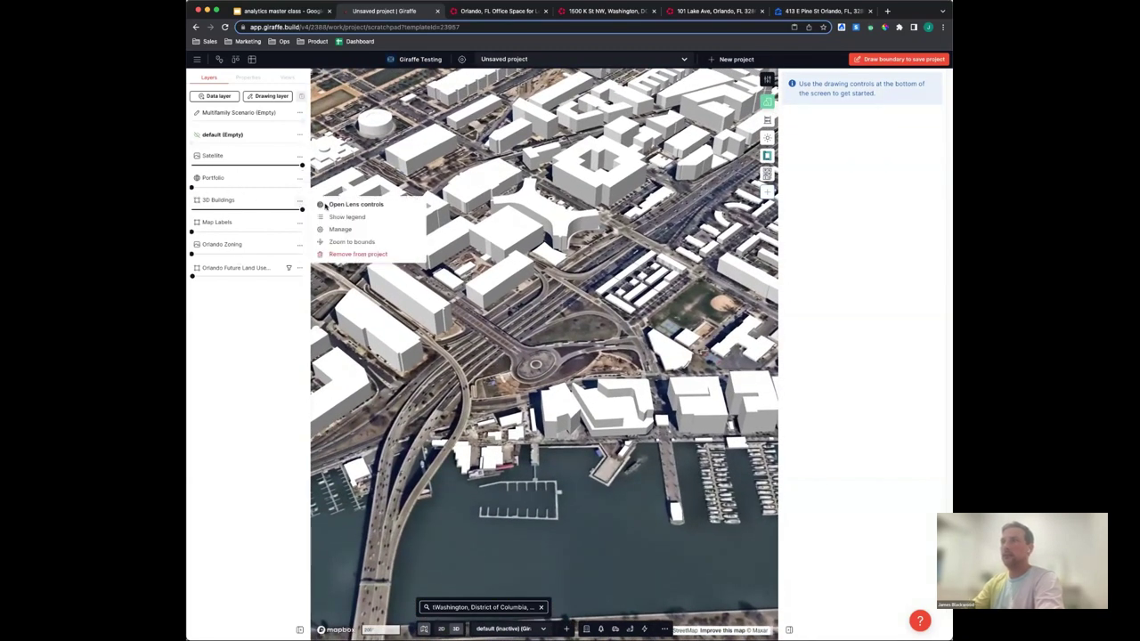
{"action": "left_click", "coordinate": [356, 204]}
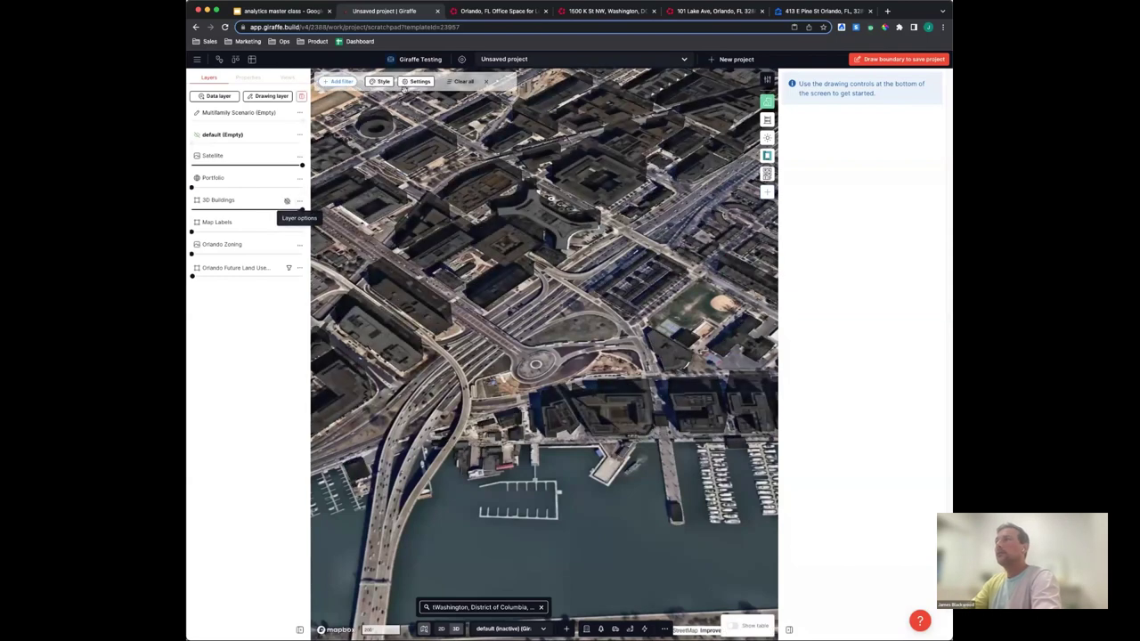
{"action": "left_click", "coordinate": [379, 82]}
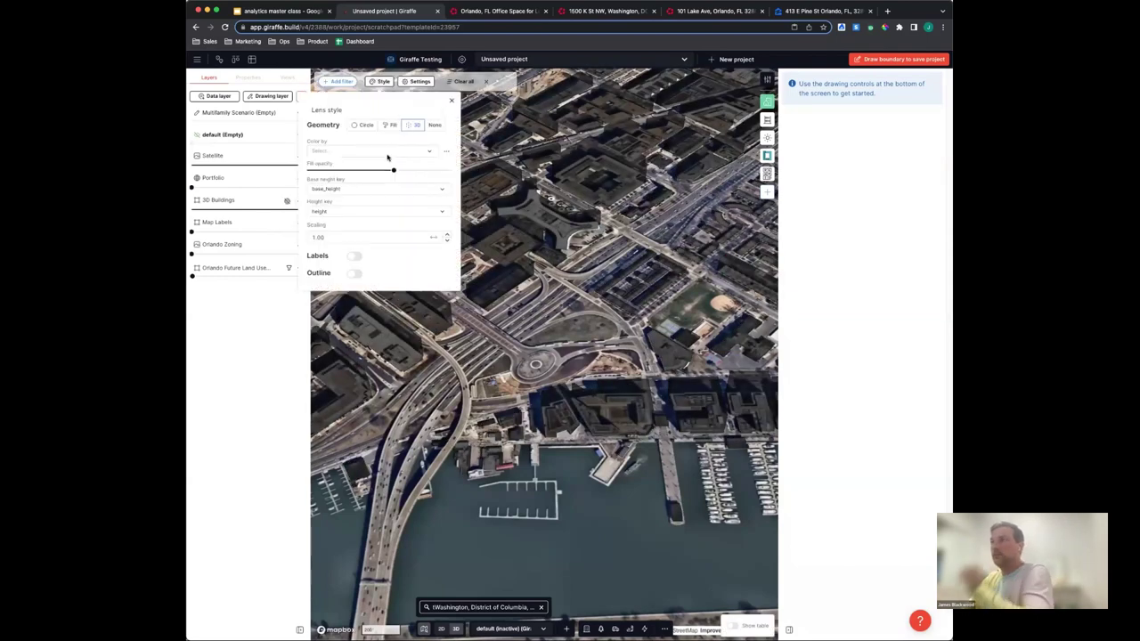
{"action": "left_click", "coordinate": [388, 154]}
{"action": "left_click", "coordinate": [343, 254]}
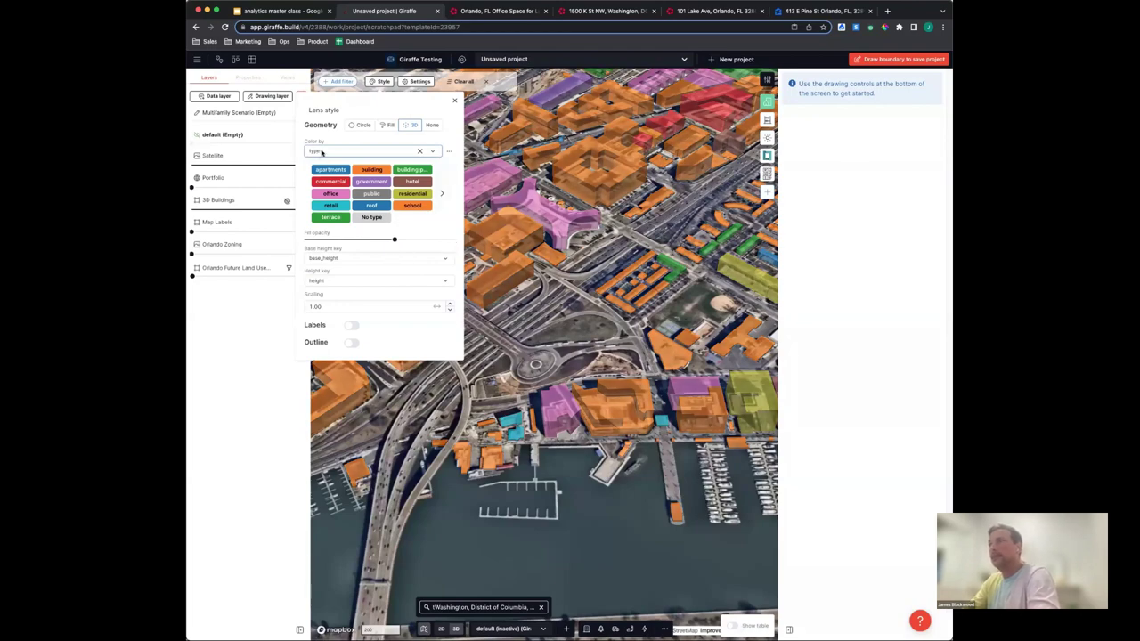
{"action": "left_click", "coordinate": [476, 133]}
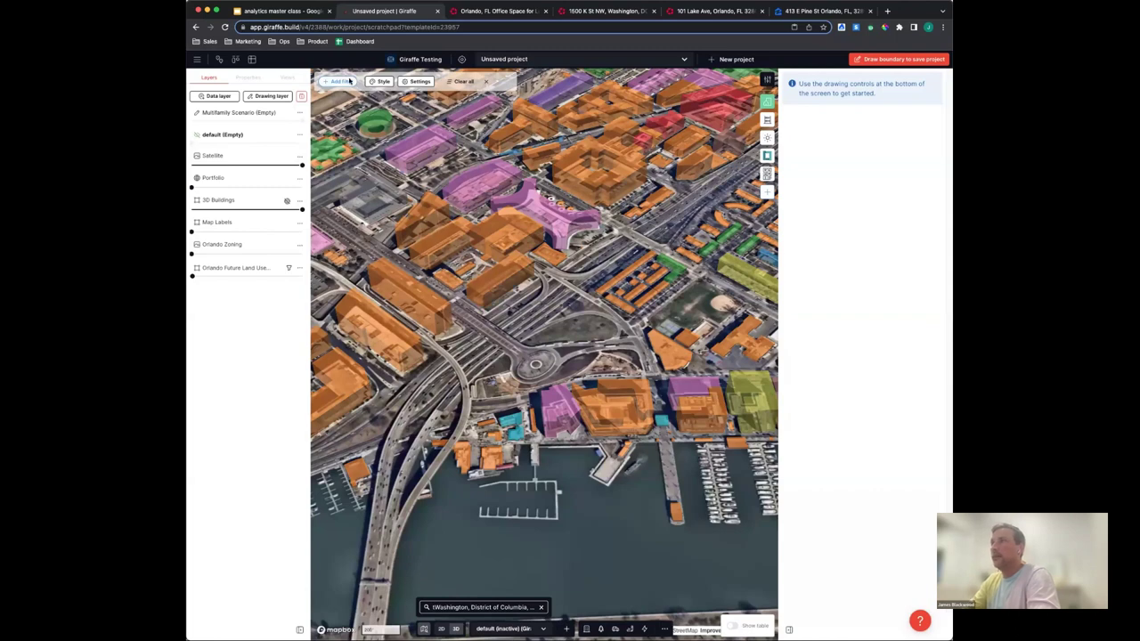
Filter the 3D Buildings layer to show only buildings whose type is Office
{"action": "left_click", "coordinate": [342, 82]}
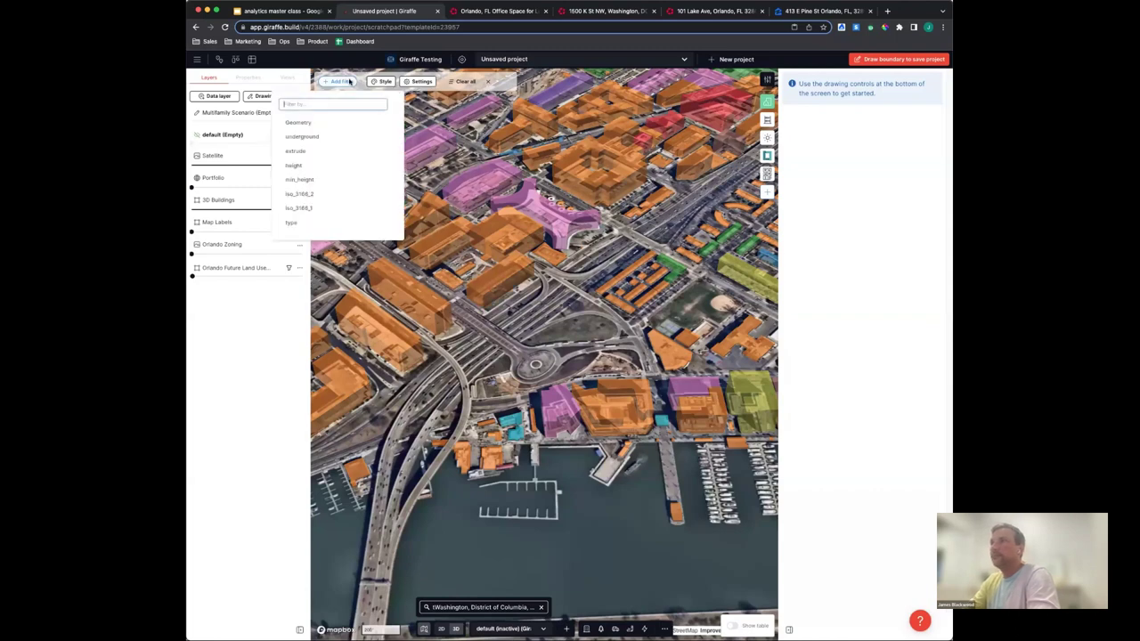
{"action": "left_click", "coordinate": [314, 222]}
{"action": "left_click", "coordinate": [321, 138]}
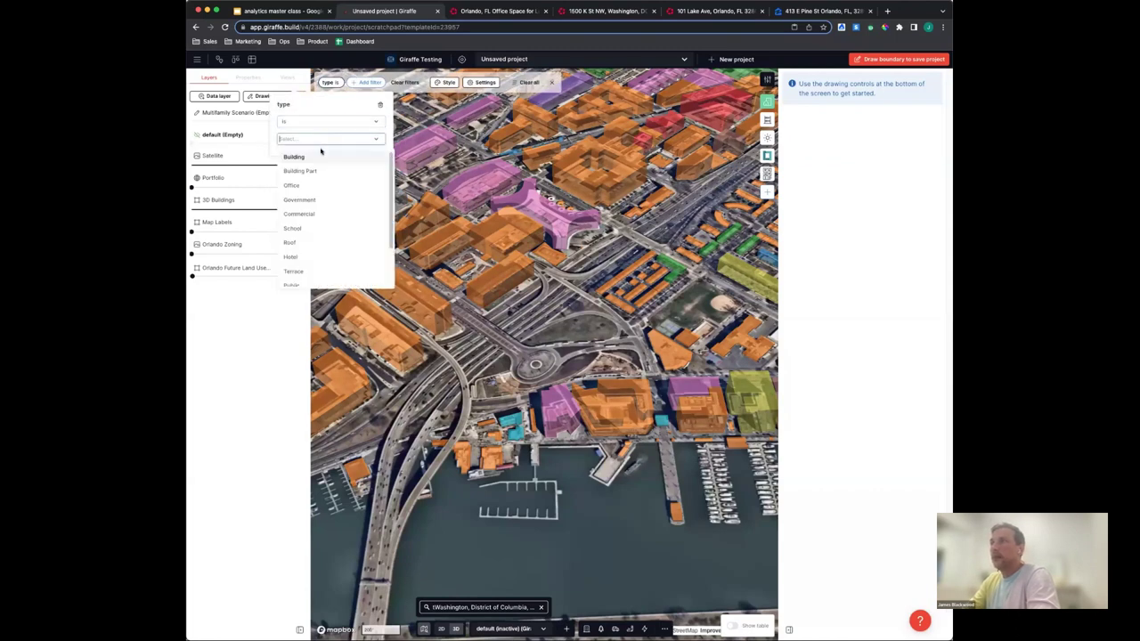
{"action": "left_click", "coordinate": [306, 186]}
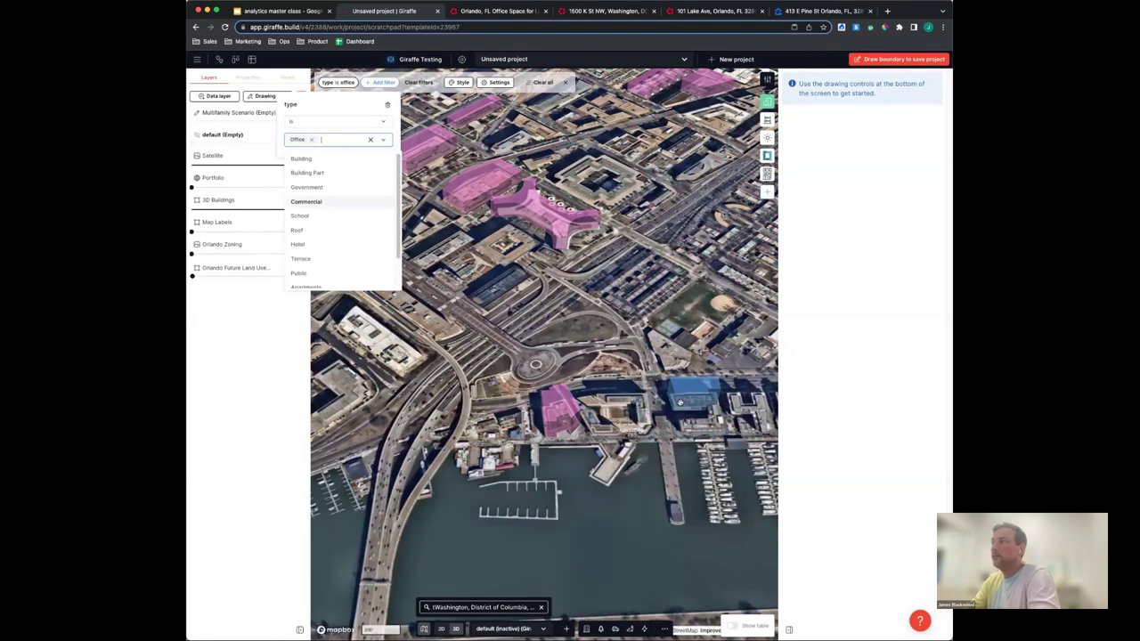
Examine the filtered office buildings along the waterfront and inspect the attributes of the one beside the marina
{"action": "left_click_drag", "start_coordinate": [515, 283], "coordinate": [596, 389]}
{"action": "scroll", "coordinate": [597, 389], "scroll_direction": "down", "scroll_amount": 5}
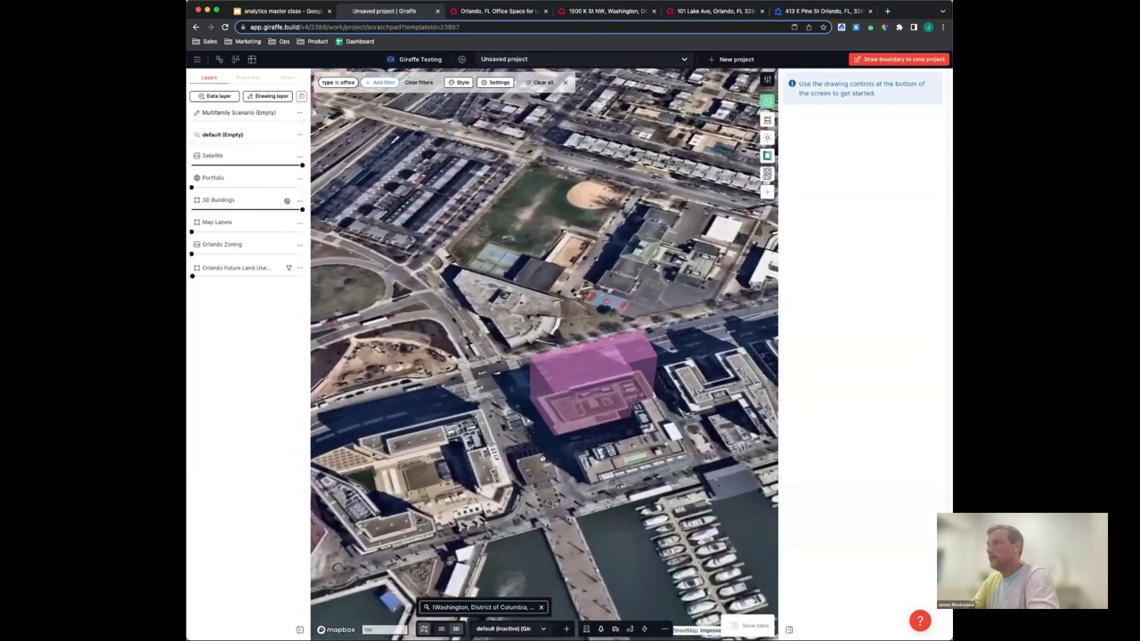
{"action": "scroll", "coordinate": [597, 390], "scroll_direction": "up", "scroll_amount": 3}
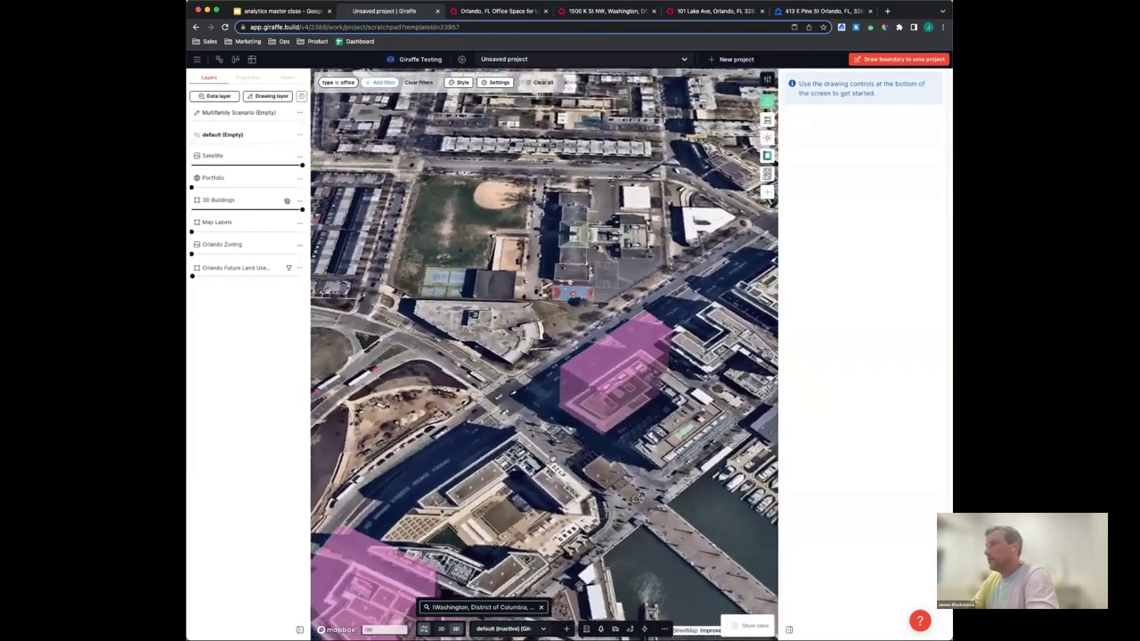
{"action": "left_click_drag", "start_coordinate": [621, 379], "coordinate": [463, 245]}
{"action": "left_click_drag", "start_coordinate": [401, 225], "coordinate": [524, 309]}
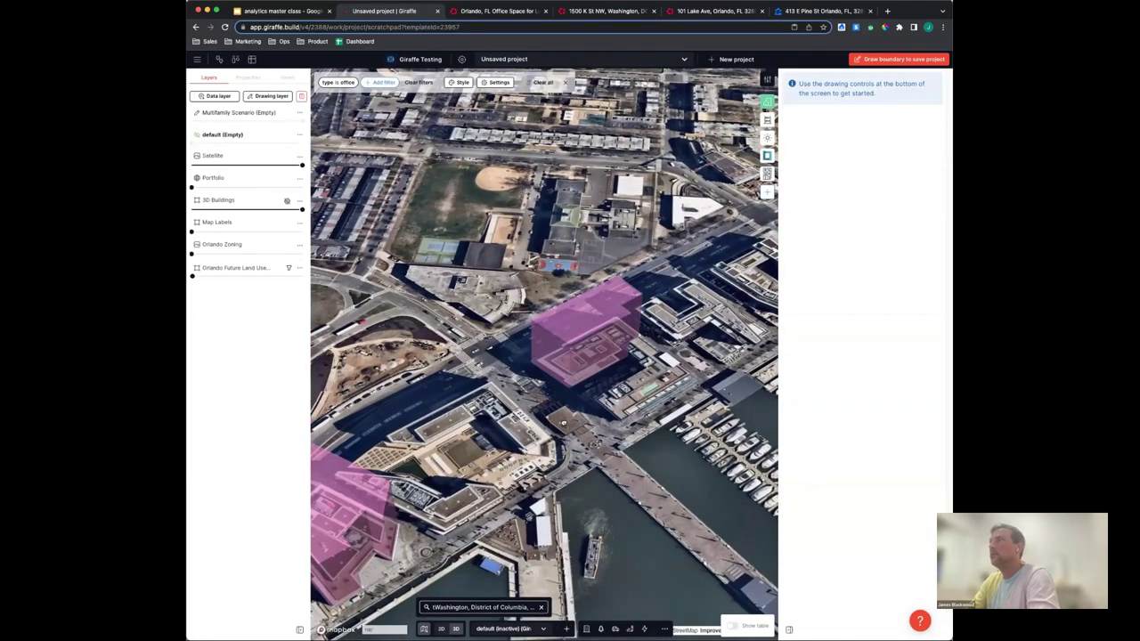
{"action": "right_click_drag", "start_coordinate": [563, 423], "coordinate": [570, 374]}
{"action": "left_click", "coordinate": [534, 374]}
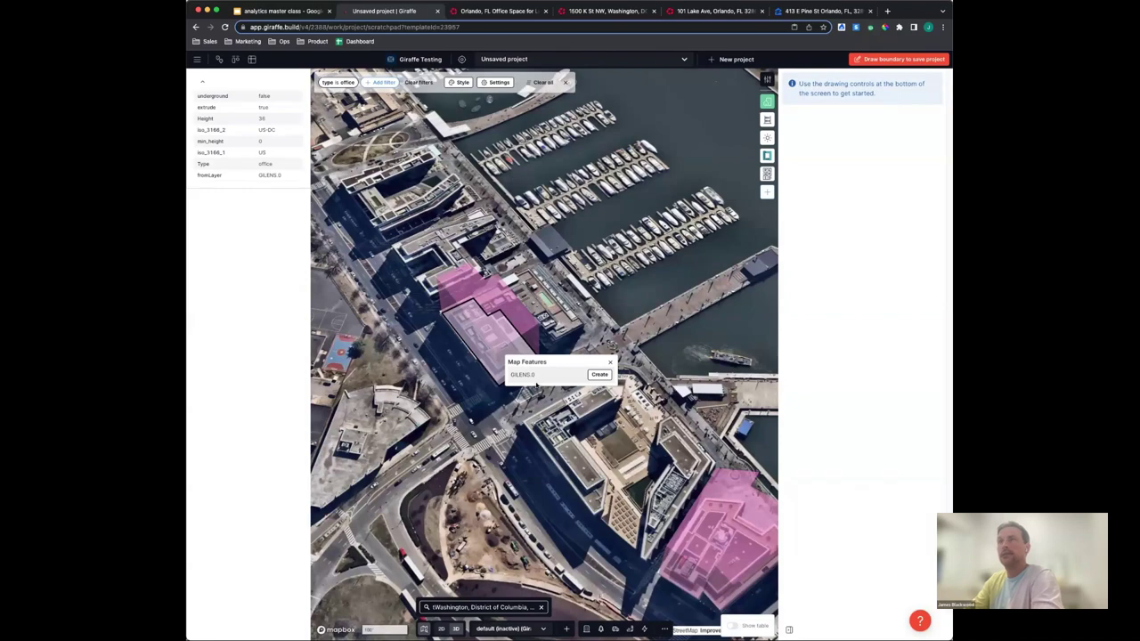
{"action": "left_click", "coordinate": [558, 409]}
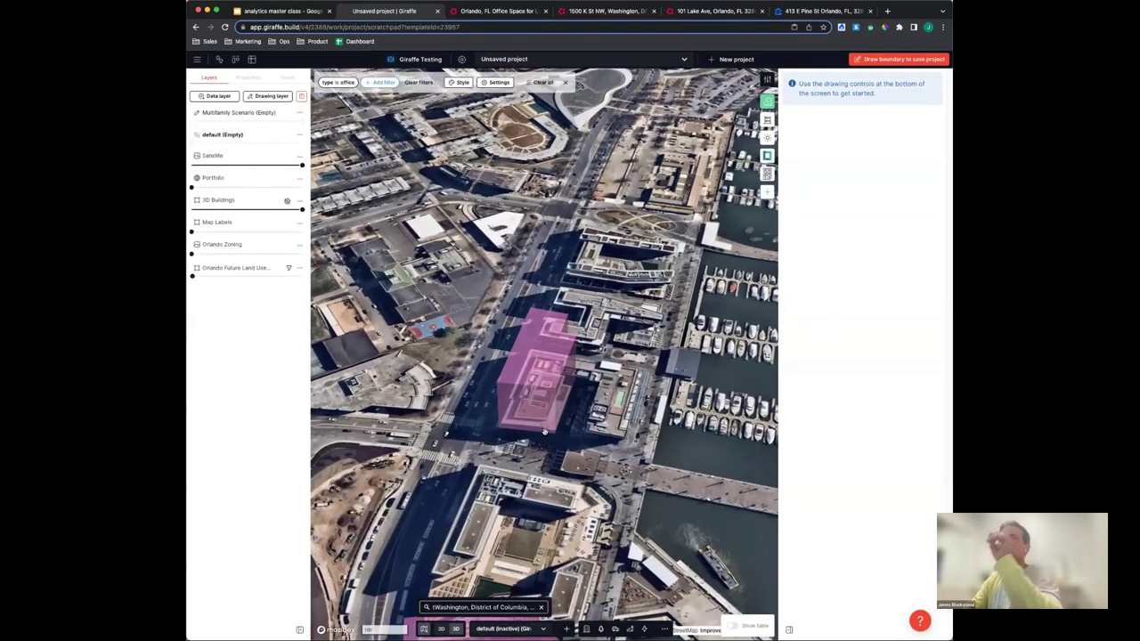
Create an editable project shape from the office building beside the marina and show the project's analytics
{"action": "left_click", "coordinate": [540, 406]}
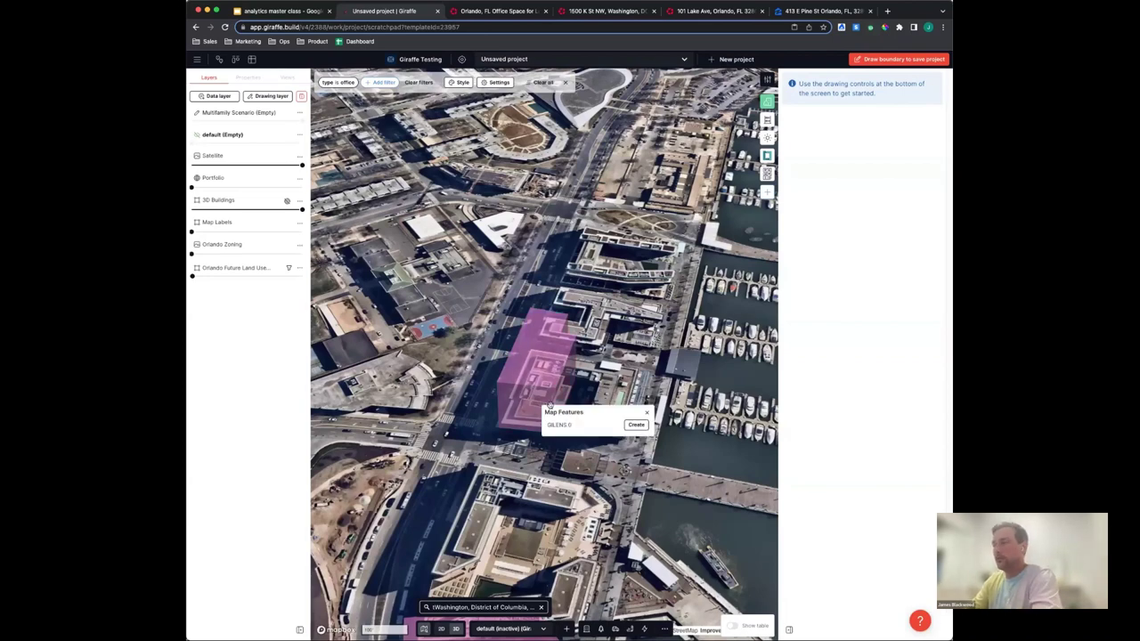
{"action": "mouse_move", "coordinate": [585, 429]}
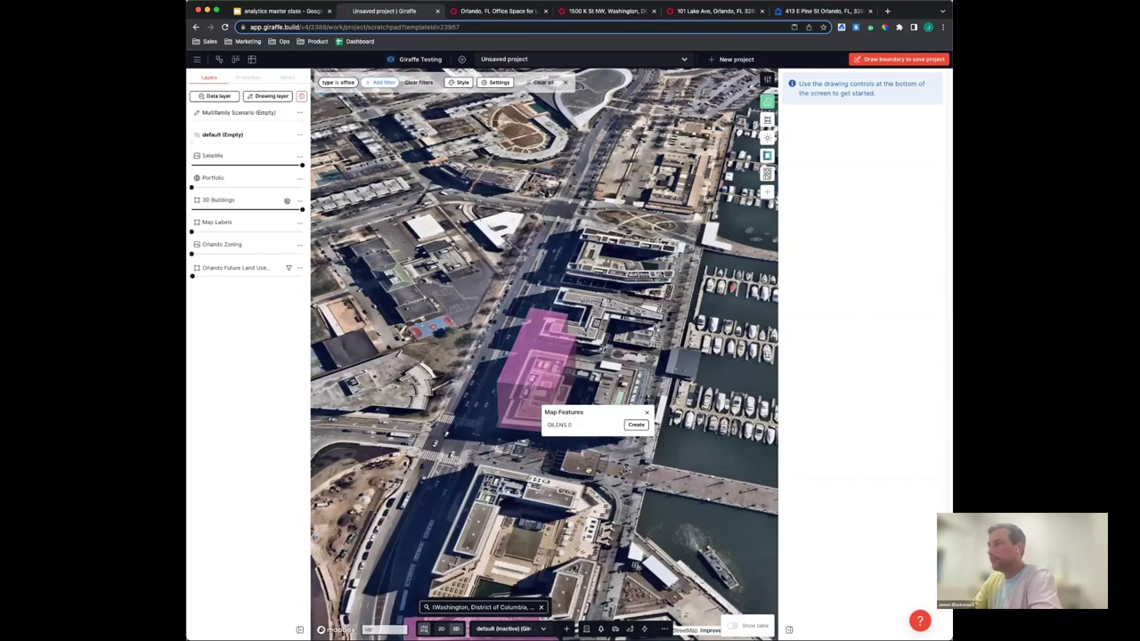
{"action": "mouse_move", "coordinate": [638, 426]}
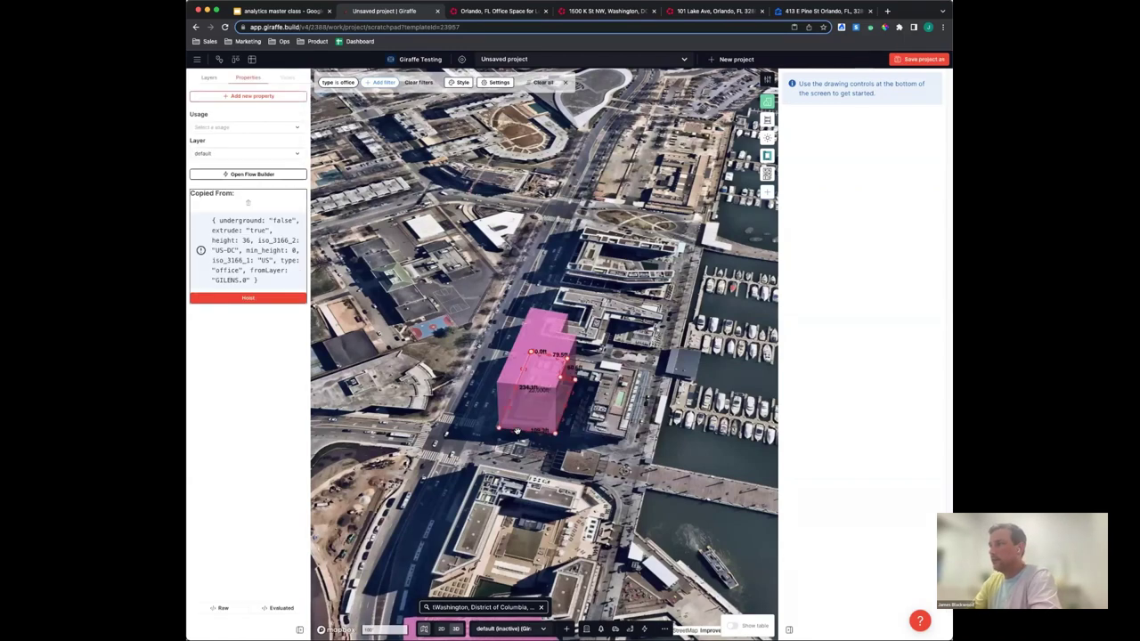
{"action": "scroll", "coordinate": [513, 429], "scroll_direction": "up", "scroll_amount": 5}
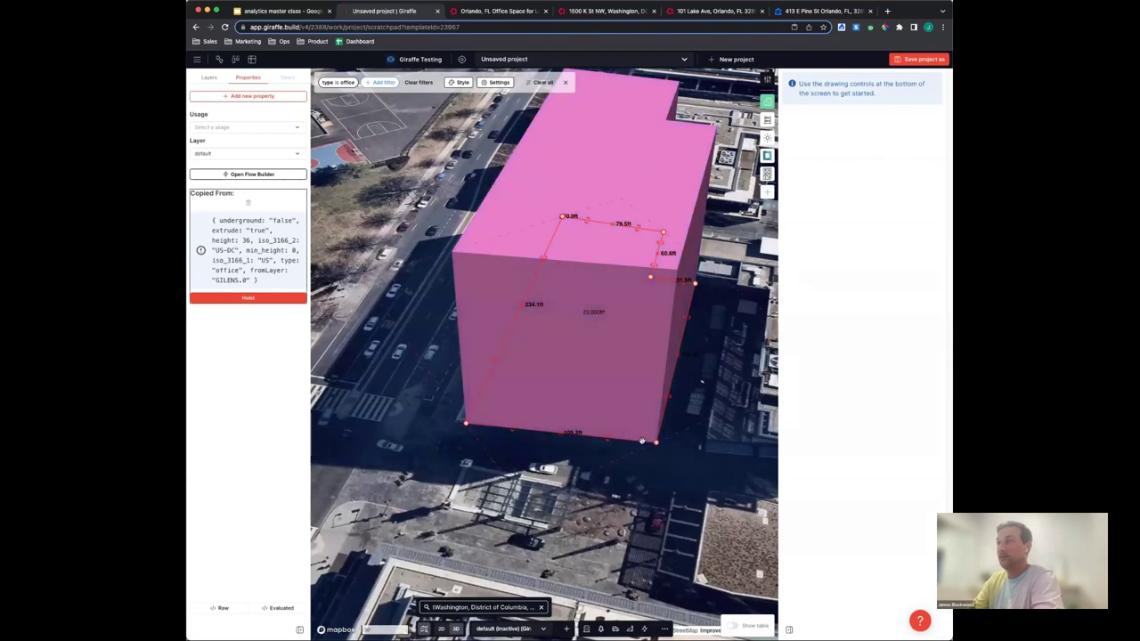
{"action": "left_click", "coordinate": [768, 121]}
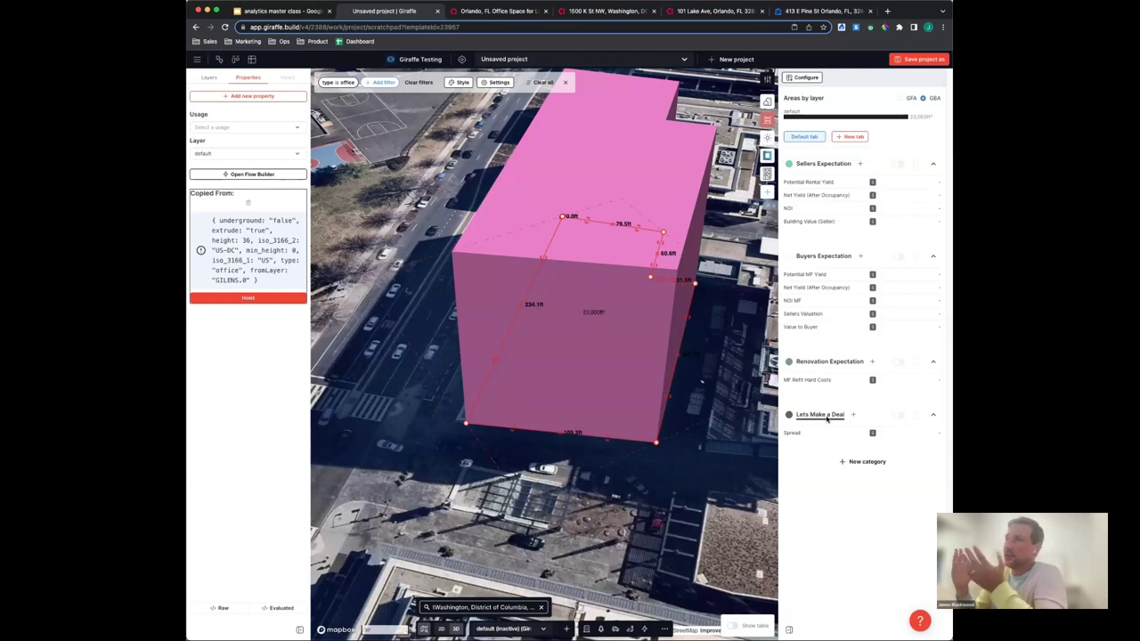
Hide the 3D Buildings layer at 0% opacity and show the default drawing layer at 100%
{"action": "left_click", "coordinate": [715, 418]}
{"action": "left_click", "coordinate": [534, 323]}
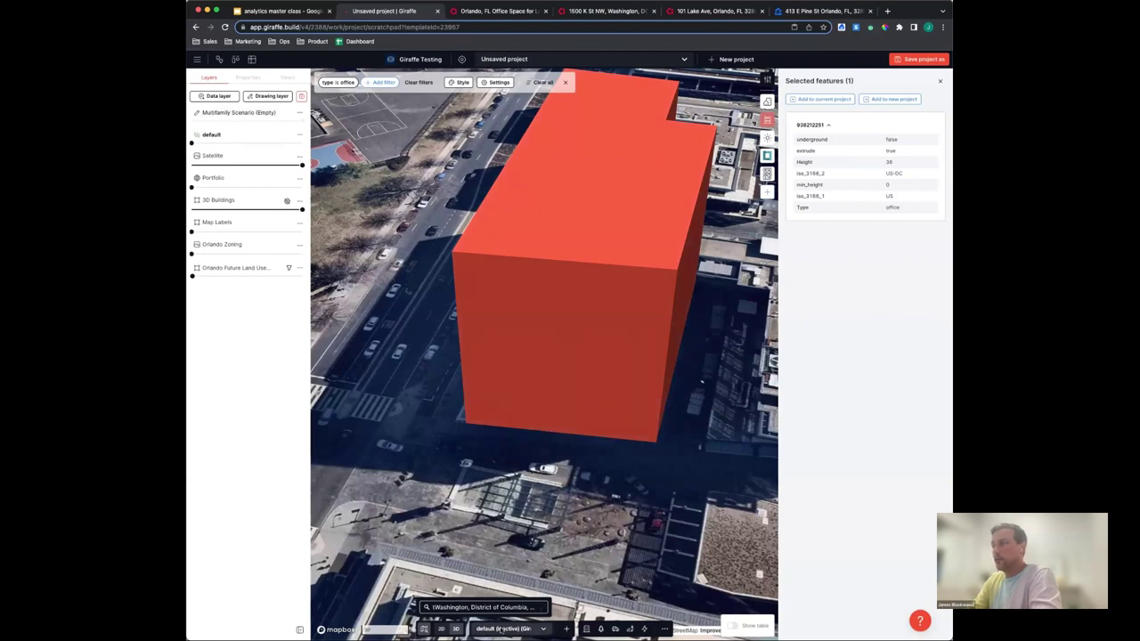
{"action": "left_click_drag", "start_coordinate": [302, 209], "coordinate": [192, 211]}
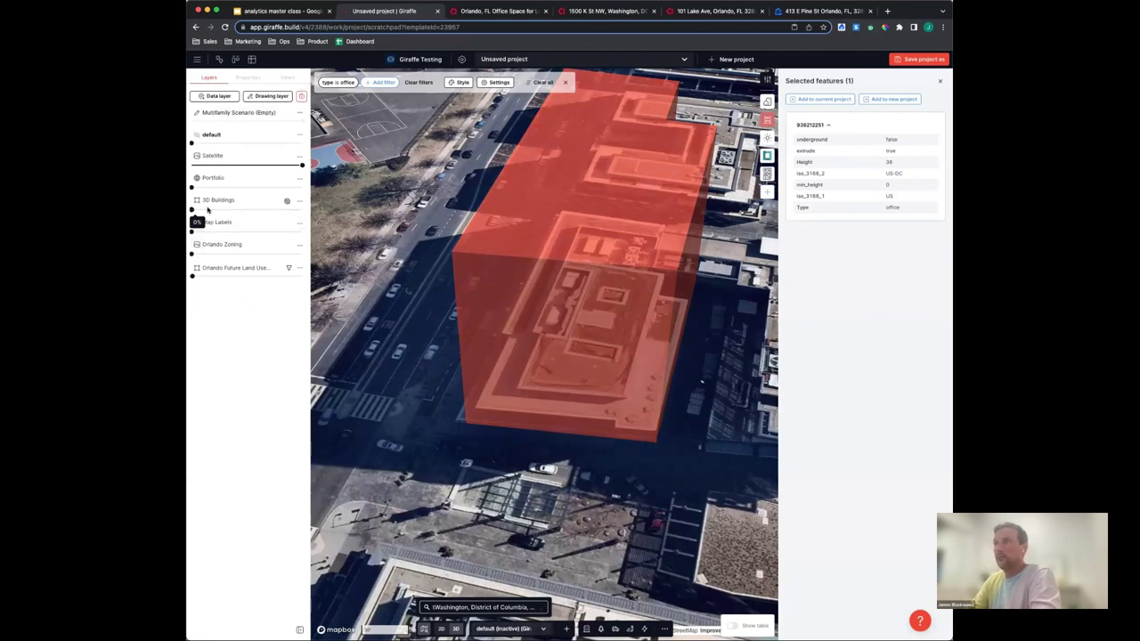
{"action": "left_click_drag", "start_coordinate": [233, 143], "coordinate": [300, 144]}
Set the copied office footprint's usage to Commercial and its building levels to 10
{"action": "left_click", "coordinate": [681, 334]}
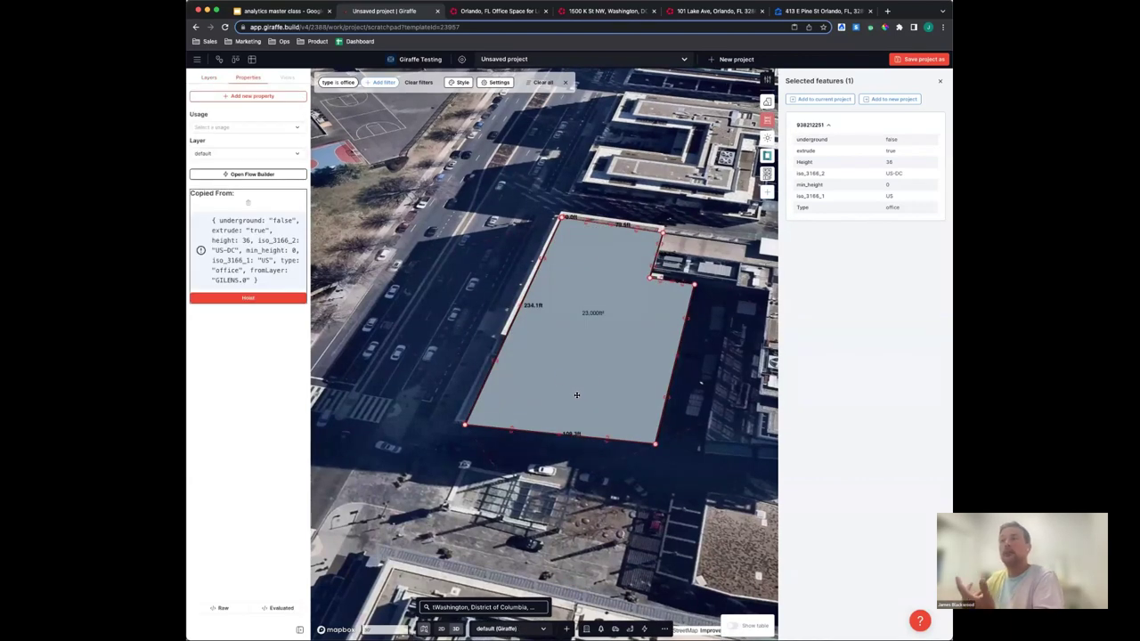
{"action": "left_click", "coordinate": [263, 129]}
{"action": "left_click", "coordinate": [223, 238]}
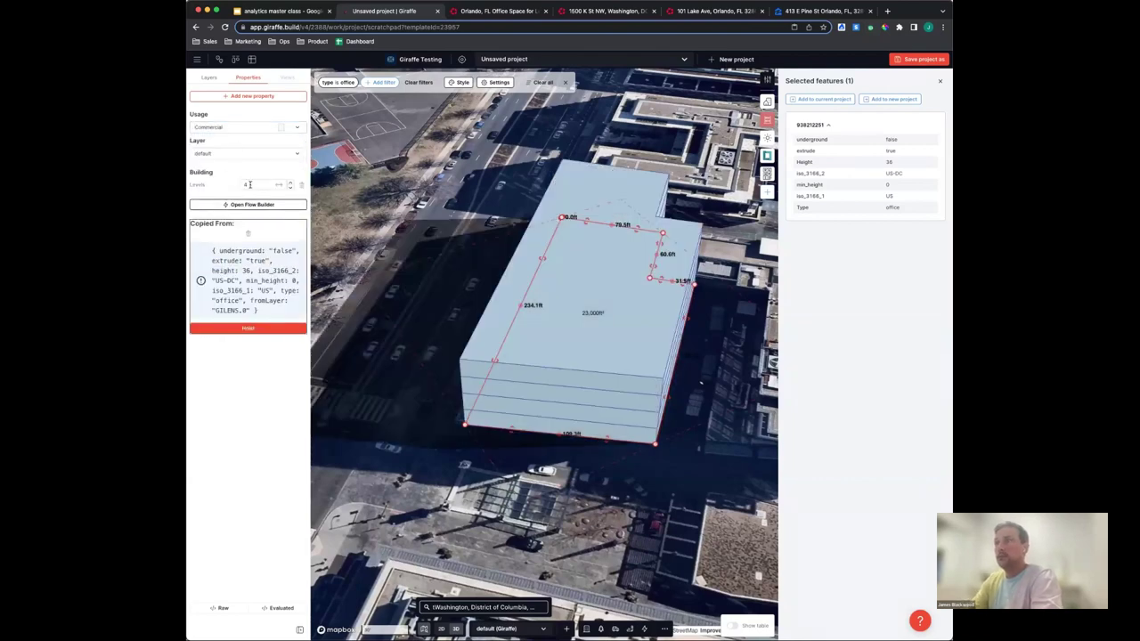
{"action": "double_click", "coordinate": [250, 184]}
{"action": "type", "text": "10"}
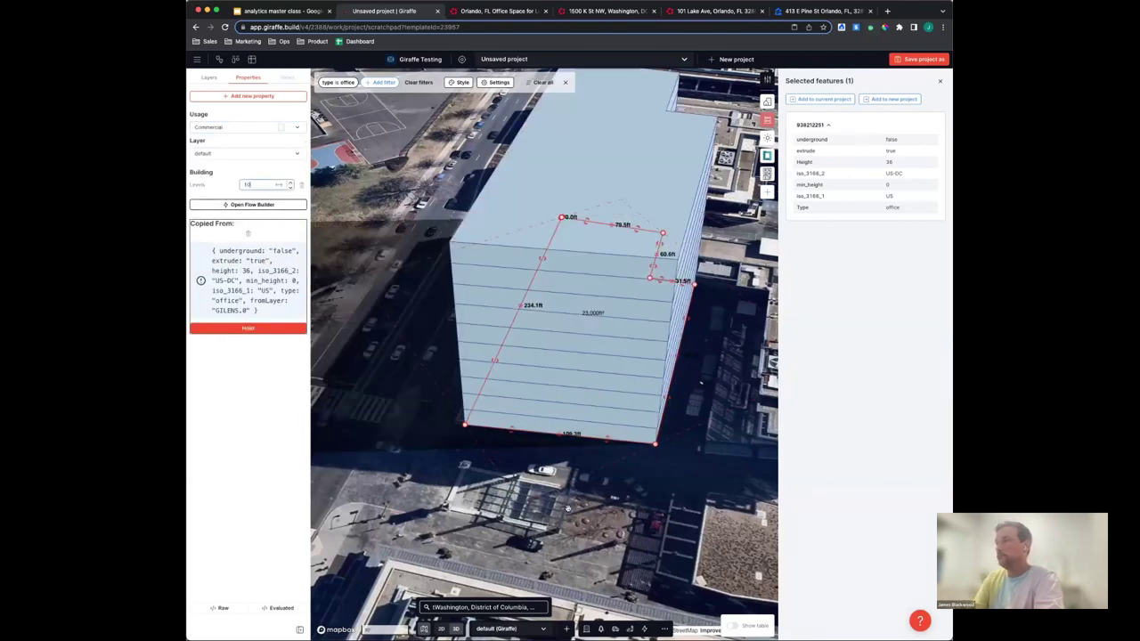
{"action": "left_click", "coordinate": [567, 509]}
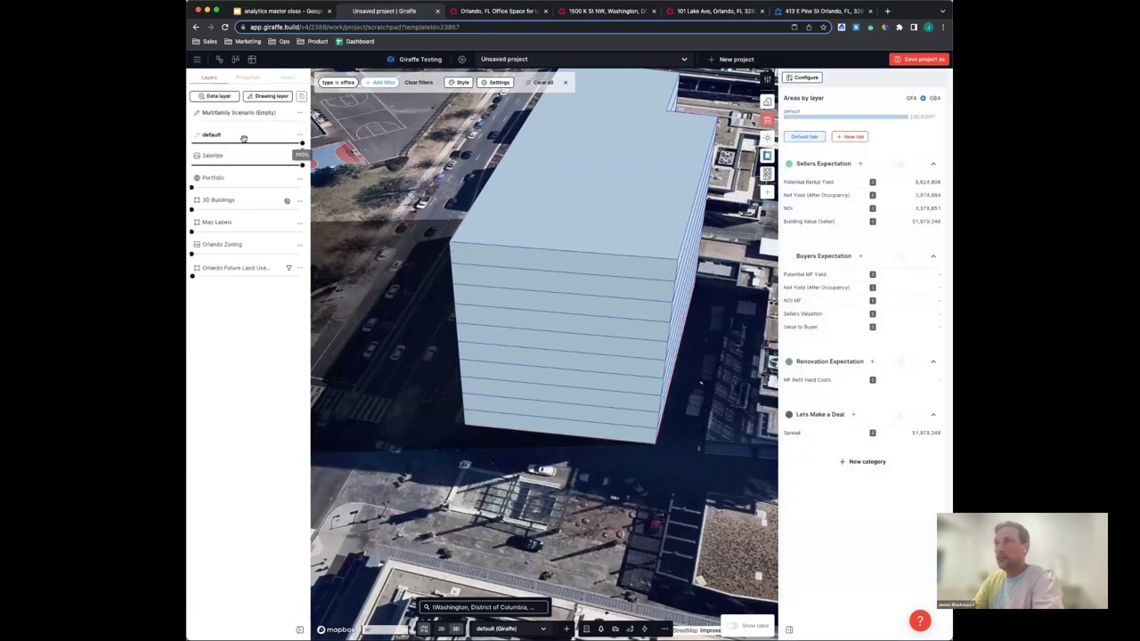
Reduce the default drawing layer's opacity to about half and lock the layer
{"action": "left_click", "coordinate": [247, 142]}
{"action": "left_click", "coordinate": [299, 135]}
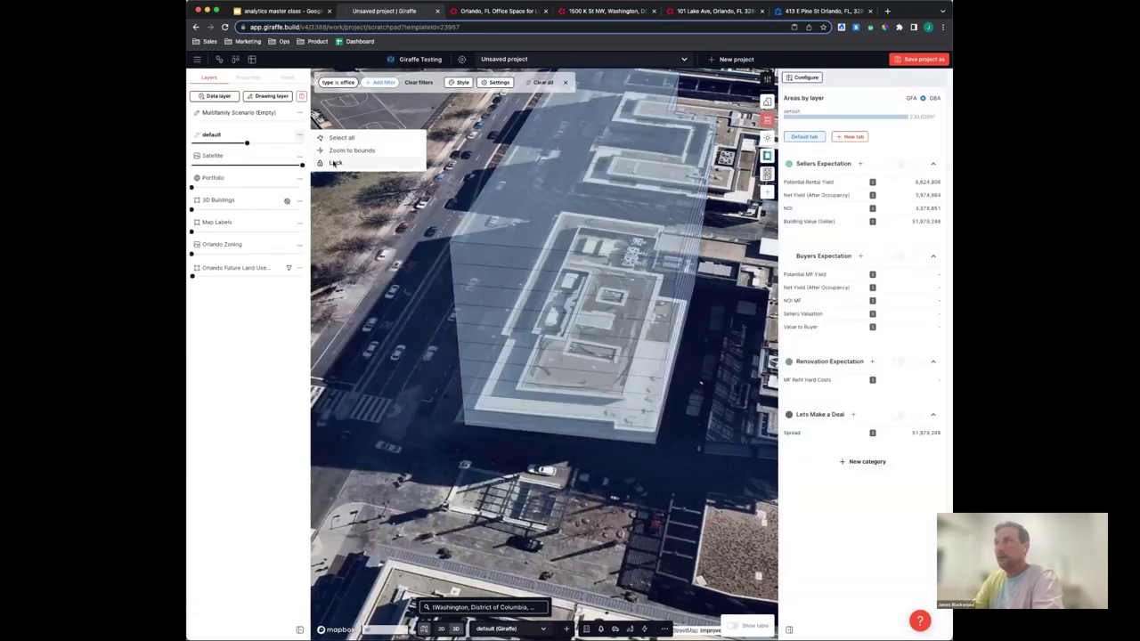
{"action": "left_click", "coordinate": [335, 163]}
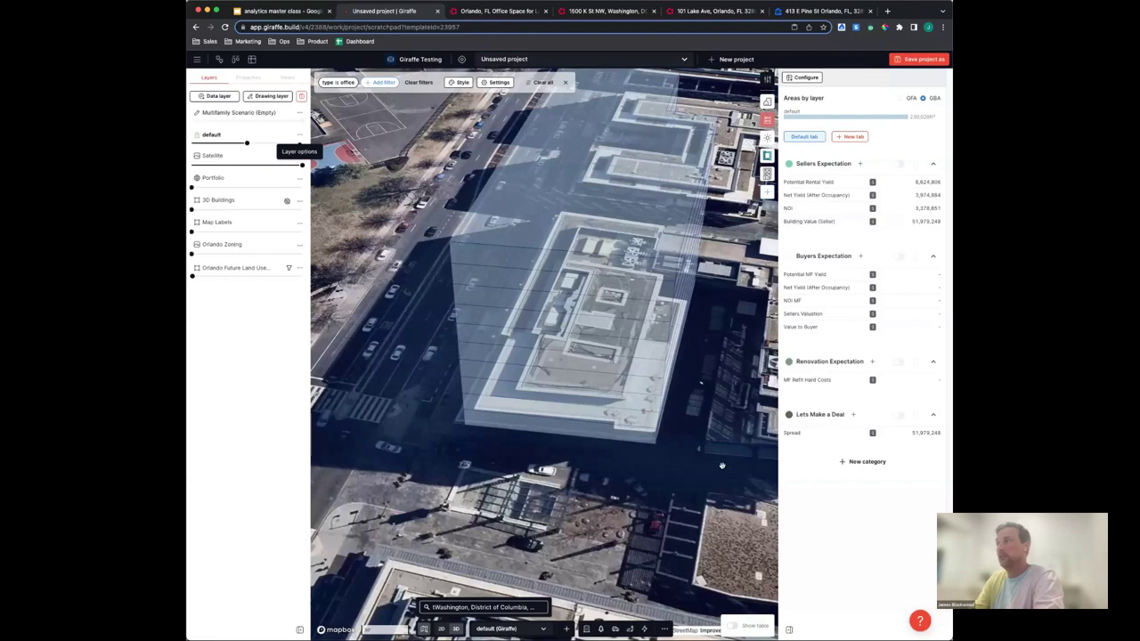
Draw a rectangular Core building about 43 ft by 20 ft over the central rooftop structures of the office building
{"action": "scroll", "coordinate": [720, 466], "scroll_direction": "up", "scroll_amount": 3}
{"action": "right_click_drag", "start_coordinate": [688, 481], "coordinate": [425, 398]}
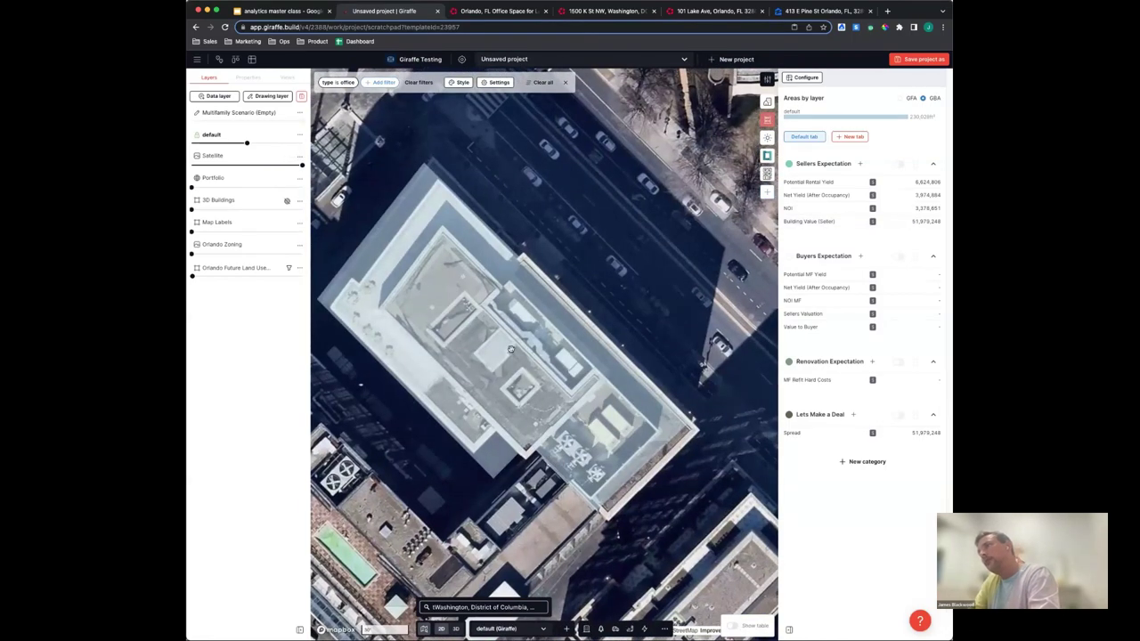
{"action": "left_click_drag", "start_coordinate": [503, 381], "coordinate": [546, 348]}
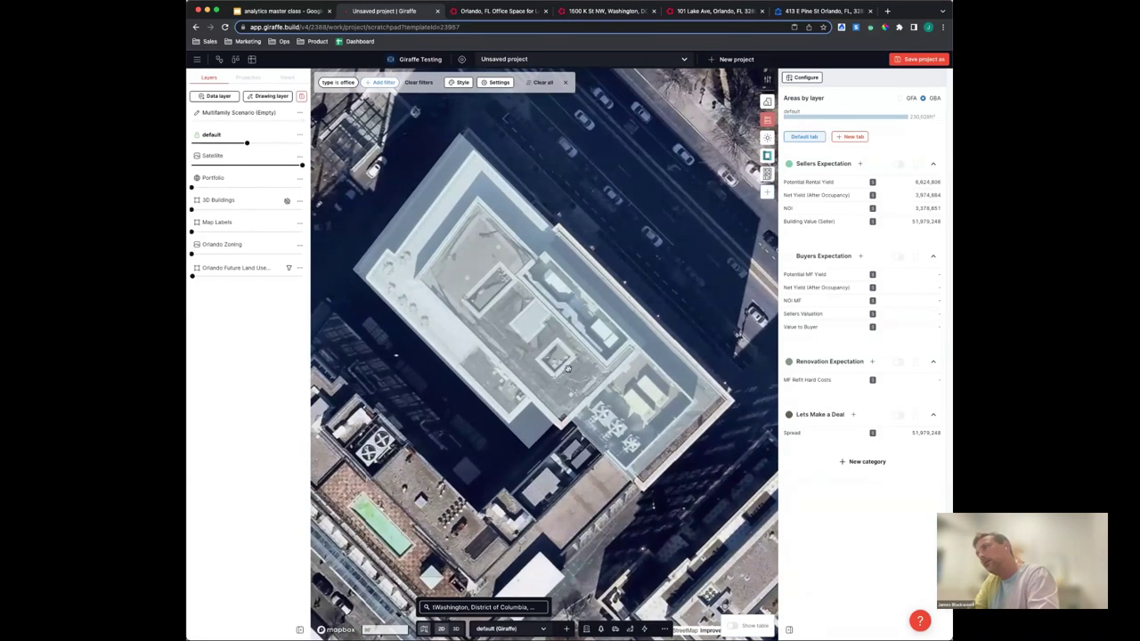
{"action": "left_click_drag", "start_coordinate": [561, 368], "coordinate": [553, 355]}
{"action": "left_click", "coordinate": [586, 629]}
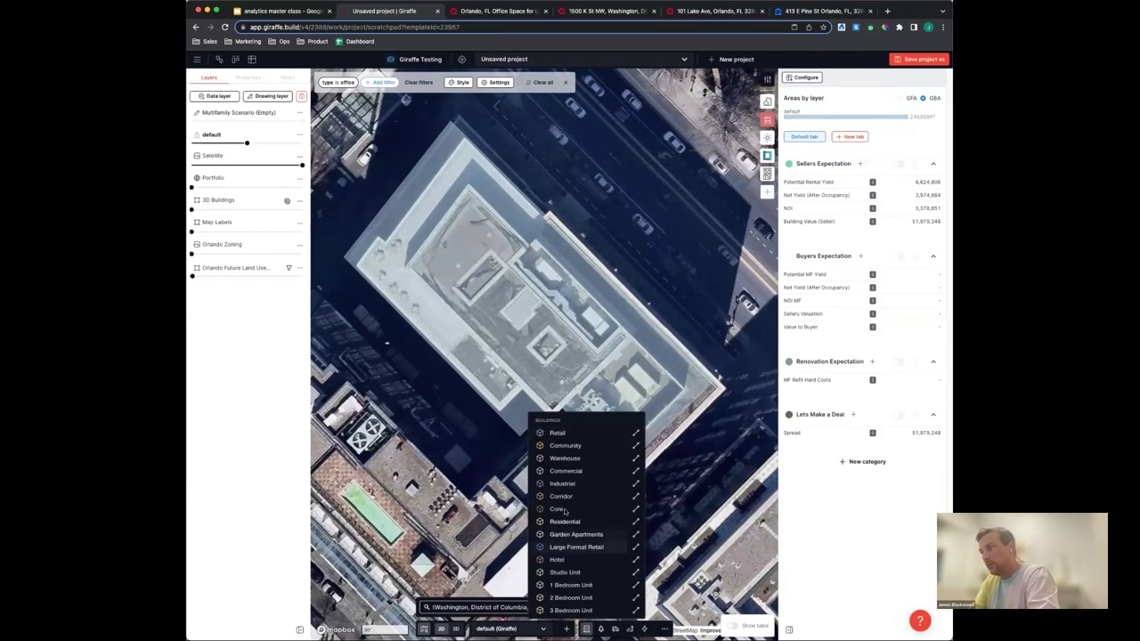
{"action": "left_click", "coordinate": [558, 508]}
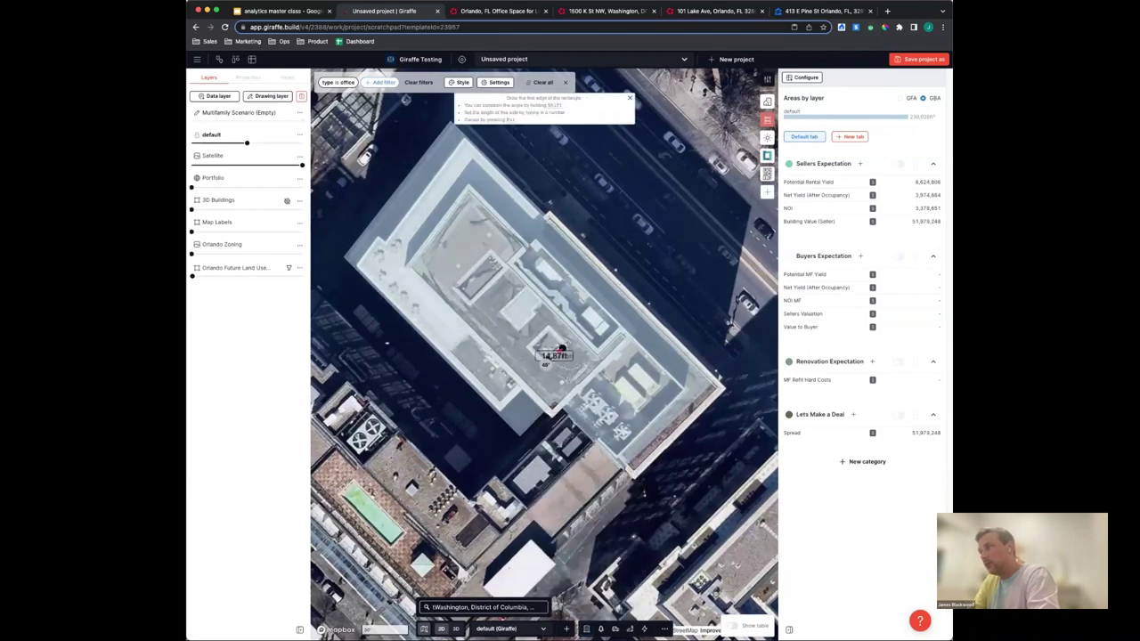
{"action": "left_click", "coordinate": [569, 341]}
{"action": "left_click", "coordinate": [509, 304]}
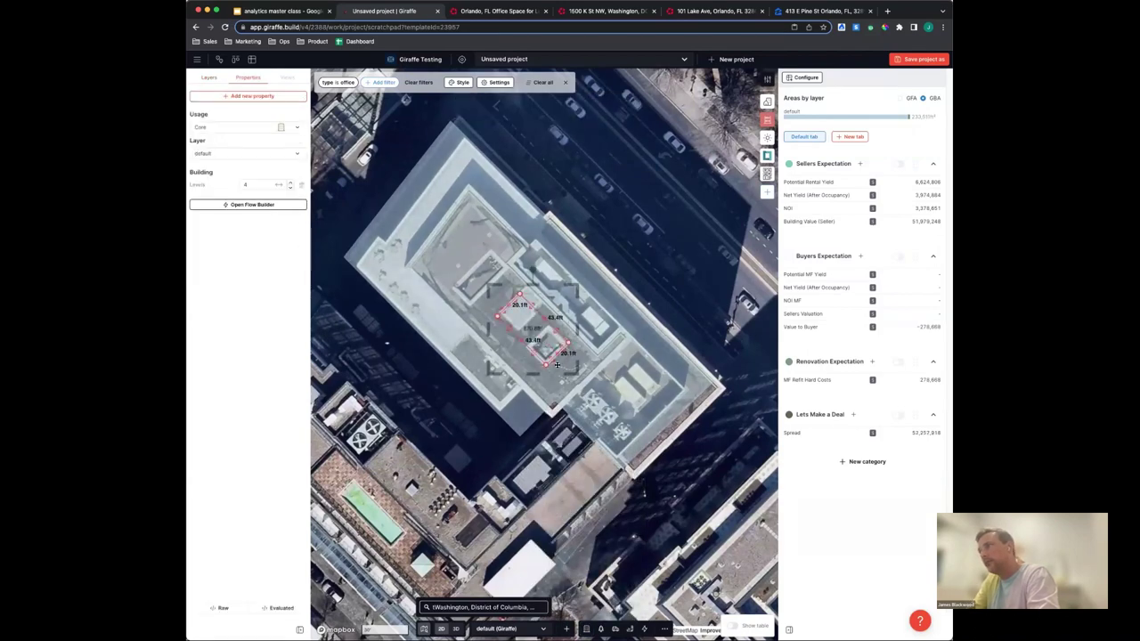
Assign the core to the Multifamily Scenario layer and set its levels to 10
{"action": "left_click", "coordinate": [209, 155]}
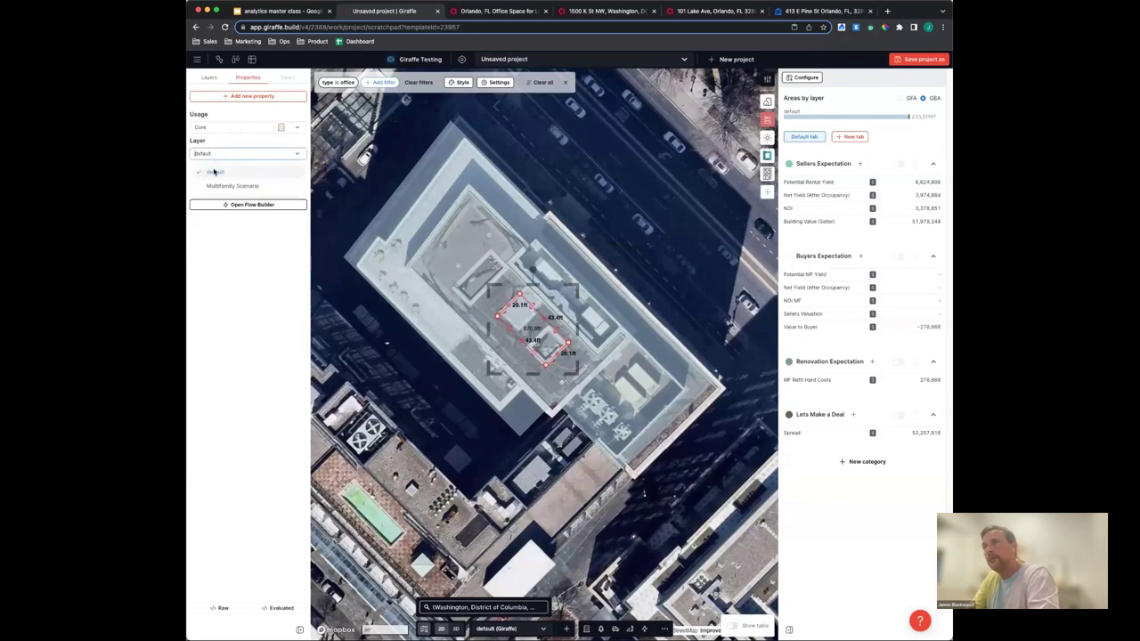
{"action": "left_click", "coordinate": [221, 183]}
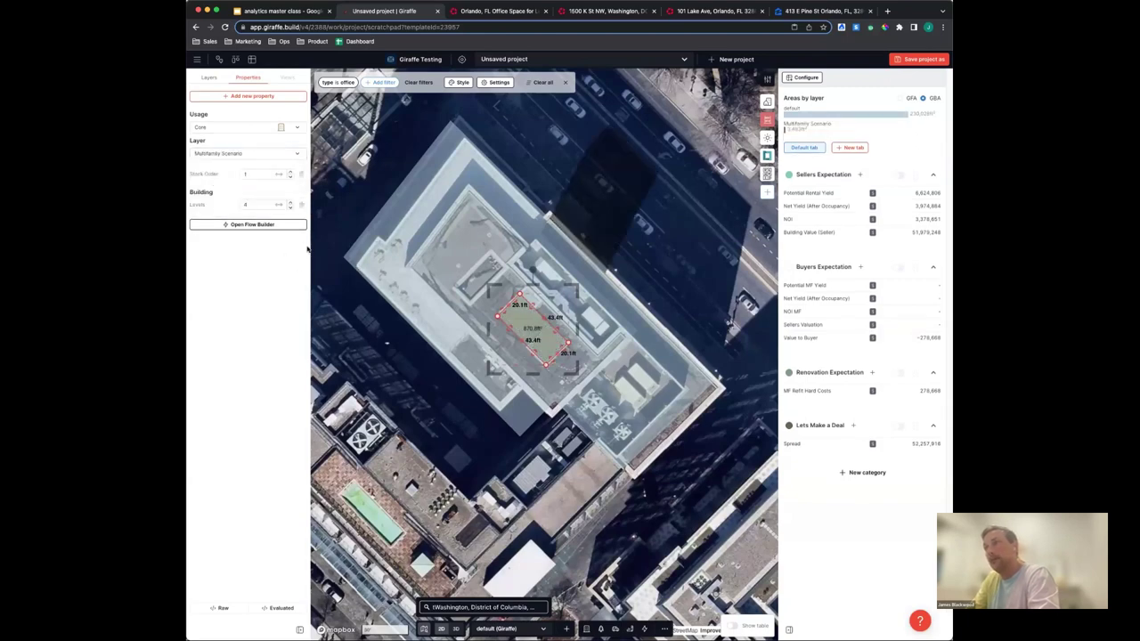
{"action": "double_click", "coordinate": [248, 204]}
{"action": "type", "text": "10"}
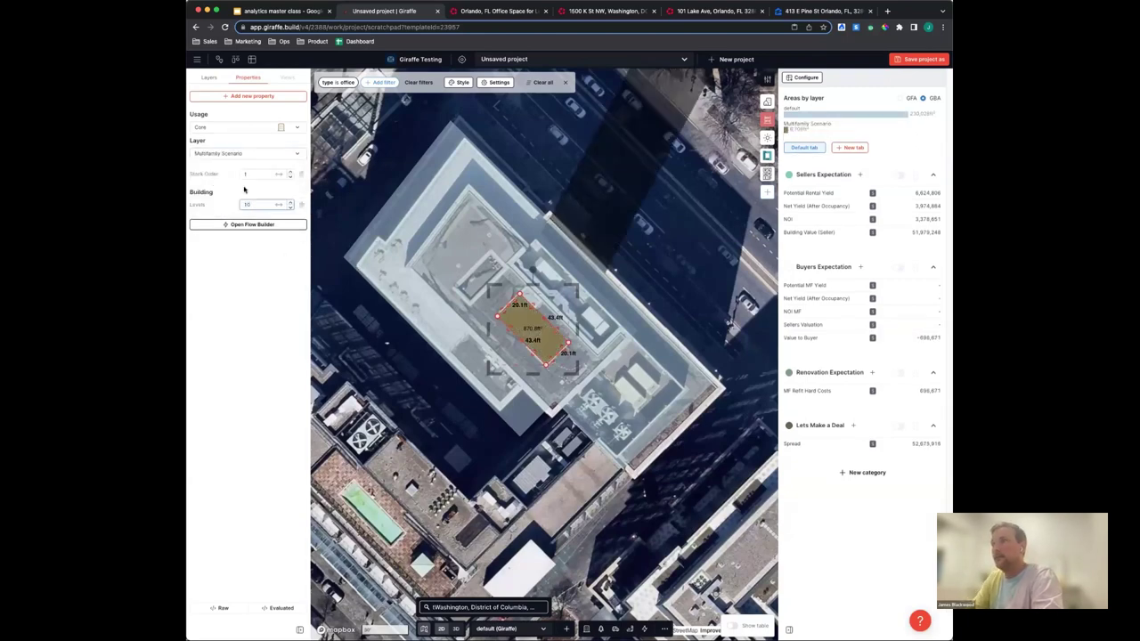
{"action": "key", "text": "Return"}
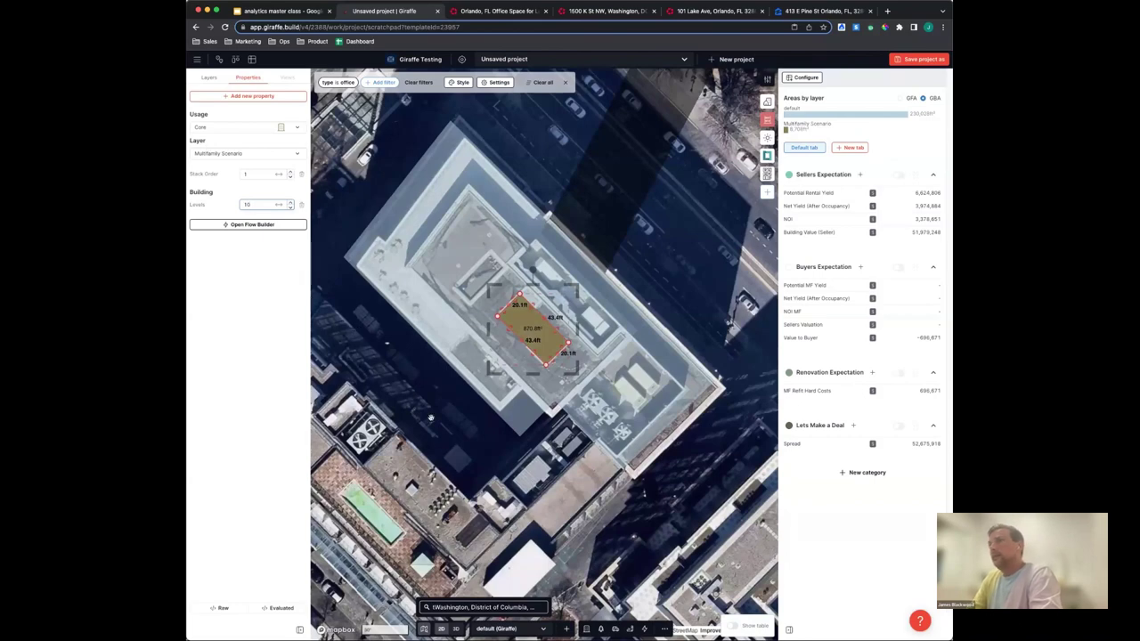
Reduce the Satellite layer's opacity to zero and choose the Apartments flow, keeping the existing usages for duplicate names
{"action": "left_click", "coordinate": [457, 467]}
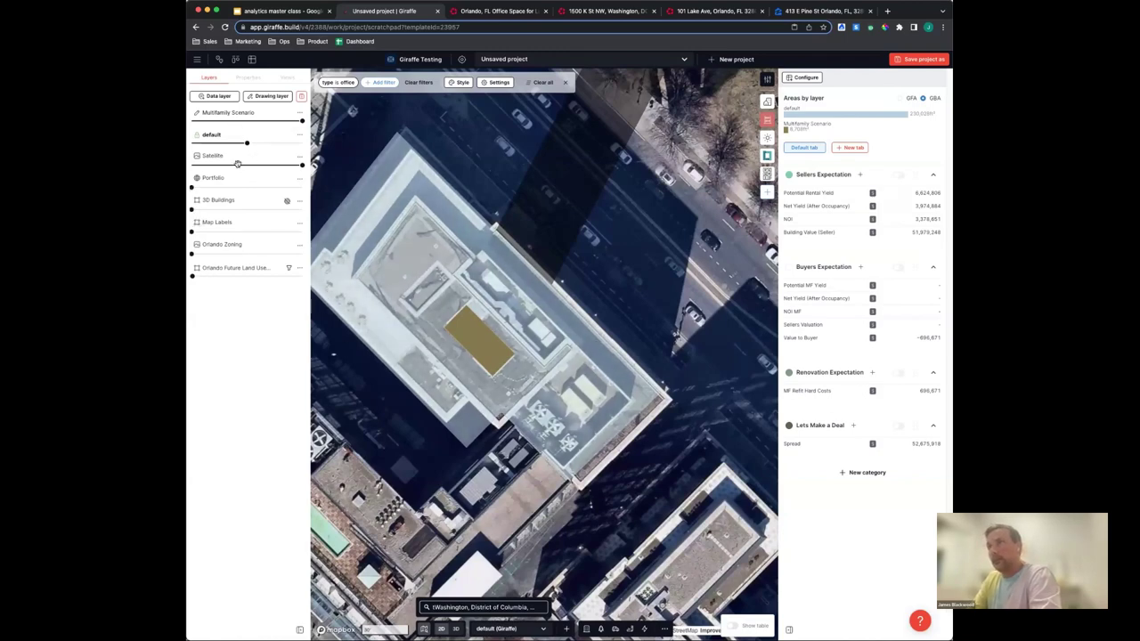
{"action": "left_click_drag", "start_coordinate": [302, 166], "coordinate": [191, 166]}
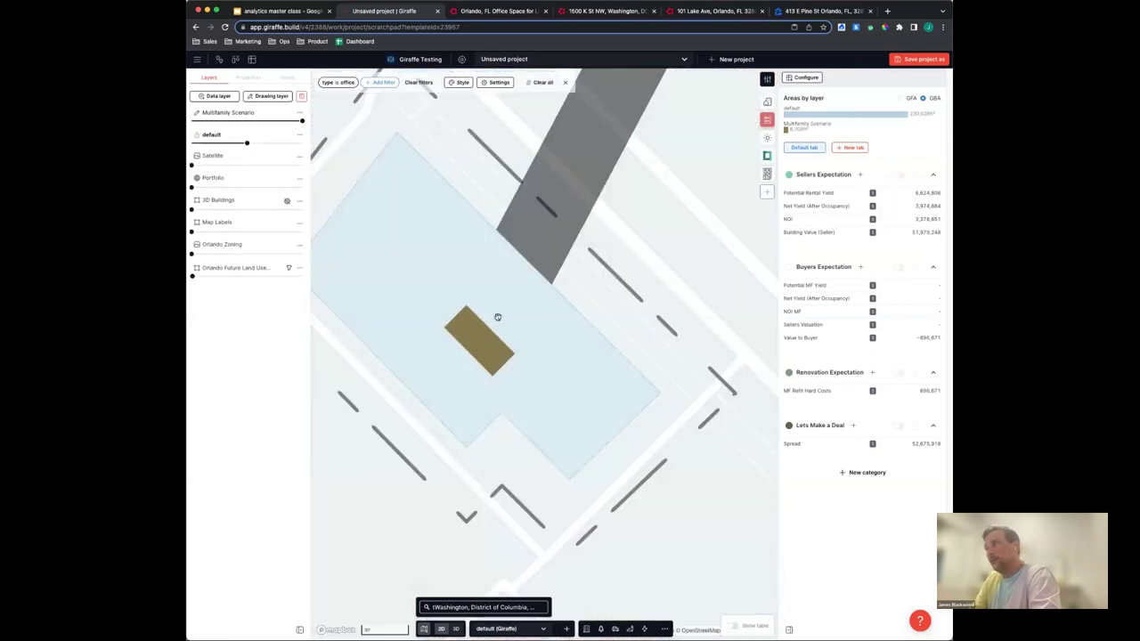
{"action": "left_click", "coordinate": [644, 629]}
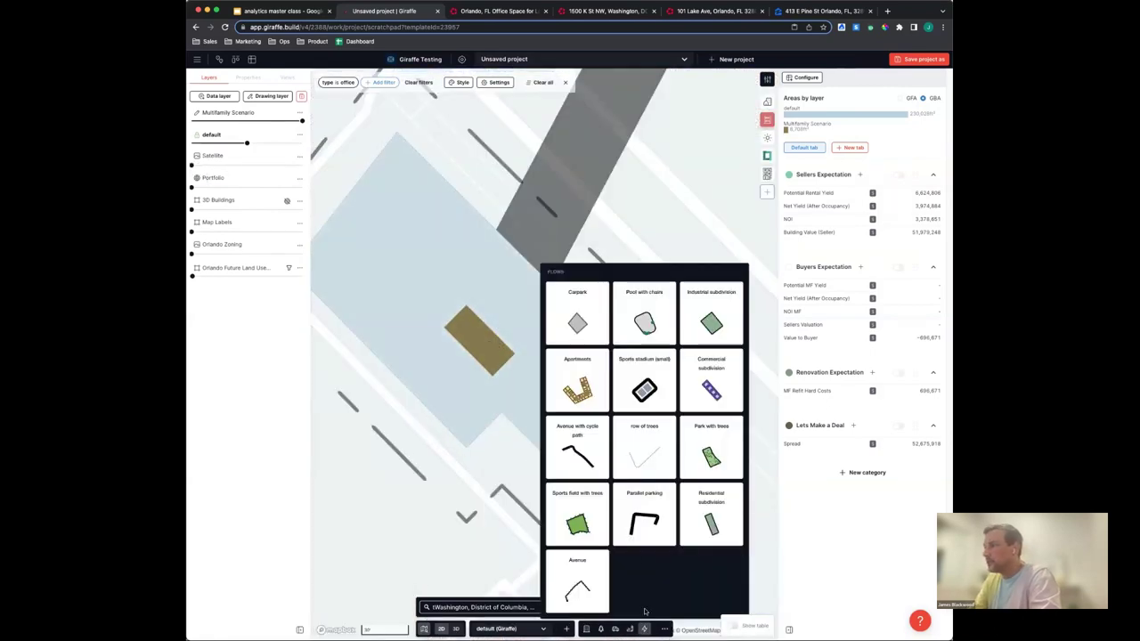
{"action": "left_click", "coordinate": [606, 383]}
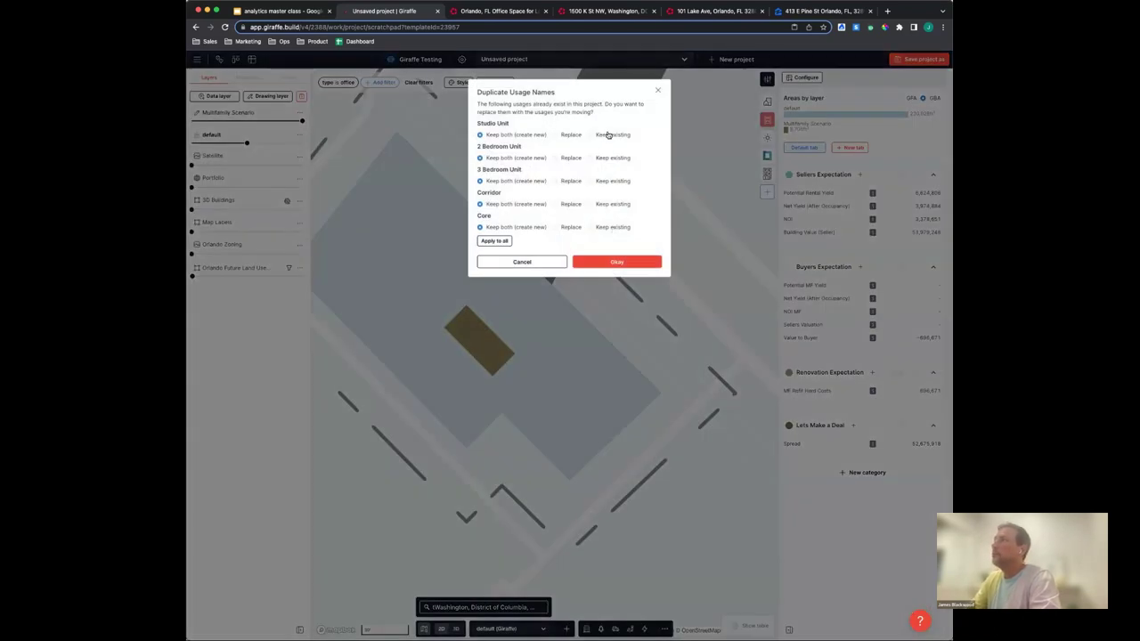
{"action": "left_click", "coordinate": [609, 134]}
{"action": "left_click", "coordinate": [613, 204]}
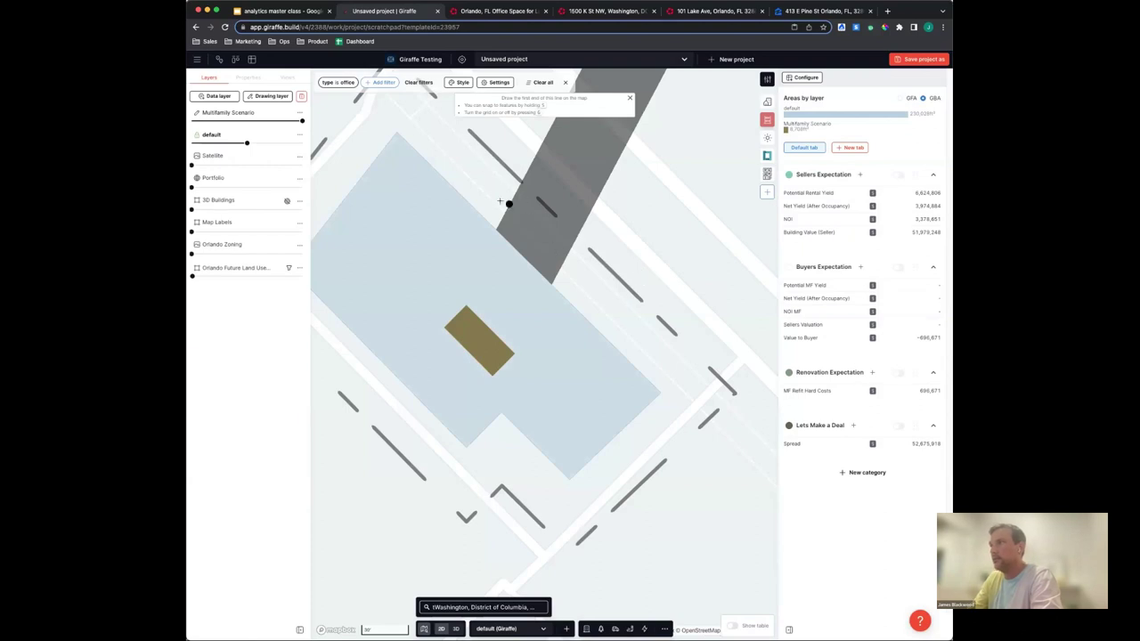
Draw an apartment line about 171 ft long beside the office's long edge, and make Multifamily Scenario its layer and the active drawing layer
{"action": "left_click", "coordinate": [470, 140]}
{"action": "left_click", "coordinate": [660, 331]}
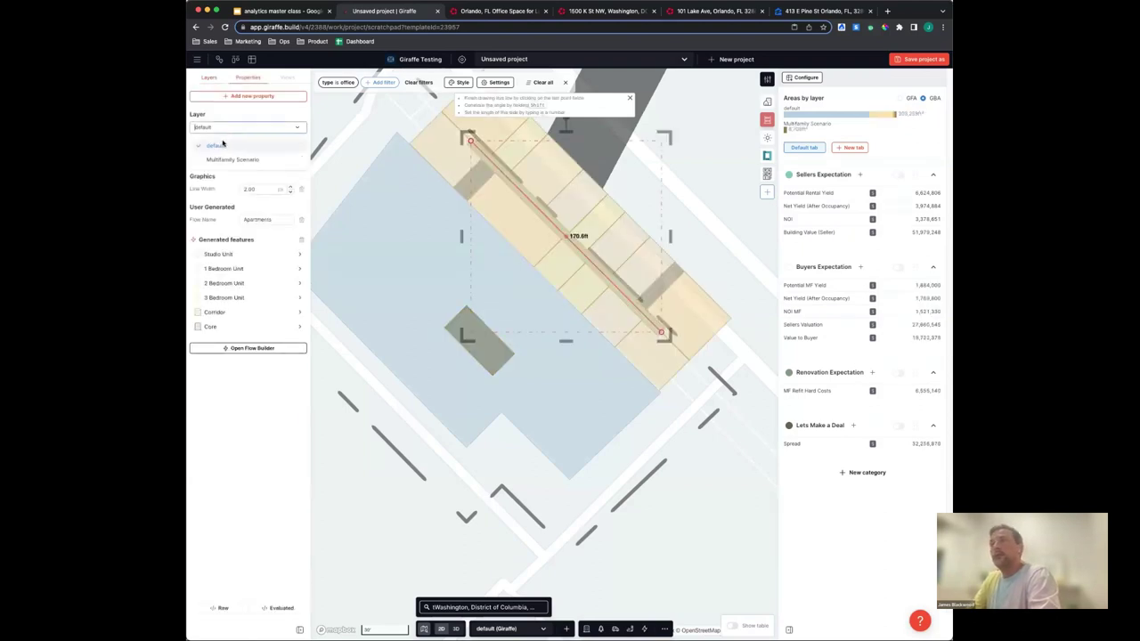
{"action": "left_click", "coordinate": [501, 628]}
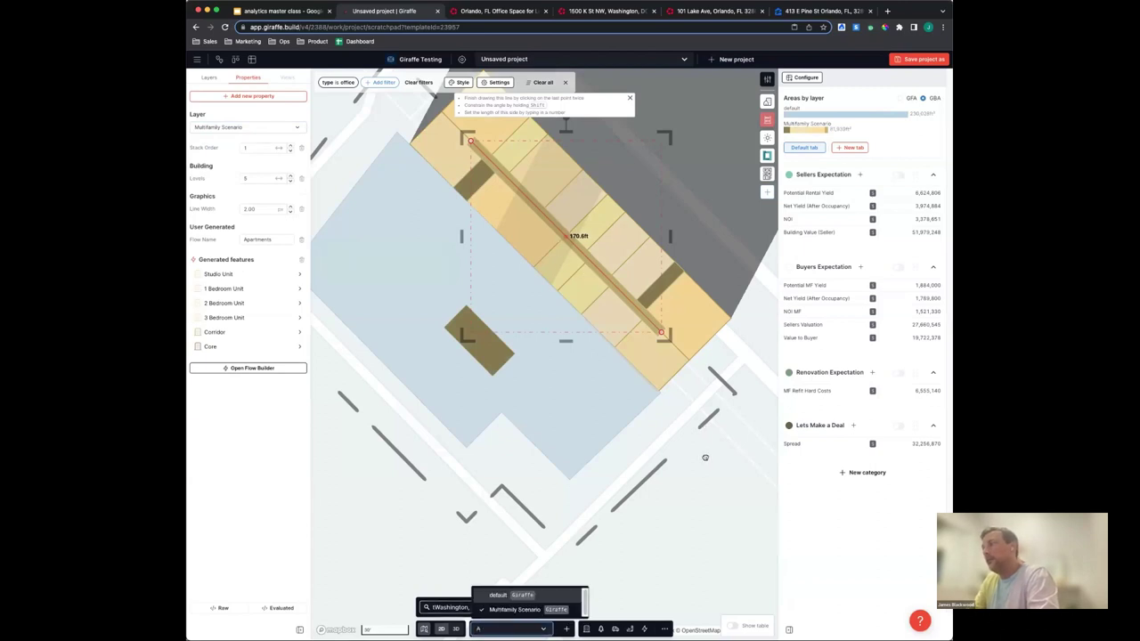
{"action": "left_click", "coordinate": [567, 410]}
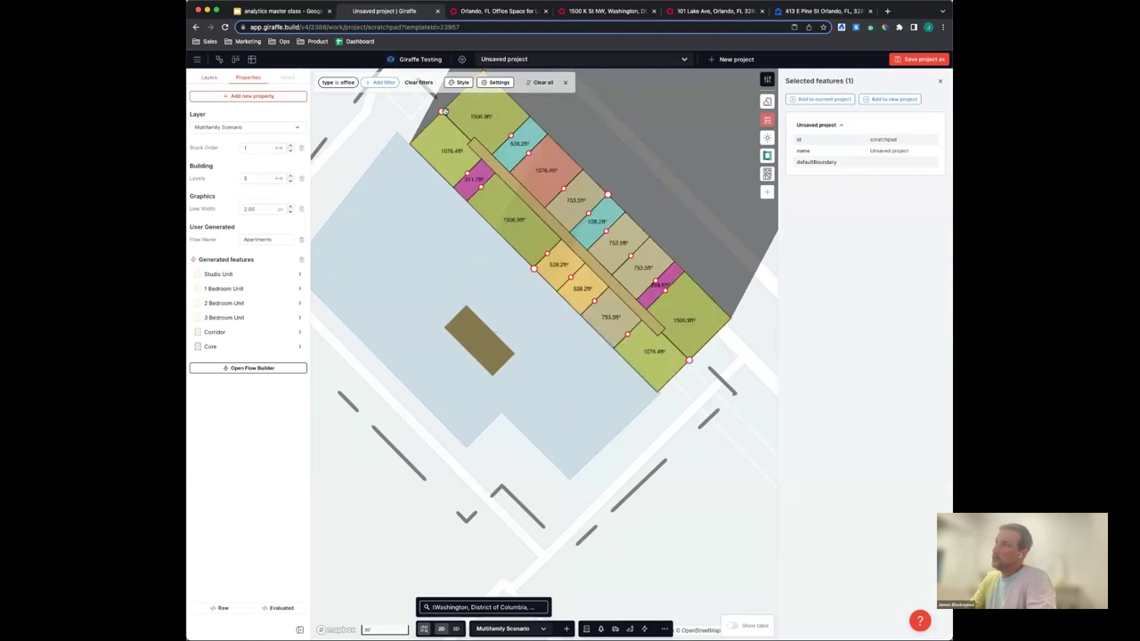
Shorten the apartment line to about 77 ft and move the block onto the notched end of the office footprint beside the core
{"action": "left_click_drag", "start_coordinate": [443, 110], "coordinate": [461, 131]}
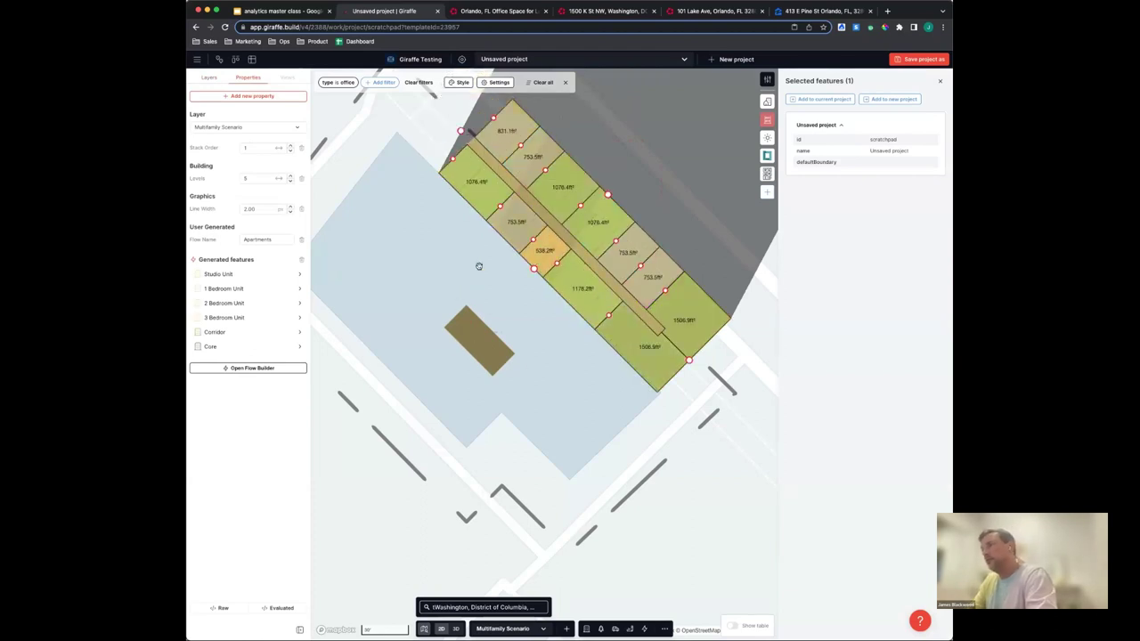
{"action": "left_click", "coordinate": [565, 311]}
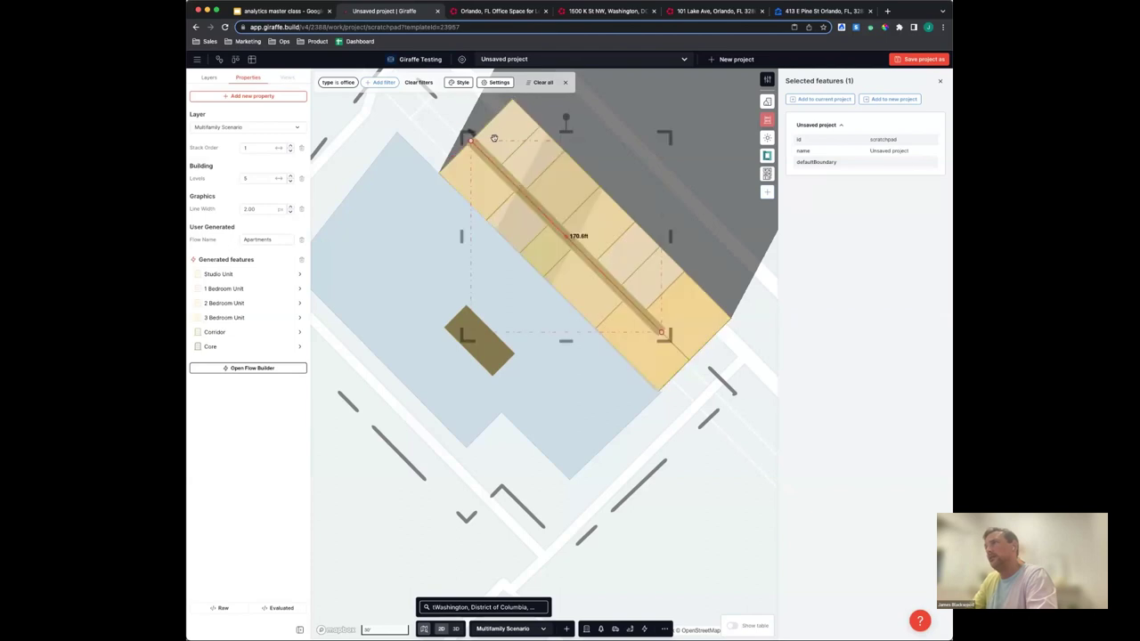
{"action": "left_click_drag", "start_coordinate": [474, 143], "coordinate": [575, 242]}
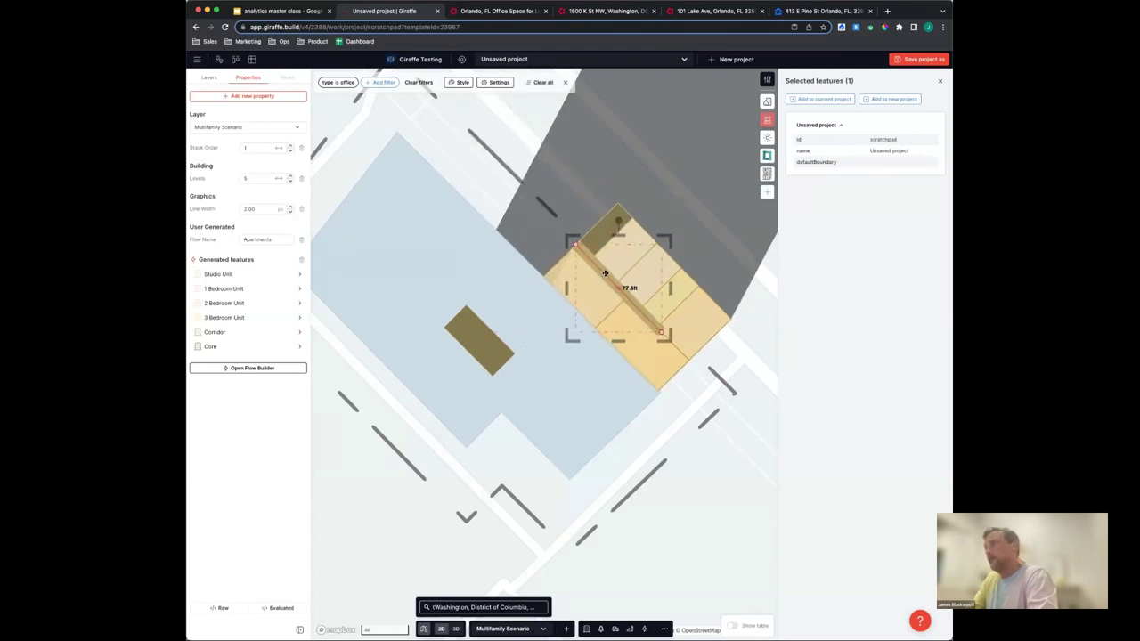
{"action": "left_click_drag", "start_coordinate": [599, 285], "coordinate": [552, 375]}
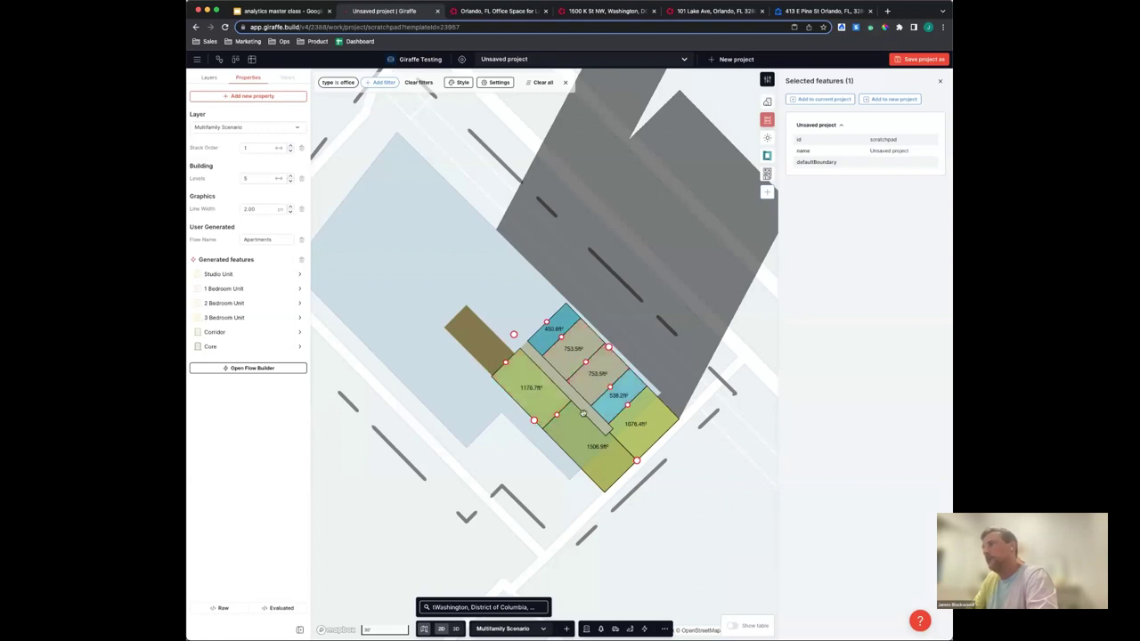
Adjust the unit depths and shorten the apartment line to about 56 ft so the block fits the footprint's notched end
{"action": "left_click_drag", "start_coordinate": [534, 420], "coordinate": [522, 432]}
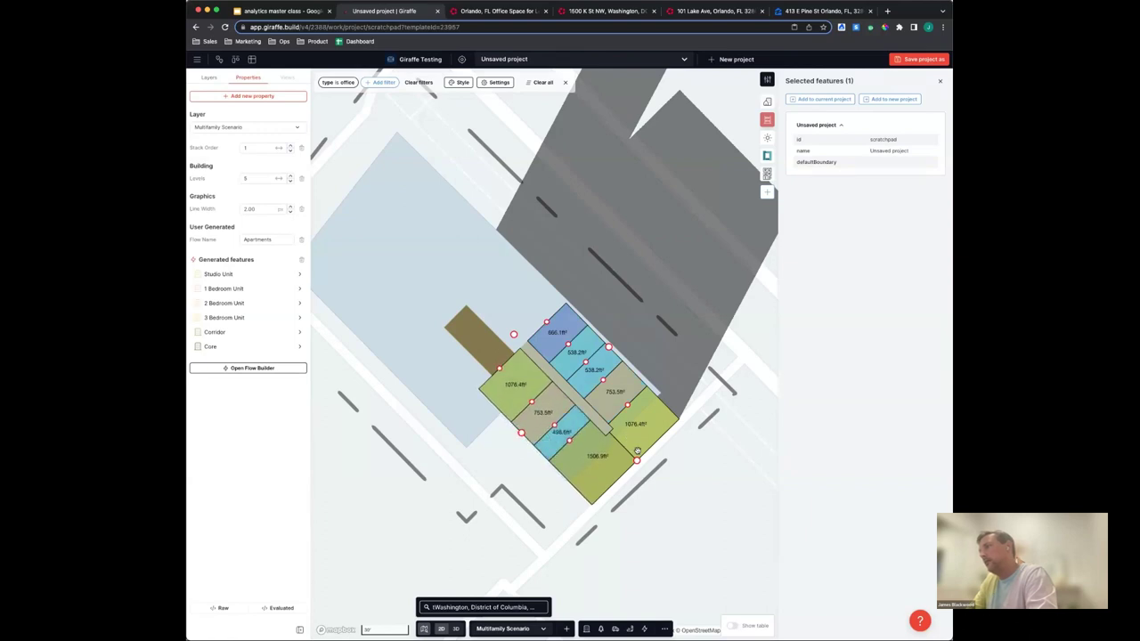
{"action": "left_click", "coordinate": [637, 460]}
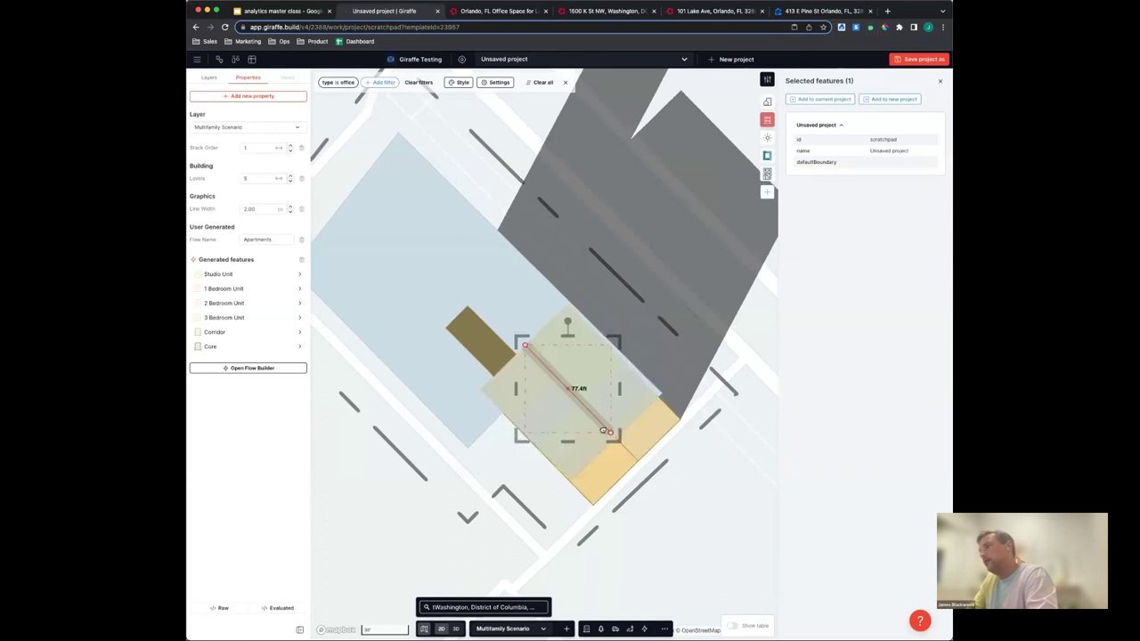
{"action": "left_click_drag", "start_coordinate": [609, 432], "coordinate": [591, 411]}
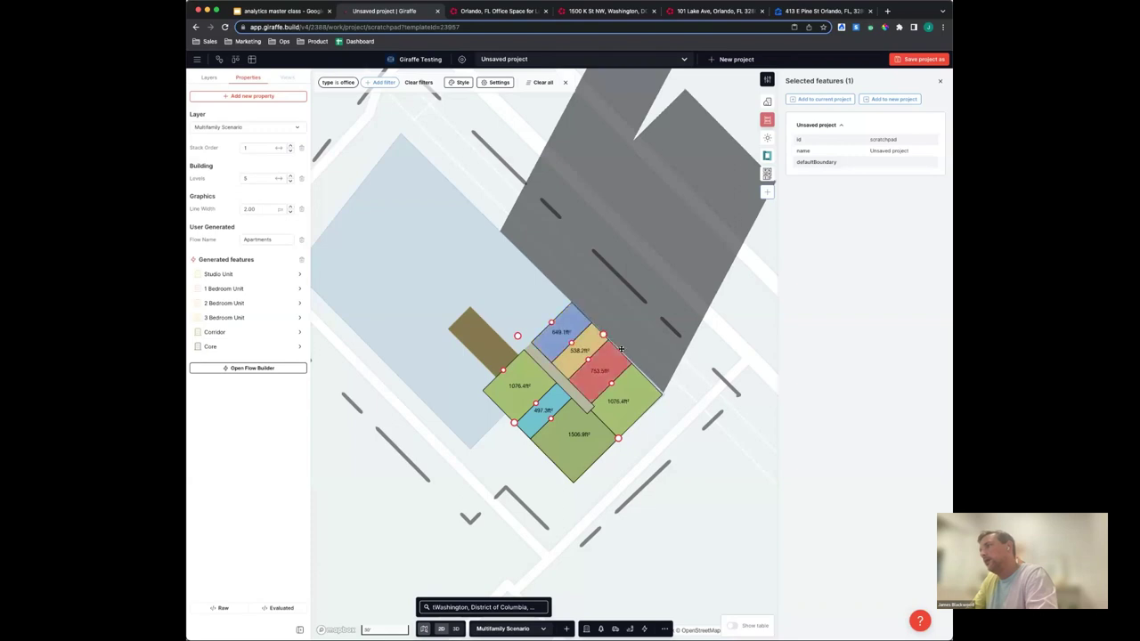
{"action": "left_click", "coordinate": [545, 383]}
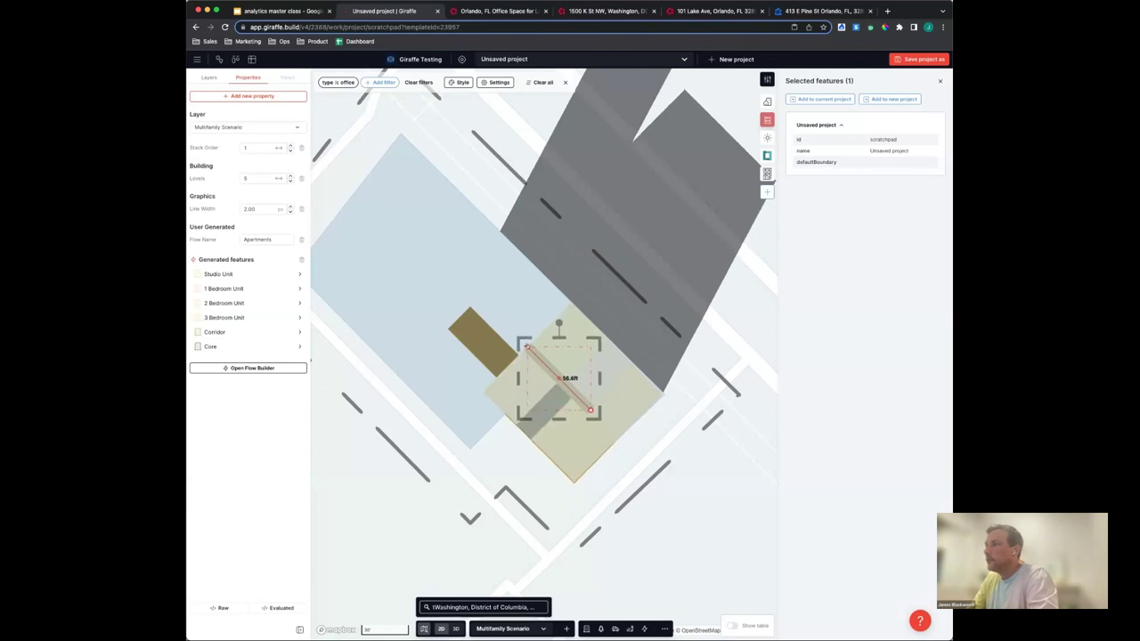
{"action": "left_click", "coordinate": [669, 402]}
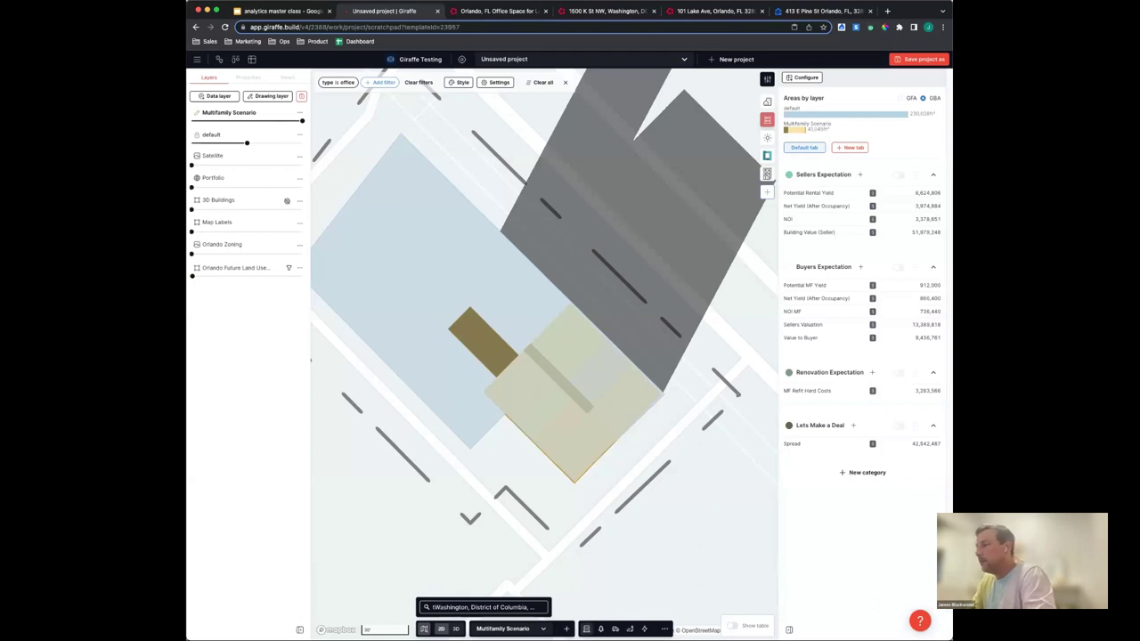
Draw a second Apartments line about 112 ft long beside the office, keeping existing usages, and remove the units on its building-facing side
{"action": "left_click", "coordinate": [587, 629]}
{"action": "left_click", "coordinate": [644, 629]}
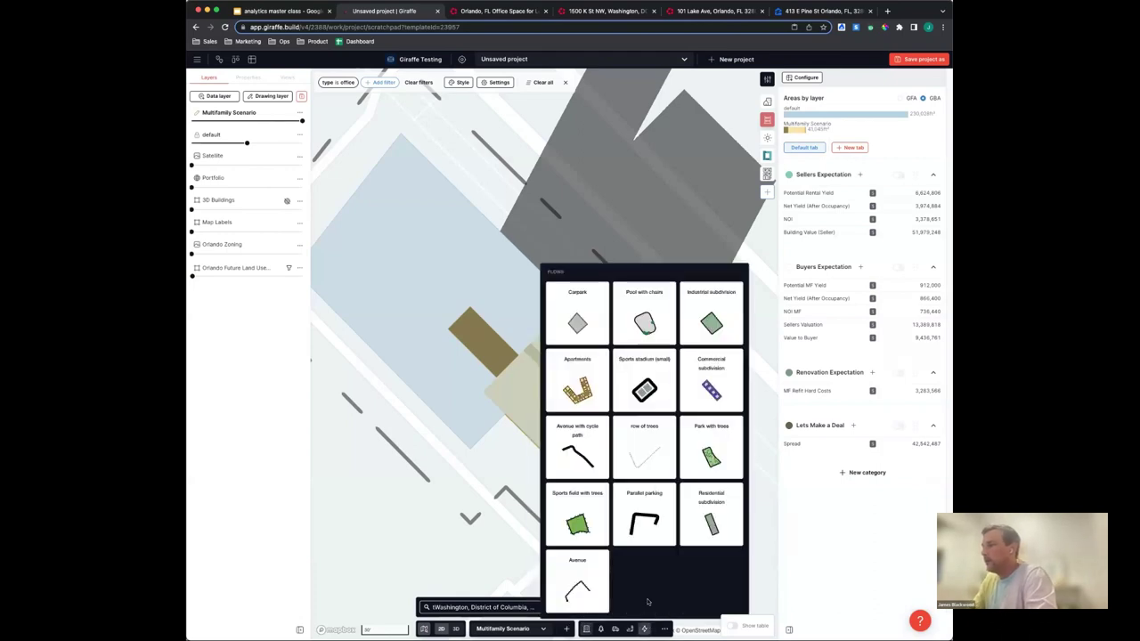
{"action": "left_click", "coordinate": [577, 383]}
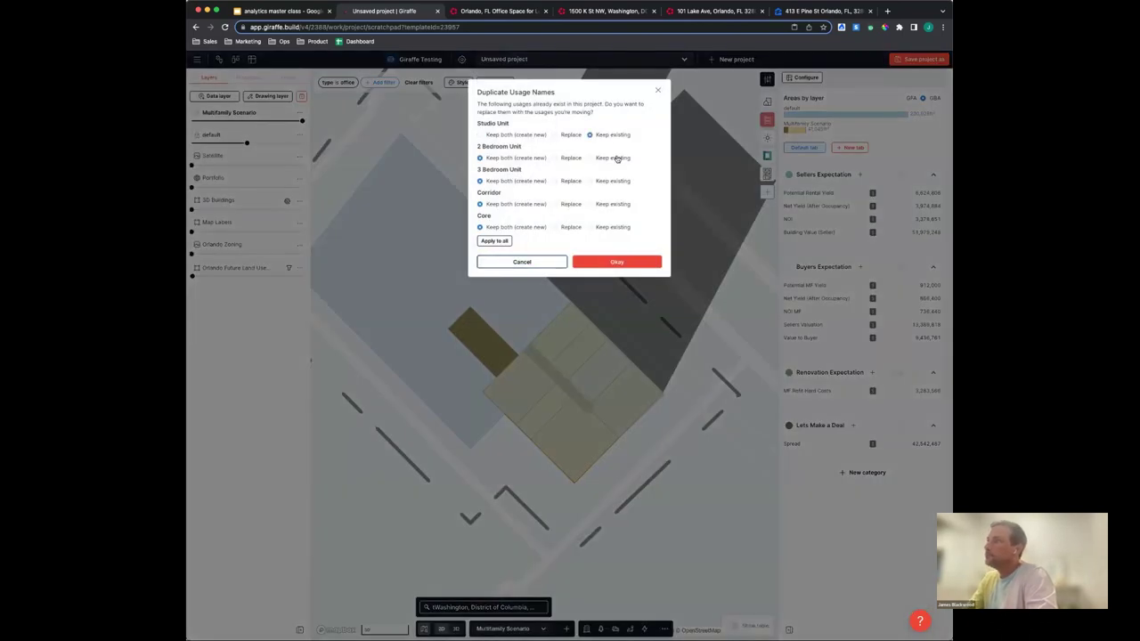
{"action": "left_click", "coordinate": [617, 157]}
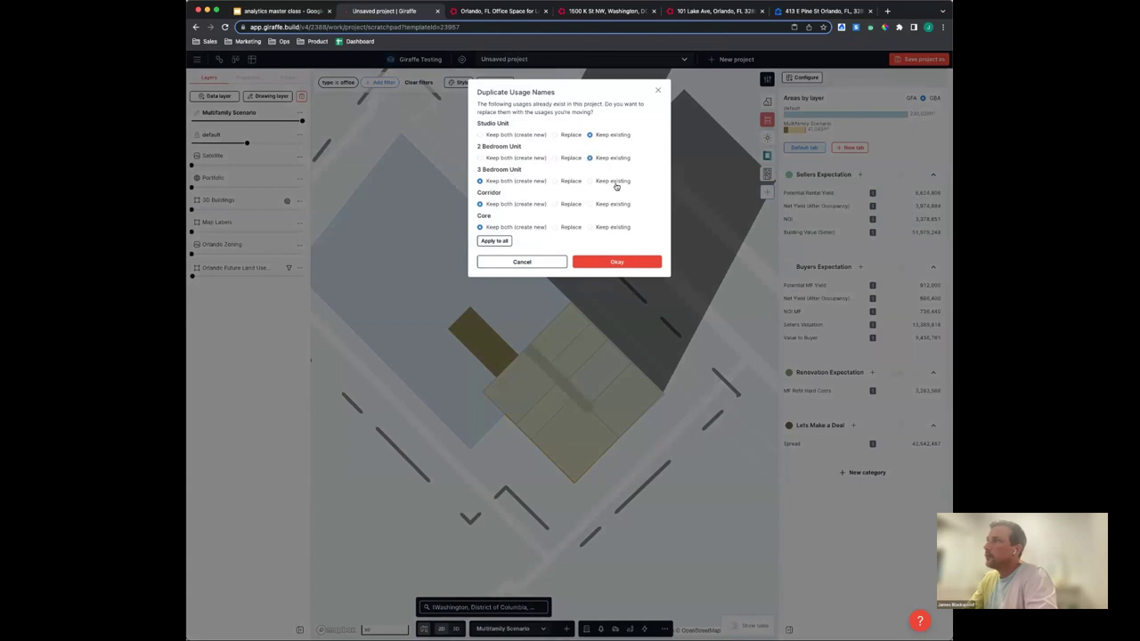
{"action": "left_click", "coordinate": [619, 261]}
{"action": "scroll", "coordinate": [506, 161], "scroll_direction": "down", "scroll_amount": 5}
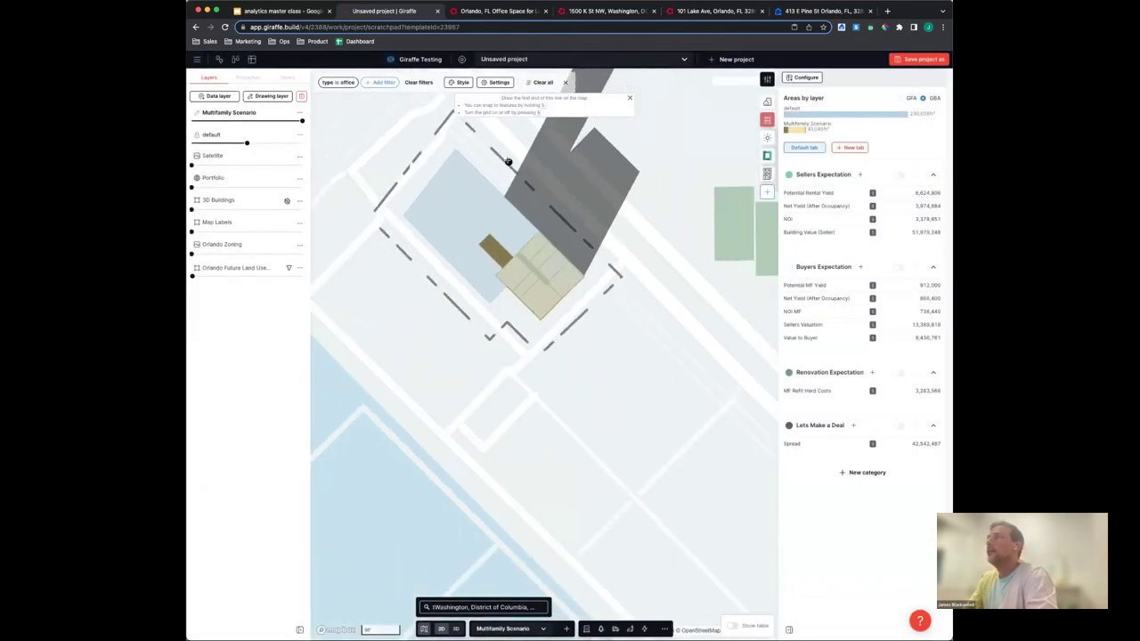
{"action": "left_click", "coordinate": [483, 146]}
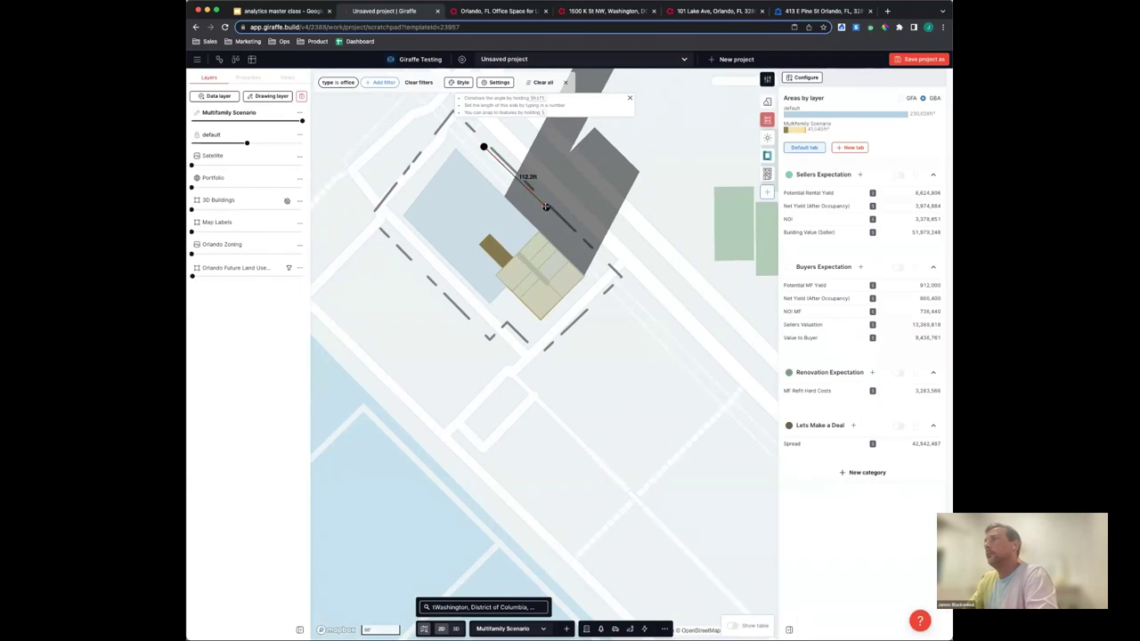
{"action": "left_click", "coordinate": [546, 208]}
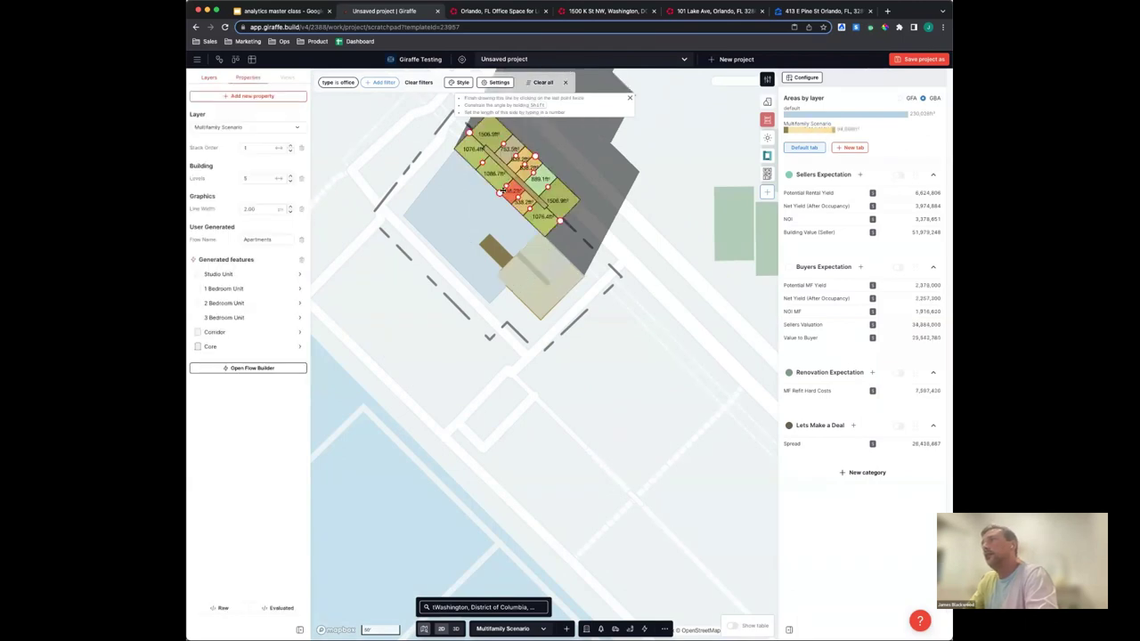
{"action": "left_click", "coordinate": [510, 180]}
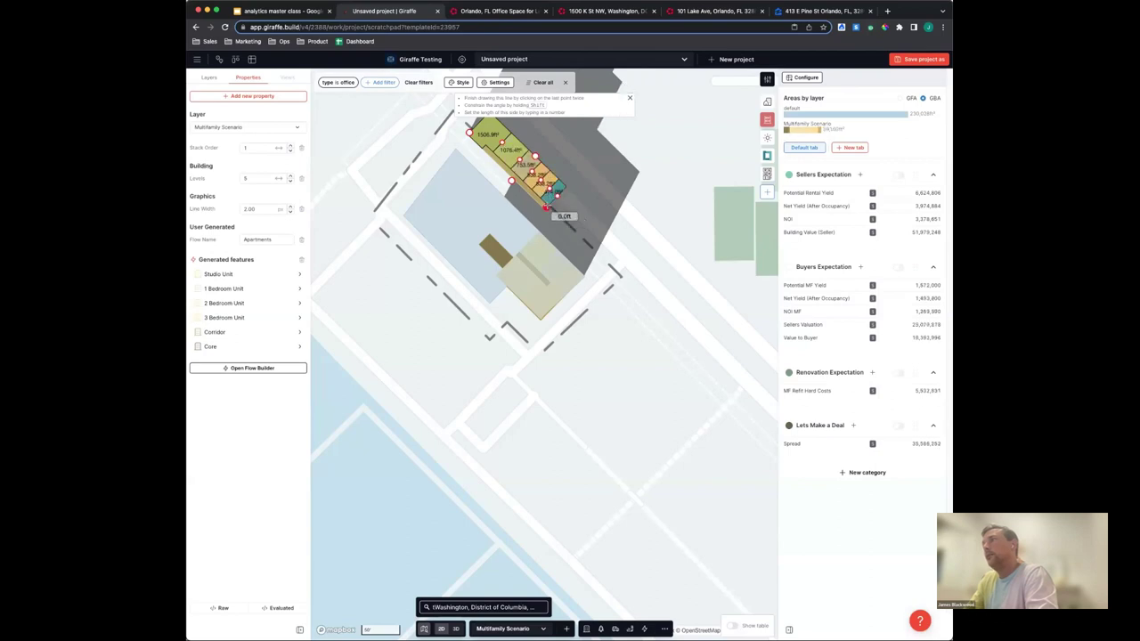
{"action": "key", "text": "Return"}
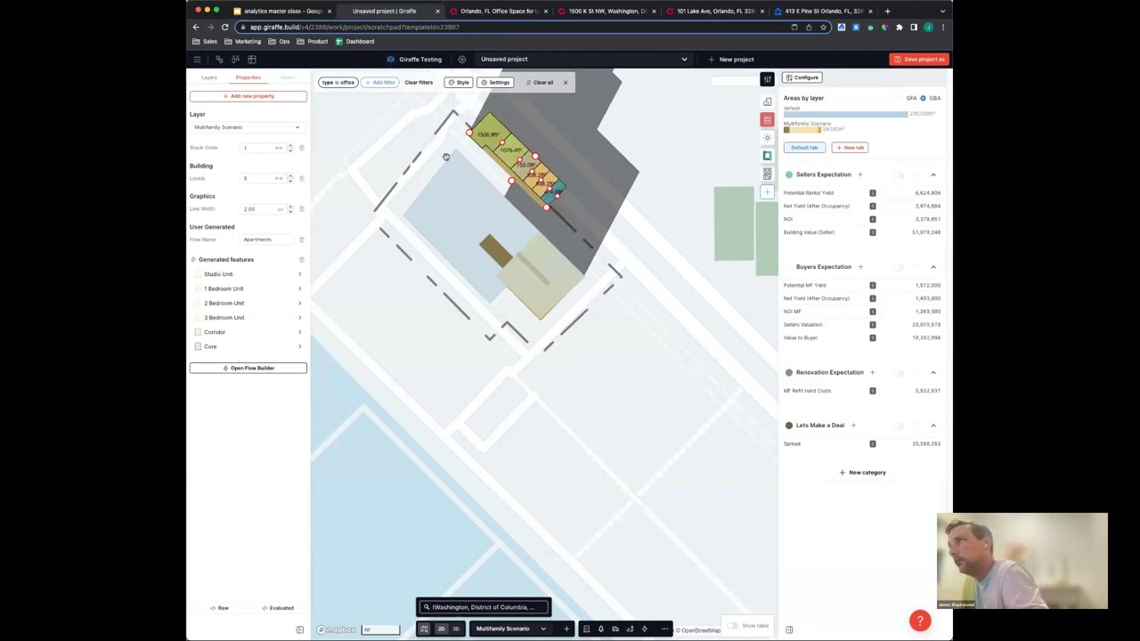
Move the single-sided apartments onto the footprint between the core and the long facade, and extend their line to about 125 ft
{"action": "mouse_move", "coordinate": [470, 133]}
{"action": "left_mouse_down"}
{"action": "mouse_move", "coordinate": [488, 148]}
{"action": "mouse_move", "coordinate": [474, 216]}
{"action": "left_mouse_up"}
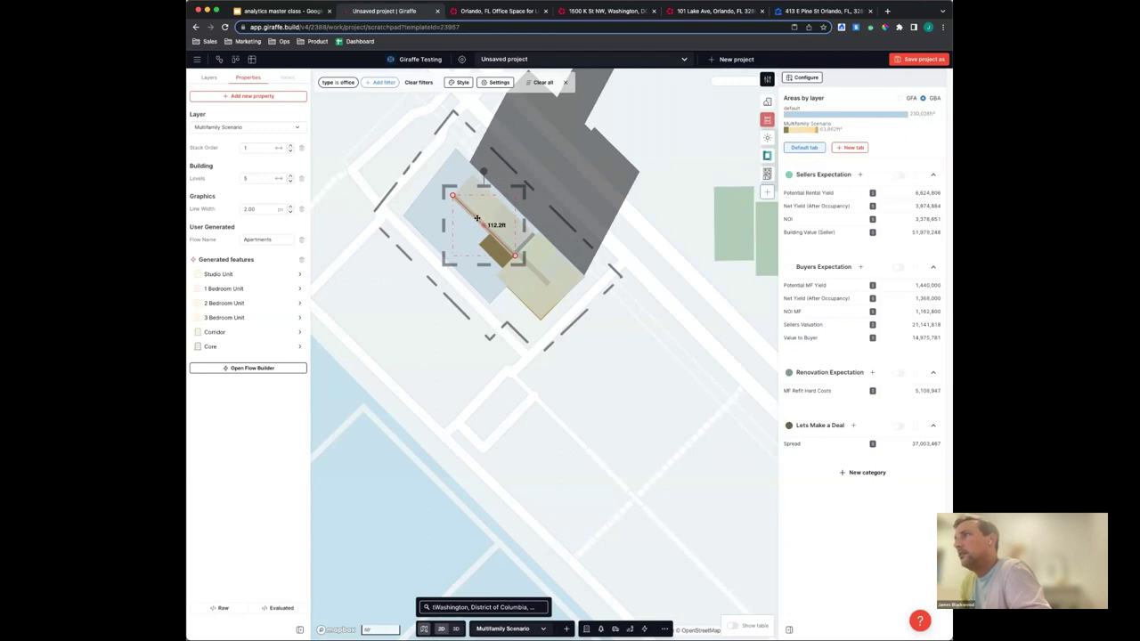
{"action": "left_click_drag", "start_coordinate": [476, 218], "coordinate": [449, 185]}
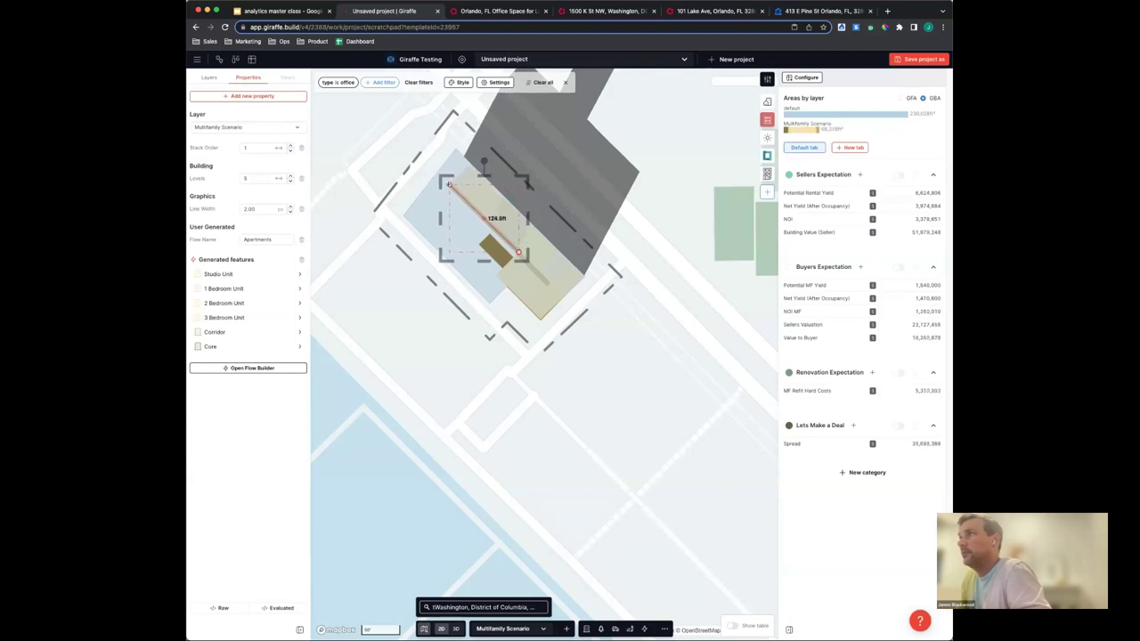
{"action": "left_click", "coordinate": [402, 309]}
Adjust the single-sided block's unit depth to meet the outer facade and shorten its line to about 119 ft
{"action": "right_click_drag", "start_coordinate": [402, 308], "coordinate": [571, 308]}
{"action": "right_click_drag", "start_coordinate": [490, 384], "coordinate": [575, 394]}
{"action": "left_click", "coordinate": [588, 377]}
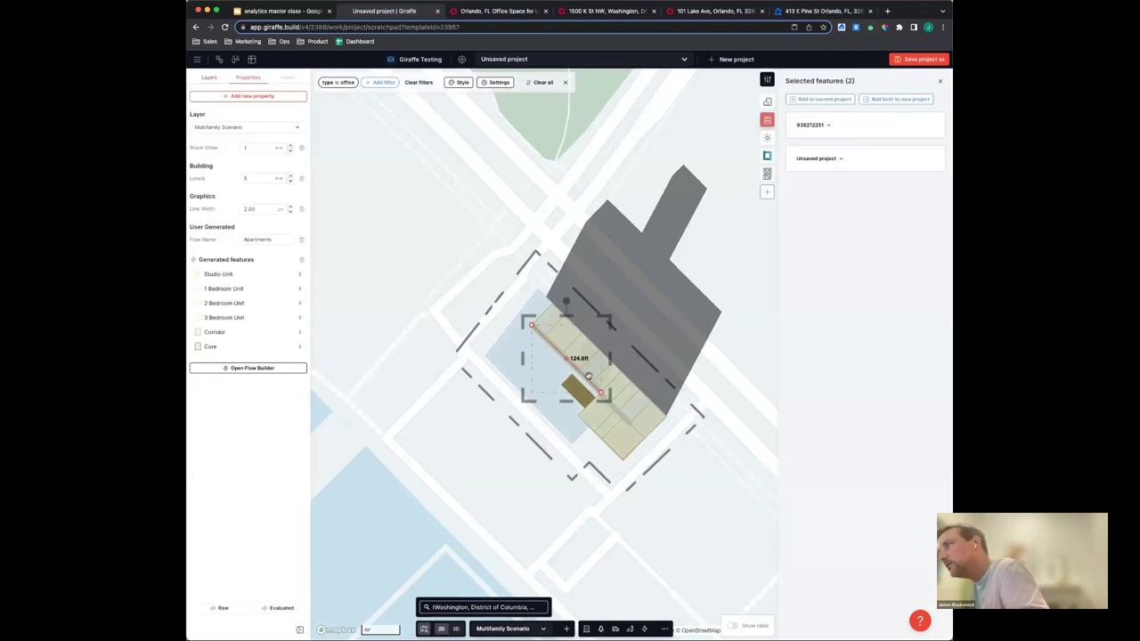
{"action": "left_click_drag", "start_coordinate": [587, 380], "coordinate": [586, 337]}
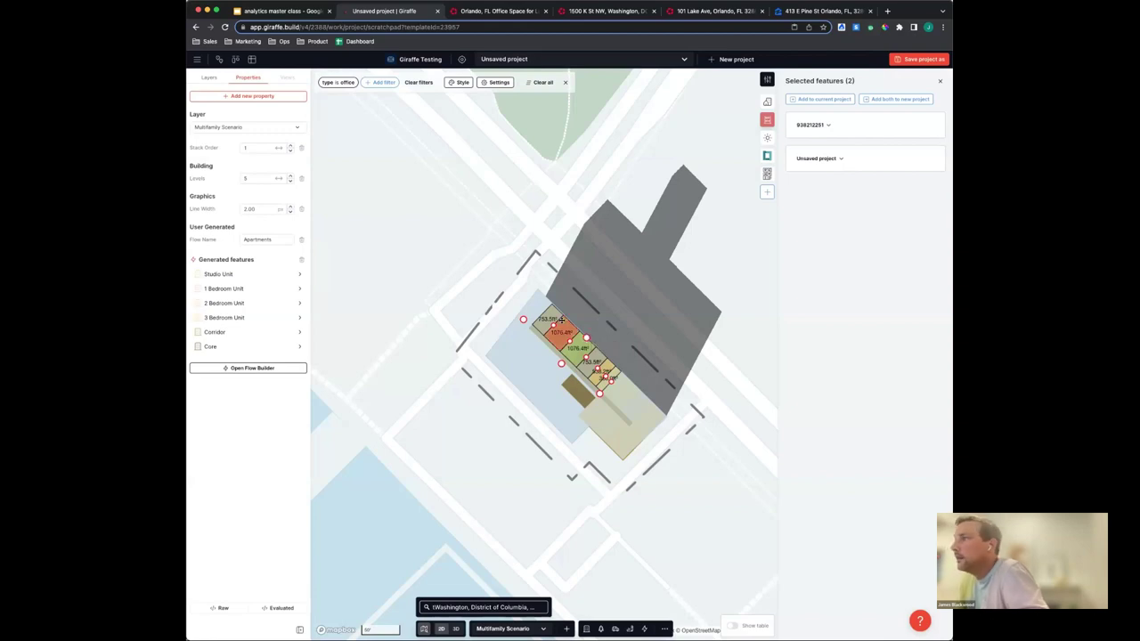
{"action": "left_click", "coordinate": [520, 323]}
{"action": "left_click_drag", "start_coordinate": [529, 325], "coordinate": [533, 329]}
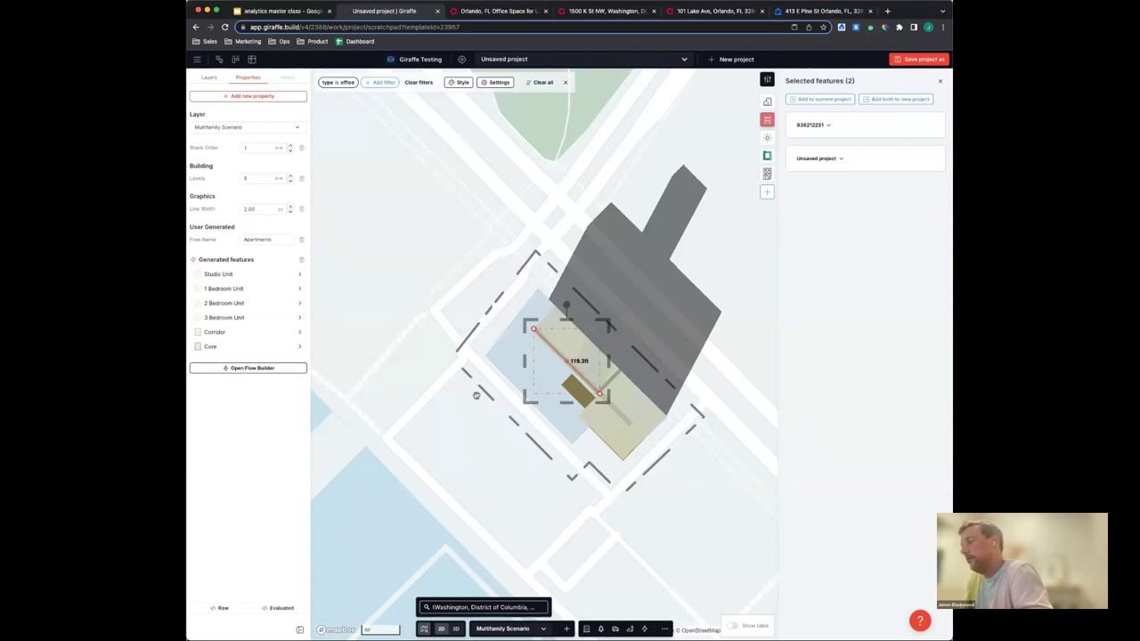
{"action": "left_click", "coordinate": [526, 469]}
Duplicate the single-sided apartment block, rotate the copy about 180 degrees and place it along the opposite long edge of the footprint
{"action": "left_click", "coordinate": [577, 372]}
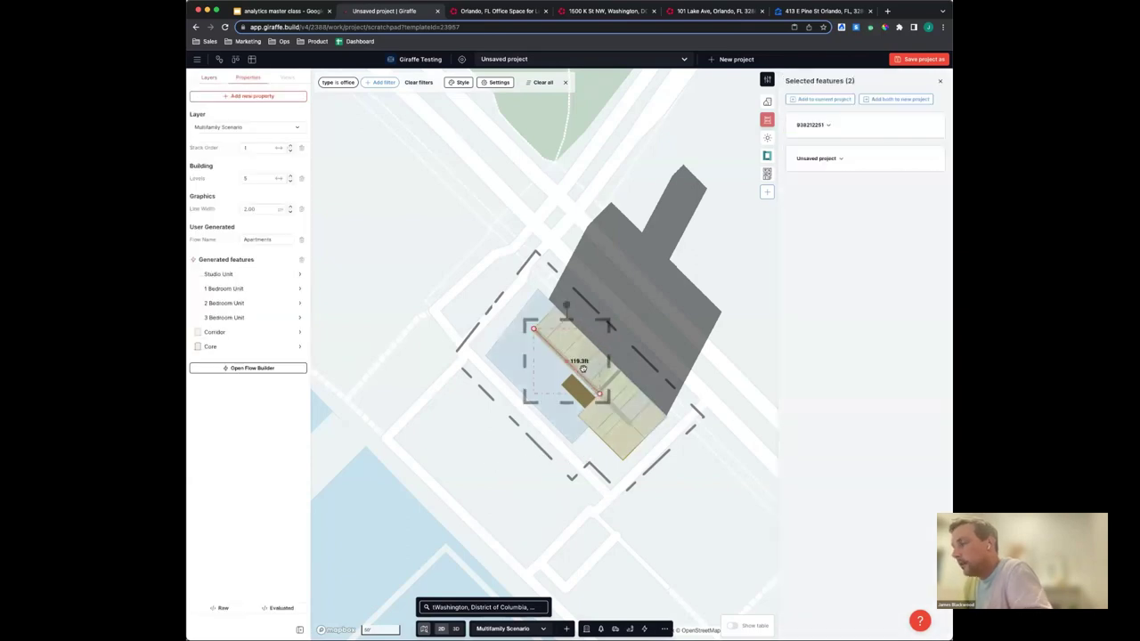
{"action": "key", "text": "ctrl+c"}
{"action": "key", "text": "ctrl+v"}
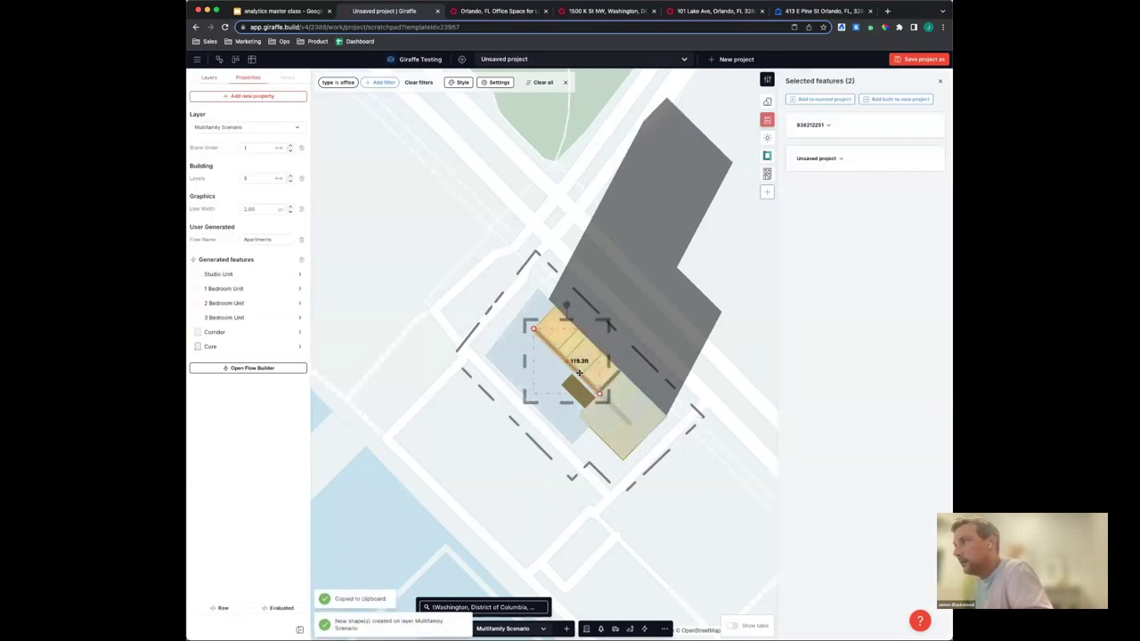
{"action": "left_click_drag", "start_coordinate": [580, 372], "coordinate": [487, 423]}
{"action": "left_click_drag", "start_coordinate": [473, 355], "coordinate": [466, 507]}
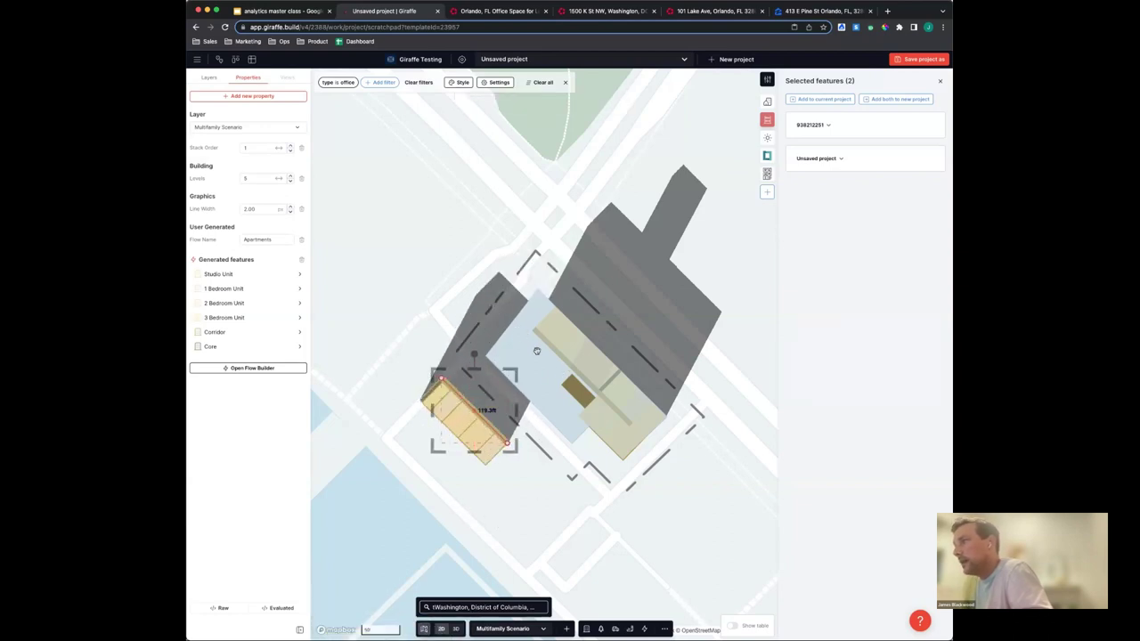
{"action": "left_click_drag", "start_coordinate": [494, 430], "coordinate": [569, 398]}
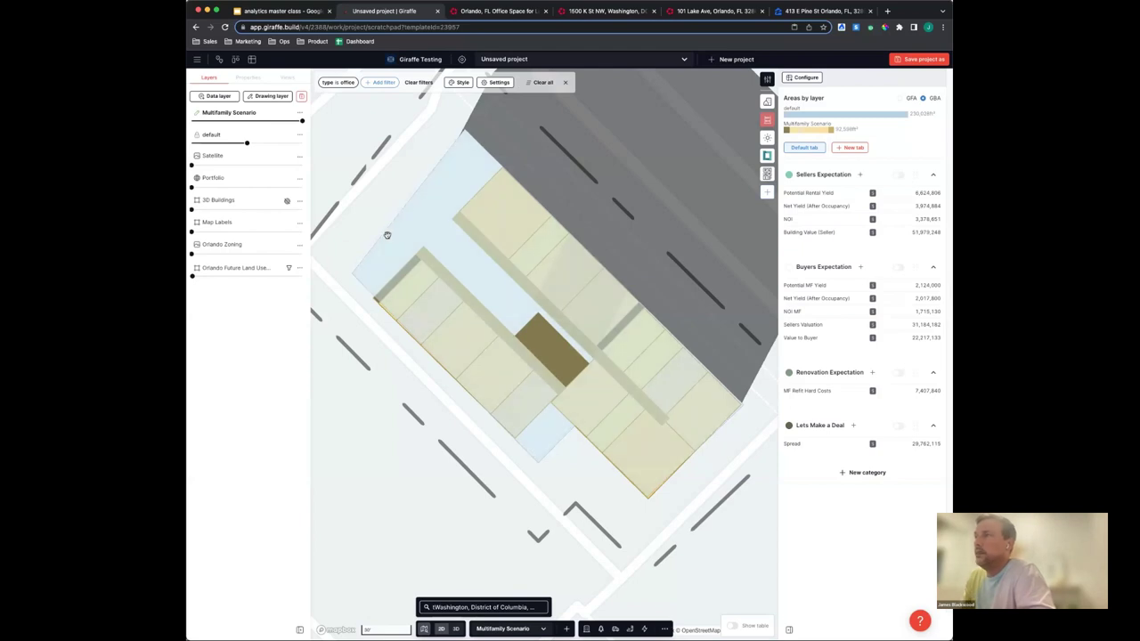
Shorten the line of the single-sided apartment block along the street-side long edge to about 116 ft
{"action": "left_click", "coordinate": [448, 357]}
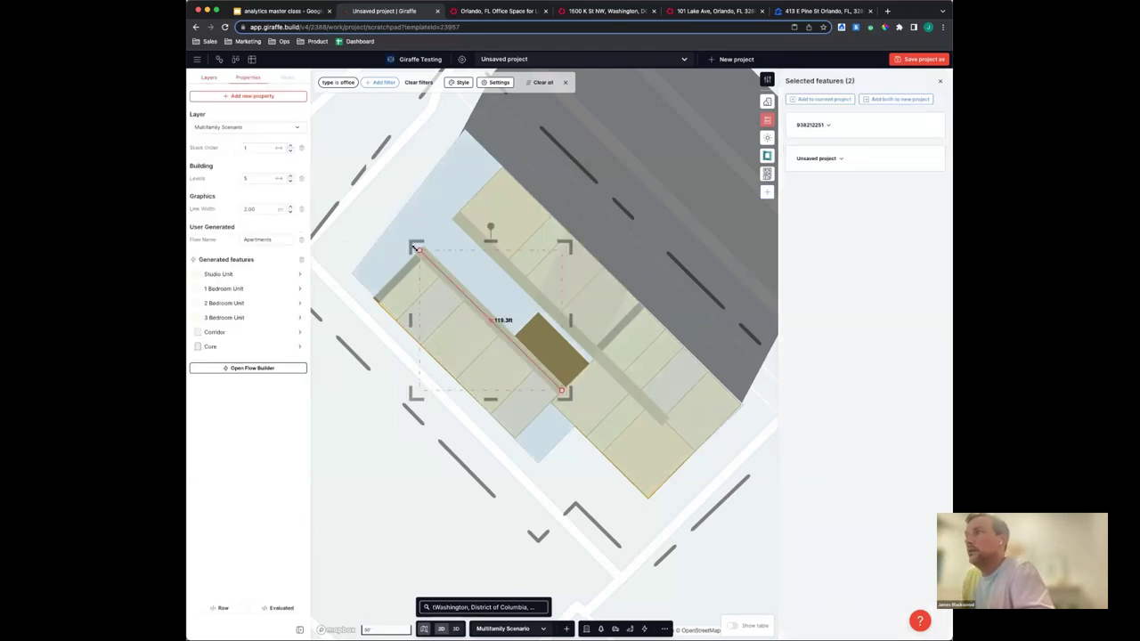
{"action": "left_click_drag", "start_coordinate": [419, 249], "coordinate": [425, 252]}
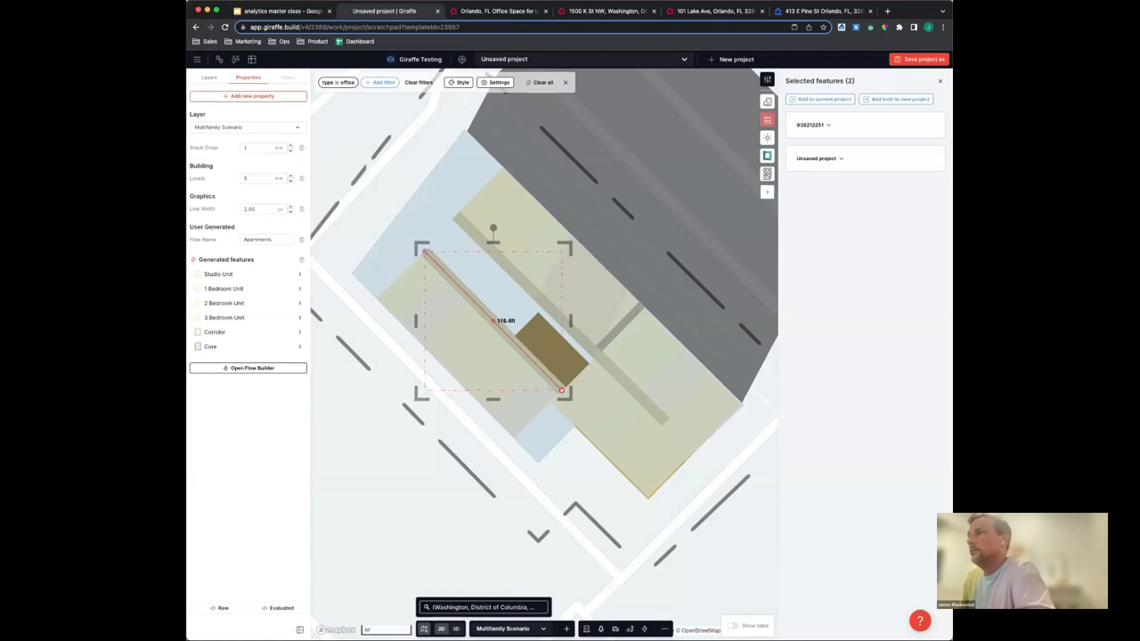
{"action": "left_click", "coordinate": [377, 414]}
Set the levels of all three apartment blocks to 10 and check the core's levels against them
{"action": "right_click_drag", "start_coordinate": [420, 475], "coordinate": [467, 389]}
{"action": "left_click", "coordinate": [467, 389]}
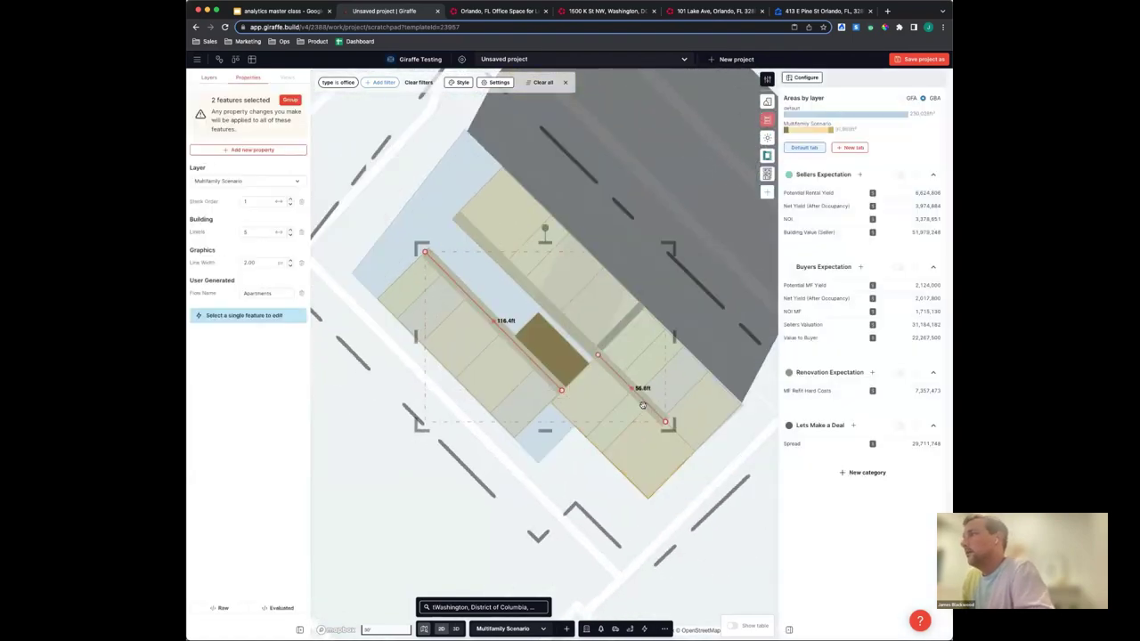
{"action": "left_click", "coordinate": [250, 232]}
{"action": "type", "text": "10"}
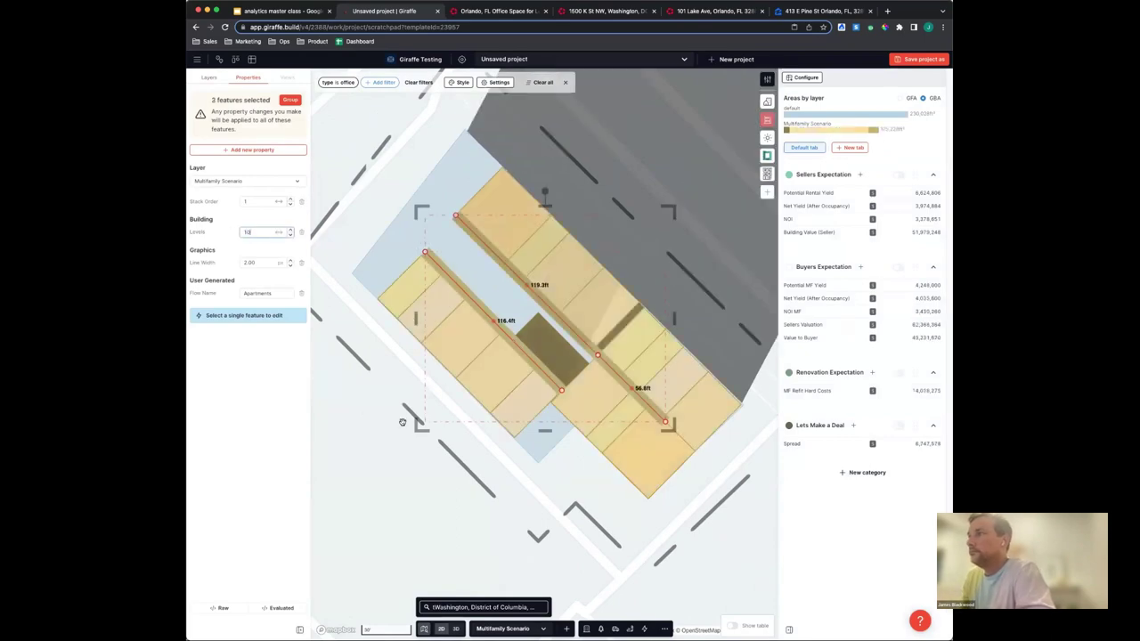
{"action": "left_click", "coordinate": [403, 423]}
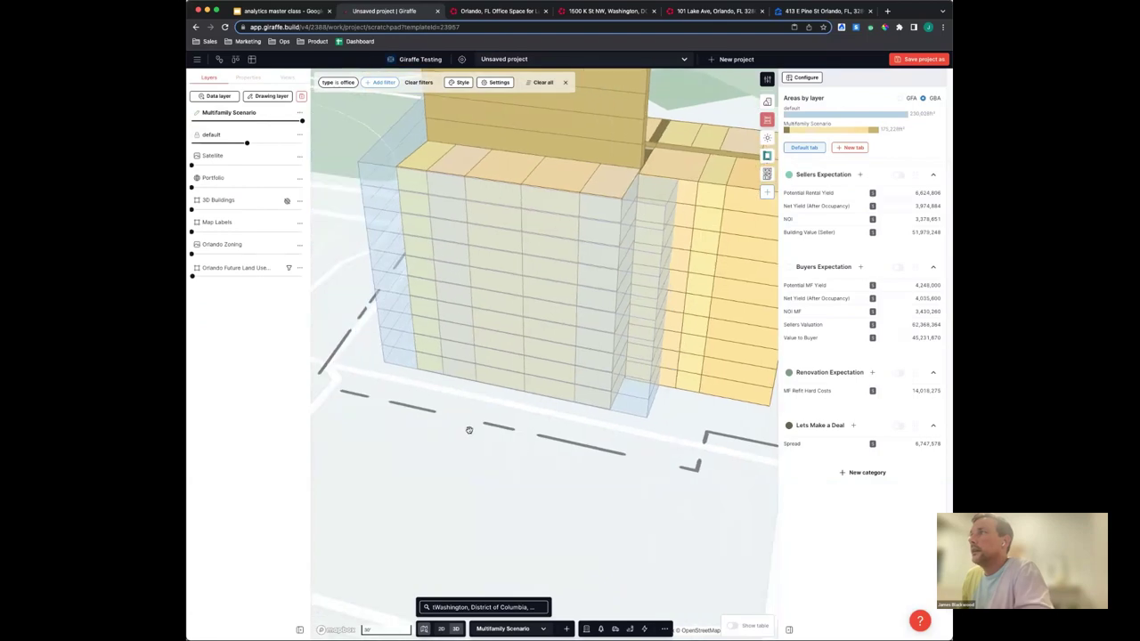
{"action": "left_click", "coordinate": [595, 376]}
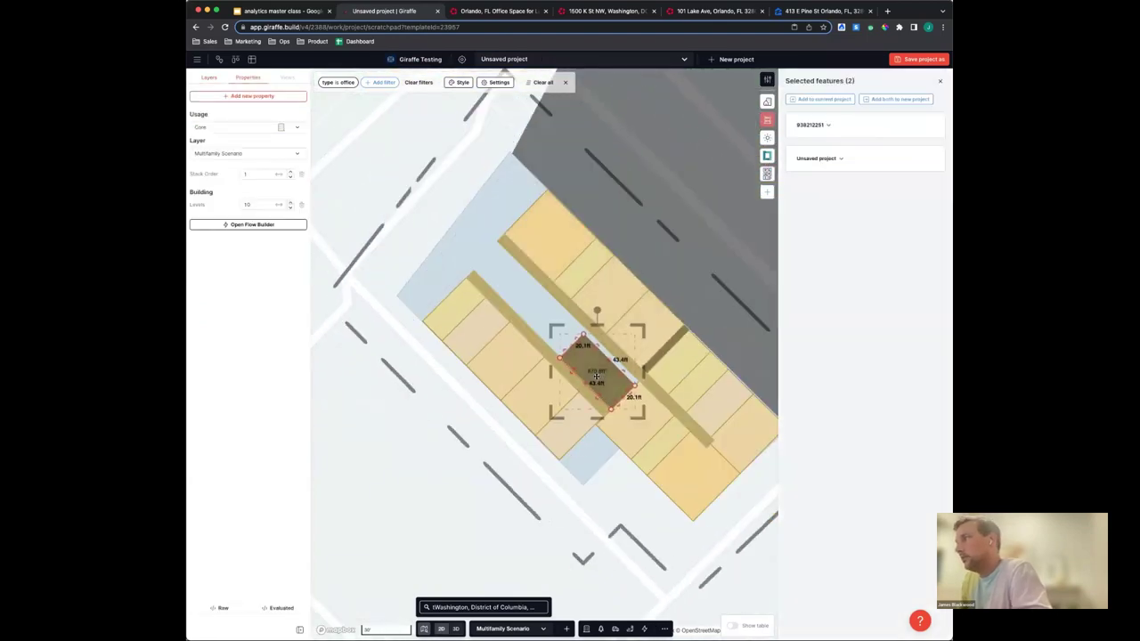
{"action": "left_click", "coordinate": [491, 526]}
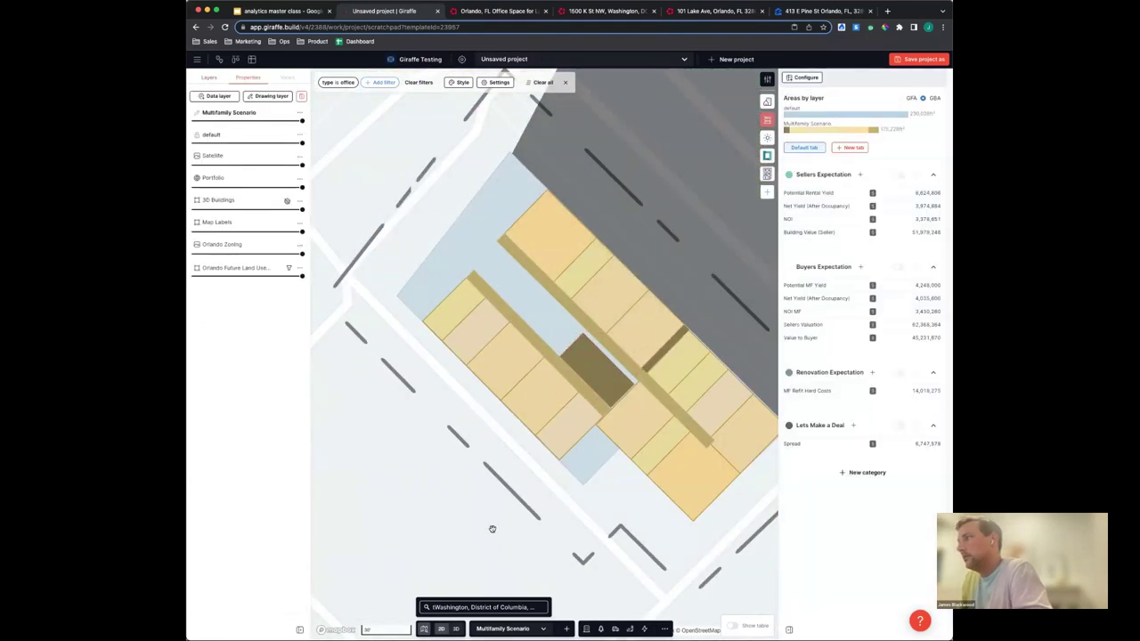
Draw a 3 Bedroom Unit about 54 ft long over the vacant footprint end beside the shorter block, fitting its outer corner to the slanted facade
{"action": "right_click_drag", "start_coordinate": [527, 436], "coordinate": [583, 611]}
{"action": "left_click", "coordinate": [587, 629]}
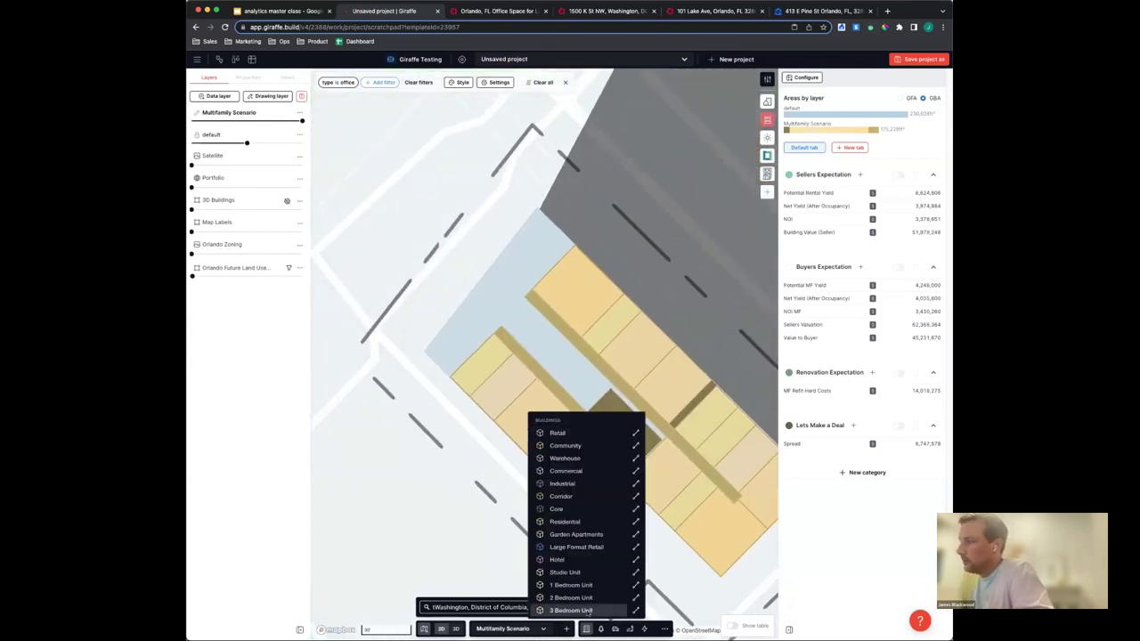
{"action": "left_click", "coordinate": [588, 614]}
{"action": "left_click", "coordinate": [424, 351]}
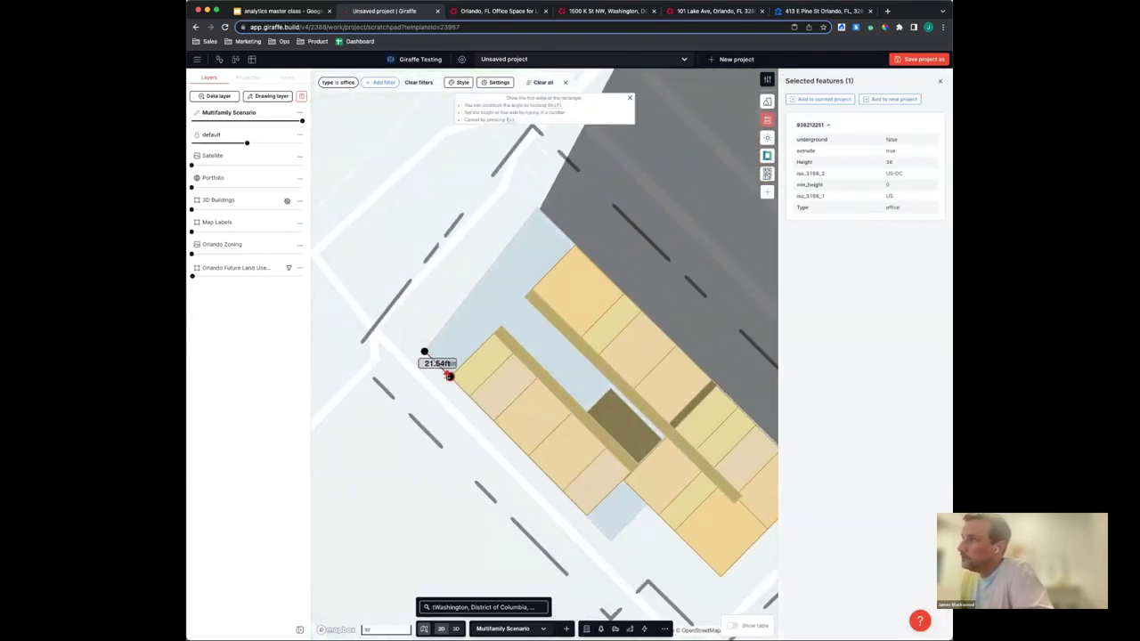
{"action": "left_click", "coordinate": [451, 374]}
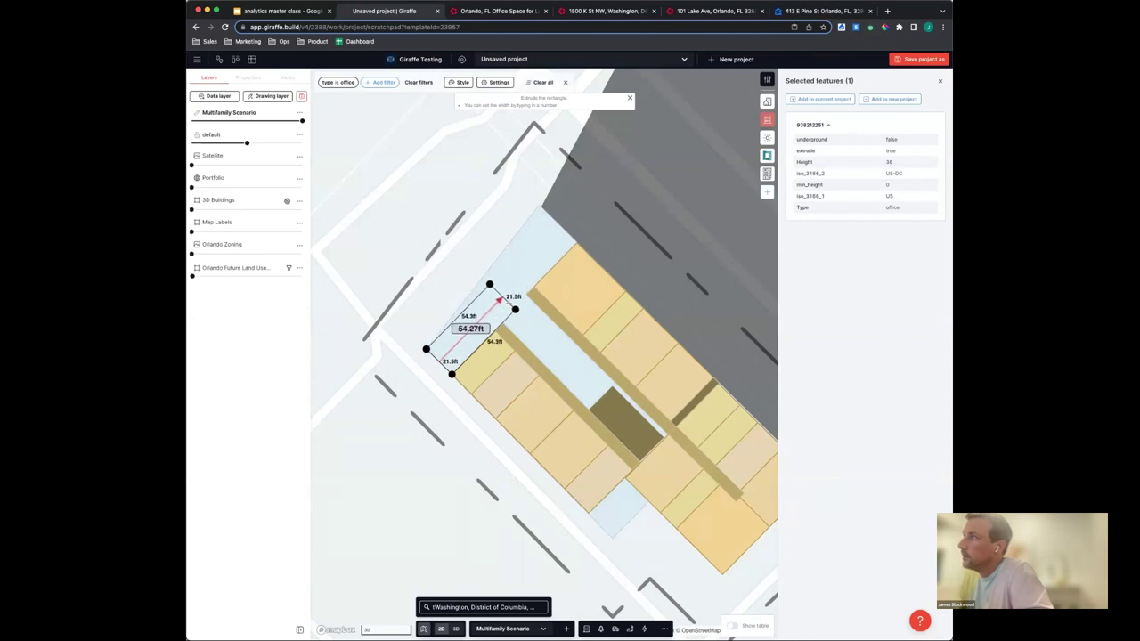
{"action": "left_click", "coordinate": [513, 308]}
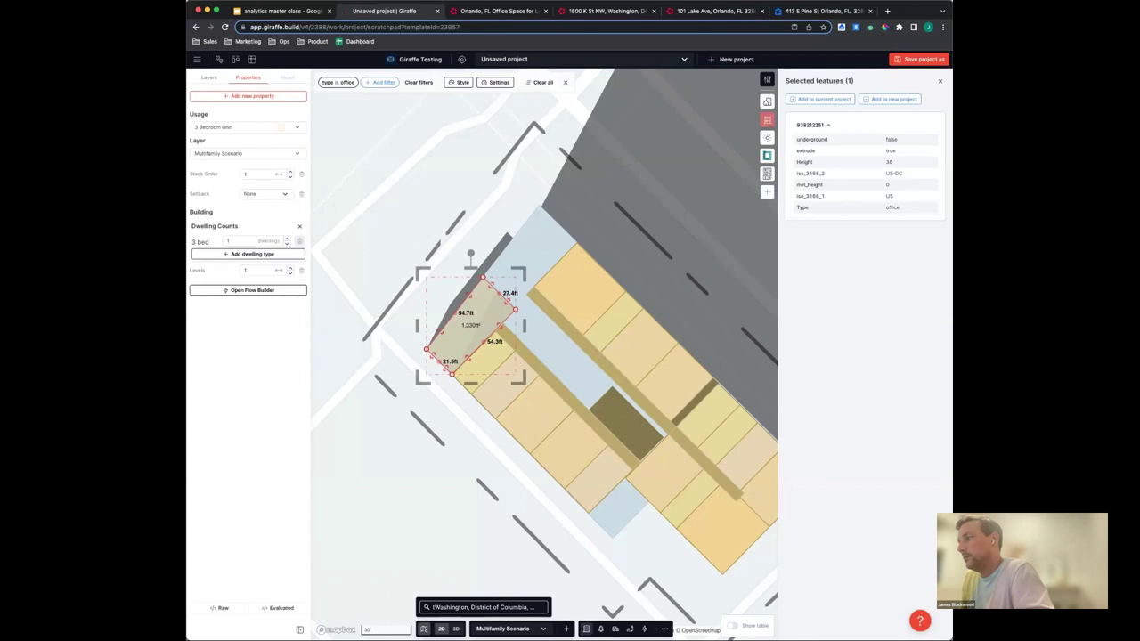
Draw a second 3 Bedroom Unit about 54 ft long and 27 to 32 ft wide in the remaining end corner
{"action": "left_click", "coordinate": [586, 629]}
{"action": "left_click", "coordinate": [584, 610]}
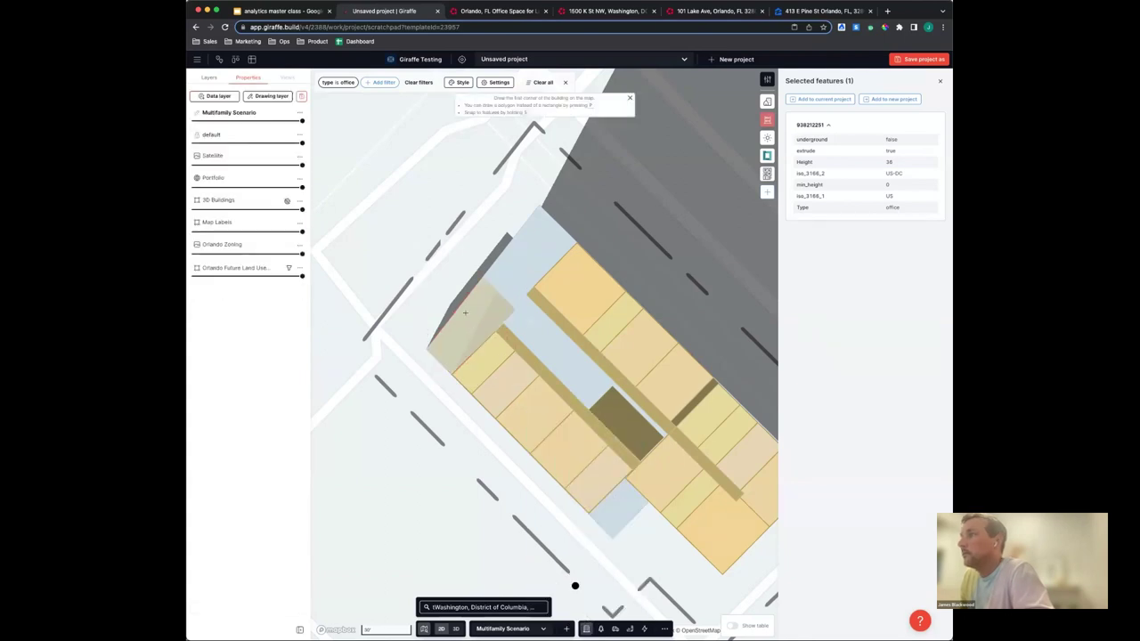
{"action": "left_click", "coordinate": [482, 277]}
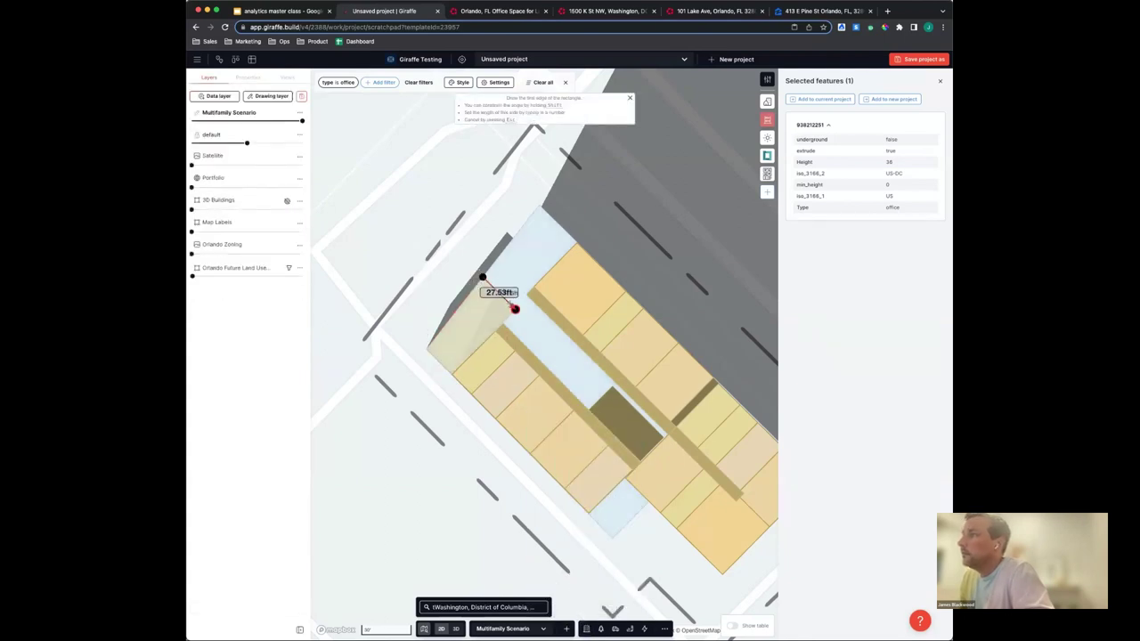
{"action": "left_click", "coordinate": [515, 308]}
{"action": "left_click", "coordinate": [541, 207]}
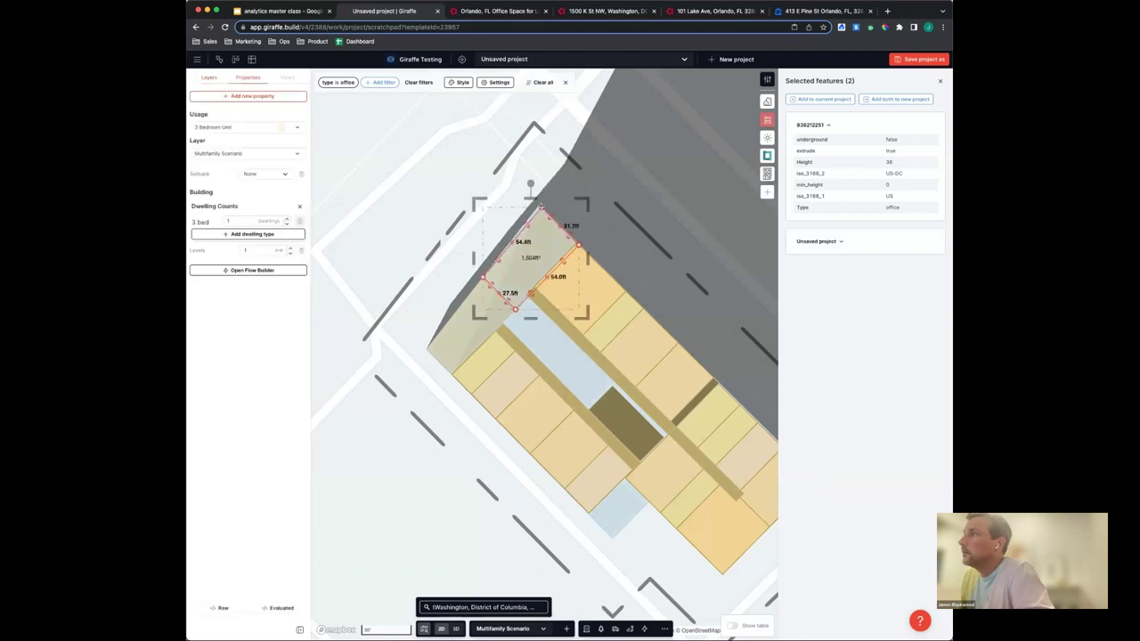
Reshape the second 3 Bedroom Unit's inner edge with extra vertices so it steps around the corridor end
{"action": "left_click", "coordinate": [547, 278]}
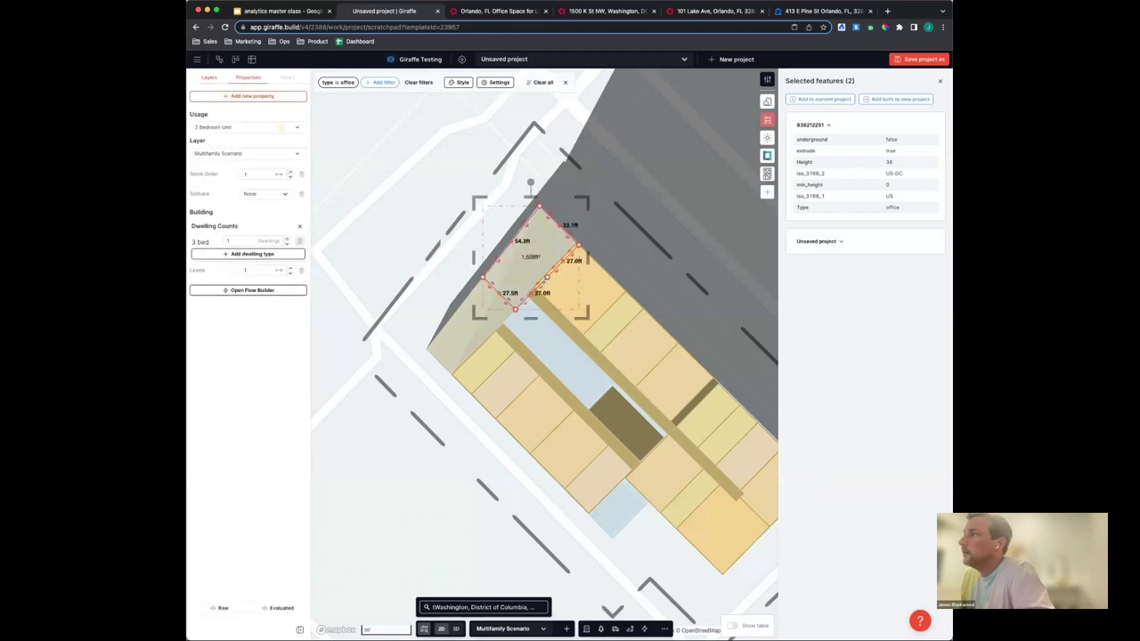
{"action": "left_click_drag", "start_coordinate": [547, 276], "coordinate": [516, 319]}
{"action": "scroll", "coordinate": [536, 285], "scroll_direction": "up", "scroll_amount": 5}
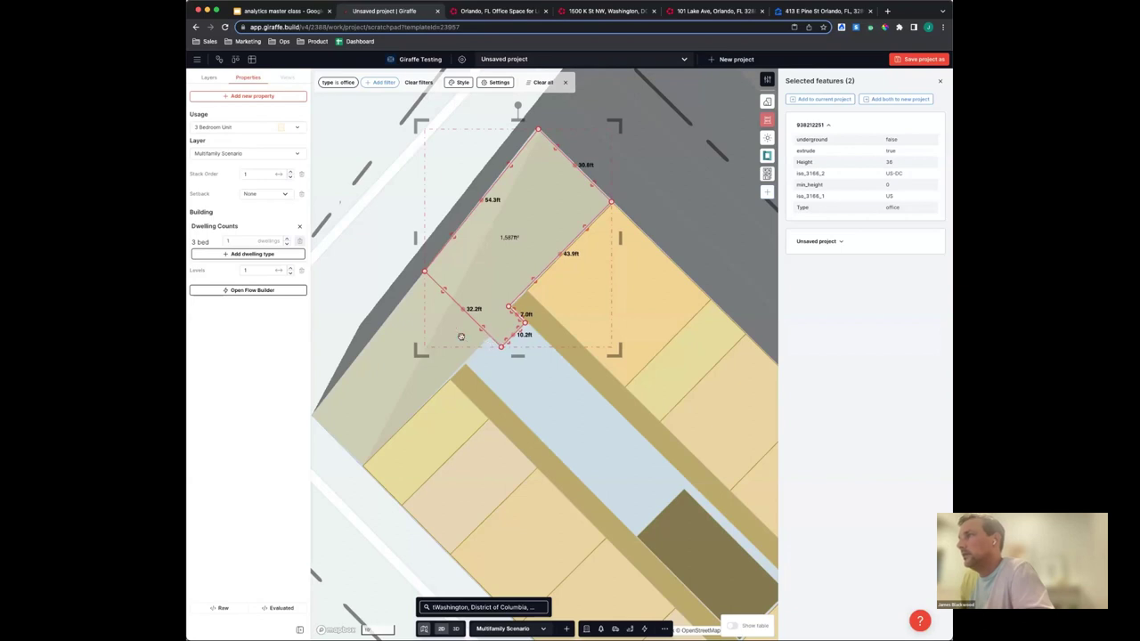
{"action": "left_click", "coordinate": [474, 341]}
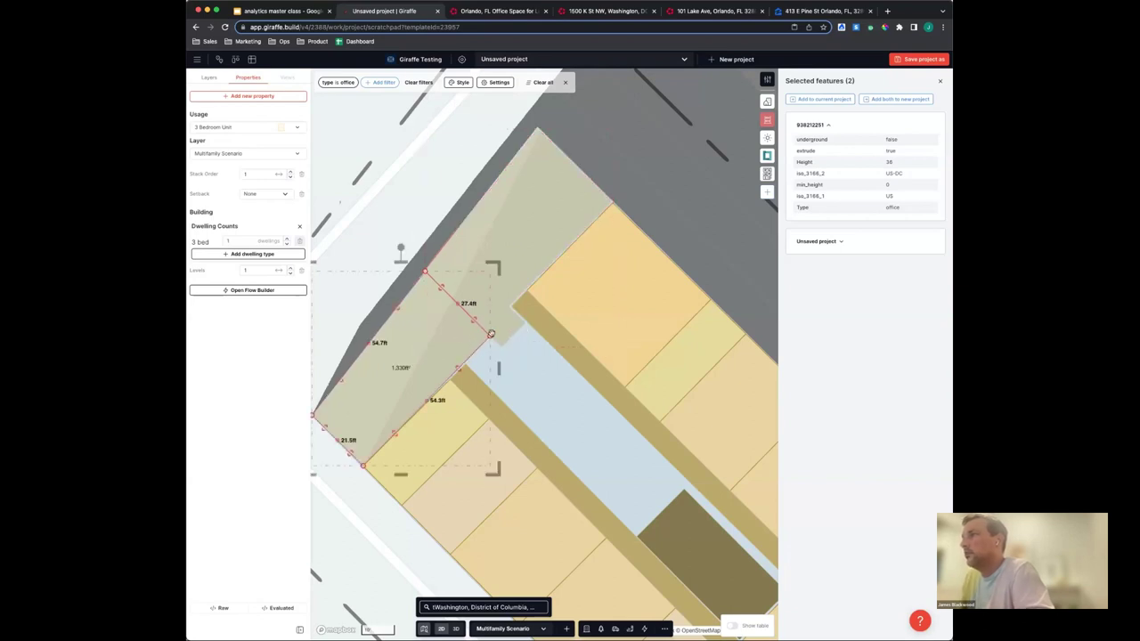
{"action": "left_click", "coordinate": [508, 315]}
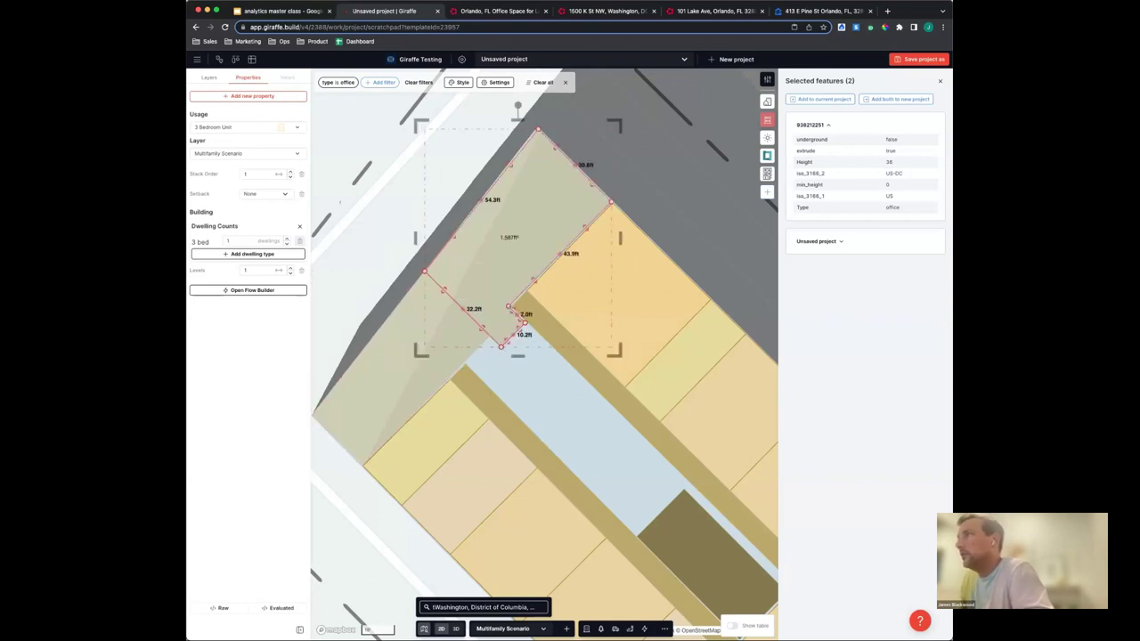
{"action": "left_click_drag", "start_coordinate": [509, 308], "coordinate": [511, 308]}
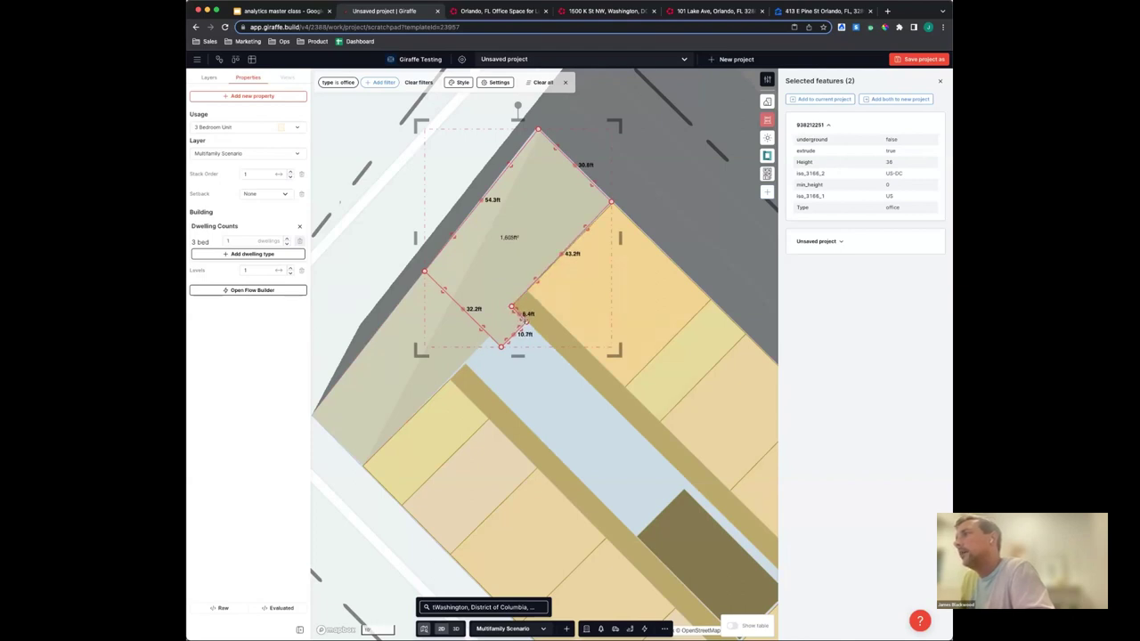
{"action": "left_click", "coordinate": [338, 322]}
Set both 3 Bedroom Units to 10 three-bed dwellings and 10 levels
{"action": "scroll", "coordinate": [369, 267], "scroll_direction": "down", "scroll_amount": 5}
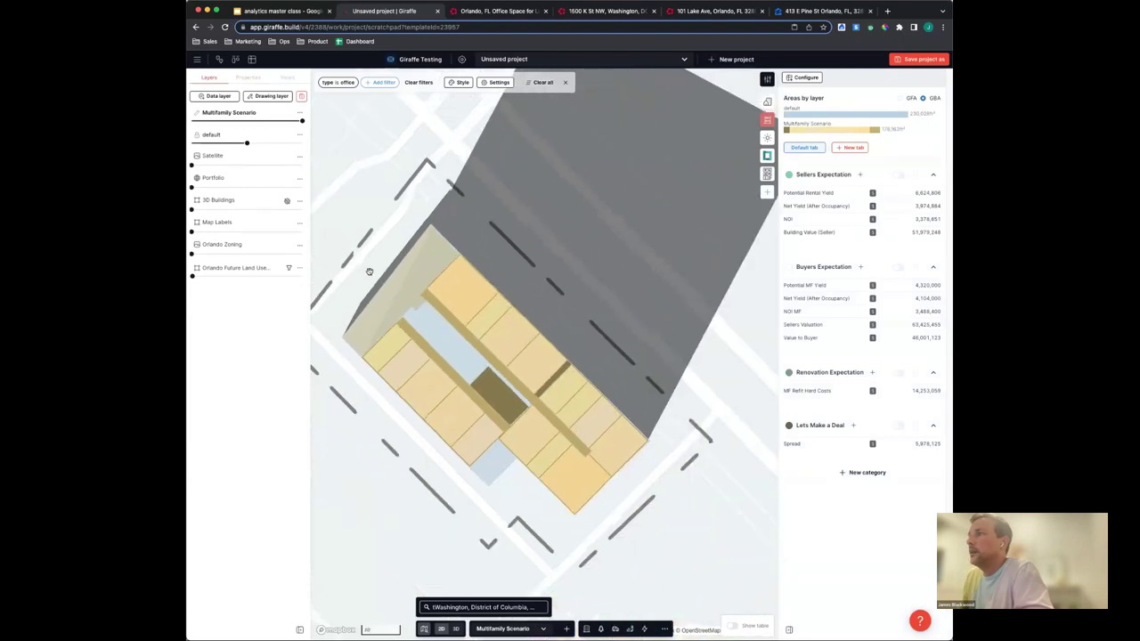
{"action": "right_click_drag", "start_coordinate": [436, 313], "coordinate": [525, 401]}
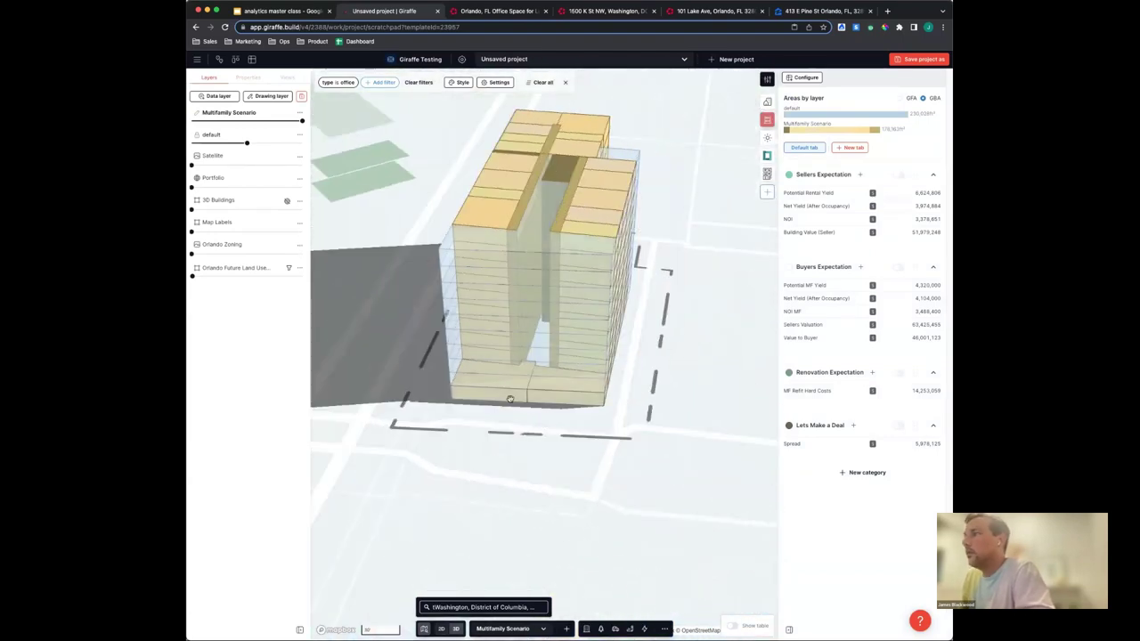
{"action": "left_click", "coordinate": [511, 399]}
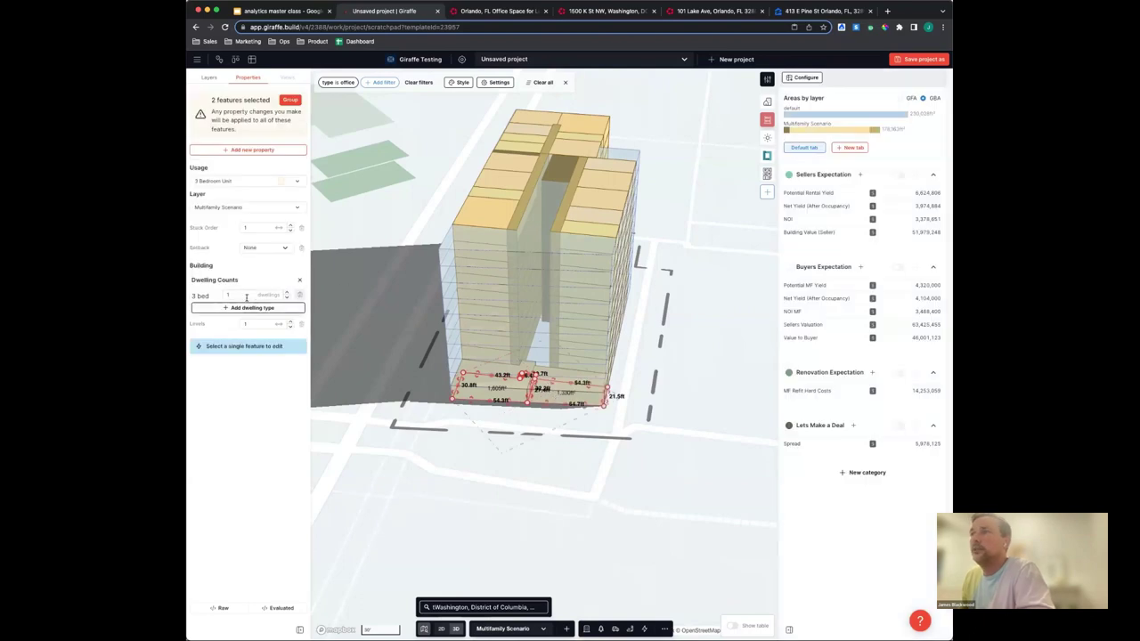
{"action": "left_click", "coordinate": [247, 297]}
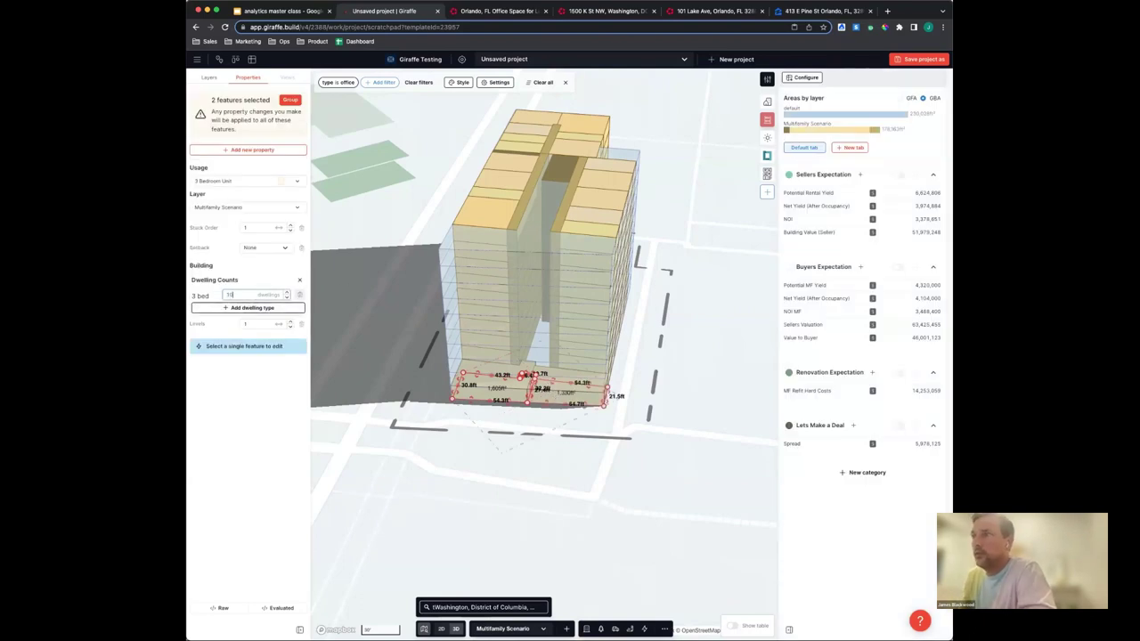
{"action": "type", "text": "10"}
{"action": "left_click", "coordinate": [263, 327]}
{"action": "type", "text": "10"}
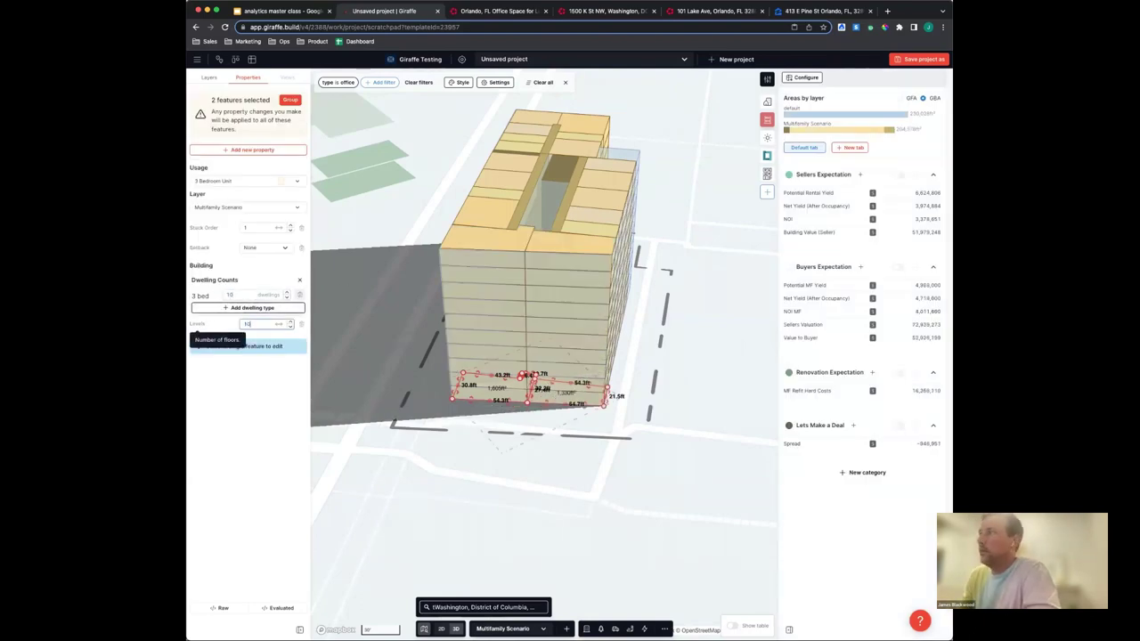
{"action": "left_click", "coordinate": [644, 470]}
Draw a rectangle about 21 ft by 68 ft over the empty strip between the two corridors, ending at the core
{"action": "mouse_move", "coordinate": [683, 354]}
{"action": "right_mouse_down"}
{"action": "mouse_move", "coordinate": [680, 374]}
{"action": "mouse_move", "coordinate": [670, 360]}
{"action": "right_mouse_up"}
{"action": "left_click_drag", "start_coordinate": [675, 262], "coordinate": [597, 216]}
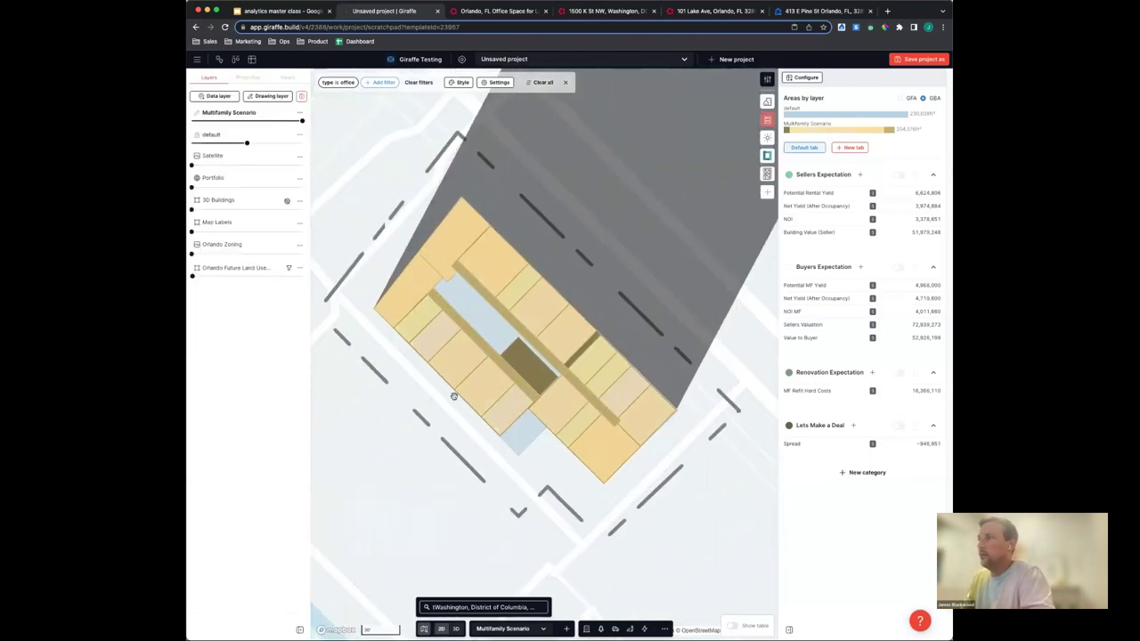
{"action": "key", "text": "r"}
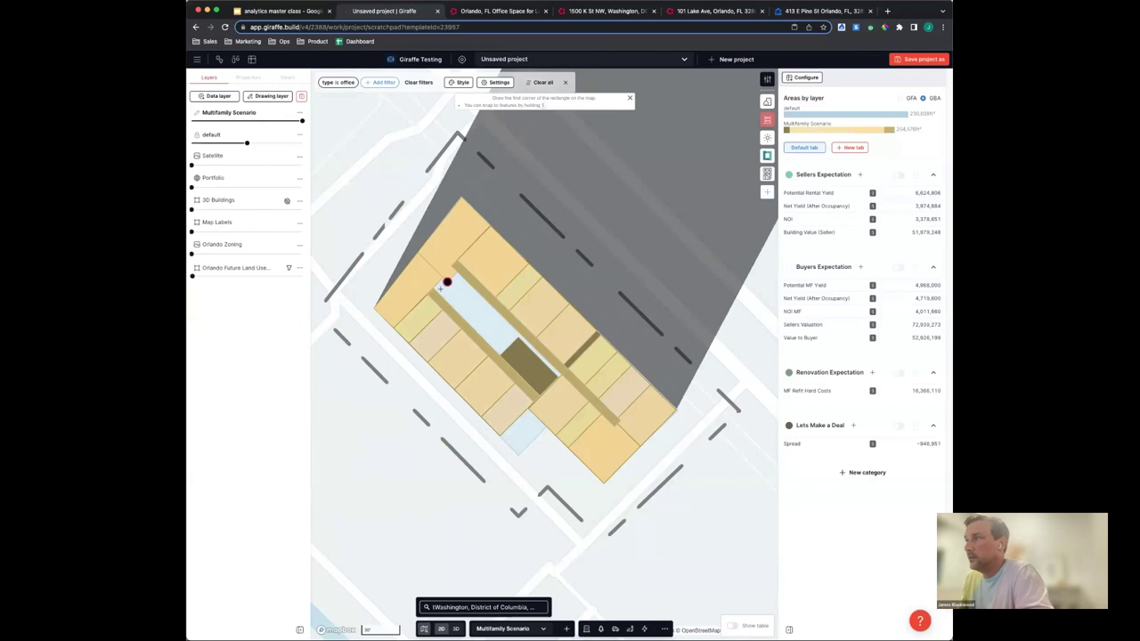
{"action": "left_click", "coordinate": [457, 272]}
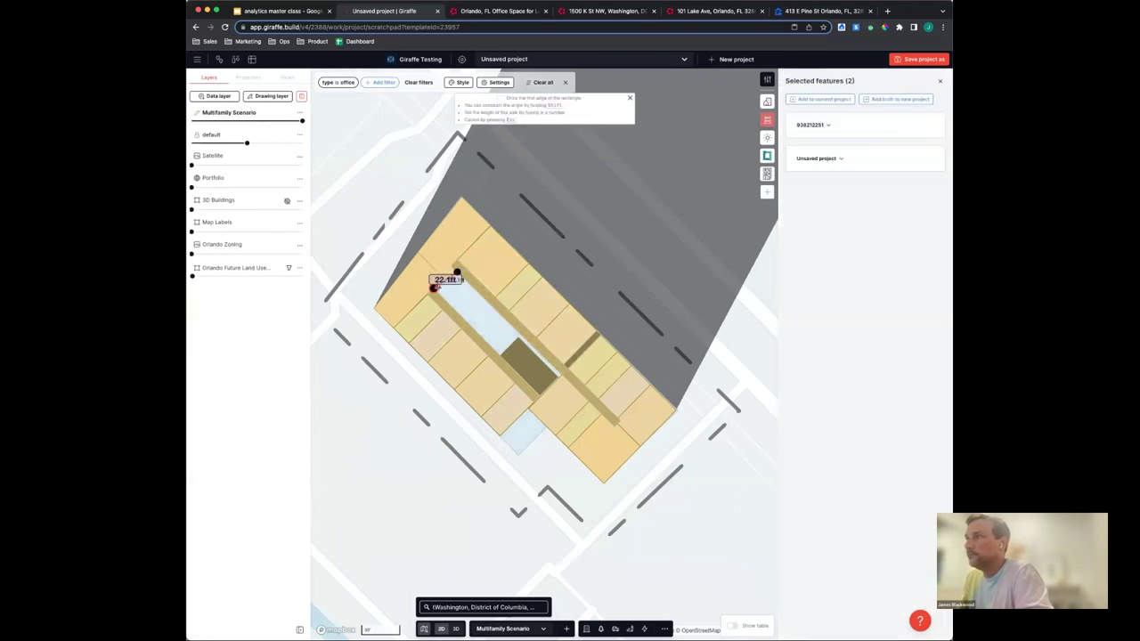
{"action": "left_click", "coordinate": [437, 291]}
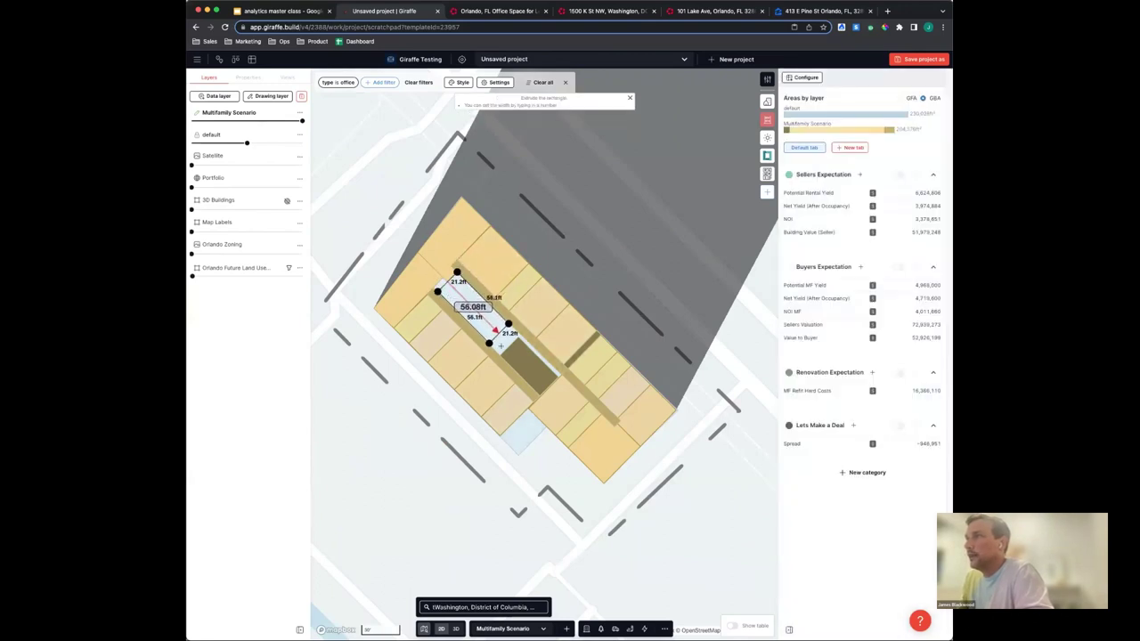
{"action": "left_click", "coordinate": [508, 350]}
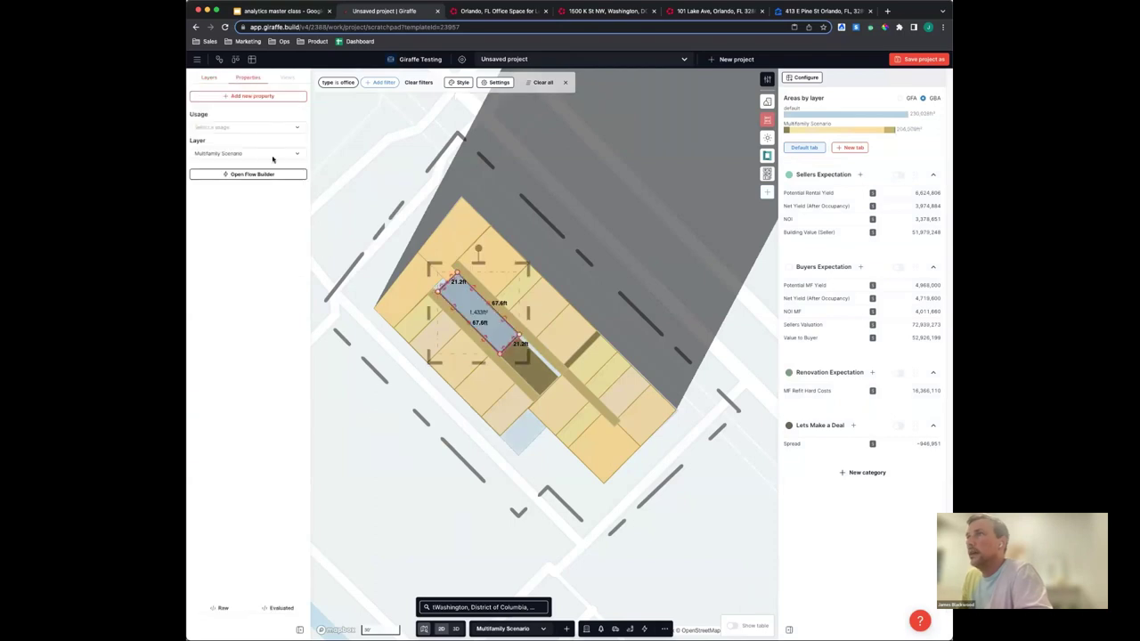
Assign the Community usage to the central rectangle and set its levels to 10
{"action": "left_click", "coordinate": [213, 127]}
{"action": "type", "text": "comm"}
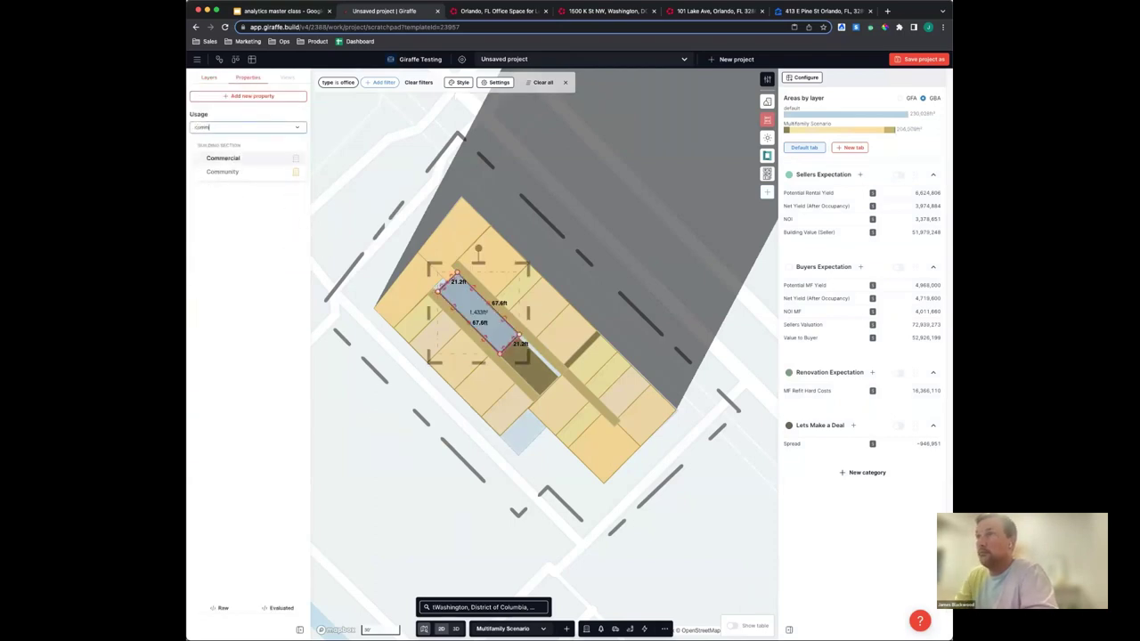
{"action": "key", "text": "Down"}
{"action": "key", "text": "Down"}
{"action": "key", "text": "Return"}
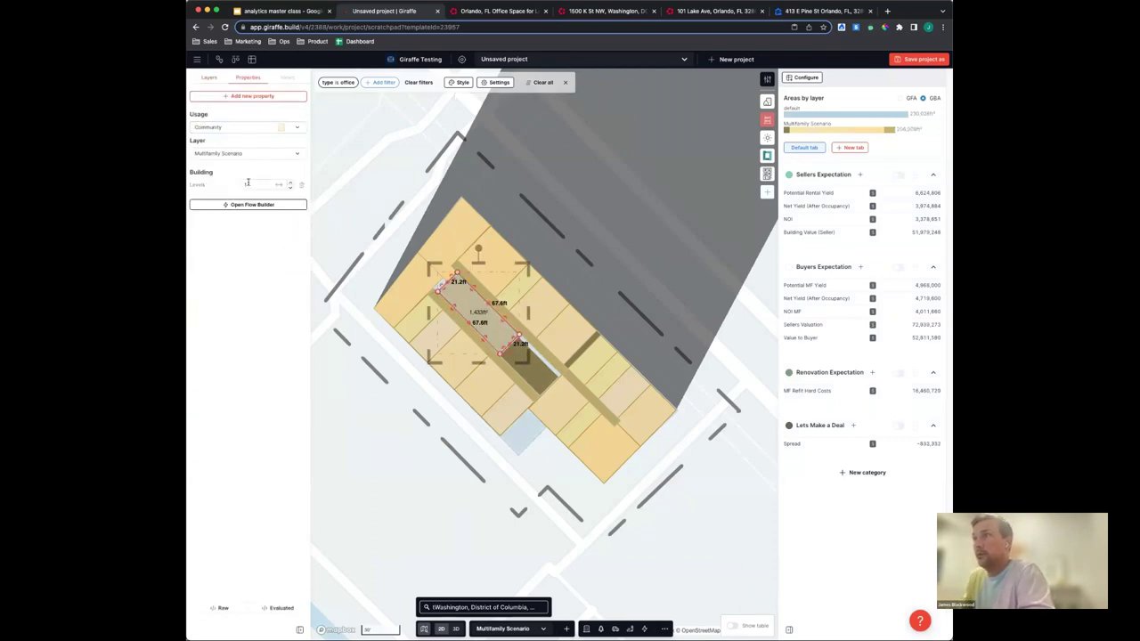
{"action": "left_click", "coordinate": [258, 184]}
{"action": "type", "text": "0"}
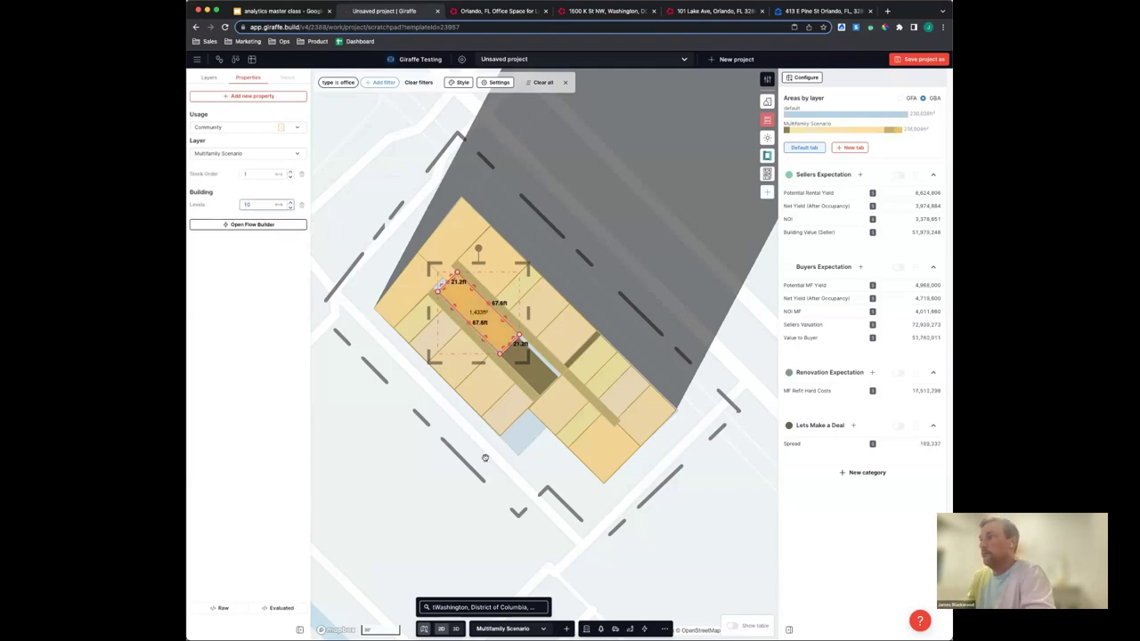
{"action": "left_click", "coordinate": [439, 419]}
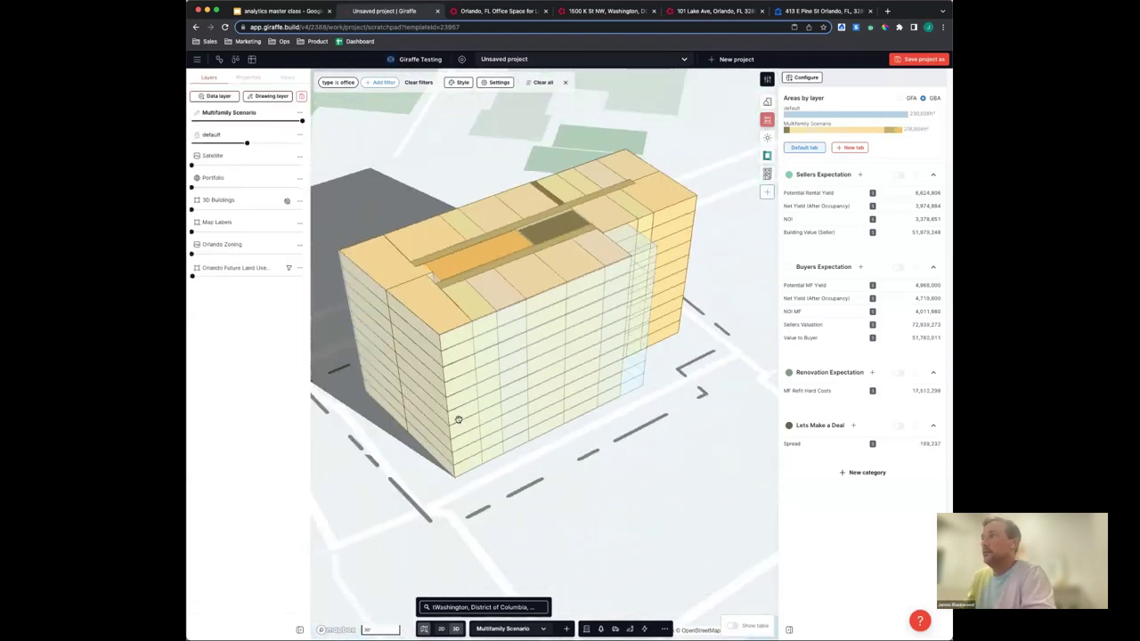
Examine the Local Logic demographic insights for the site's 5 min walk area, from income and education to household composition
{"action": "left_click", "coordinate": [767, 155]}
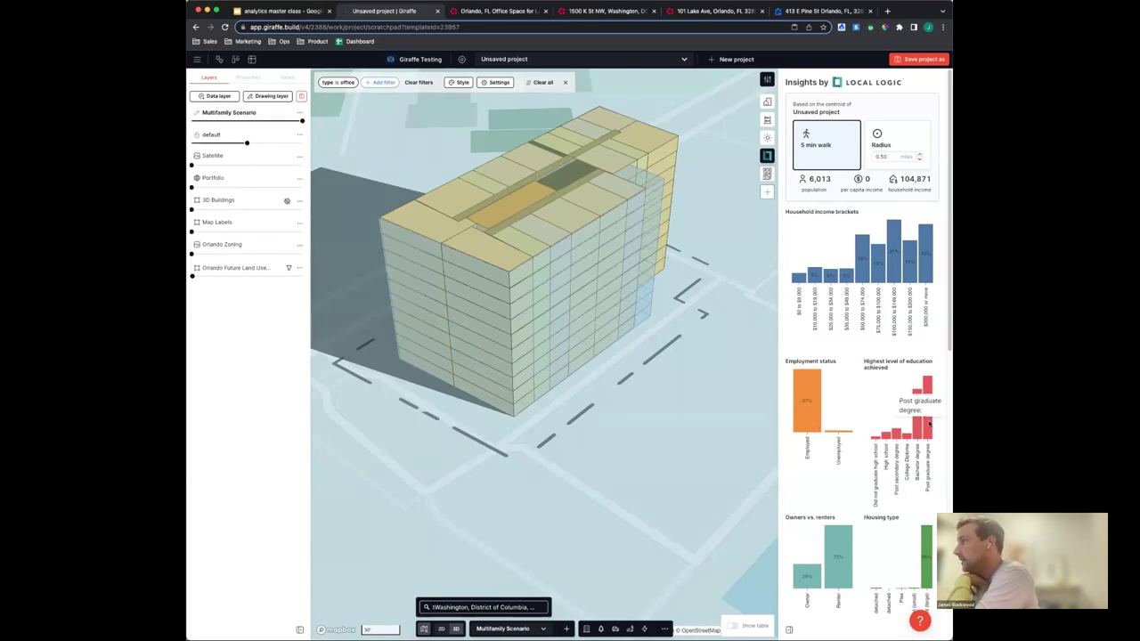
{"action": "scroll", "coordinate": [932, 392], "scroll_direction": "down", "scroll_amount": 5}
{"action": "scroll", "coordinate": [561, 482], "scroll_direction": "down", "scroll_amount": 3}
{"action": "scroll", "coordinate": [561, 483], "scroll_direction": "down", "scroll_amount": 5}
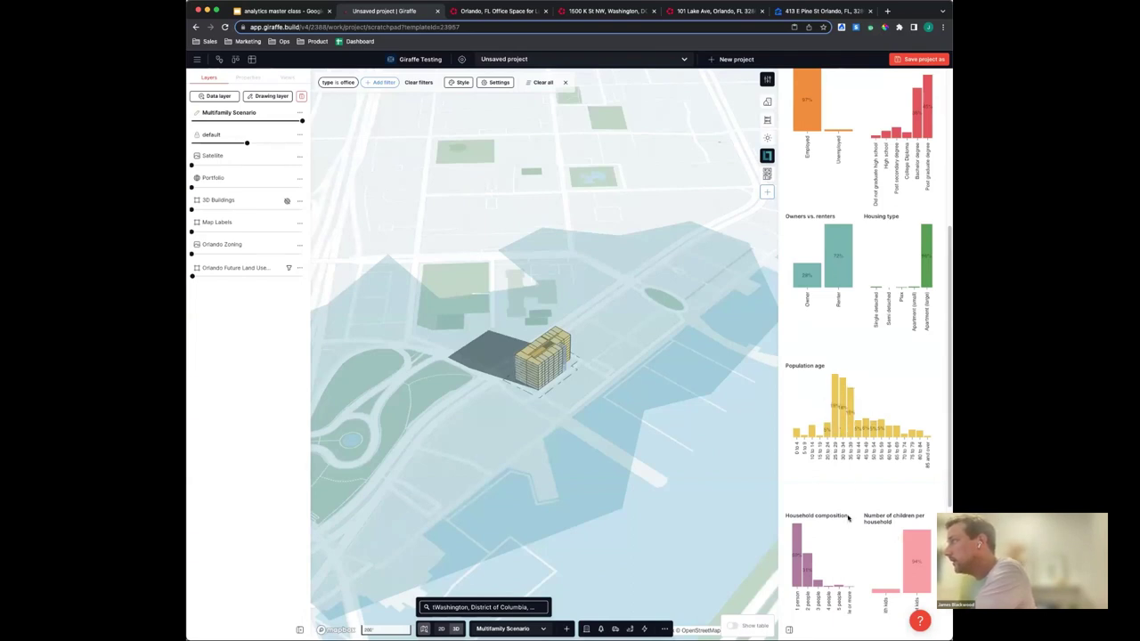
Examine the remaining demographic charts, covering household composition, number of children and commute mode
{"action": "scroll", "coordinate": [850, 519], "scroll_direction": "down", "scroll_amount": 3}
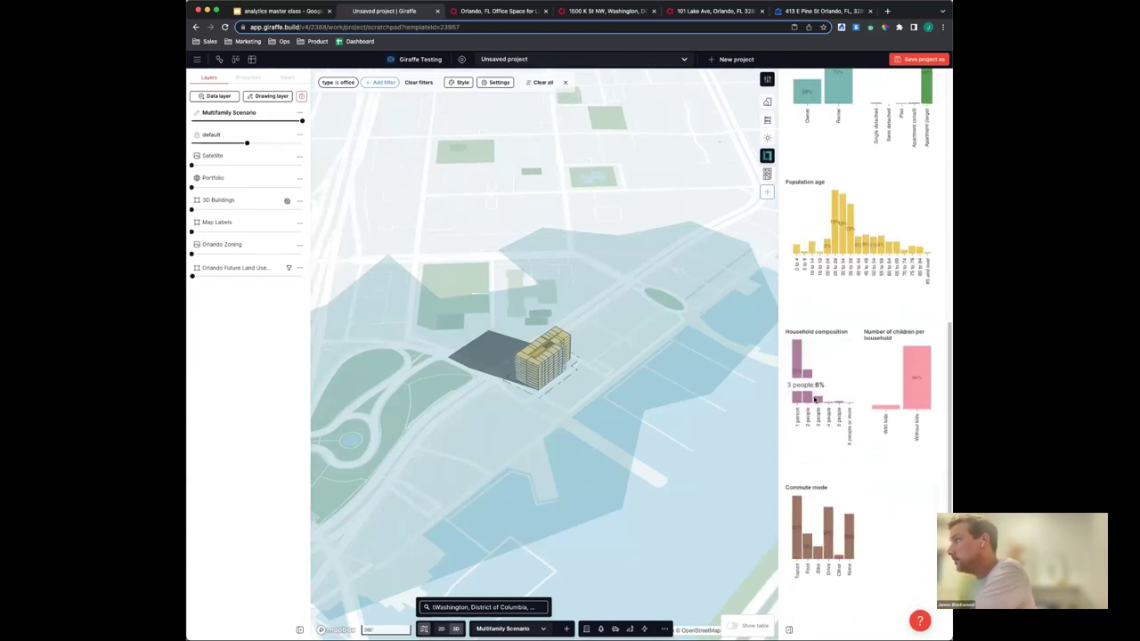
{"action": "mouse_move", "coordinate": [807, 398]}
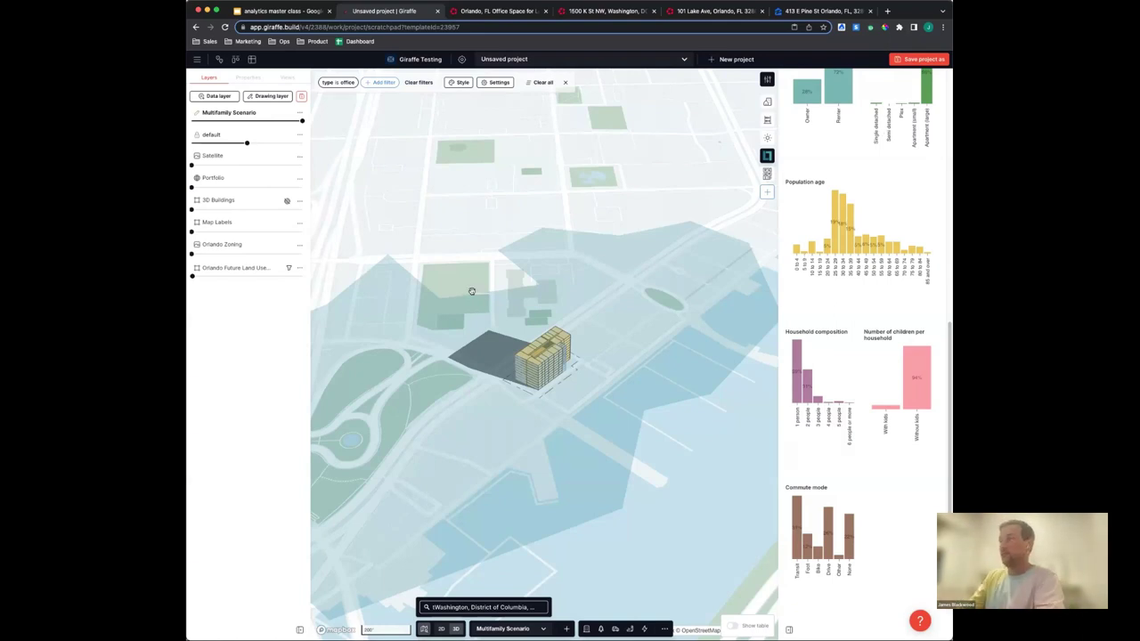
{"action": "scroll", "coordinate": [525, 371], "scroll_direction": "up", "scroll_amount": 3}
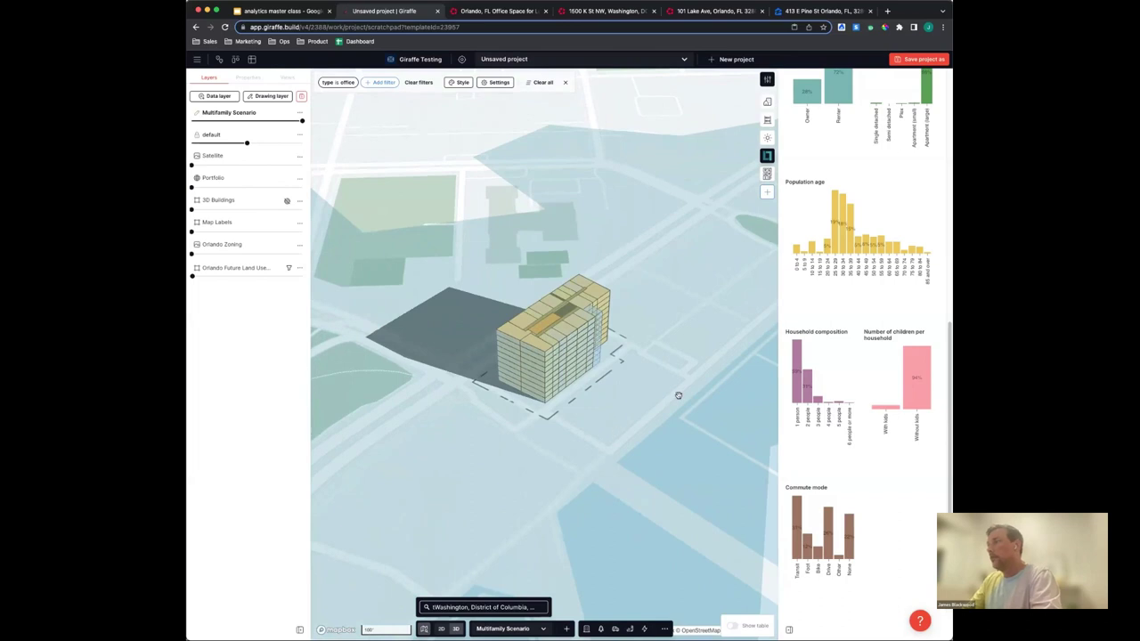
Review the building's areas by usage and the feasibility measures for the seller, buyer and renovation
{"action": "left_click", "coordinate": [767, 101]}
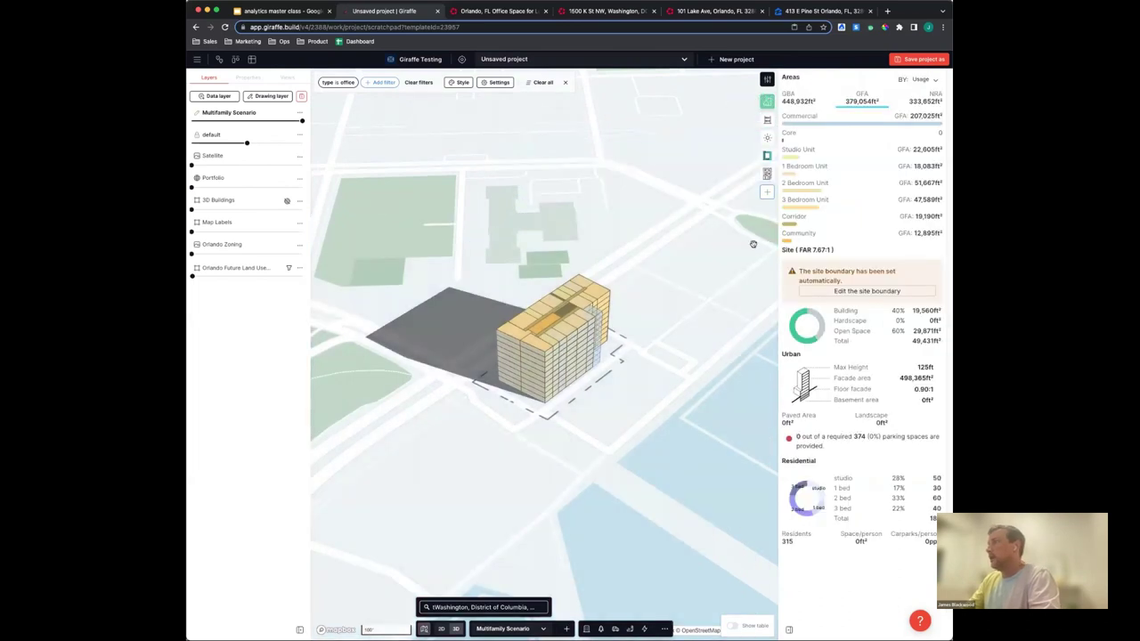
{"action": "right_click_drag", "start_coordinate": [588, 419], "coordinate": [619, 401]}
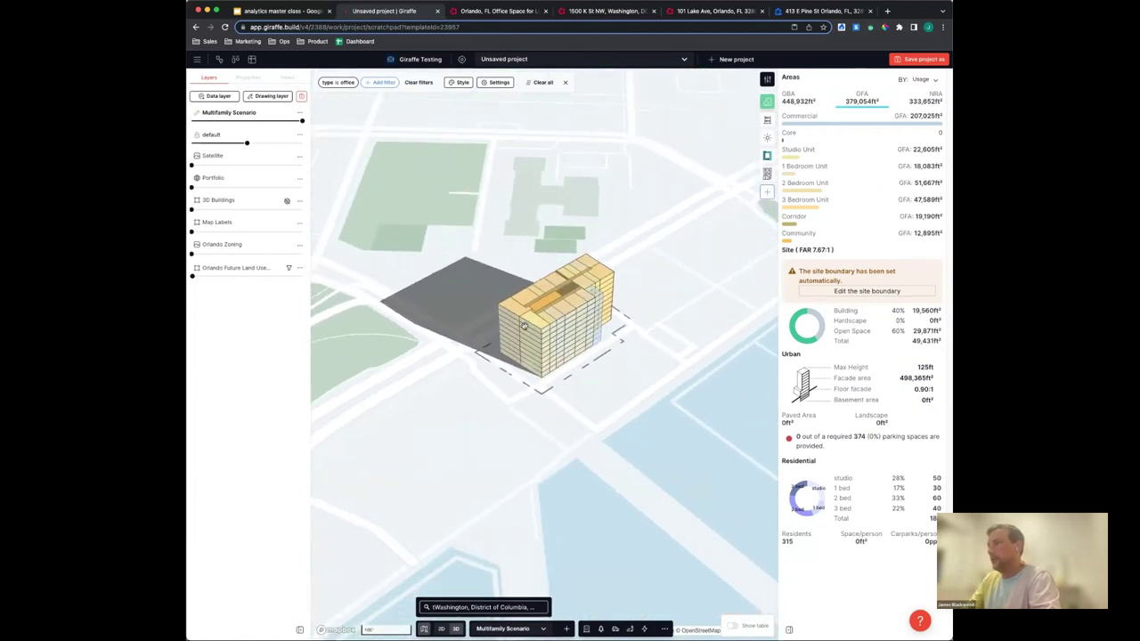
{"action": "left_click", "coordinate": [767, 120]}
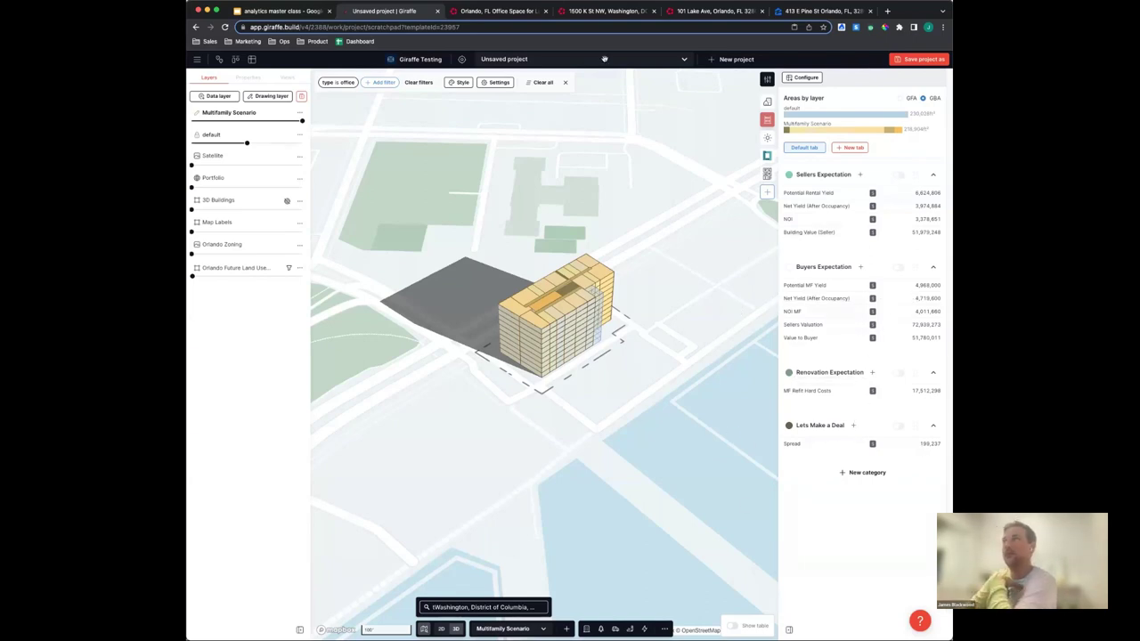
Switch to the LoopNet listing for 1500 K St NW and look up the office rental rate of the 8th-floor suite 850
{"action": "left_click", "coordinate": [629, 12]}
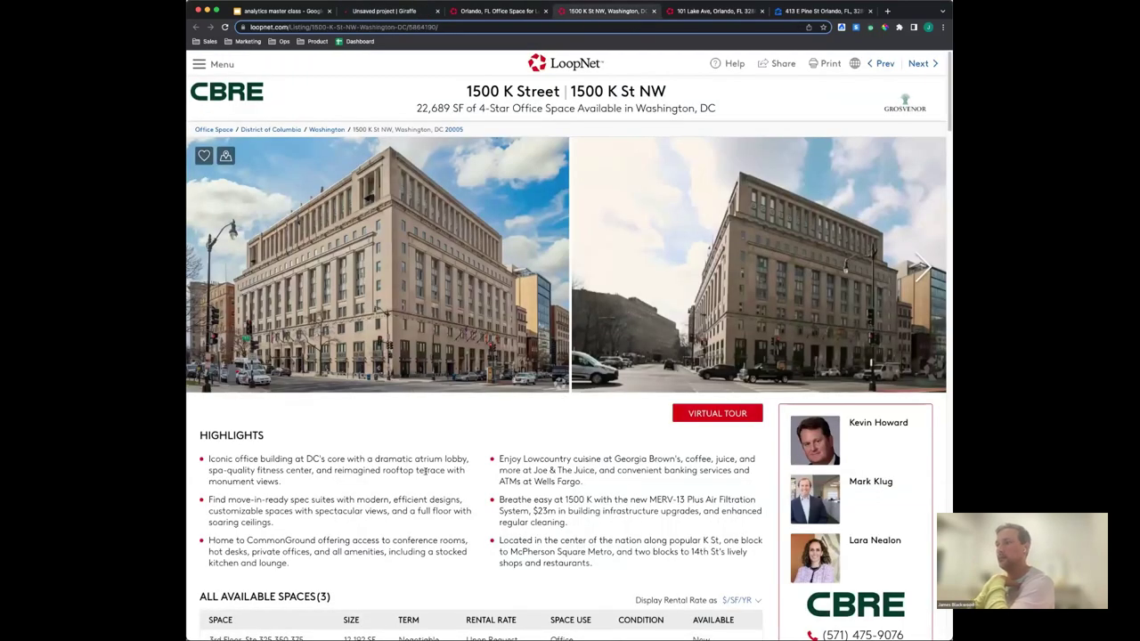
{"action": "scroll", "coordinate": [425, 472], "scroll_direction": "down", "scroll_amount": 2}
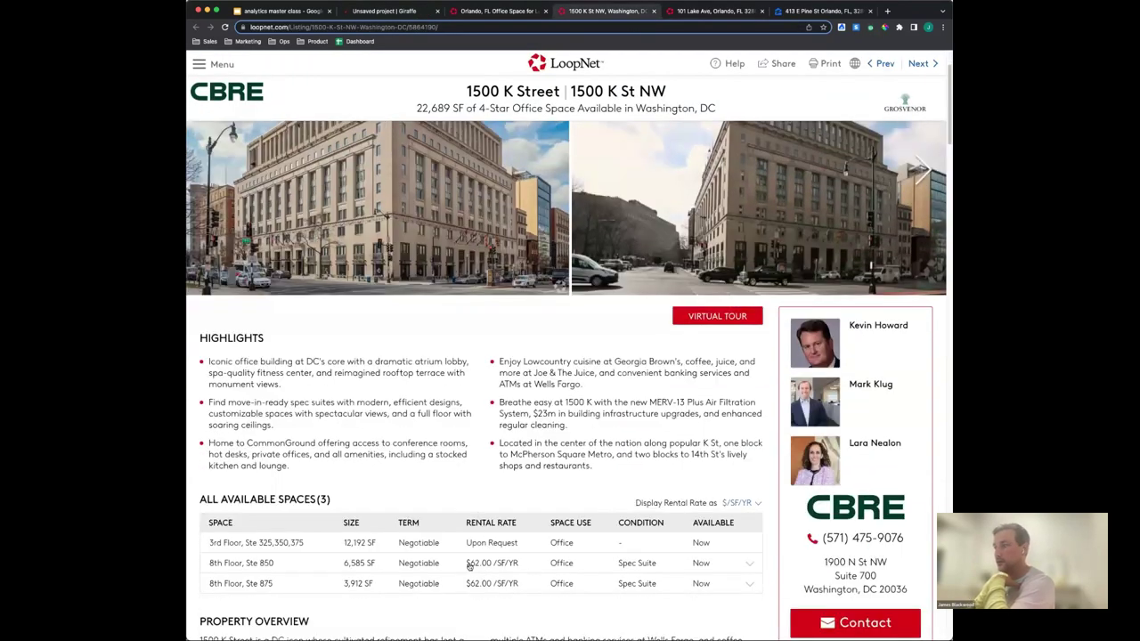
{"action": "left_click_drag", "start_coordinate": [469, 567], "coordinate": [492, 567]}
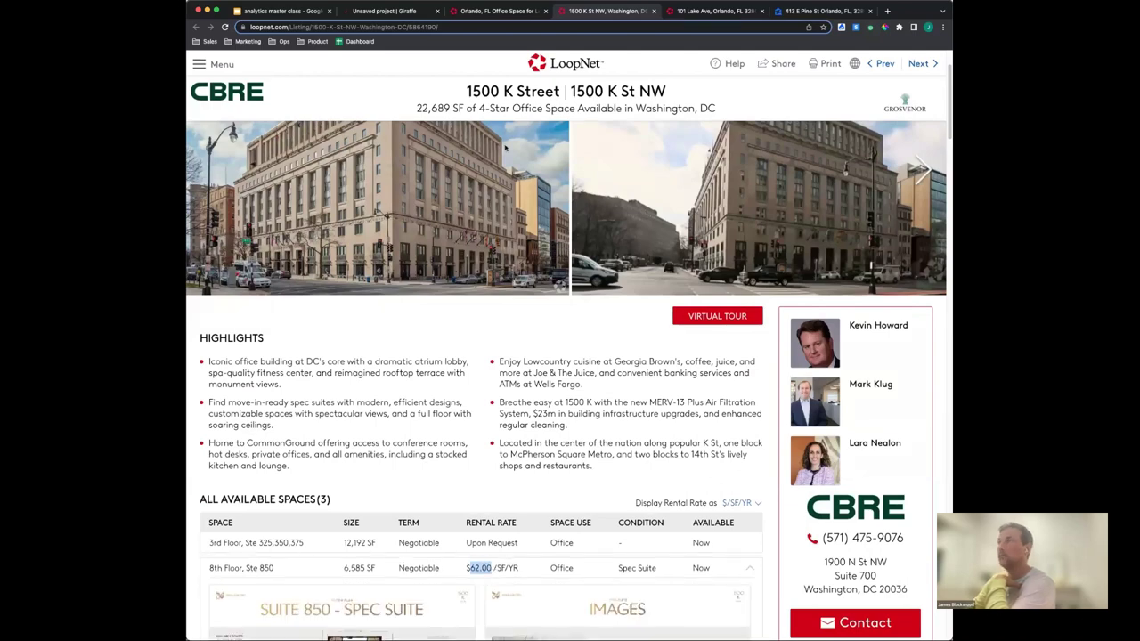
Switch back to Giraffe, save the project under the name DC Office Refit and go to the saved project
{"action": "left_click", "coordinate": [392, 10]}
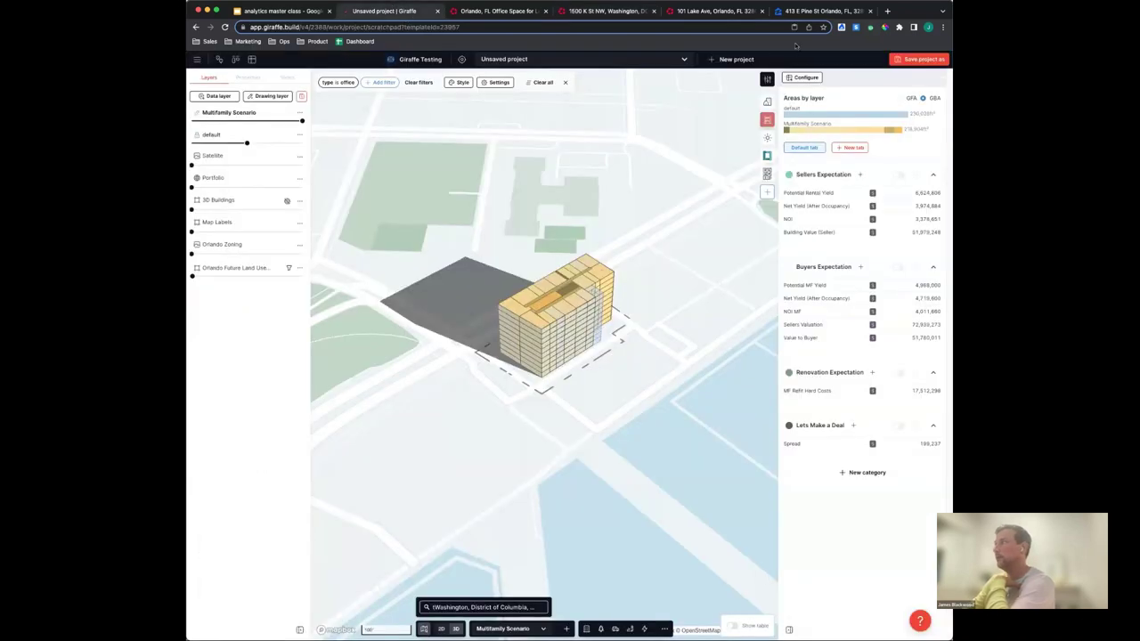
{"action": "left_click", "coordinate": [920, 59]}
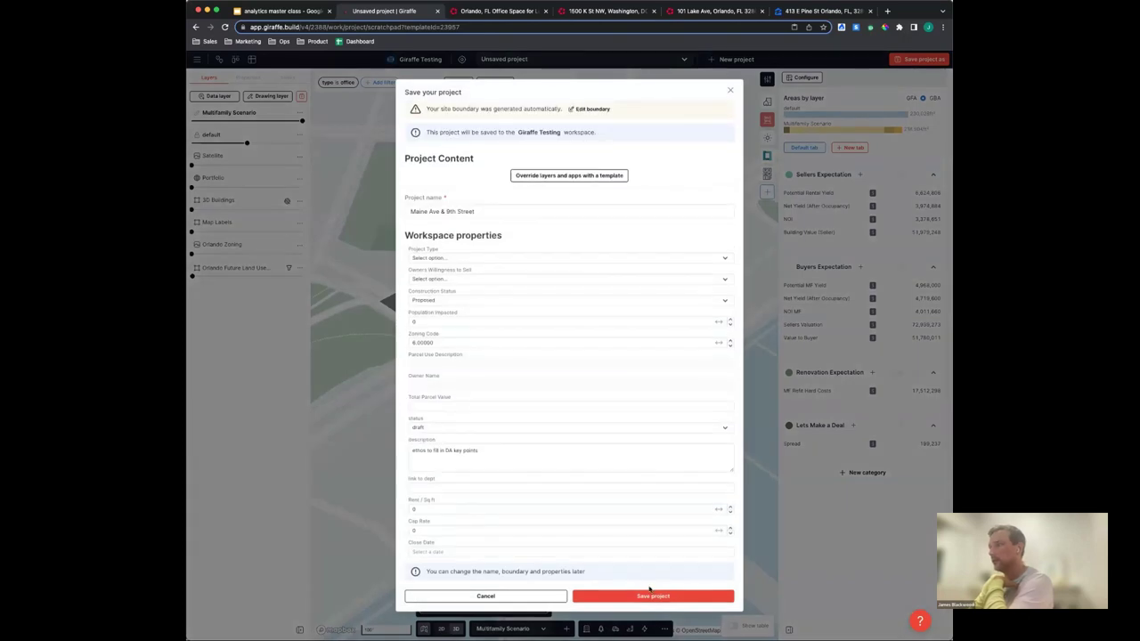
{"action": "triple_click", "coordinate": [484, 211]}
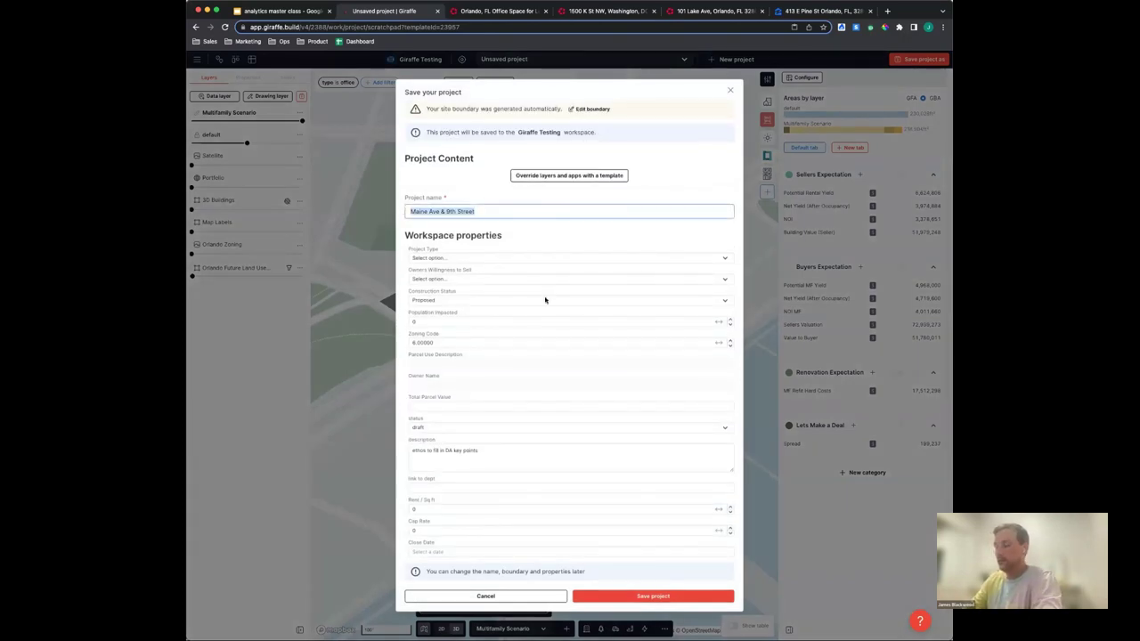
{"action": "type", "text": "DC Office Refi"}
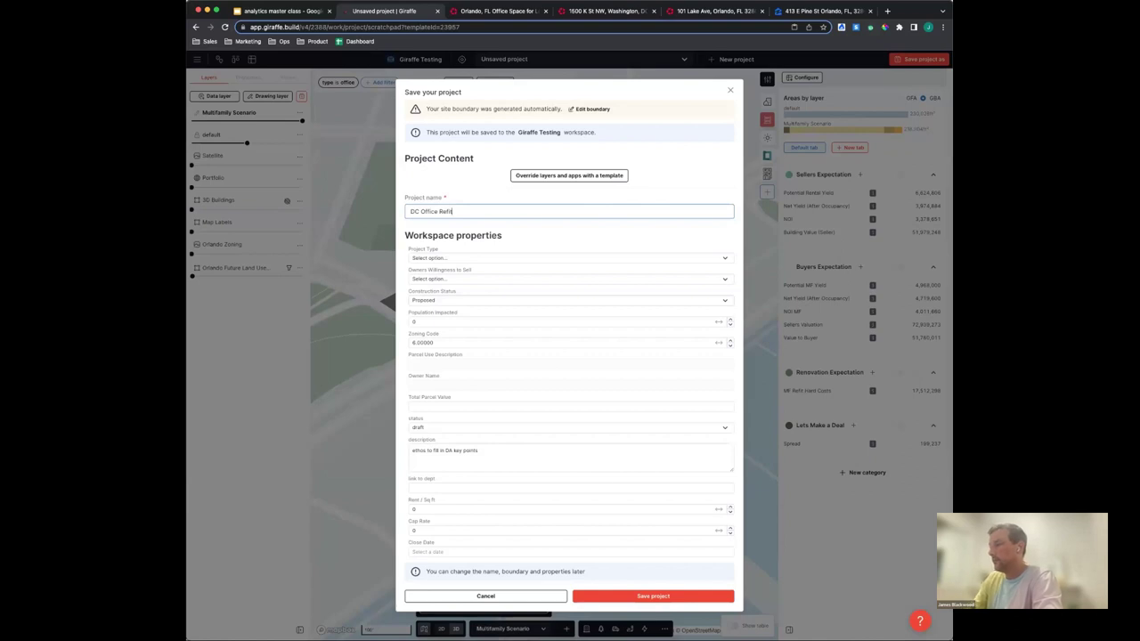
{"action": "key", "text": "Return"}
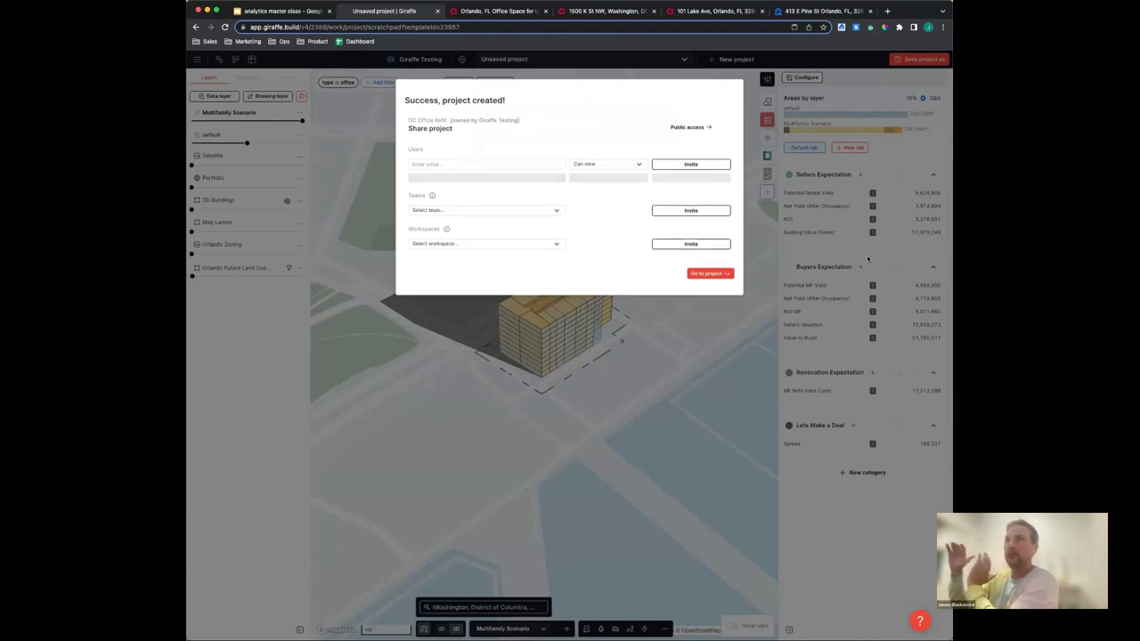
{"action": "left_click", "coordinate": [703, 279]}
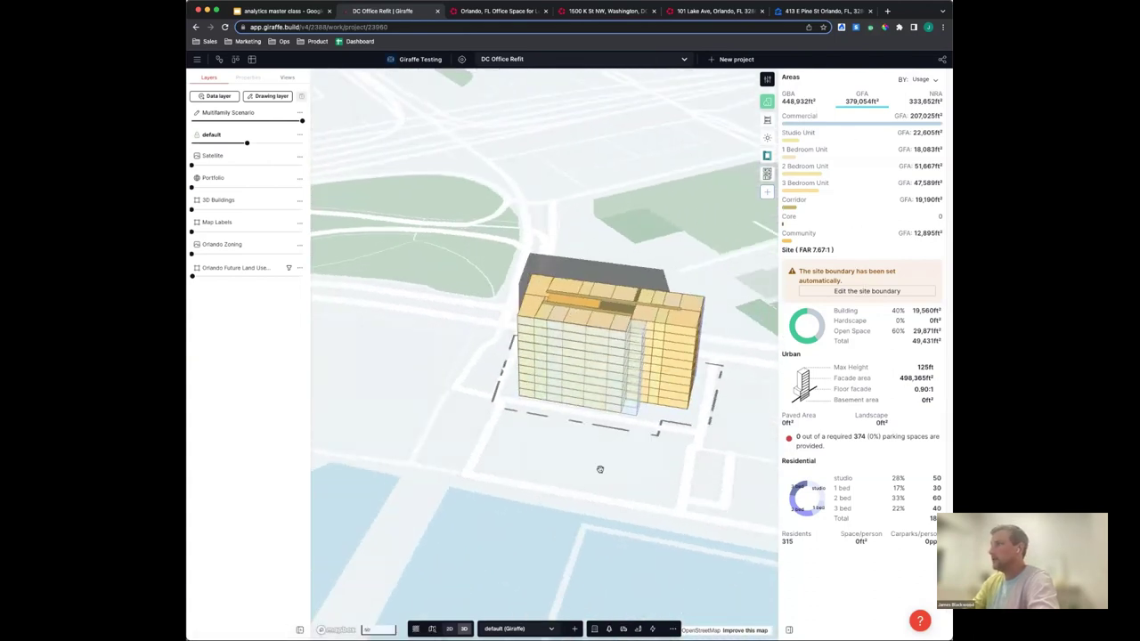
Set the Commercial usage's netRent to 62 through the Potential Rental Yield measure in Sellers Expectation
{"action": "left_click", "coordinate": [767, 119]}
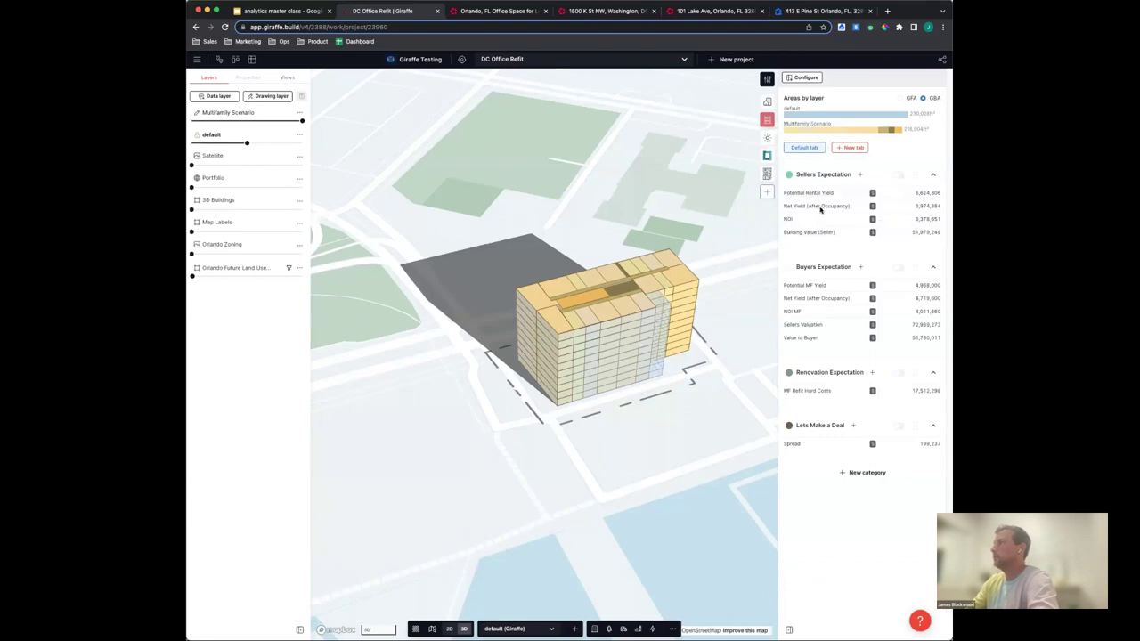
{"action": "left_click", "coordinate": [805, 223]}
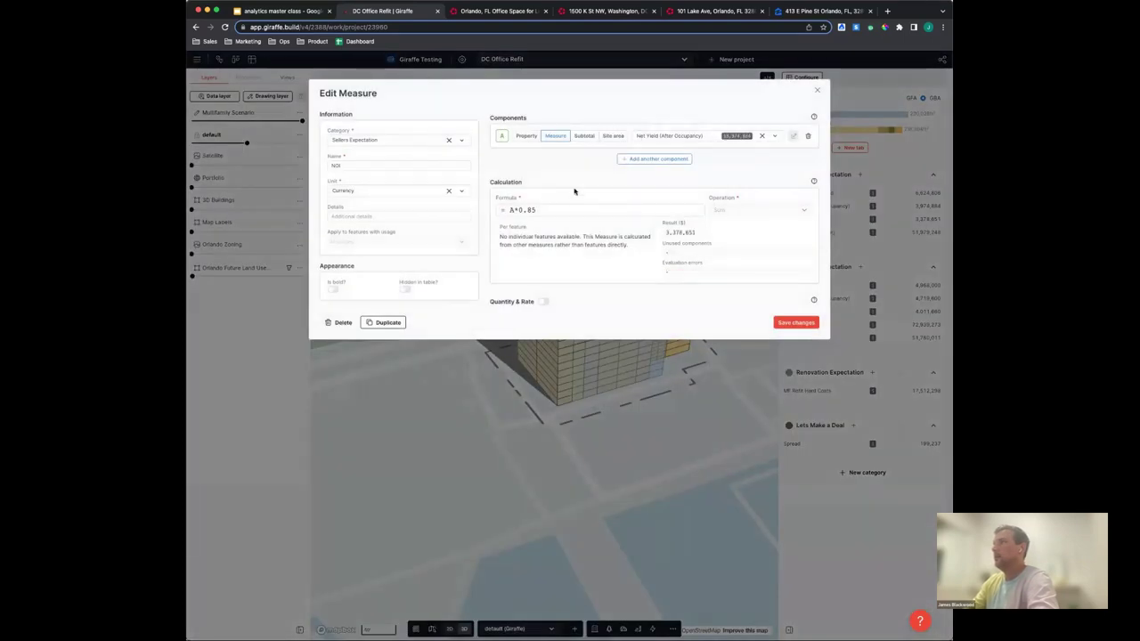
{"action": "left_click", "coordinate": [817, 91]}
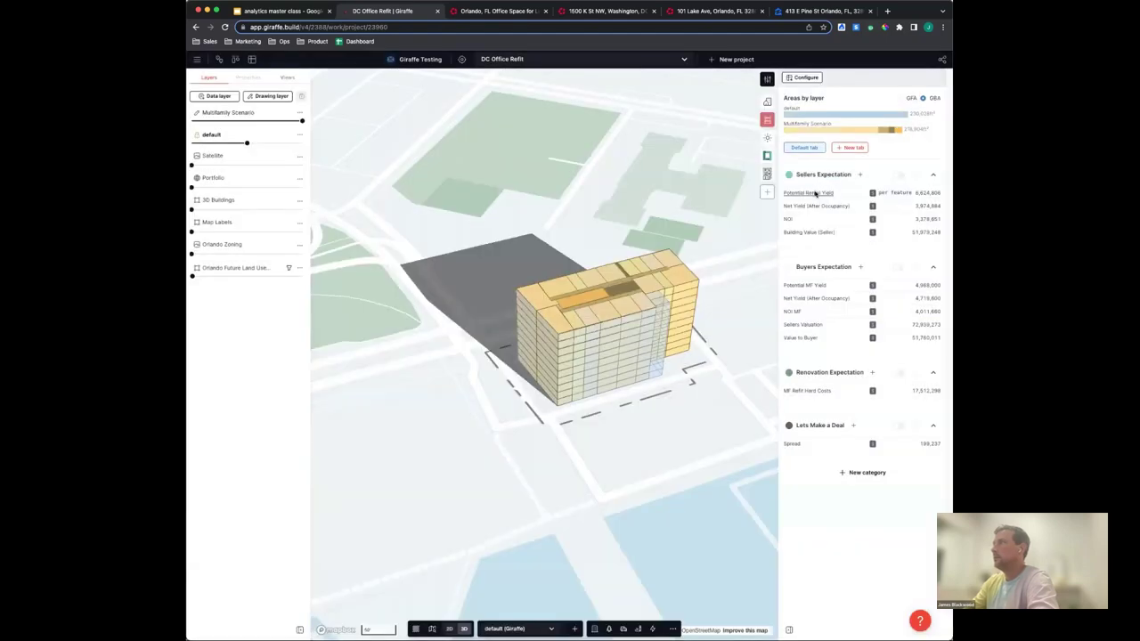
{"action": "left_click", "coordinate": [812, 193]}
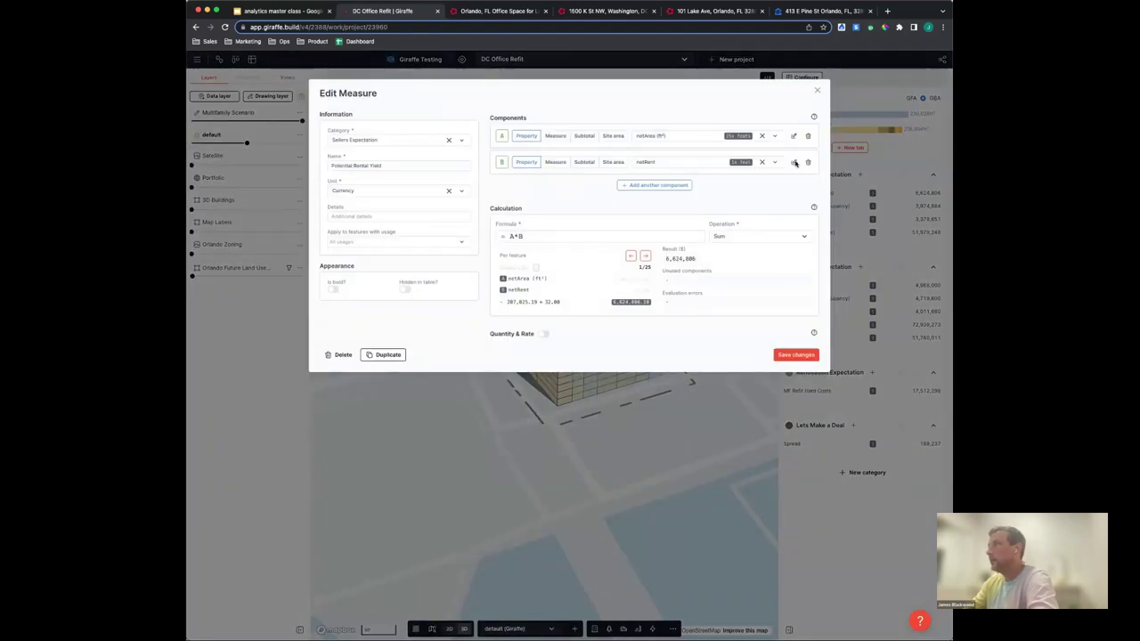
{"action": "left_click", "coordinate": [794, 163]}
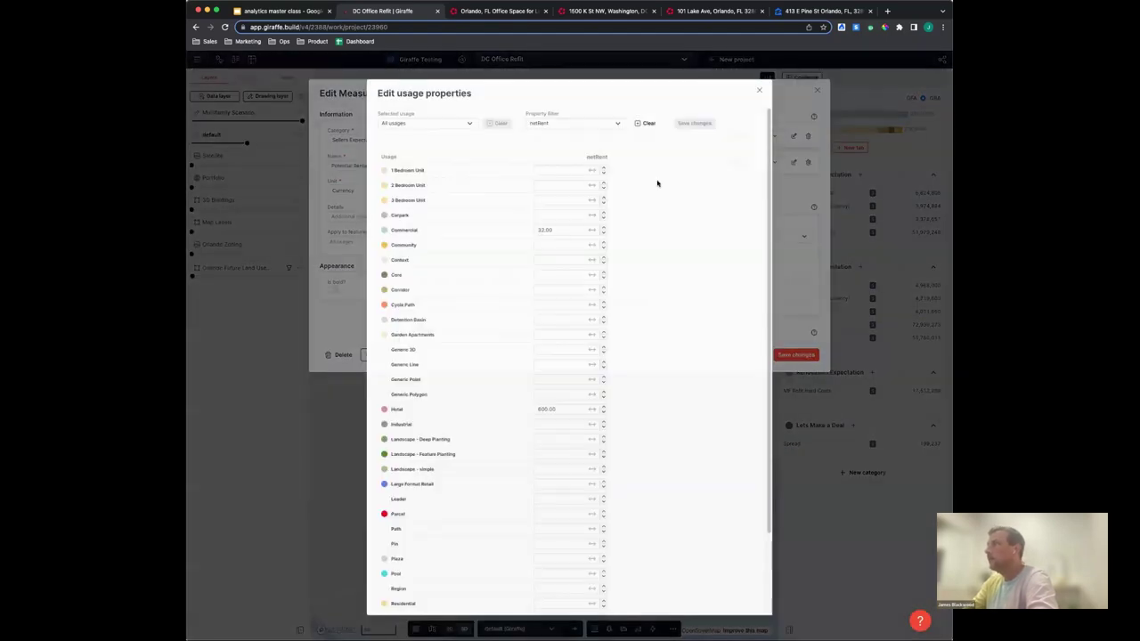
{"action": "double_click", "coordinate": [548, 230]}
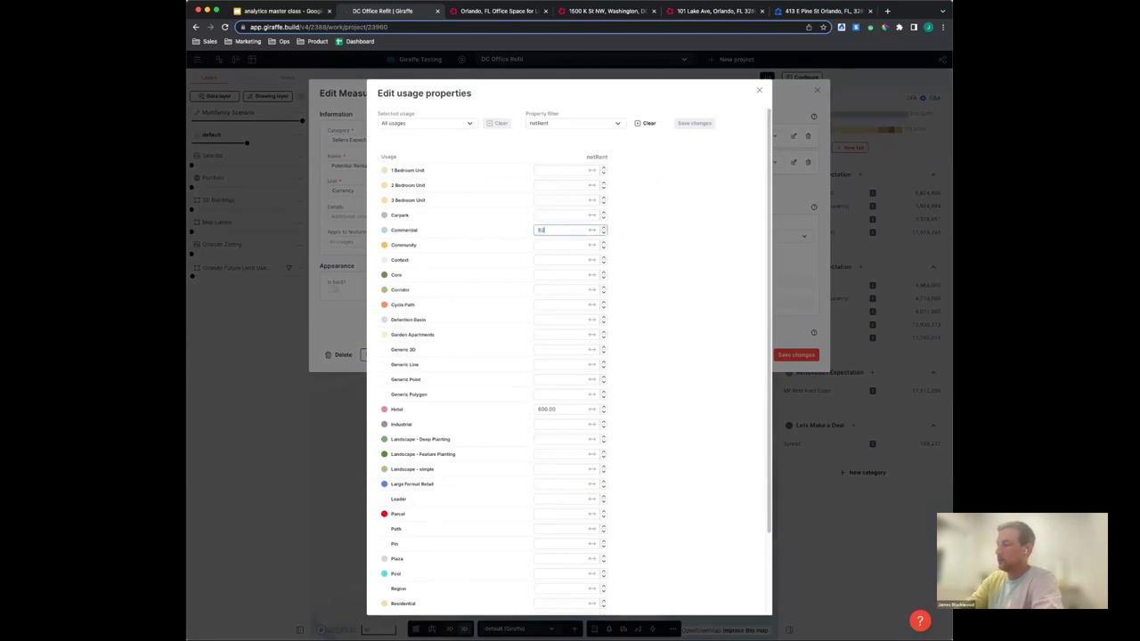
{"action": "type", "text": "8"}
{"action": "left_click", "coordinate": [655, 347]}
{"action": "scroll", "coordinate": [707, 585], "scroll_direction": "down", "scroll_amount": 3}
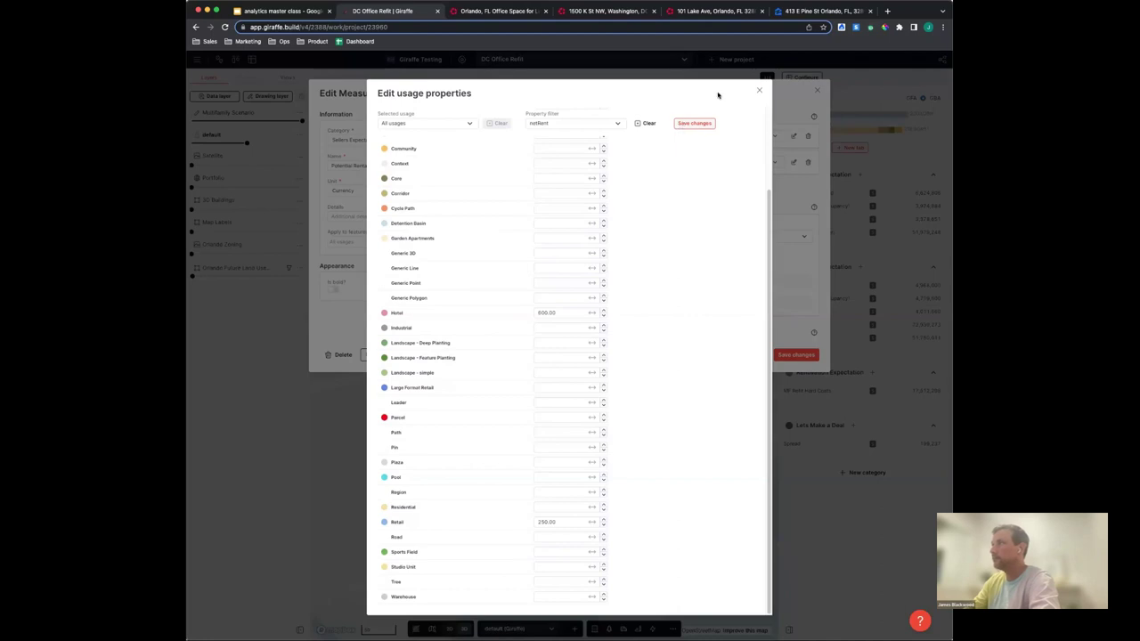
{"action": "left_click", "coordinate": [757, 92]}
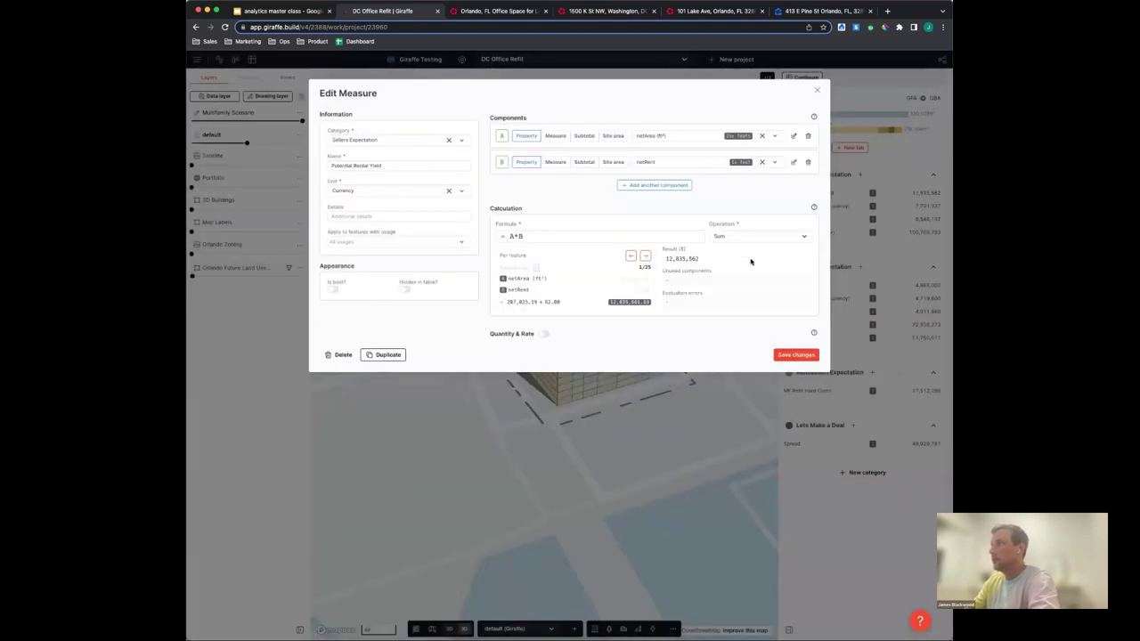
{"action": "left_click", "coordinate": [819, 92]}
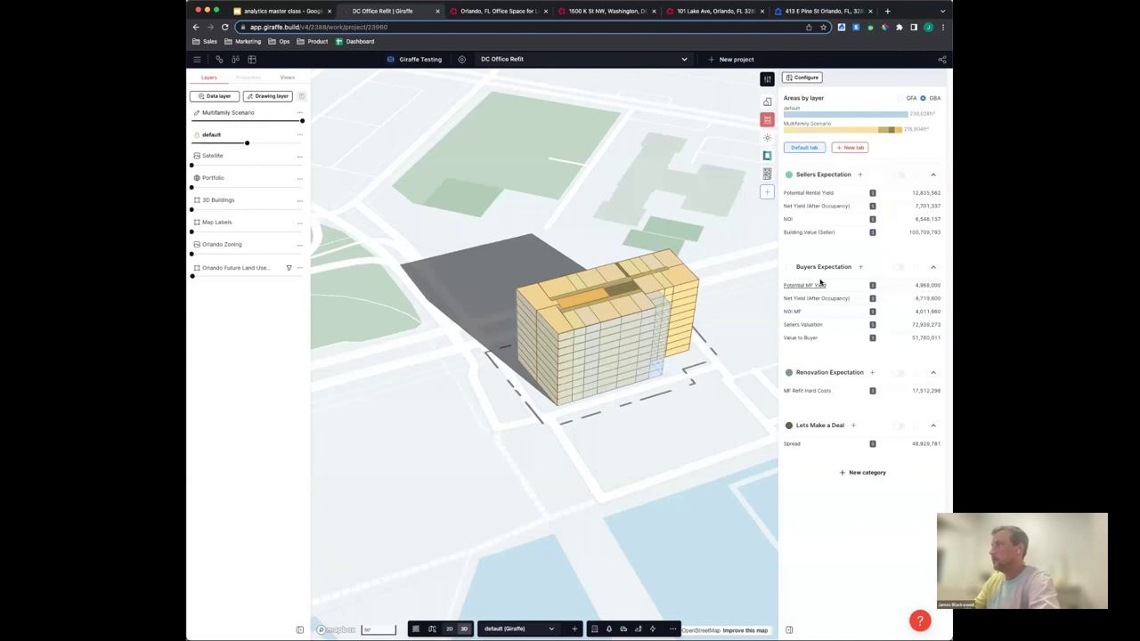
Check the seller's Net Yield (After Occupancy) formula, and open the usage properties behind Potential MF Yield's dwellingTotalPrice component
{"action": "left_click", "coordinate": [801, 206]}
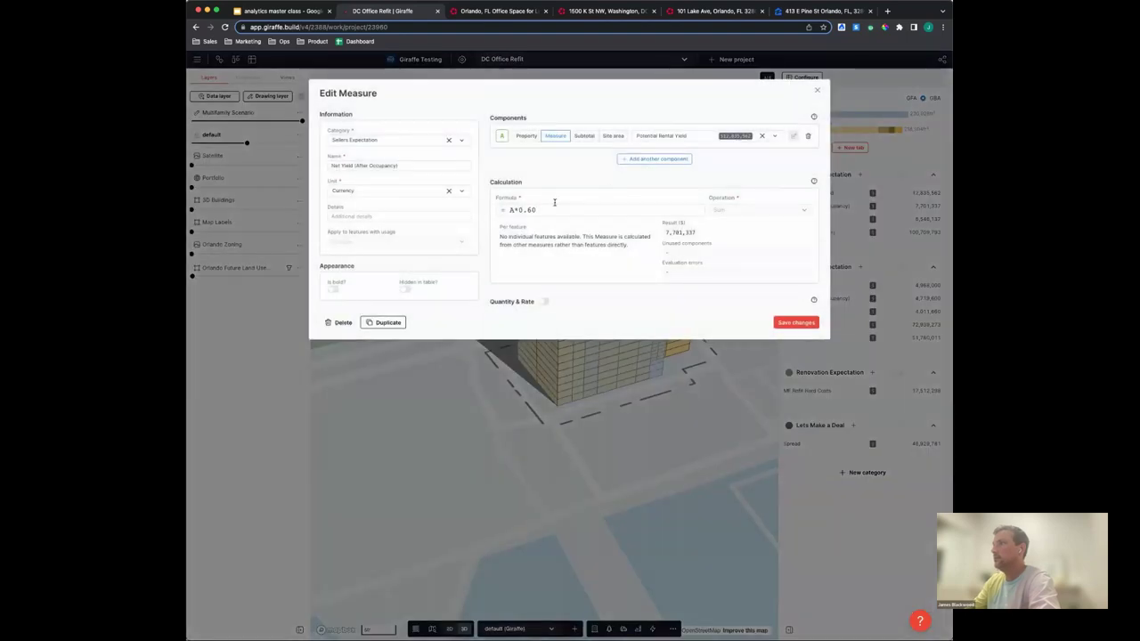
{"action": "left_click", "coordinate": [818, 86]}
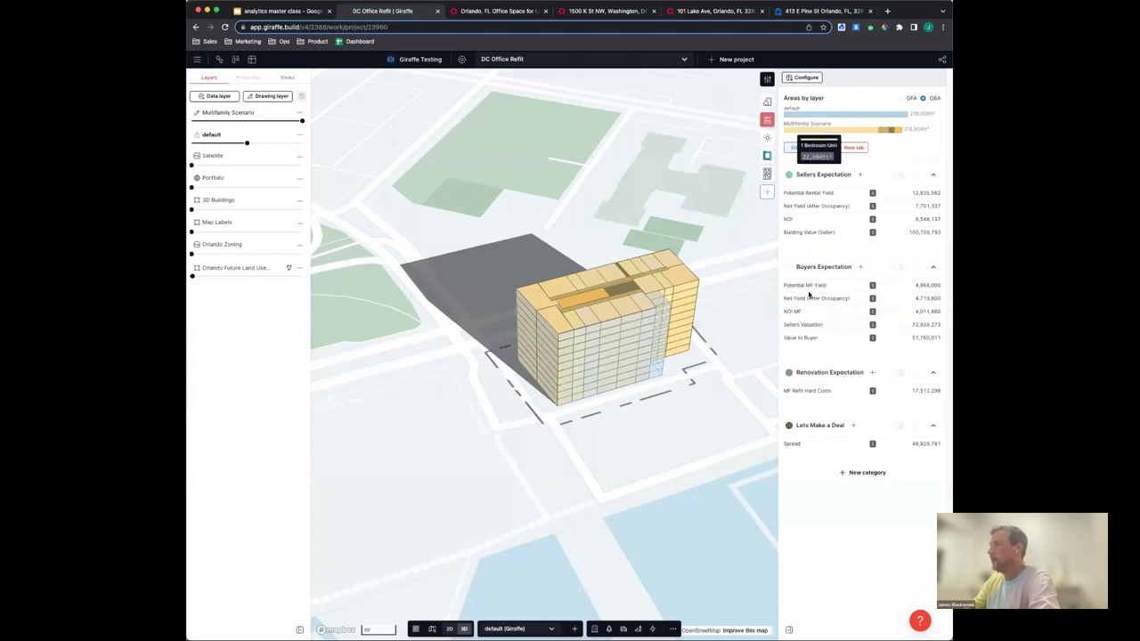
{"action": "left_click", "coordinate": [806, 285]}
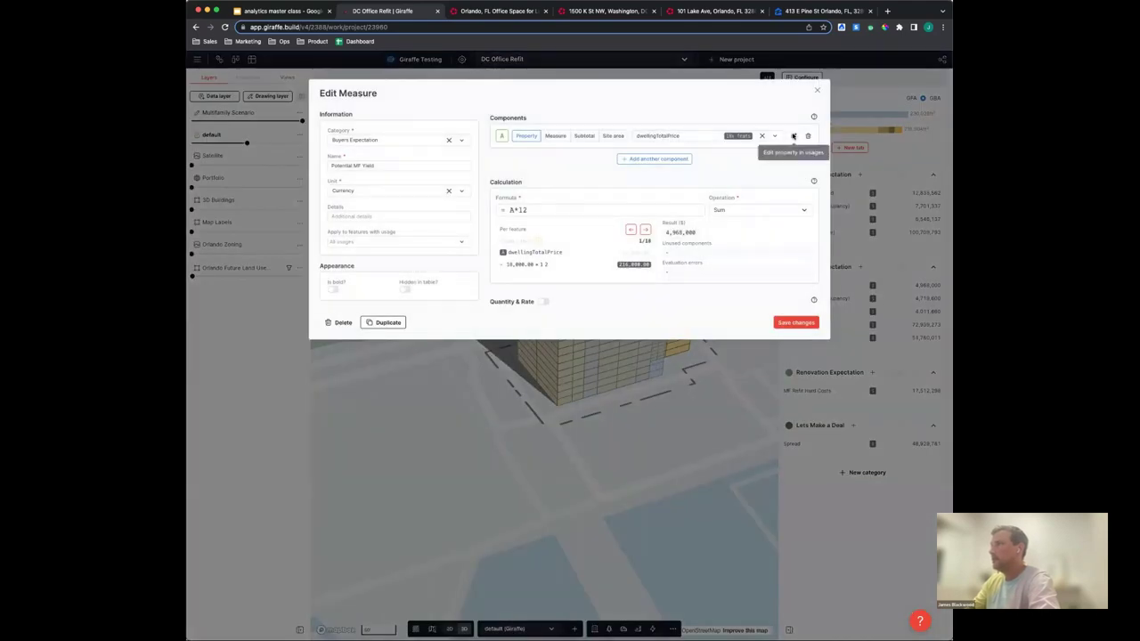
{"action": "left_click", "coordinate": [794, 136]}
{"action": "scroll", "coordinate": [577, 389], "scroll_direction": "up", "scroll_amount": 2}
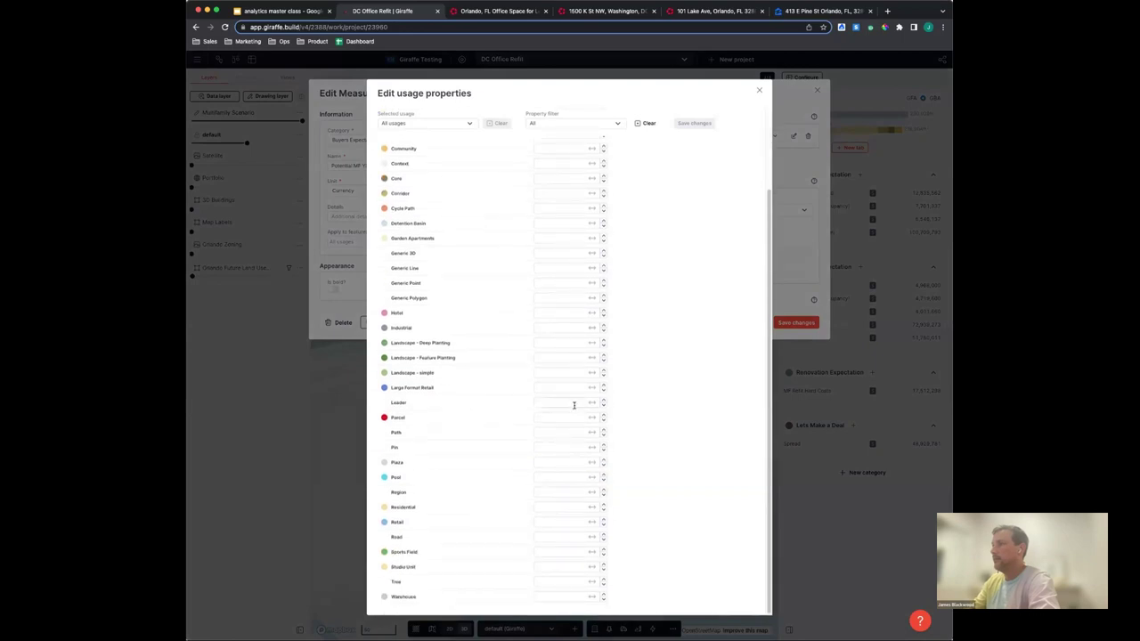
Switch to Zillow and search for rentals in Washington, DC, narrowing the listings to the waterfront around Maine Ave SW
{"action": "left_click", "coordinate": [824, 11]}
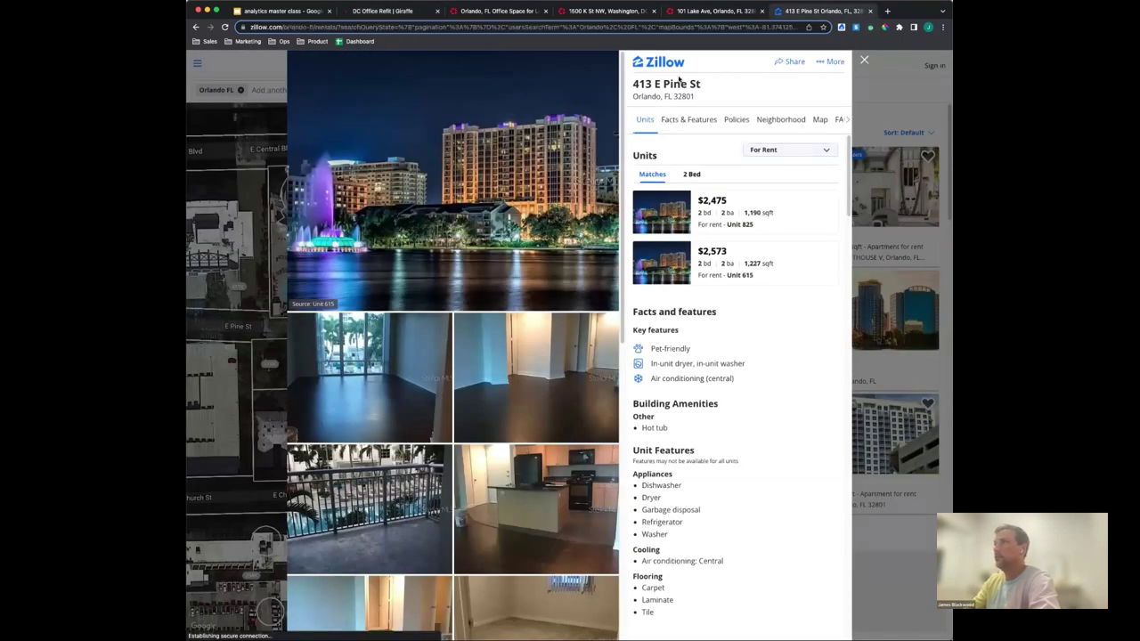
{"action": "left_click", "coordinate": [864, 61]}
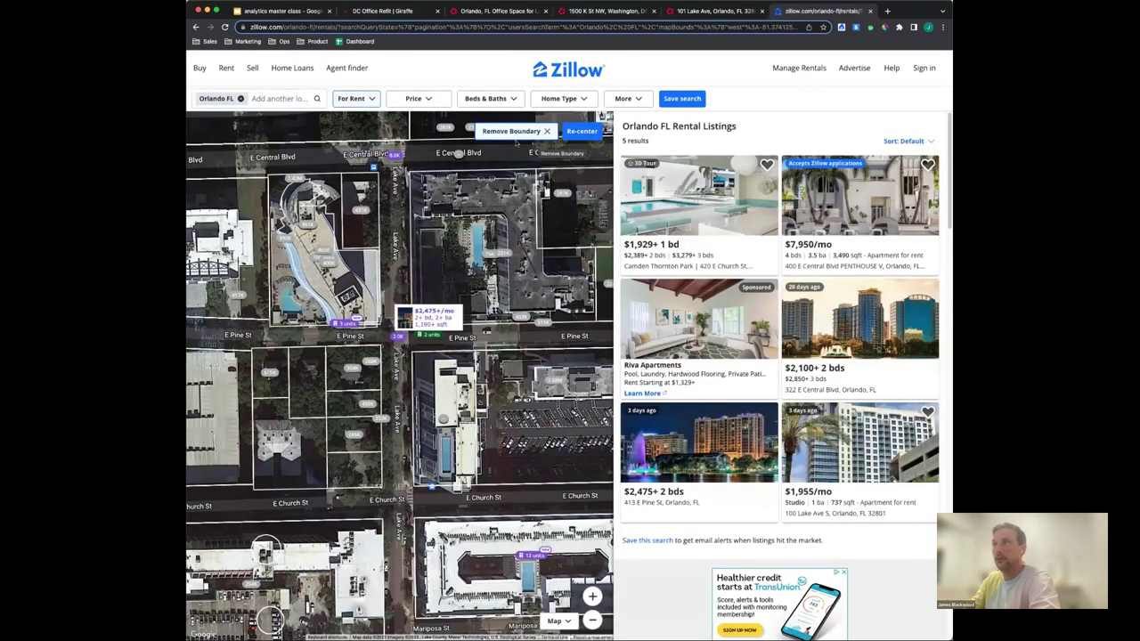
{"action": "type", "text": "washington dc"}
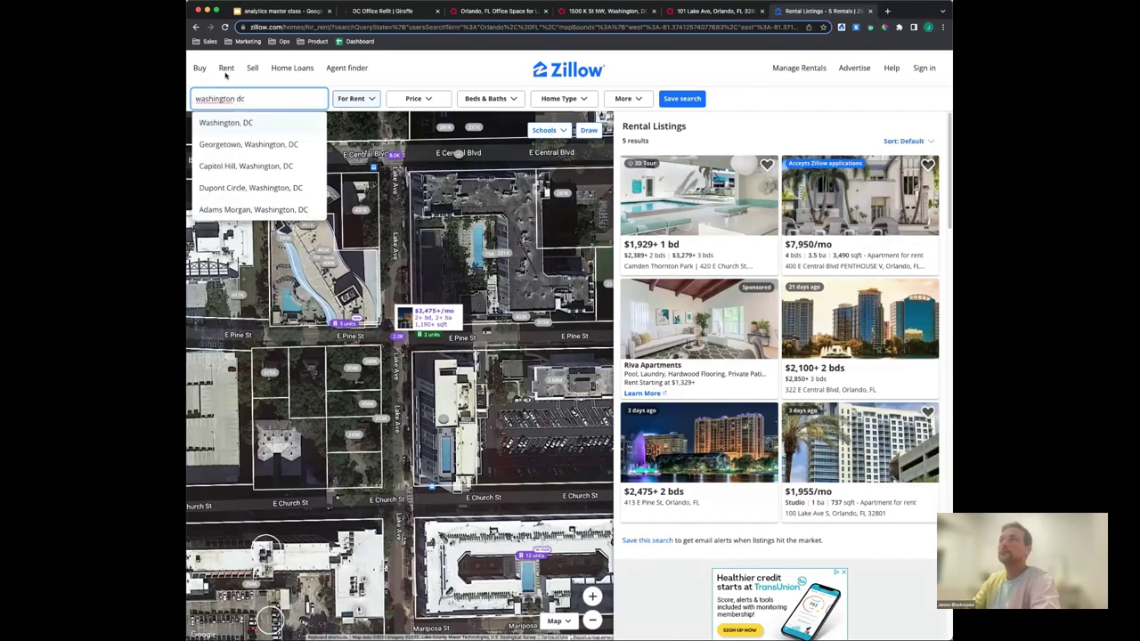
{"action": "left_click", "coordinate": [285, 123]}
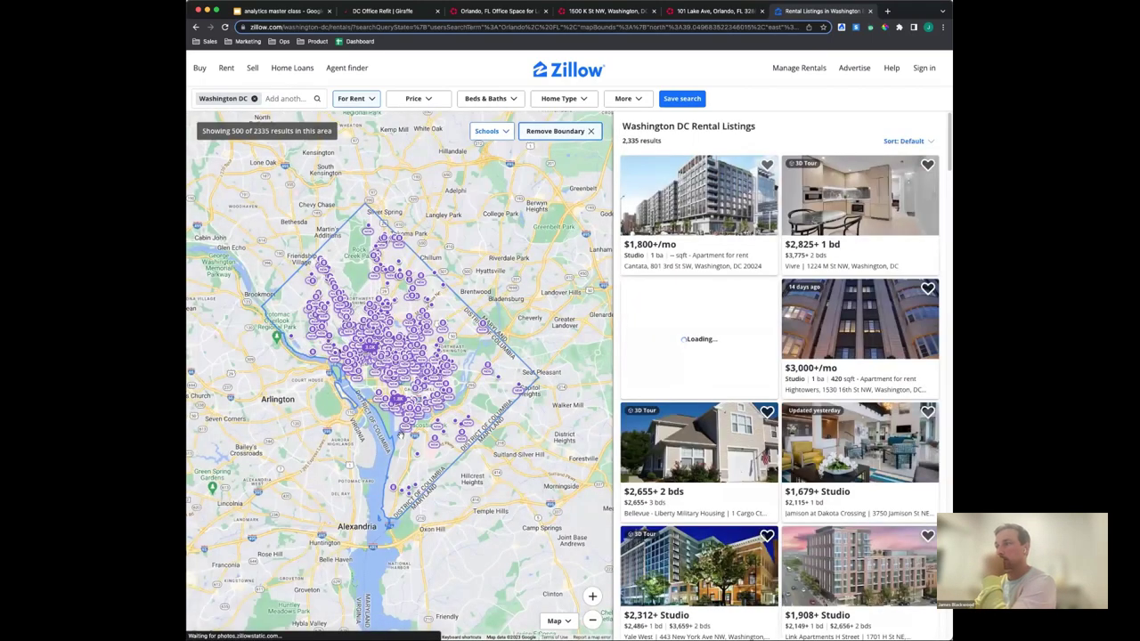
{"action": "left_click_drag", "start_coordinate": [401, 436], "coordinate": [433, 421]}
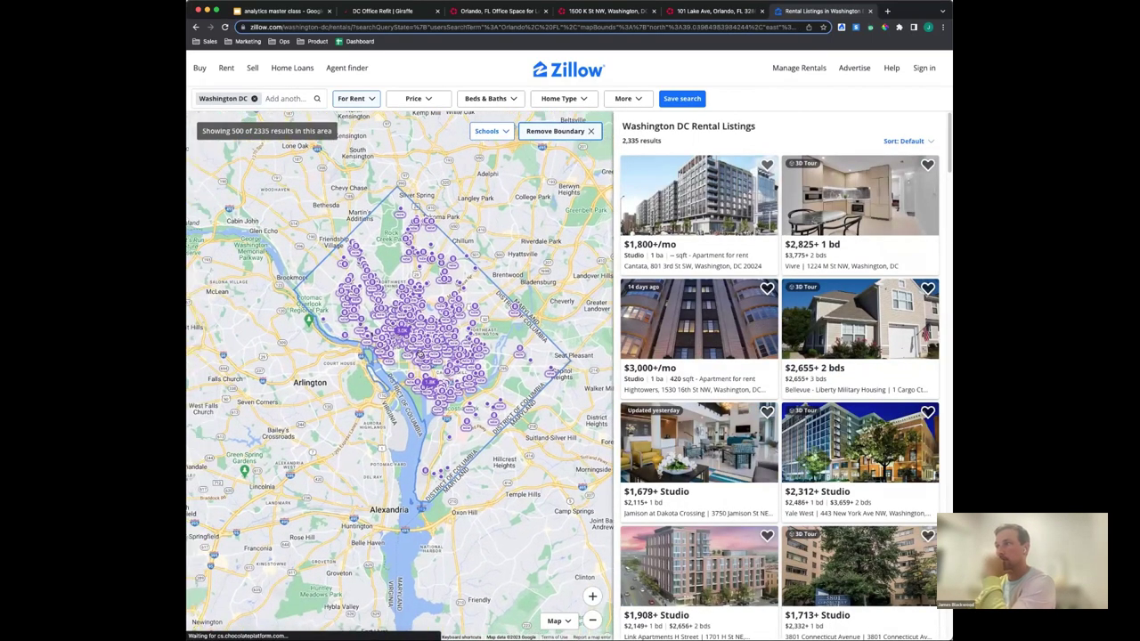
{"action": "scroll", "coordinate": [419, 354], "scroll_direction": "up", "scroll_amount": 5}
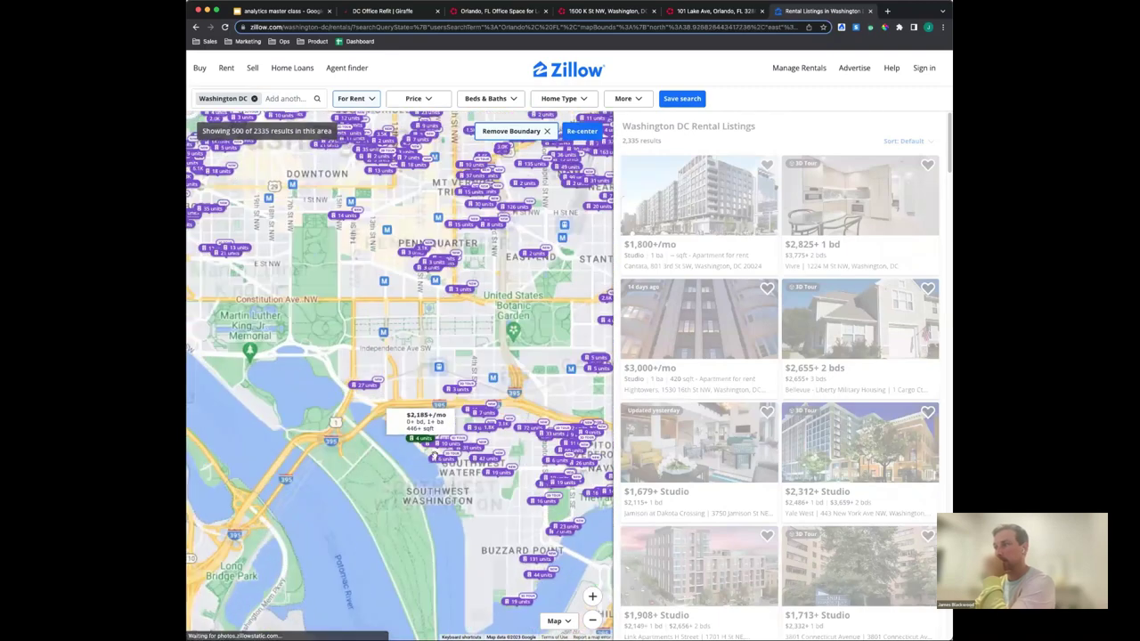
{"action": "scroll", "coordinate": [435, 455], "scroll_direction": "up", "scroll_amount": 5}
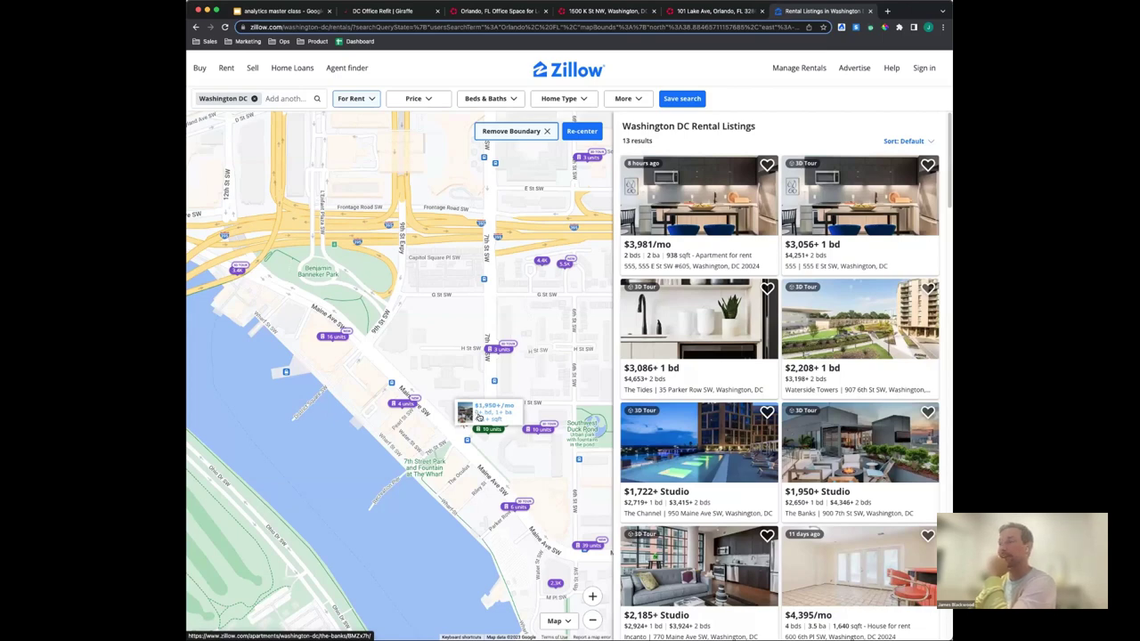
Review the studio, one-bedroom and two-bedroom rents and rental costs at Incanto, 770 Maine Ave SW, and return to Giraffe
{"action": "left_click", "coordinate": [407, 403]}
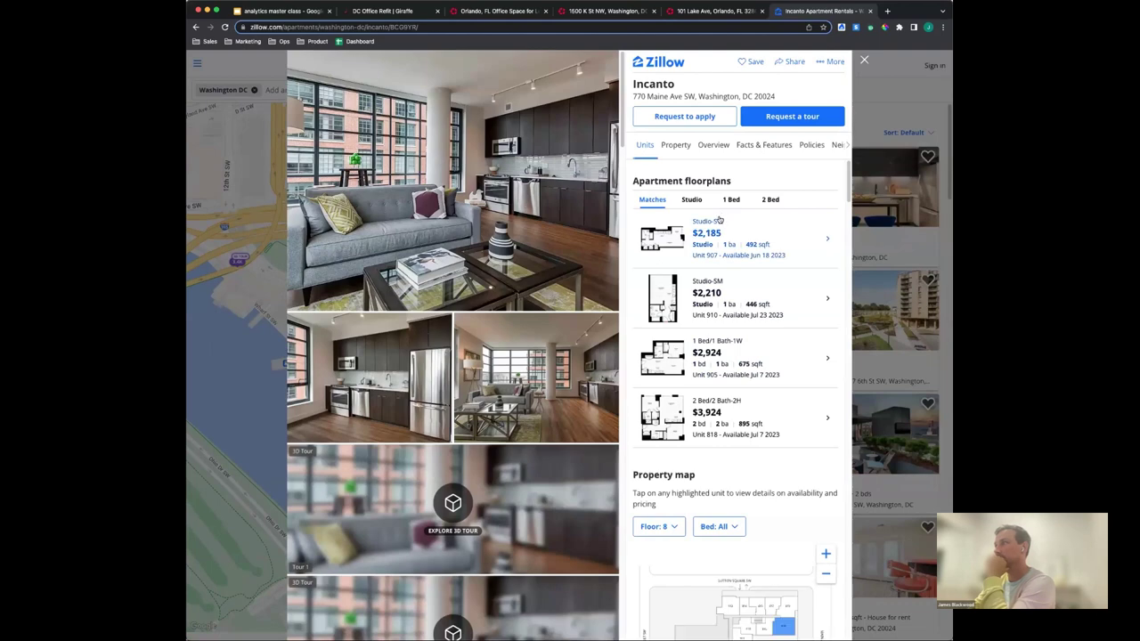
{"action": "left_click", "coordinate": [692, 201]}
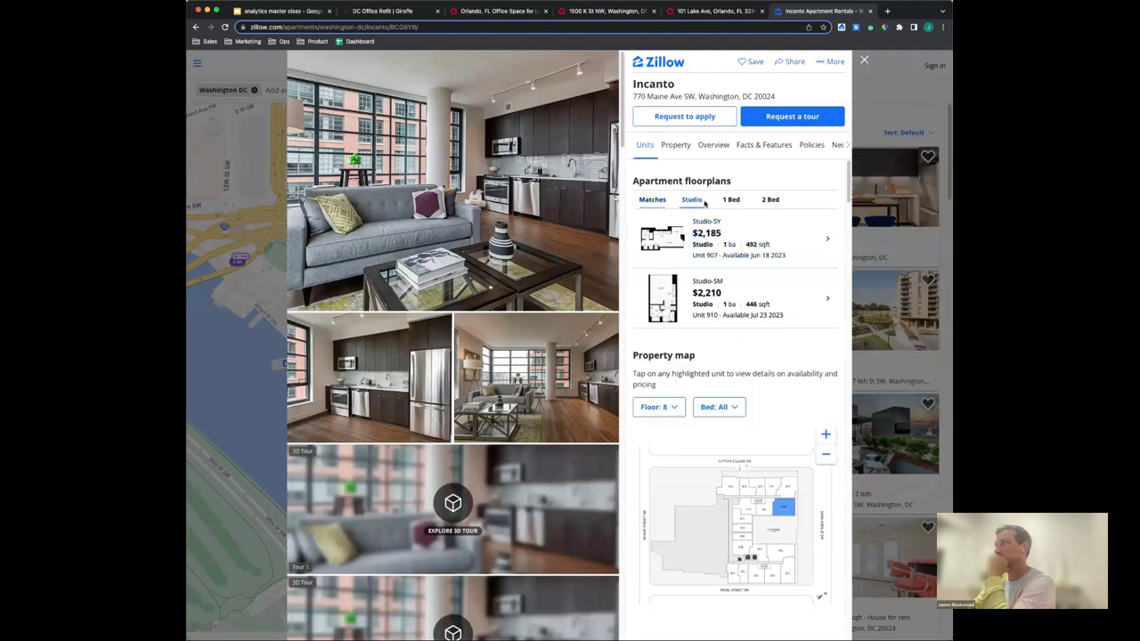
{"action": "left_click", "coordinate": [731, 202]}
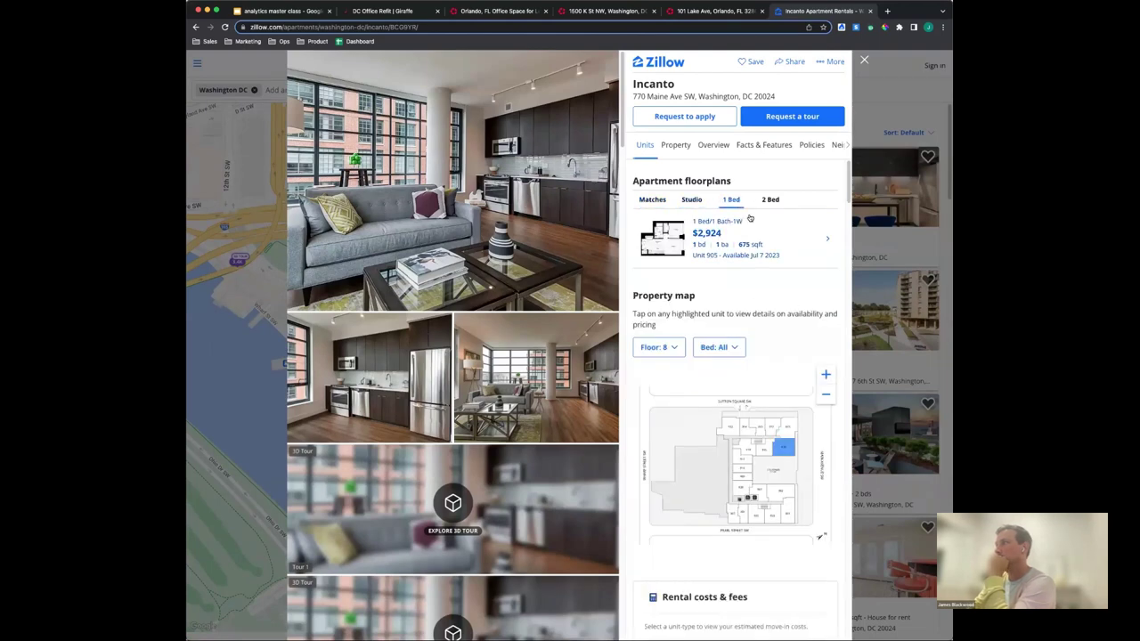
{"action": "left_click", "coordinate": [772, 201]}
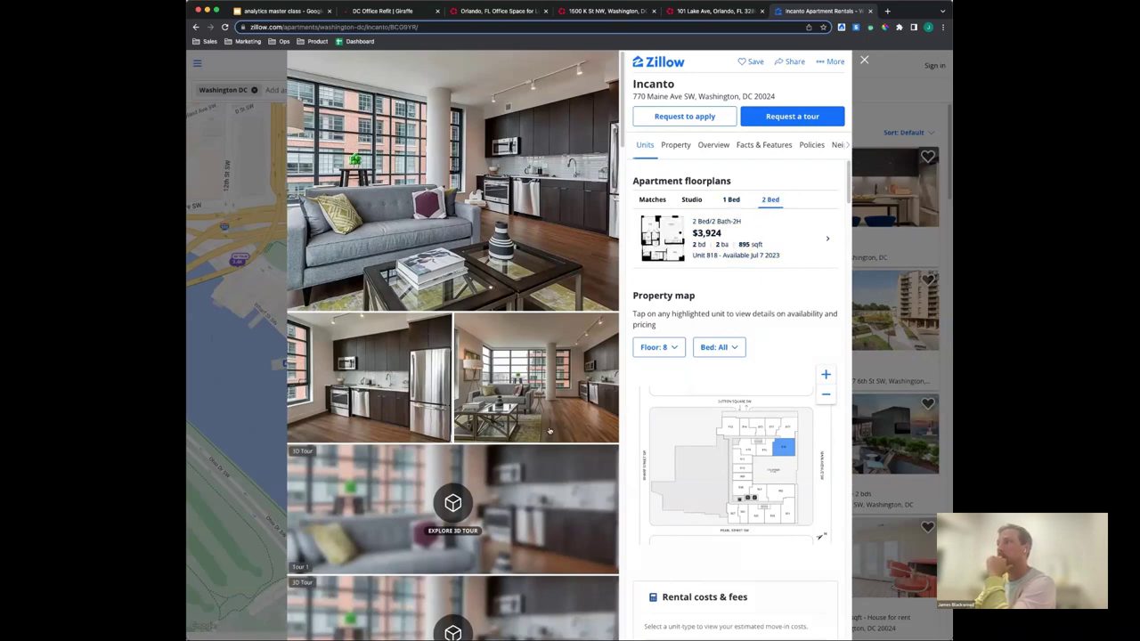
{"action": "scroll", "coordinate": [657, 433], "scroll_direction": "down", "scroll_amount": 3}
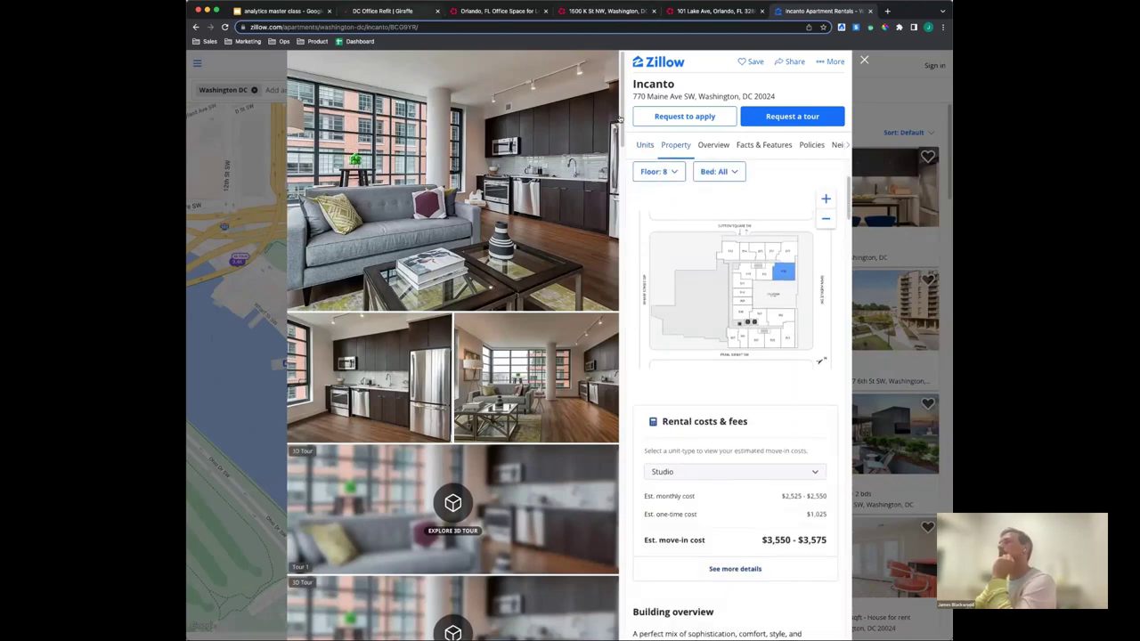
{"action": "scroll", "coordinate": [731, 268], "scroll_direction": "down", "scroll_amount": 3}
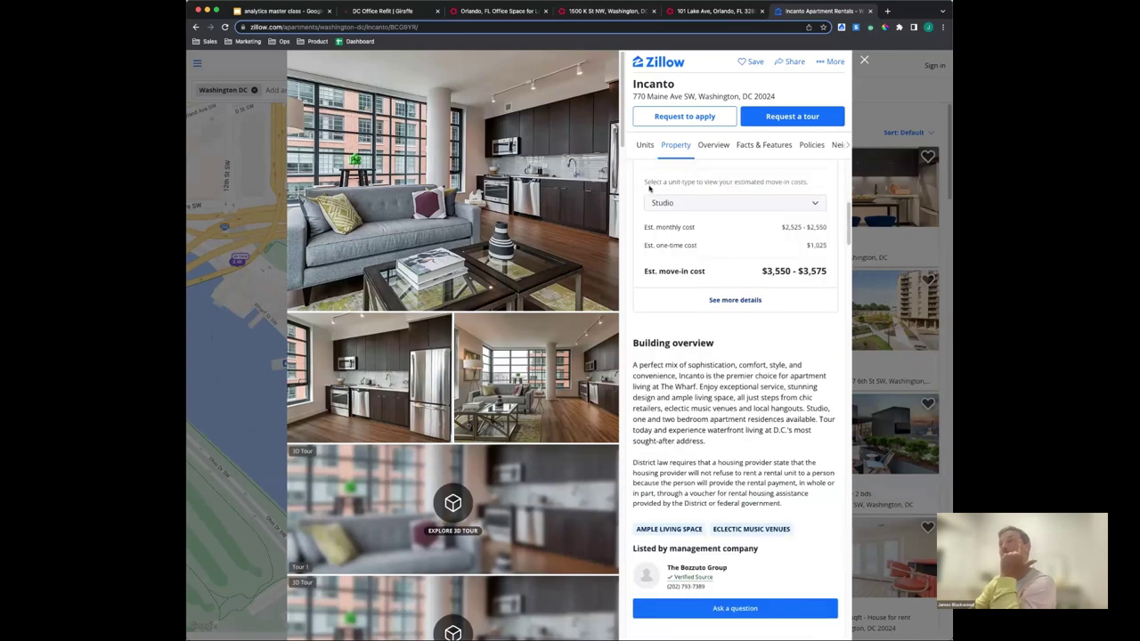
{"action": "left_click", "coordinate": [402, 12]}
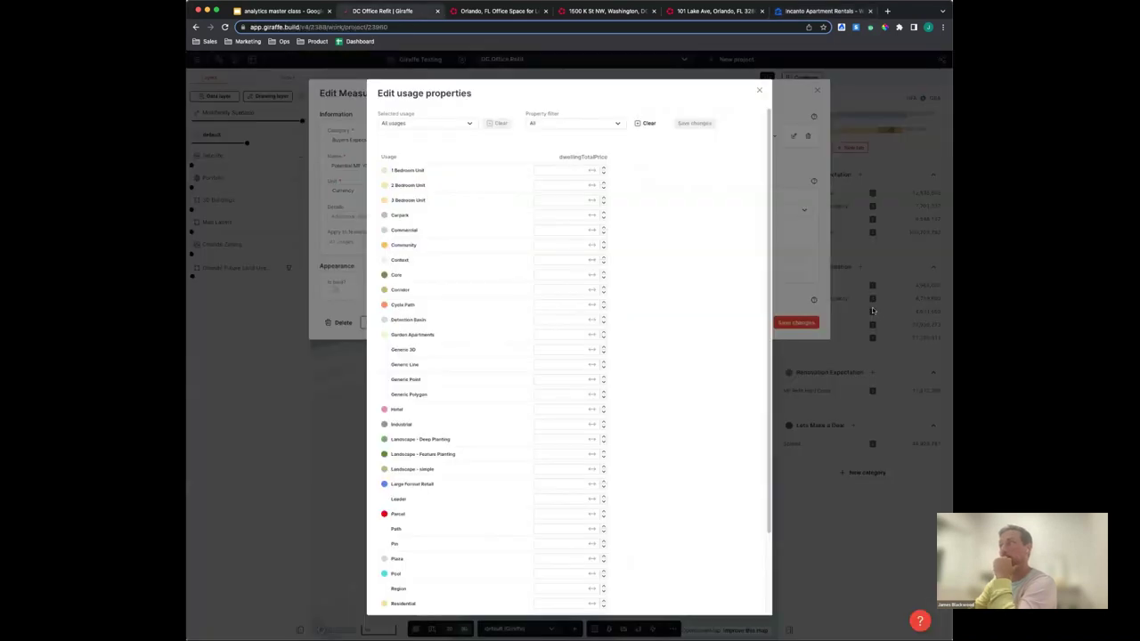
Enter a dwellingTotalPrice of 2000 for the 1 Bedroom Unit and 3000 for the 2 Bedroom Unit
{"action": "left_click", "coordinate": [580, 168]}
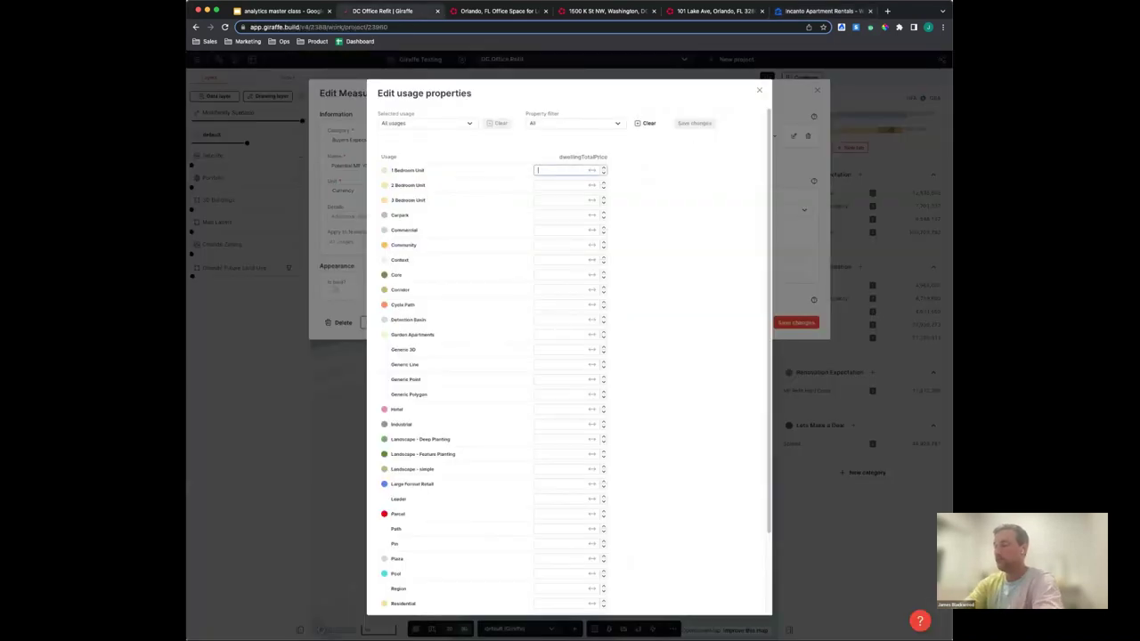
{"action": "type", "text": "2000"}
{"action": "key", "text": "Tab"}
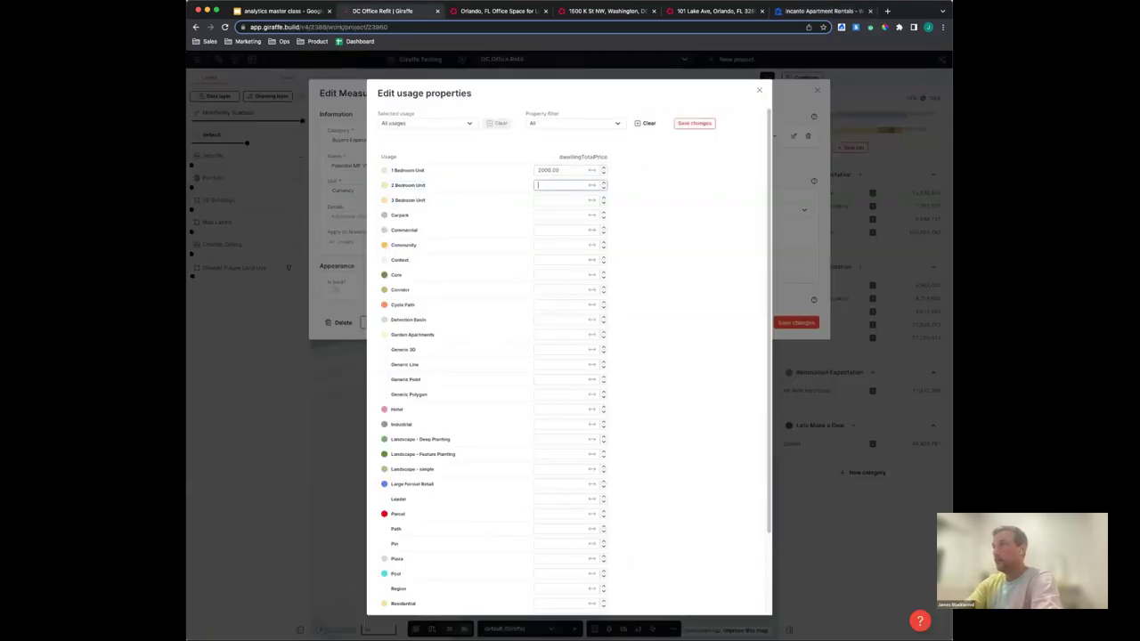
{"action": "type", "text": "3000"}
{"action": "key", "text": "Tab"}
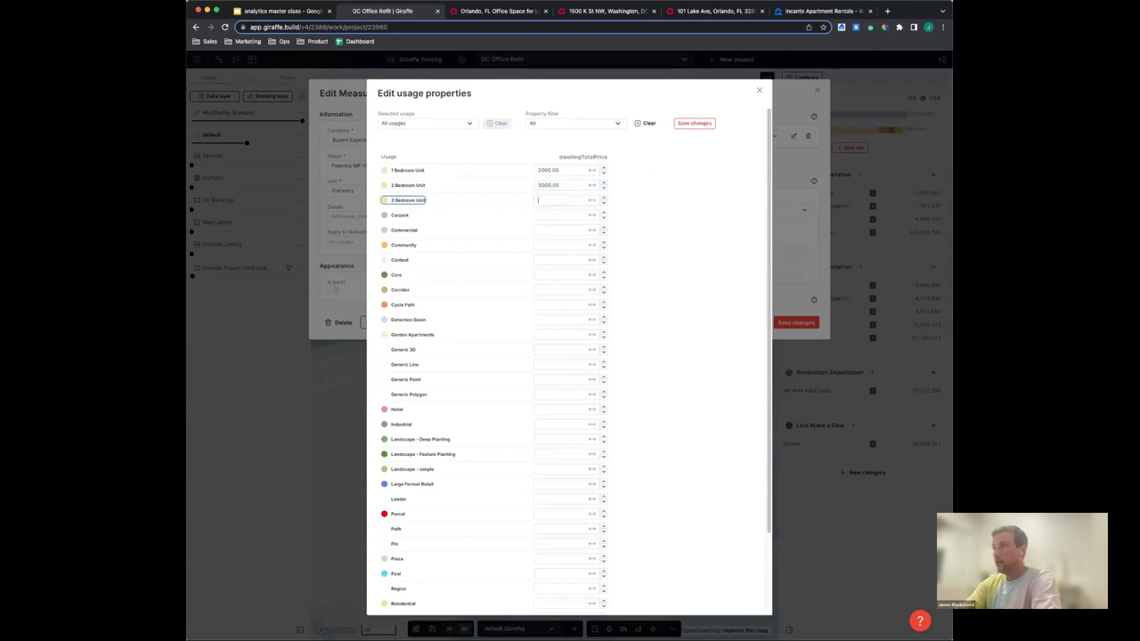
Set the dwellingTotalPrice to 3000 for the 1 Bedroom Unit and 4000 for the 2 Bedroom Unit
{"action": "key", "text": "shift+Tab"}
{"action": "key", "text": "shift+Tab"}
{"action": "key", "text": "shift+Tab"}
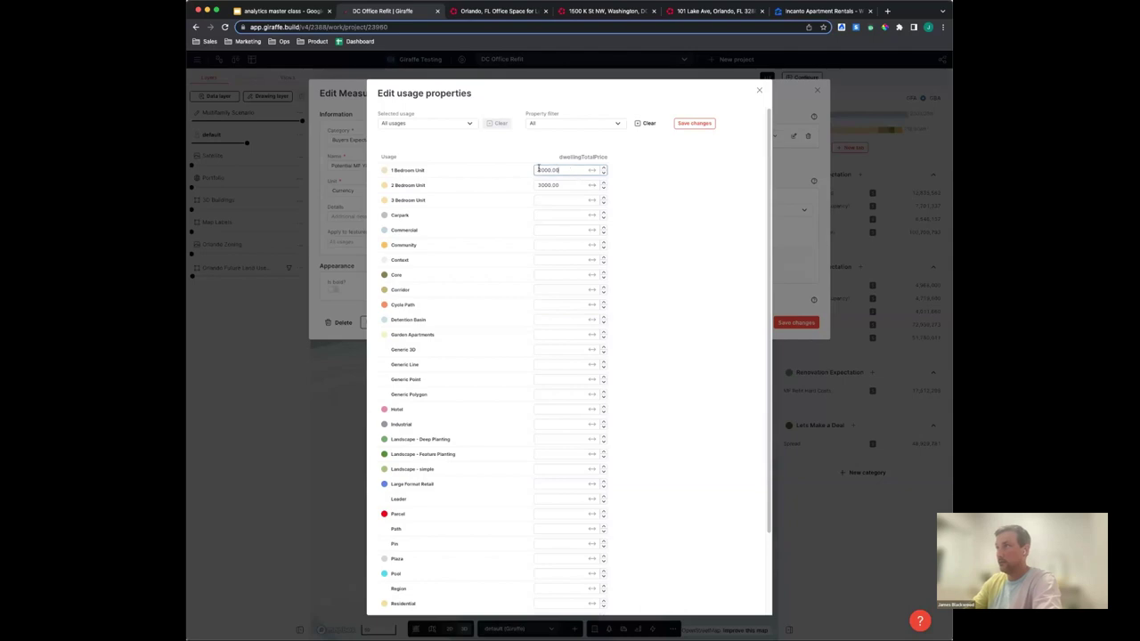
{"action": "type", "text": "3000"}
{"action": "key", "text": "Tab"}
{"action": "key", "text": "Tab"}
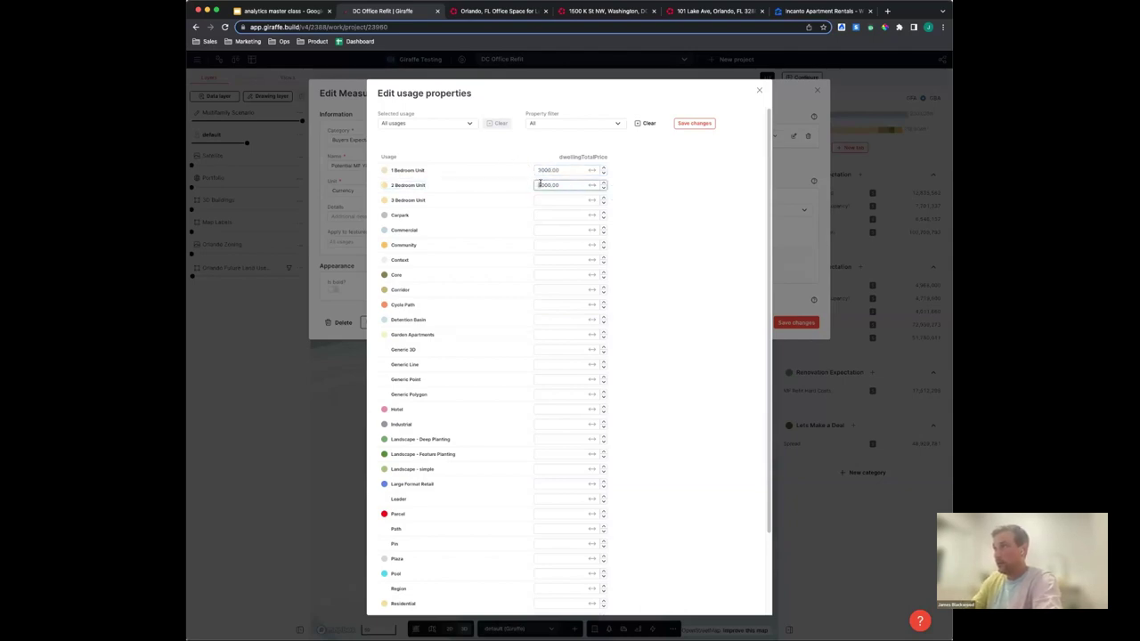
{"action": "left_click", "coordinate": [559, 200]}
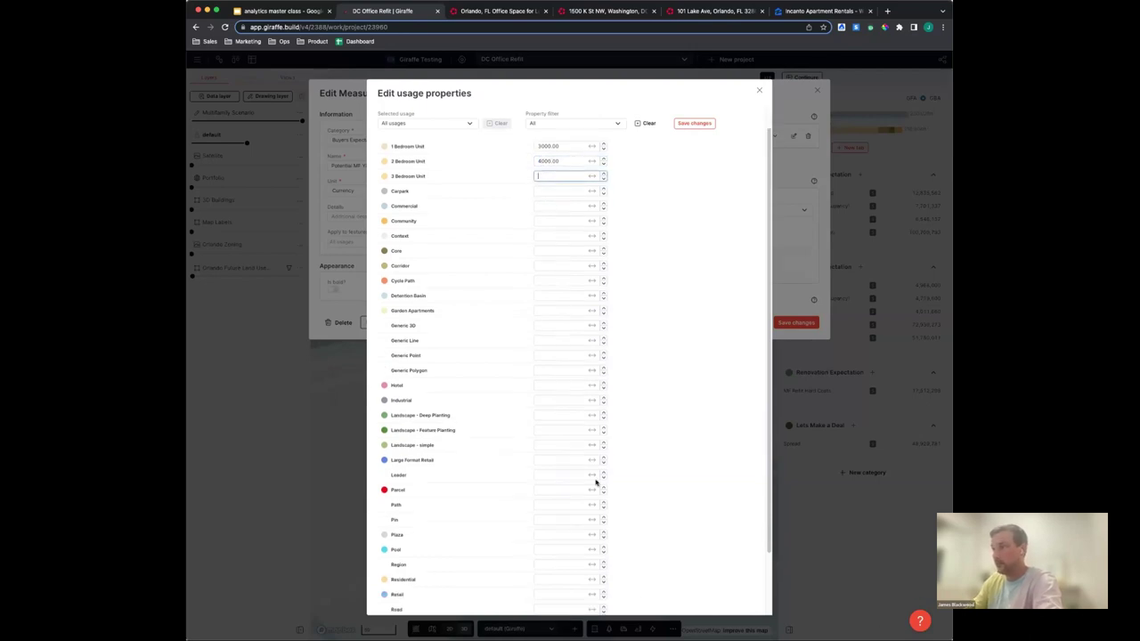
Set the Studio Unit's dwellingTotalPrice to 2000, then save the usage properties and the Potential MF Yield measure
{"action": "scroll", "coordinate": [574, 520], "scroll_direction": "down", "scroll_amount": 3}
{"action": "left_click", "coordinate": [540, 570]}
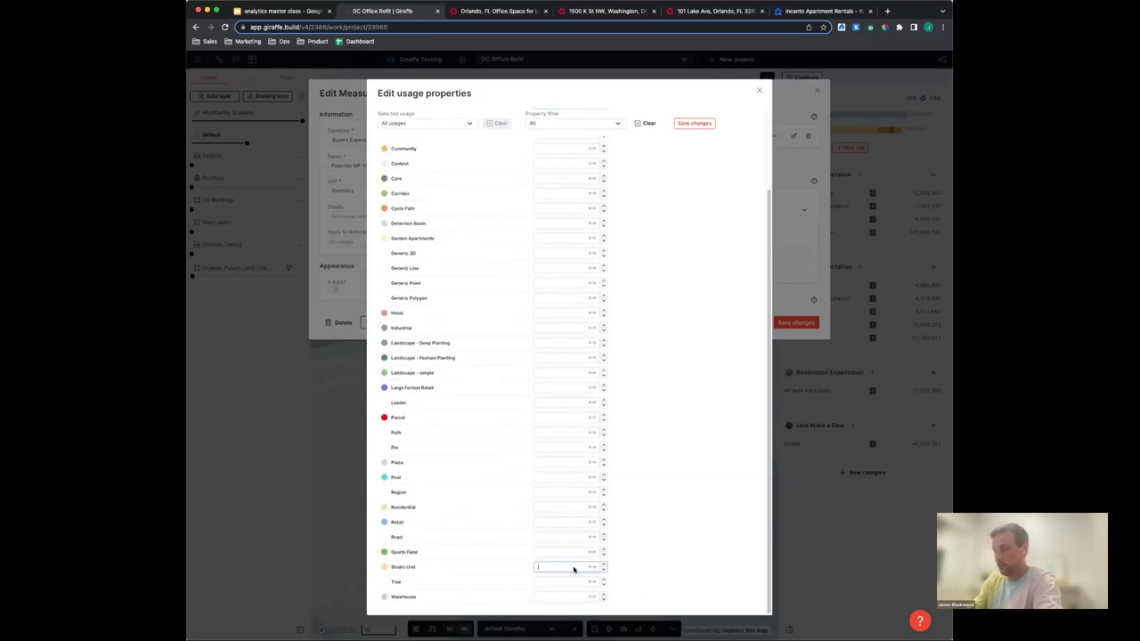
{"action": "type", "text": "2000"}
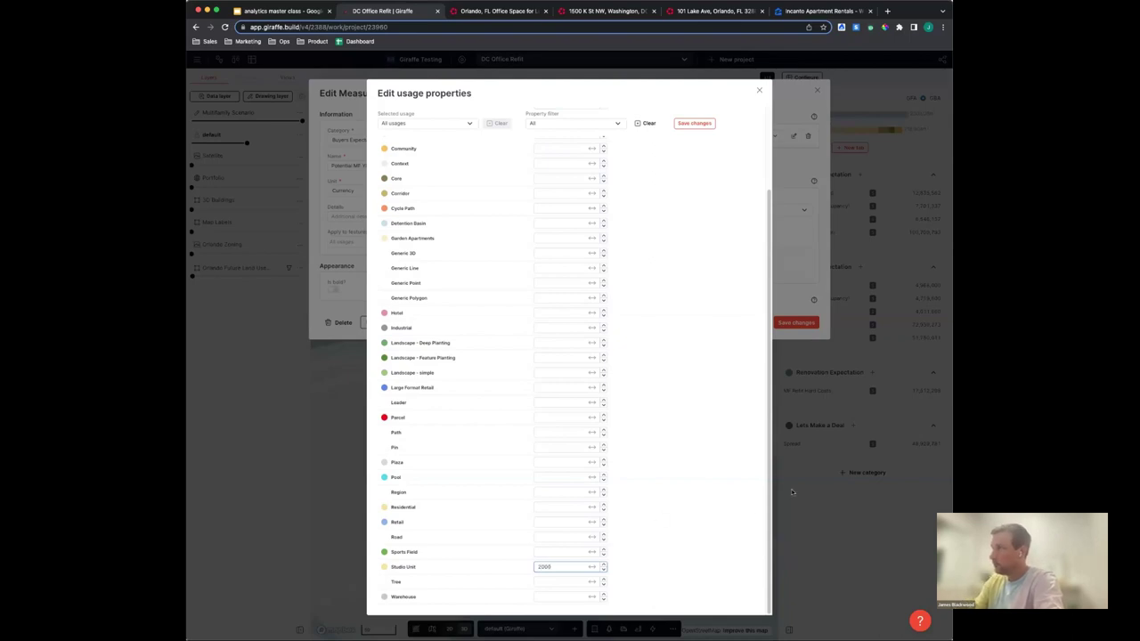
{"action": "left_click", "coordinate": [632, 89]}
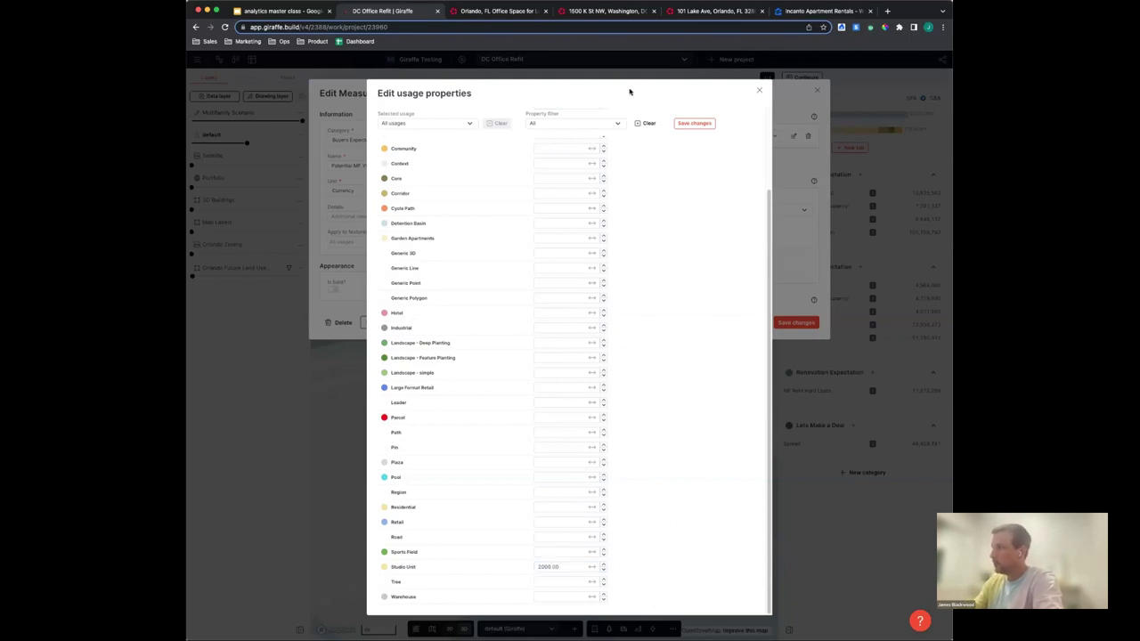
{"action": "left_click", "coordinate": [698, 128]}
{"action": "scroll", "coordinate": [570, 173], "scroll_direction": "up", "scroll_amount": 3}
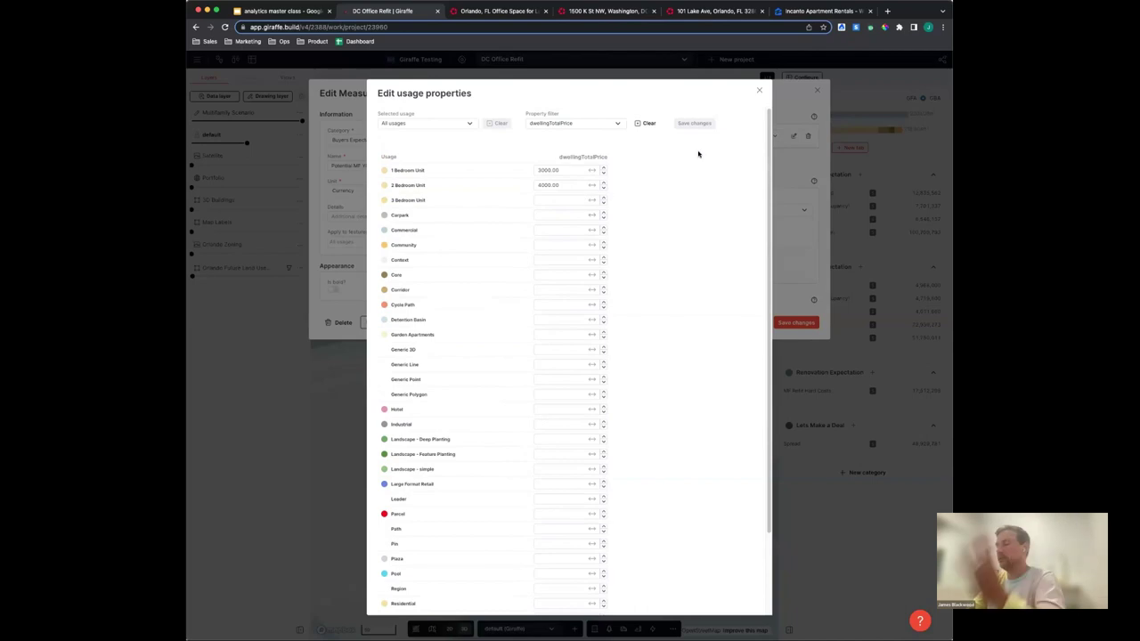
{"action": "left_click", "coordinate": [759, 90]}
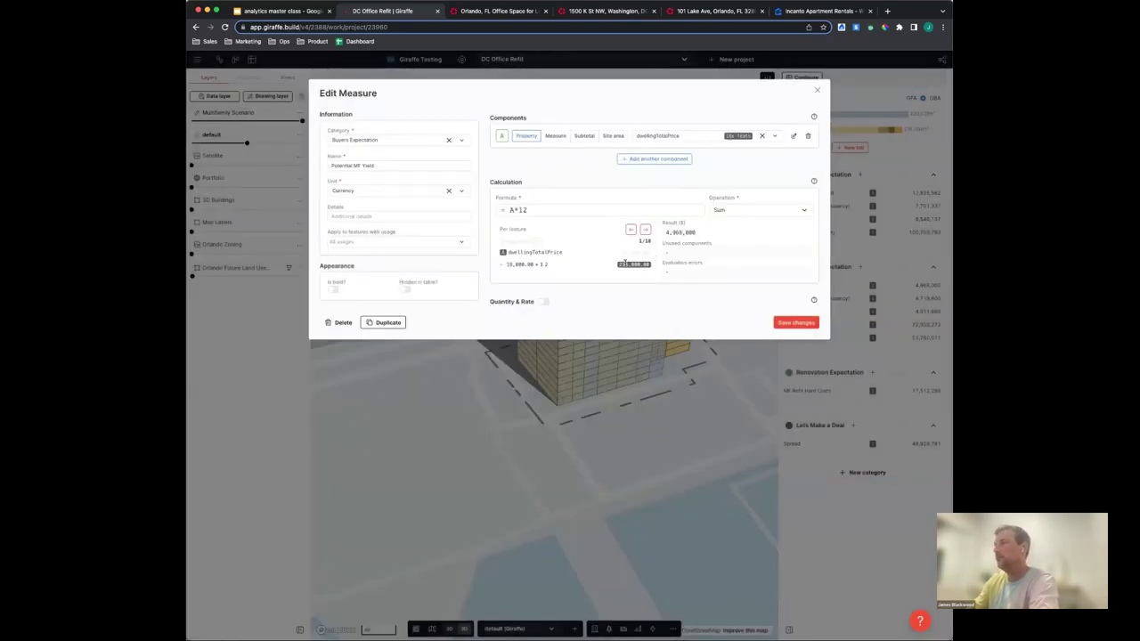
{"action": "left_click", "coordinate": [796, 323]}
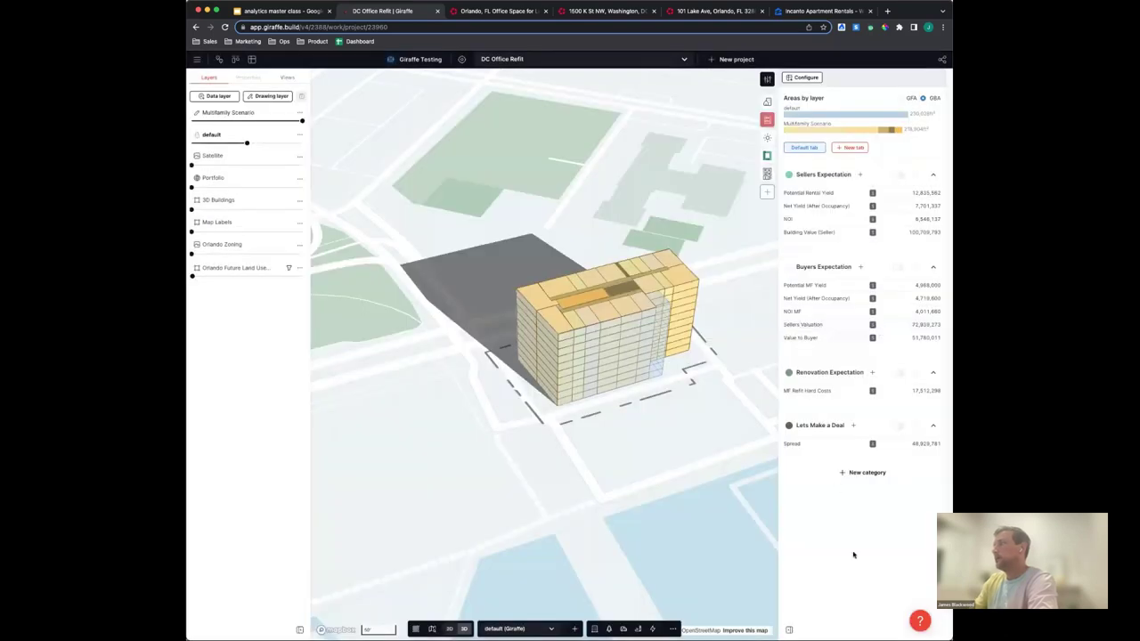
Open the 1 Bedroom Unit usage in the usage editor and set its 1 bed dwelling price to 3000
{"action": "left_click", "coordinate": [770, 78]}
{"action": "left_click", "coordinate": [796, 65]}
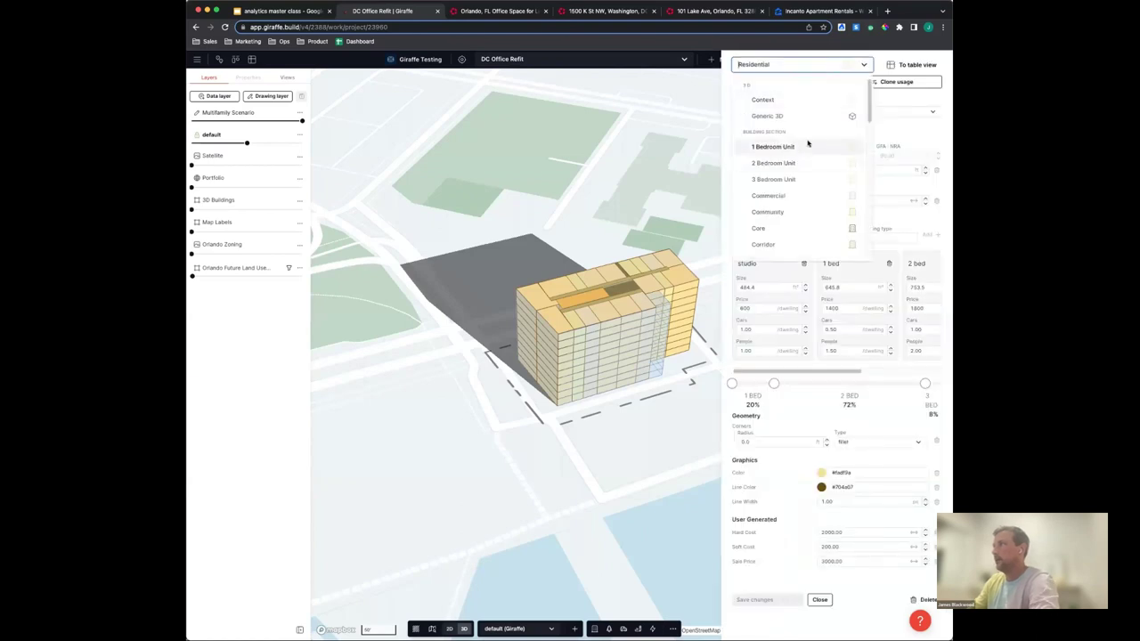
{"action": "left_click", "coordinate": [808, 146]}
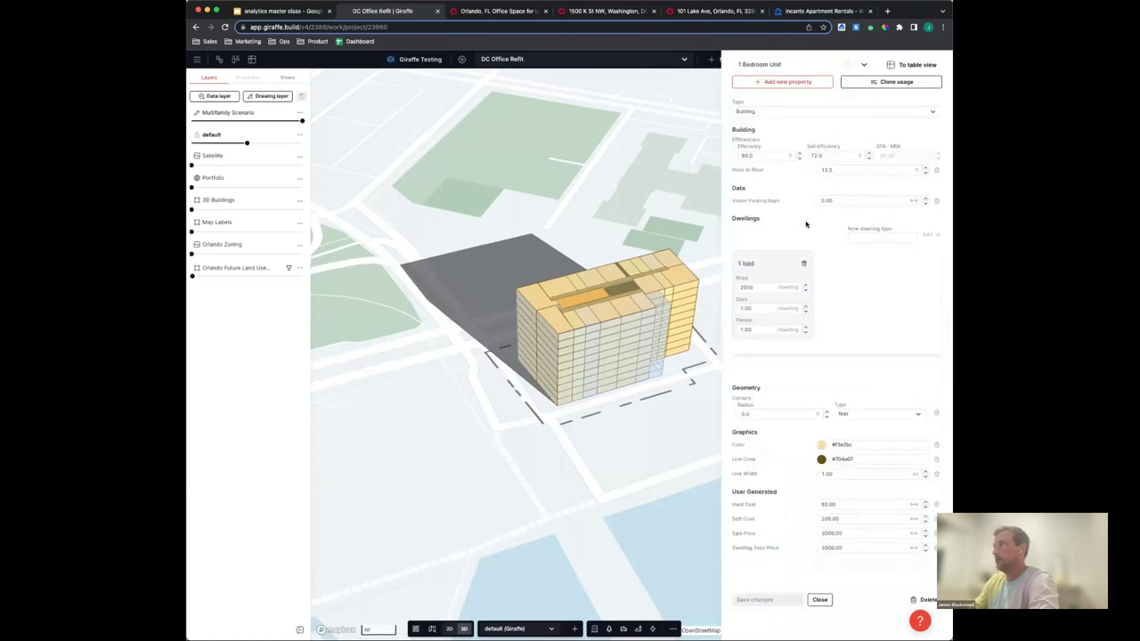
{"action": "double_click", "coordinate": [758, 288]}
{"action": "type", "text": "2"}
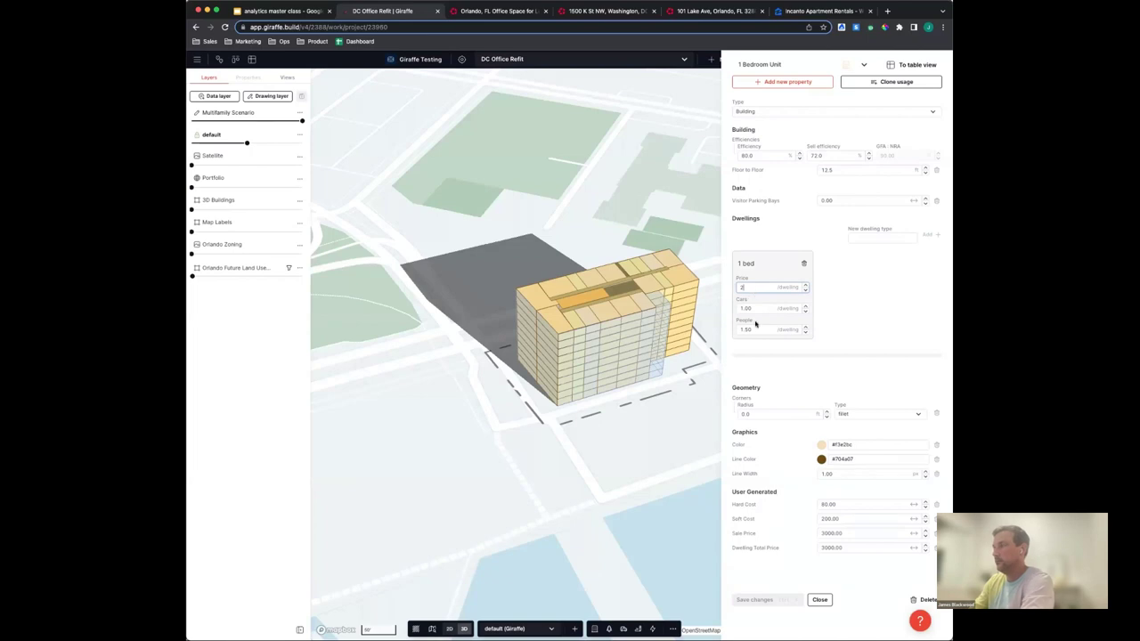
{"action": "key", "text": "BackSpace"}
{"action": "type", "text": "300"}
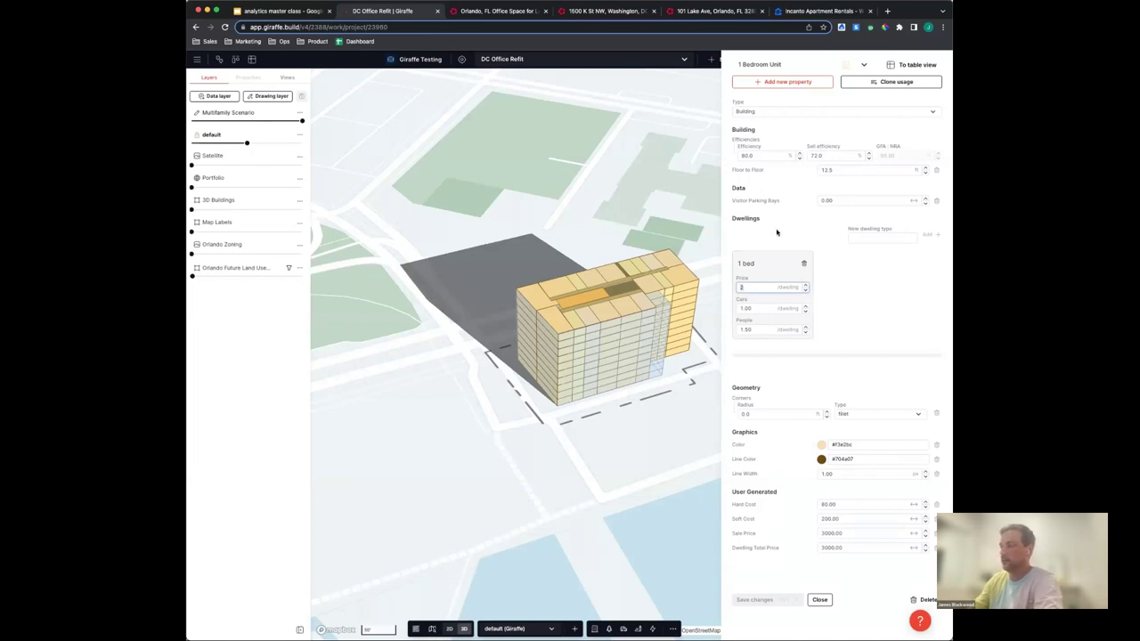
{"action": "type", "text": "00"}
{"action": "left_click", "coordinate": [843, 351]}
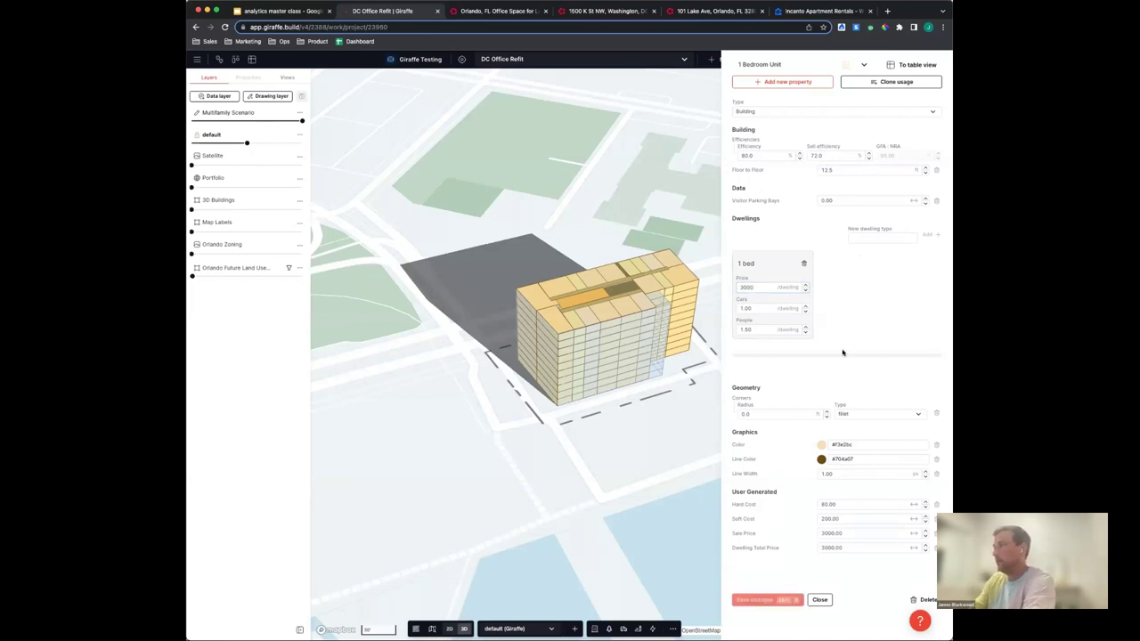
Set the 2 bed dwelling price of the 2 Bedroom Unit usage to 4000 and save it
{"action": "left_click", "coordinate": [792, 66]}
{"action": "left_click", "coordinate": [801, 163]}
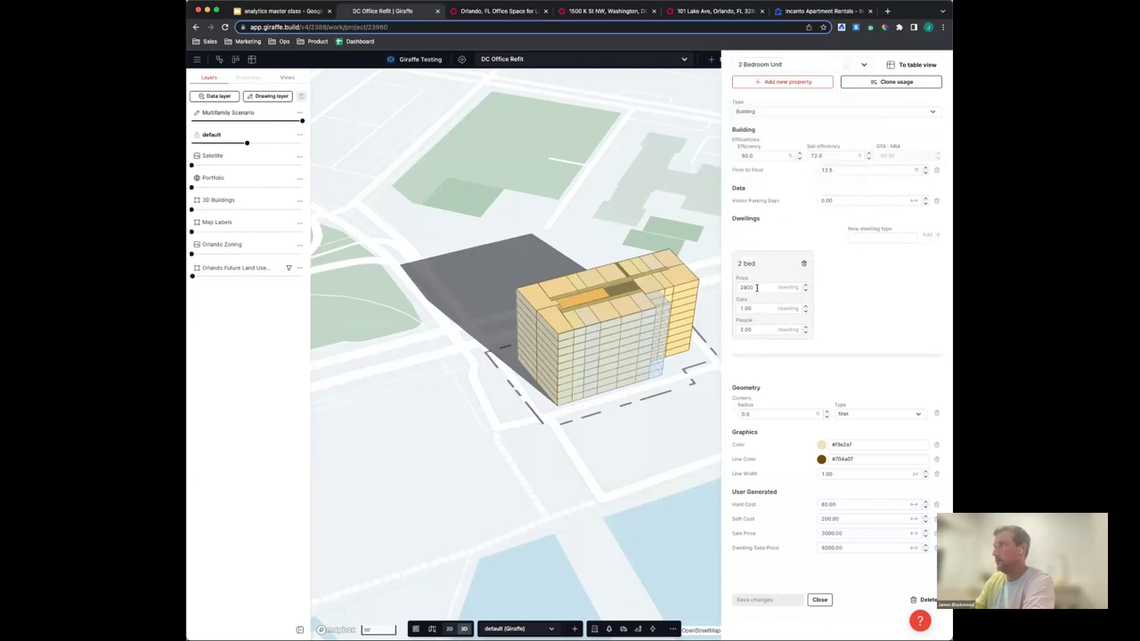
{"action": "left_click_drag", "start_coordinate": [757, 288], "coordinate": [718, 288]}
{"action": "type", "text": "400"}
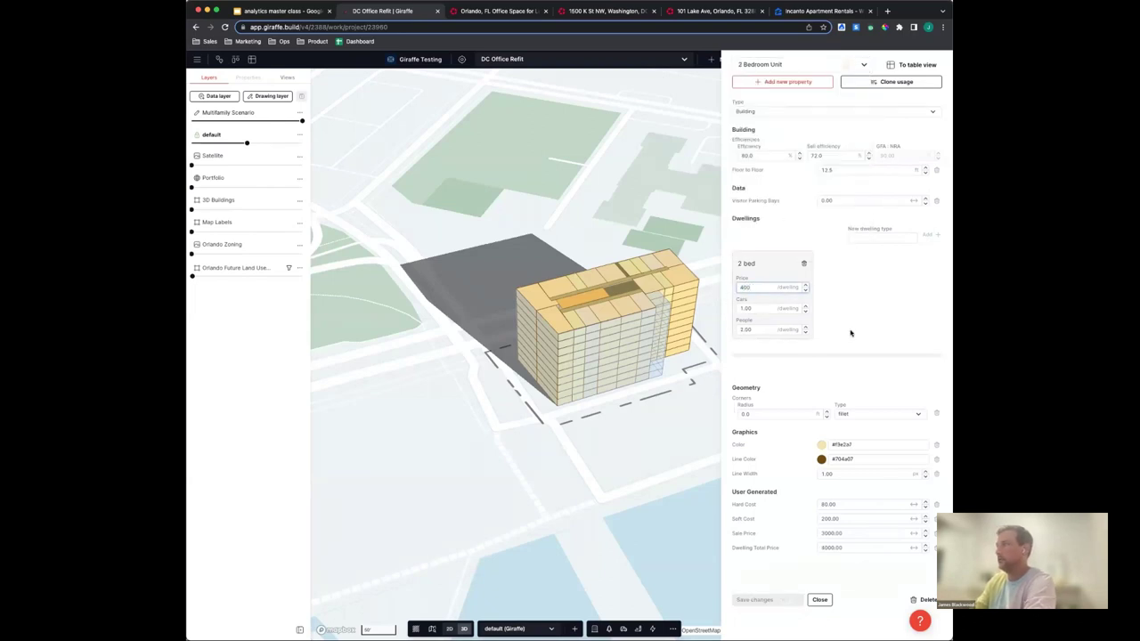
{"action": "type", "text": "0"}
{"action": "left_click", "coordinate": [784, 603]}
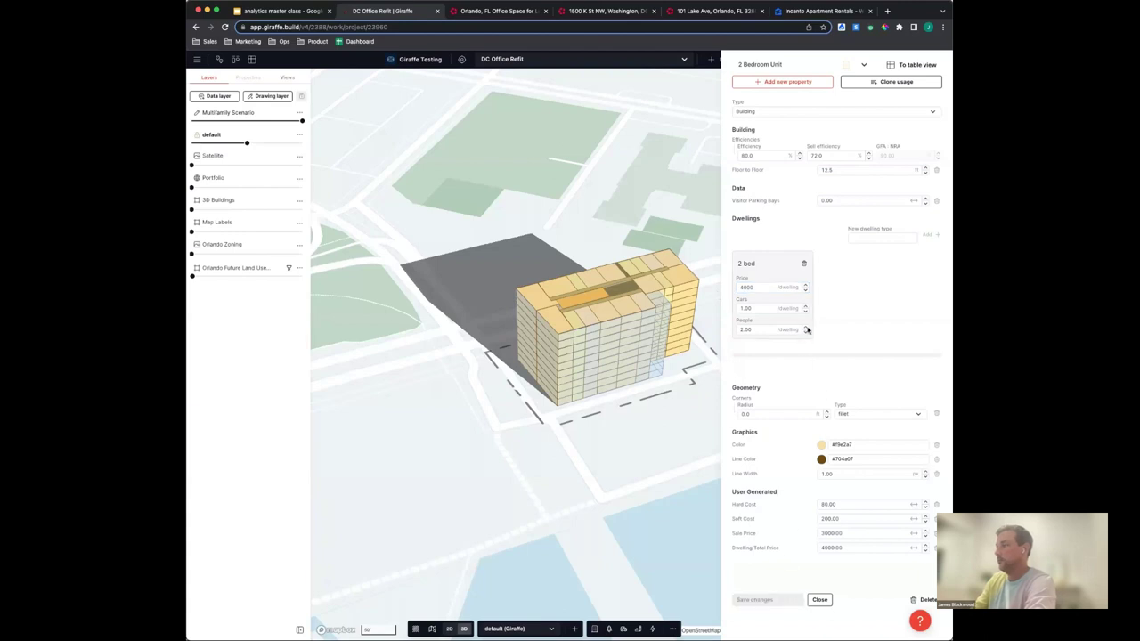
Set the 3 bed dwelling price of the 3 Bedroom Unit usage to 5000 and save it
{"action": "left_click", "coordinate": [797, 67]}
{"action": "left_click", "coordinate": [782, 183]}
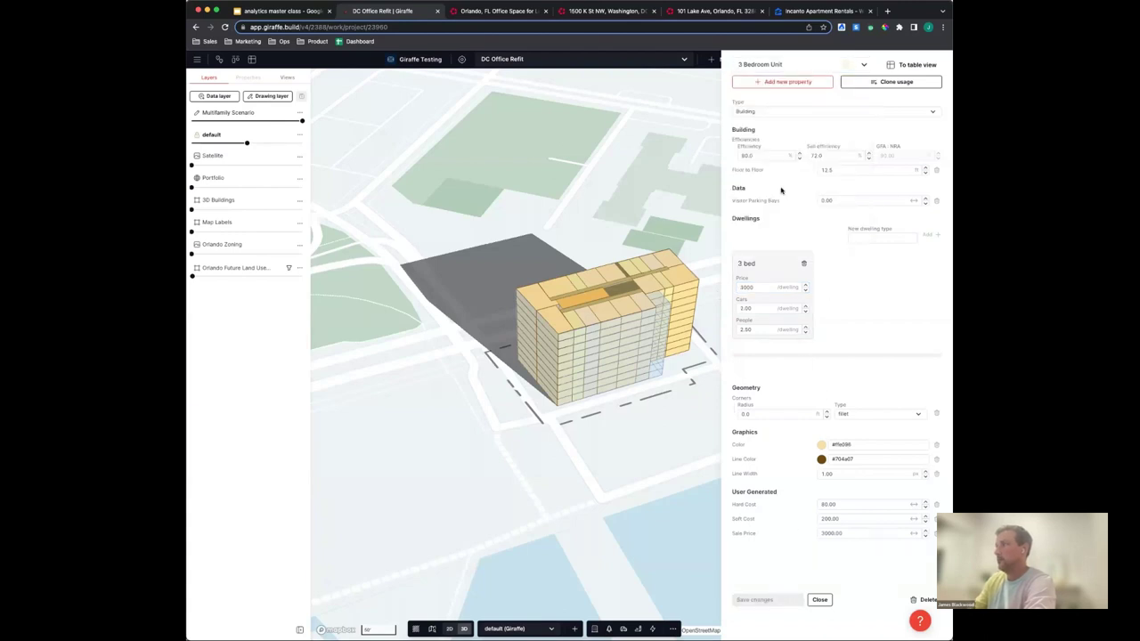
{"action": "left_click_drag", "start_coordinate": [754, 287], "coordinate": [734, 288]}
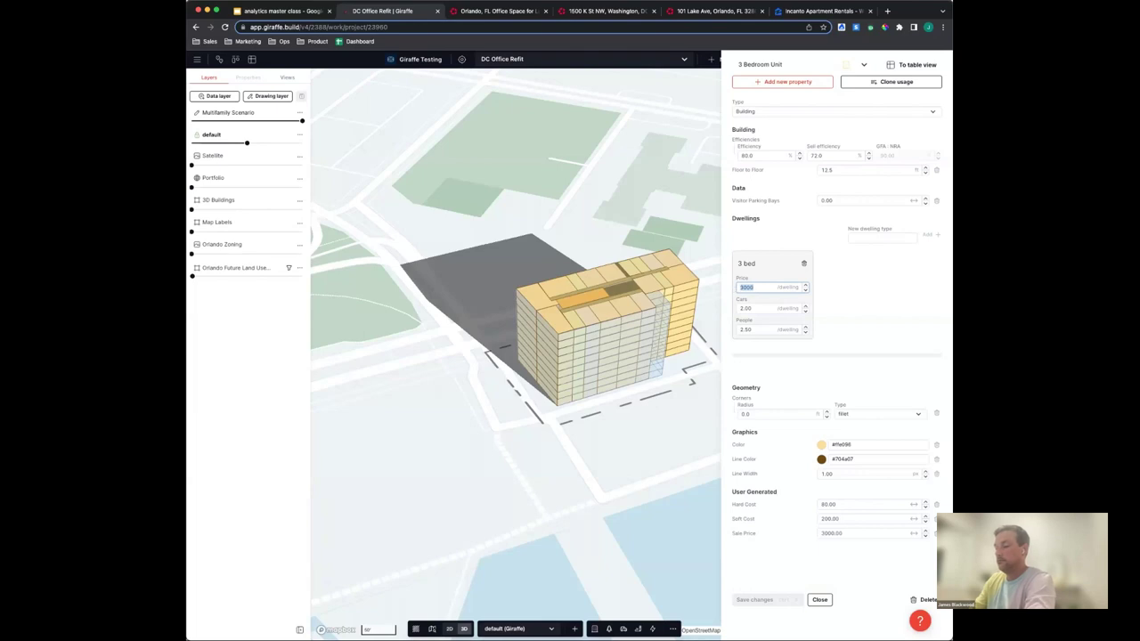
{"action": "type", "text": "5000"}
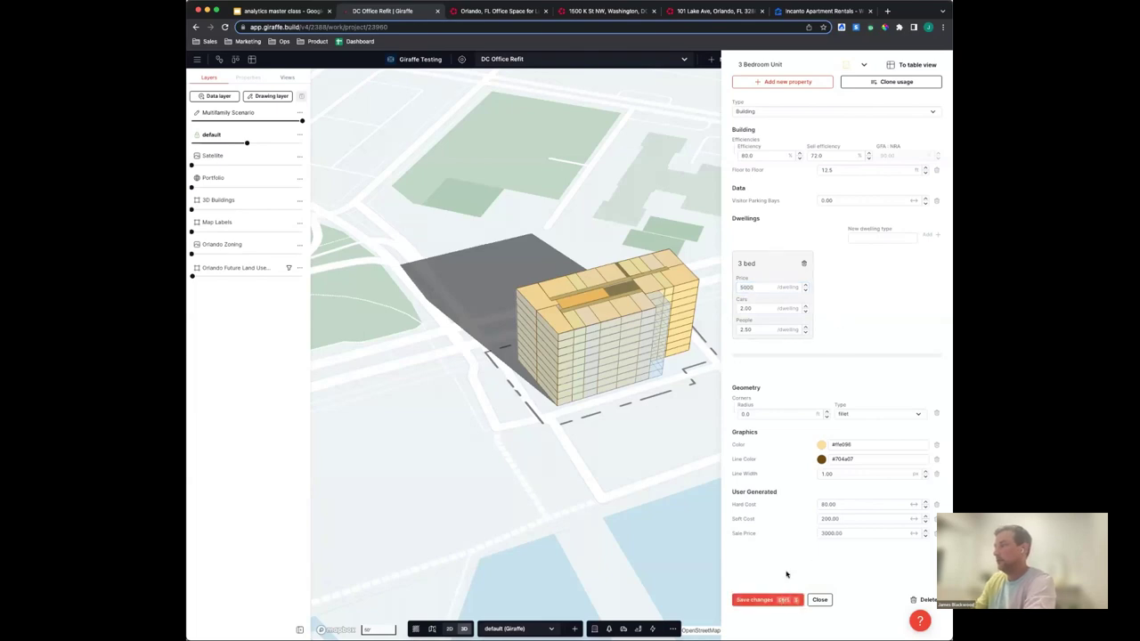
{"action": "left_click", "coordinate": [764, 600]}
Find the Studio Unit usage, set its studio dwelling price to 2000 and save the change
{"action": "left_click", "coordinate": [776, 64]}
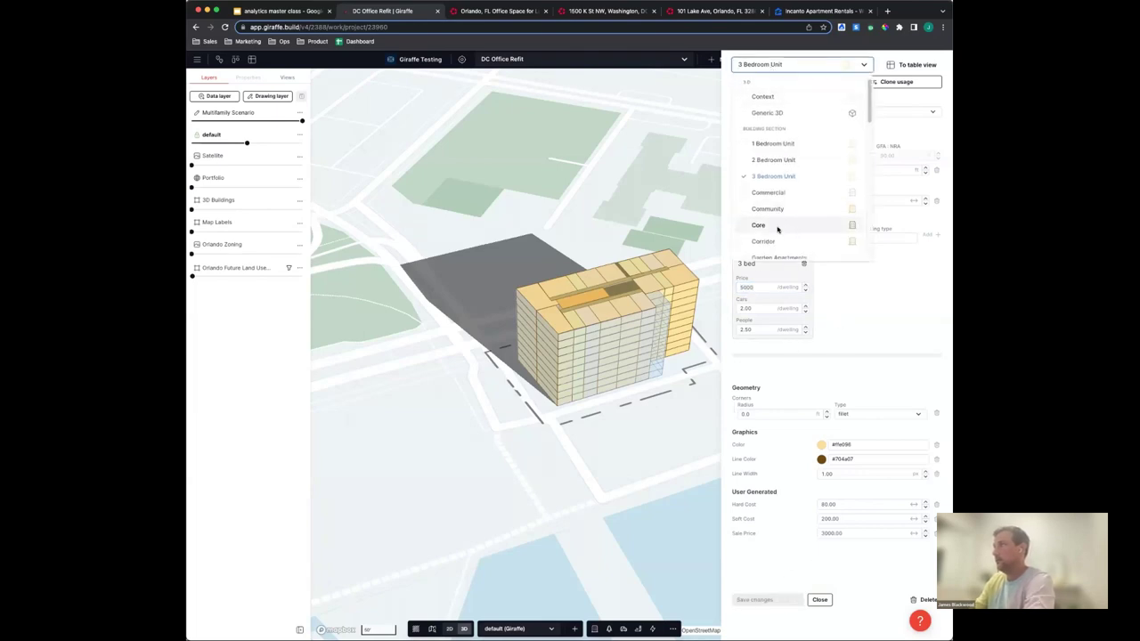
{"action": "scroll", "coordinate": [777, 229], "scroll_direction": "down", "scroll_amount": 5}
{"action": "type", "text": "s"}
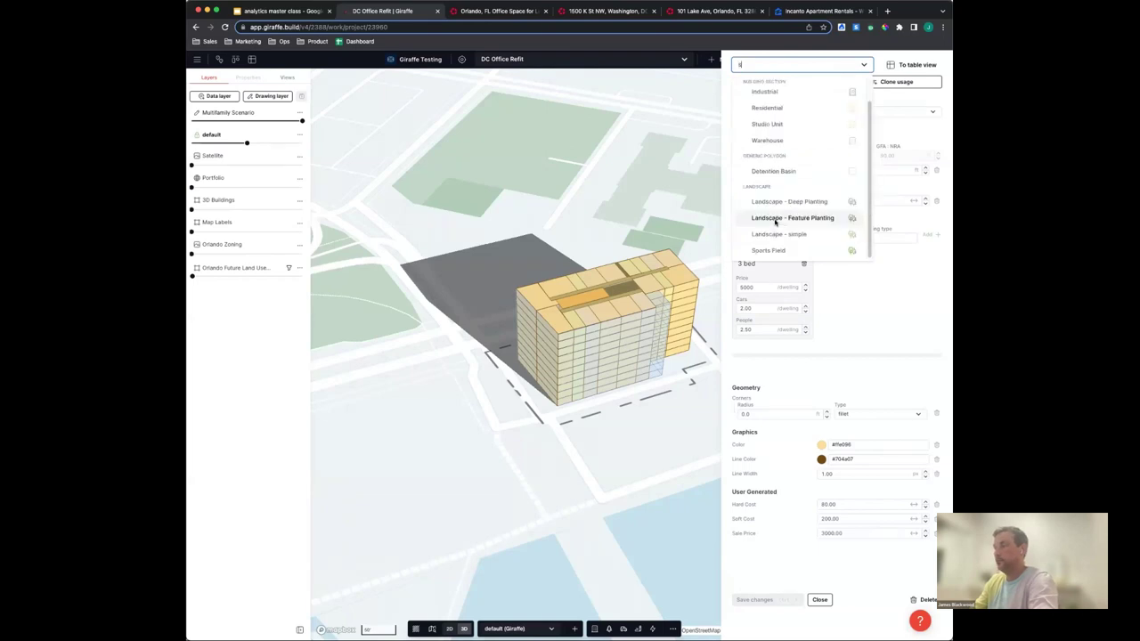
{"action": "type", "text": "t"}
{"action": "left_click", "coordinate": [772, 115]}
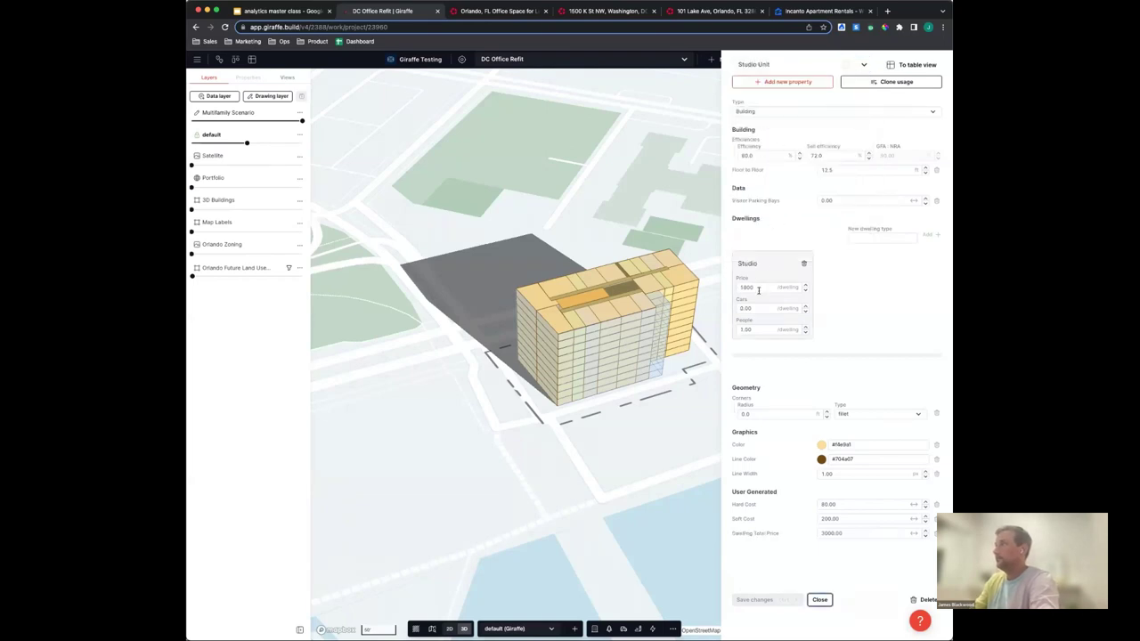
{"action": "double_click", "coordinate": [759, 288]}
{"action": "type", "text": "200"}
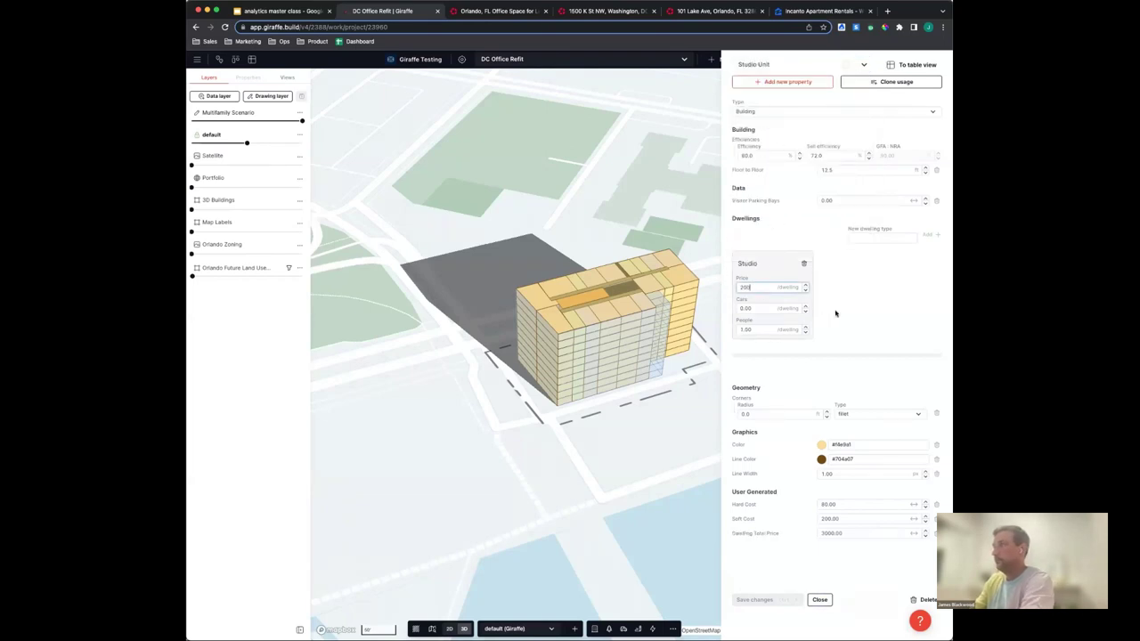
{"action": "type", "text": "0"}
{"action": "left_click", "coordinate": [801, 538]}
{"action": "left_click", "coordinate": [792, 601]}
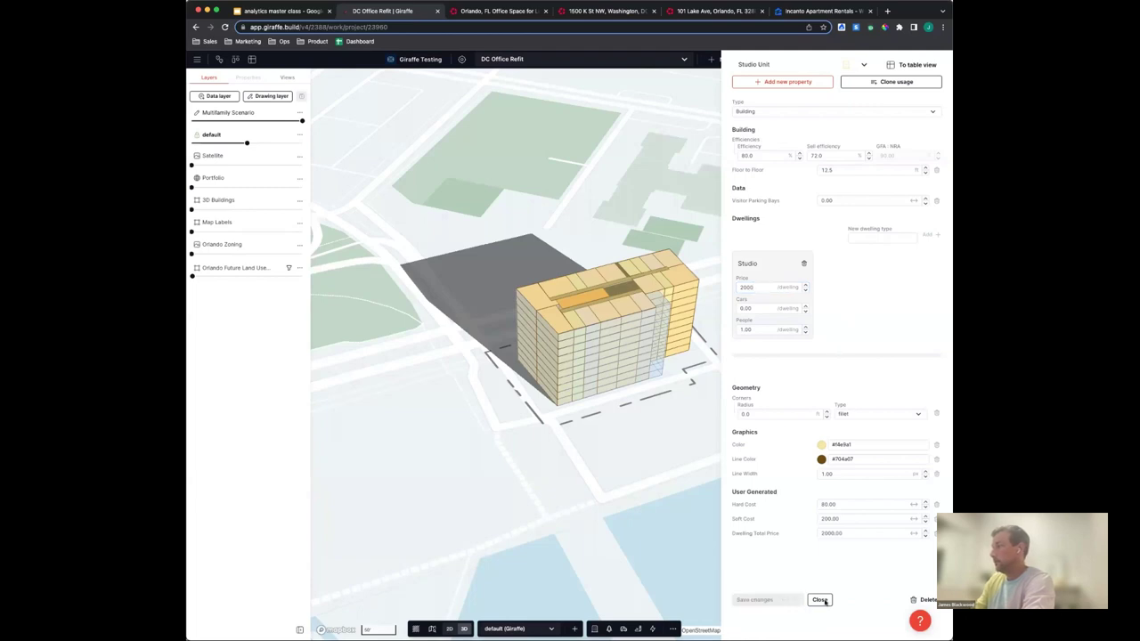
Set the unit mix of the building's short end wing to 20% studio, 50% 1 bed and 30% 2 bed, eliminating the 3 bed share
{"action": "left_click", "coordinate": [820, 601]}
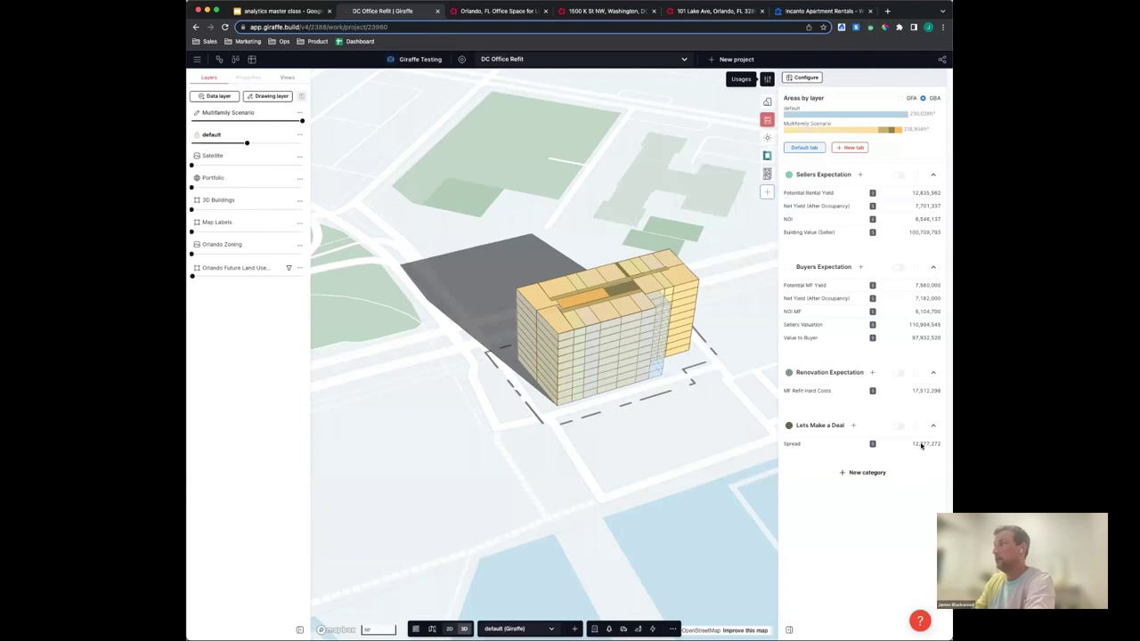
{"action": "left_click", "coordinate": [675, 301]}
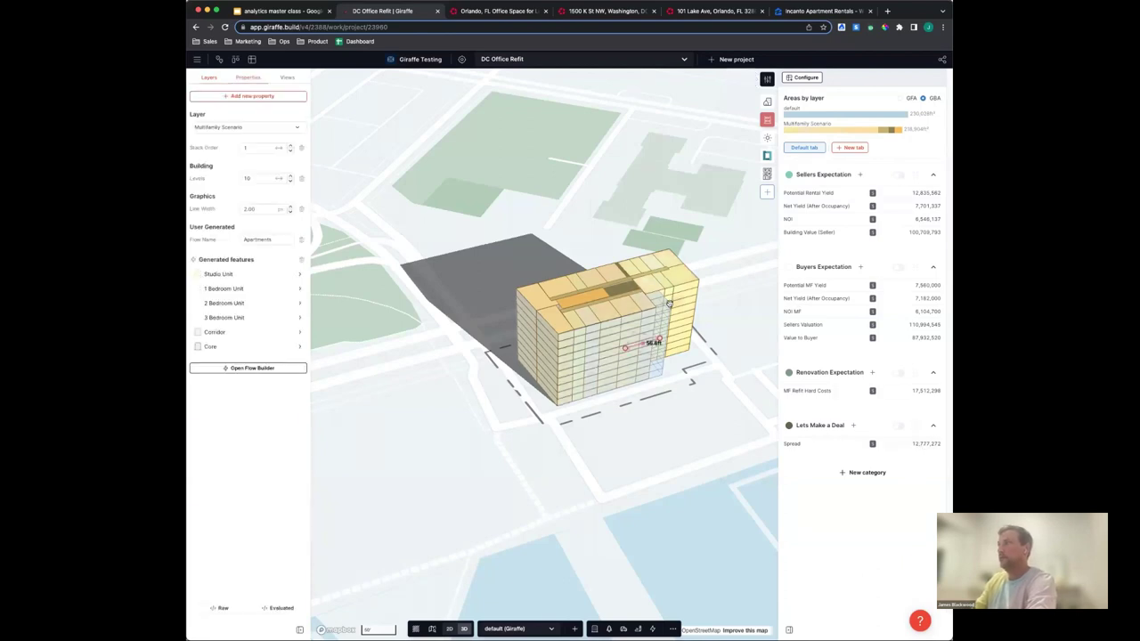
{"action": "left_click", "coordinate": [237, 272]}
{"action": "left_click", "coordinate": [247, 86]}
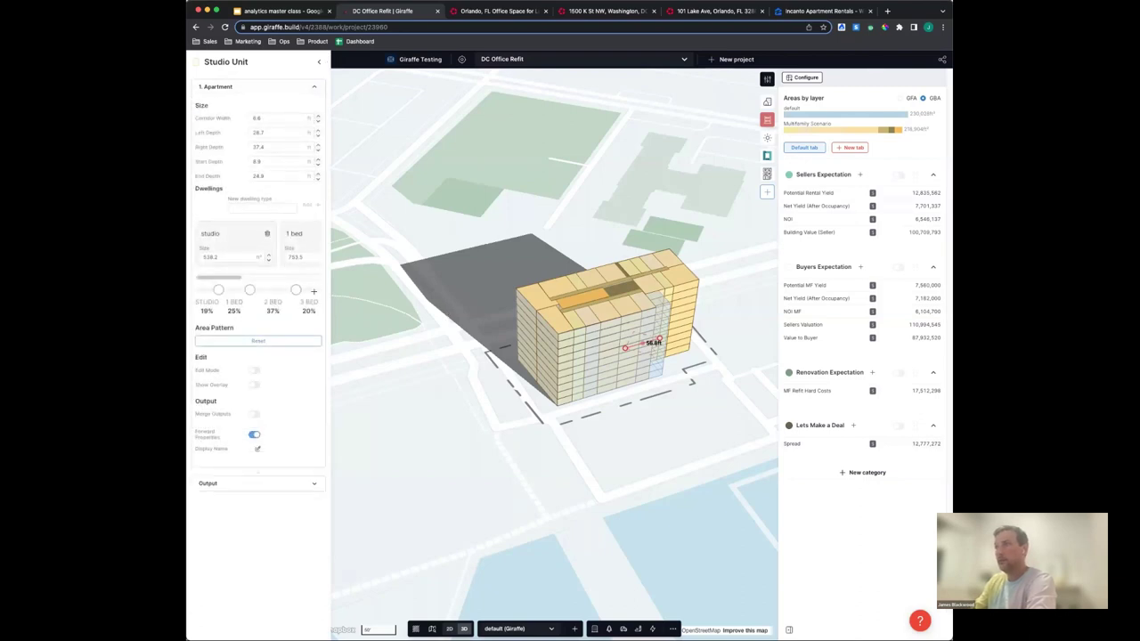
{"action": "left_click_drag", "start_coordinate": [296, 290], "coordinate": [334, 290]}
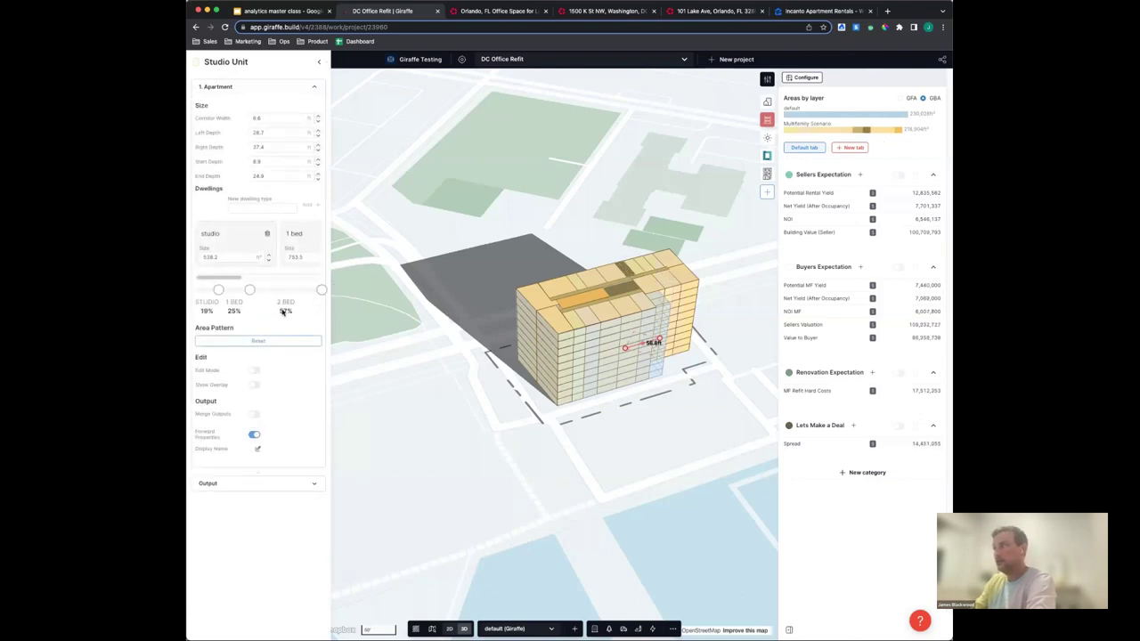
{"action": "left_click_drag", "start_coordinate": [250, 290], "coordinate": [284, 290]}
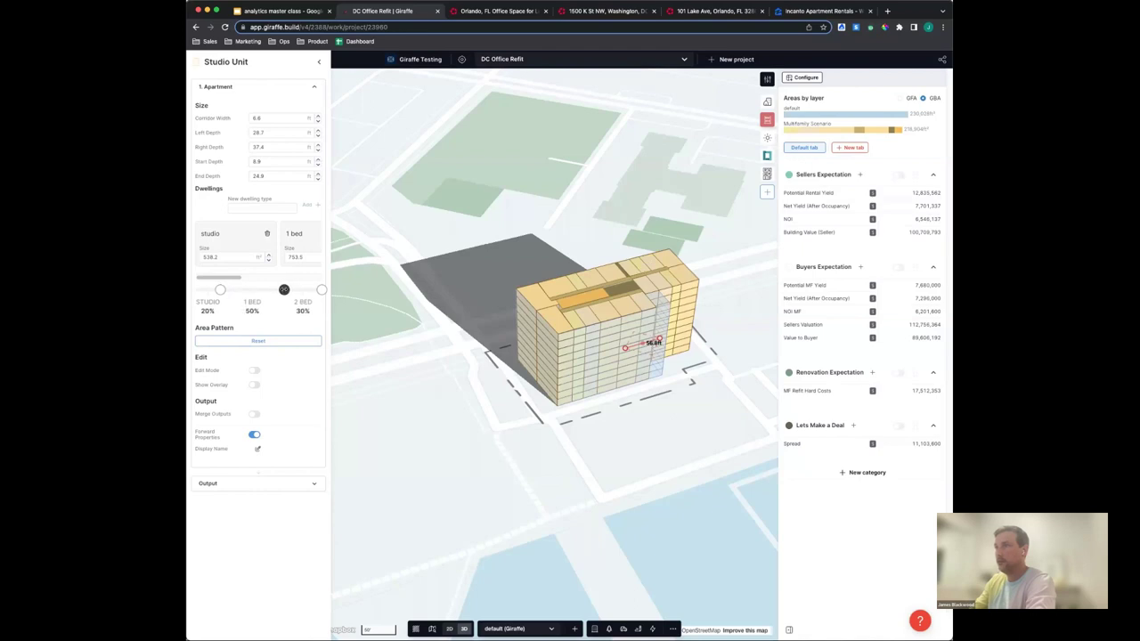
{"action": "left_click", "coordinate": [484, 454]}
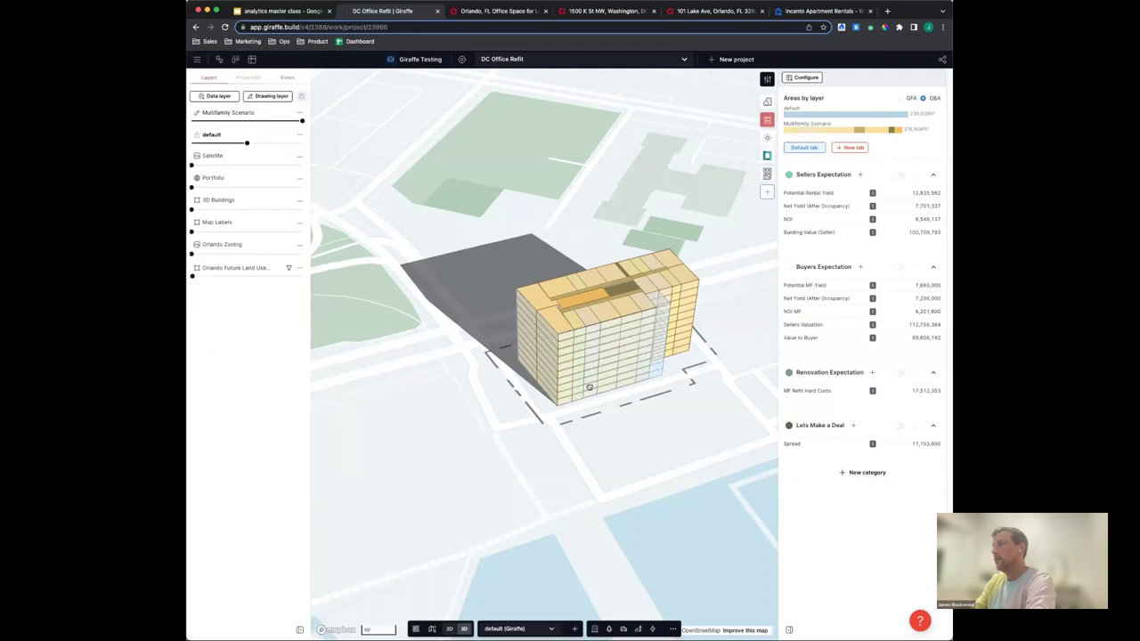
Set the unit mix of the long front wing to 19% studio, 49% 1 bed and 33% 2 bed, with no 3 bed share
{"action": "left_click", "coordinate": [239, 274]}
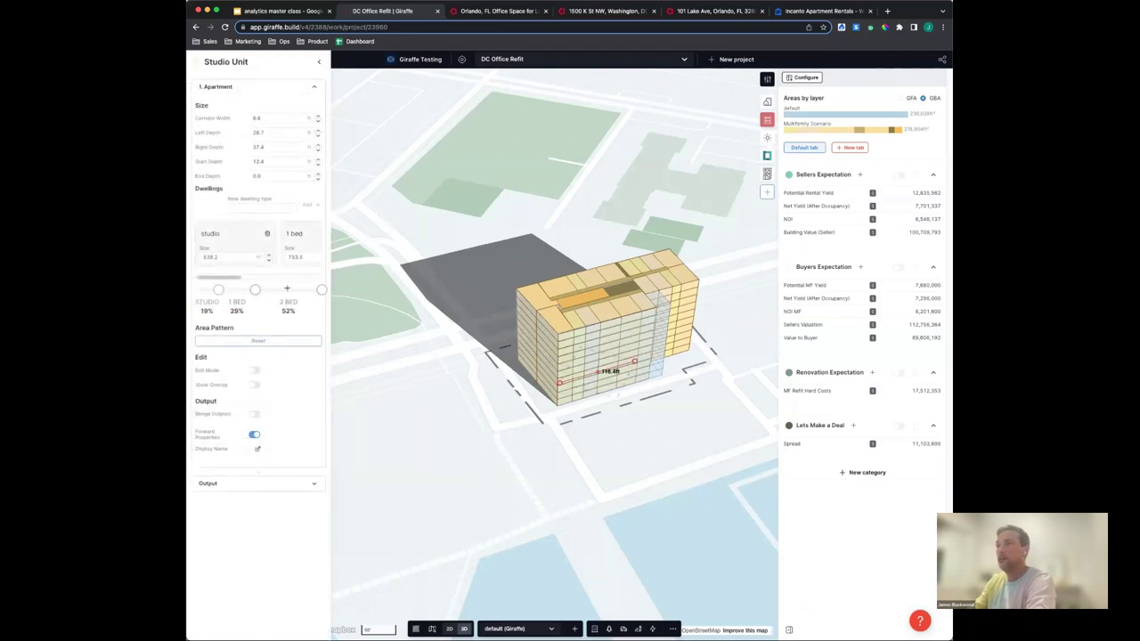
{"action": "left_click_drag", "start_coordinate": [283, 290], "coordinate": [282, 289]}
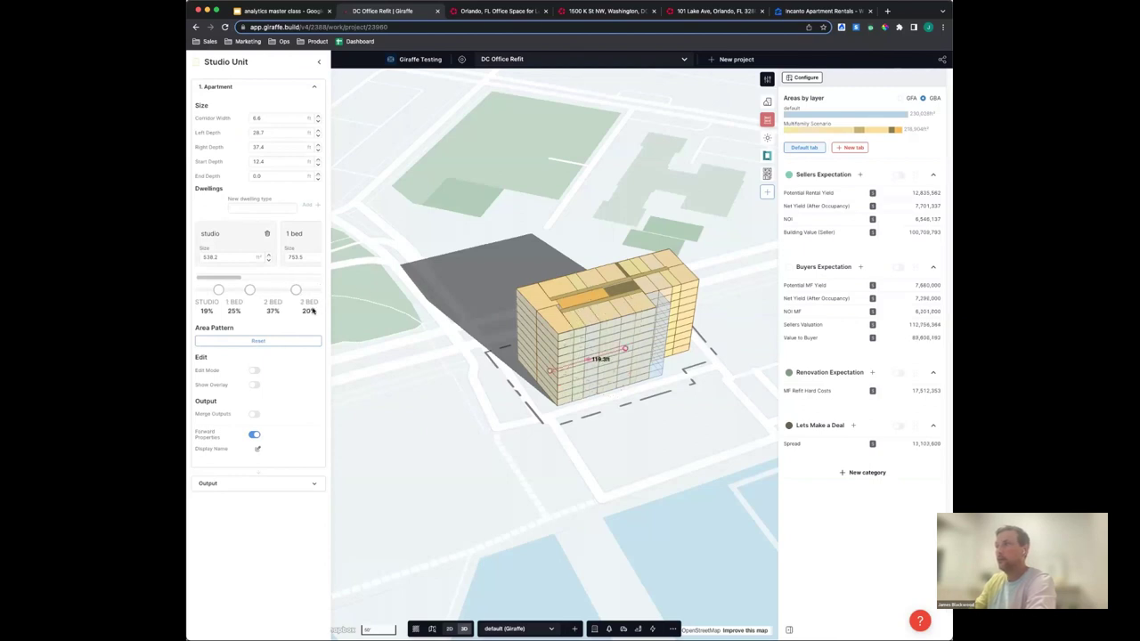
{"action": "left_click_drag", "start_coordinate": [250, 290], "coordinate": [279, 290]}
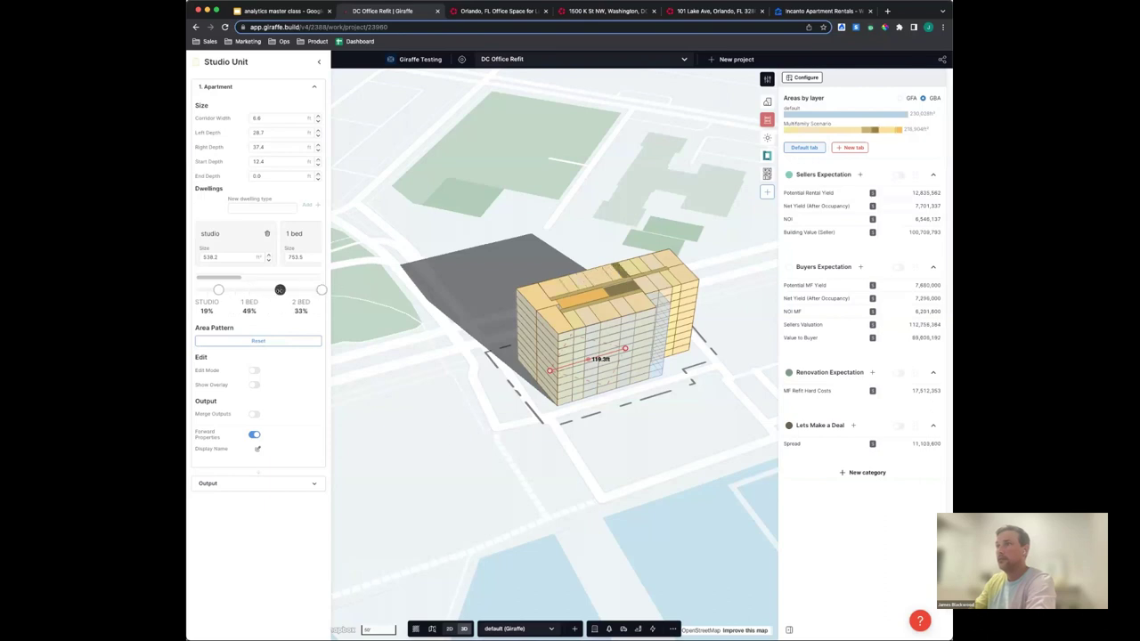